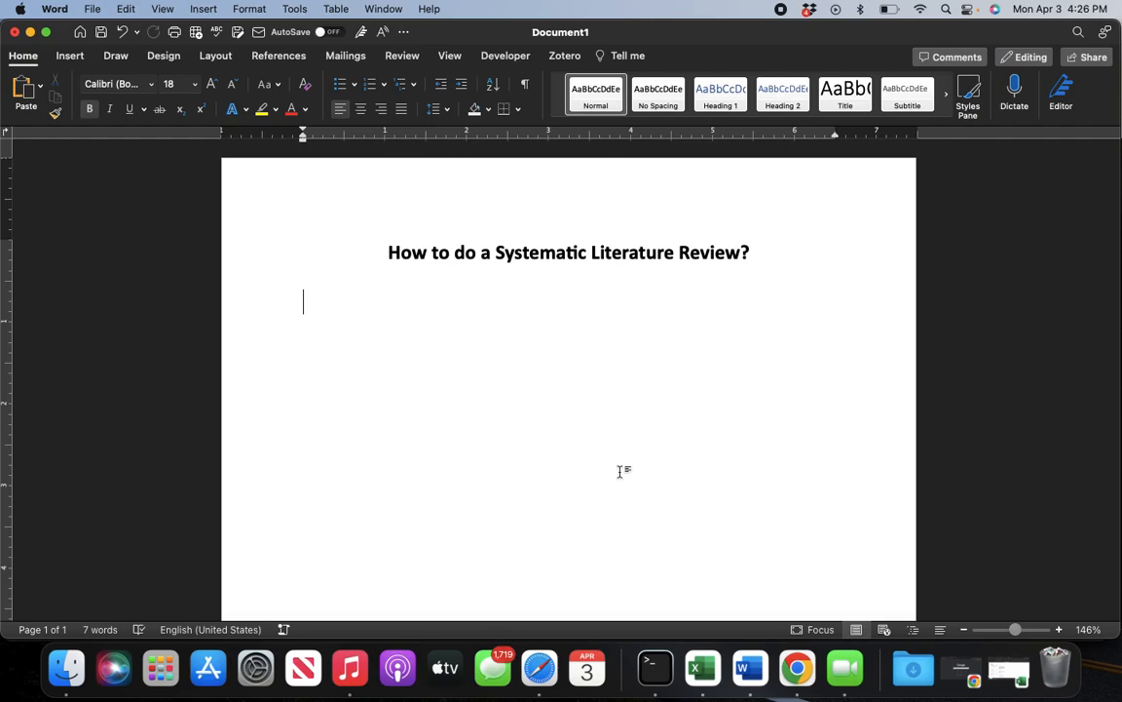
# Enter "Title: Understand the Research Themes on Artificial Intelligence Ethics: A Systematic Literature Review using NLP" below the document heading
pyautogui.write('Title:')
pyautogui.write('Understa')
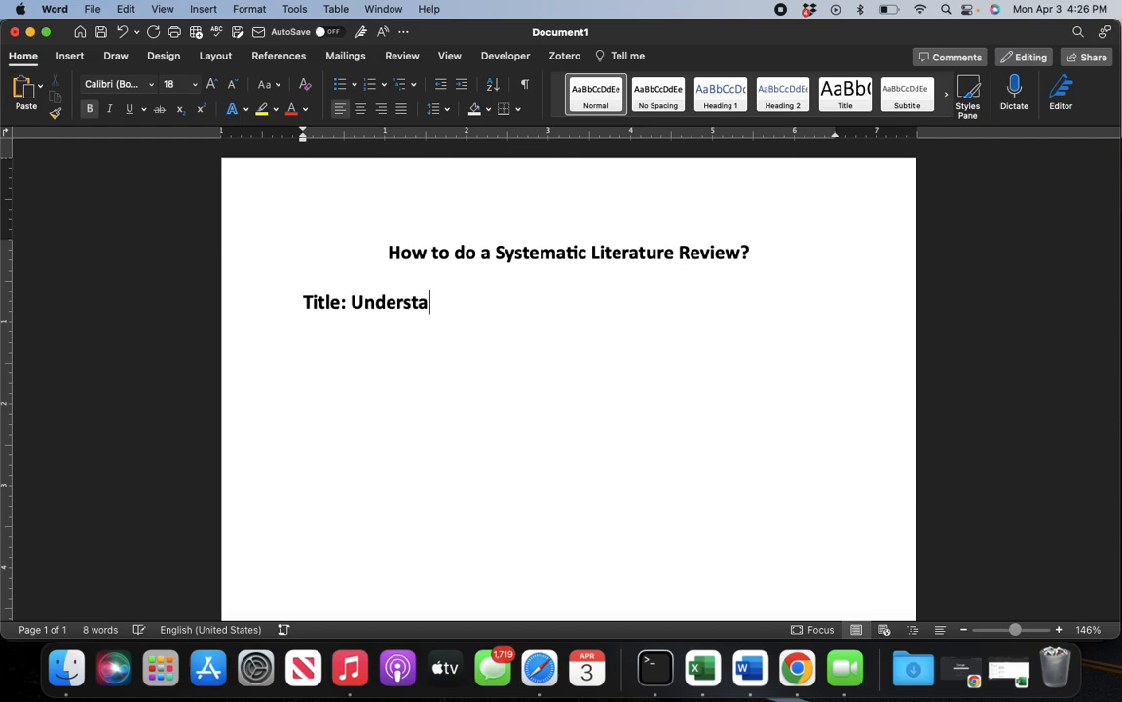
pyautogui.write('nd the')
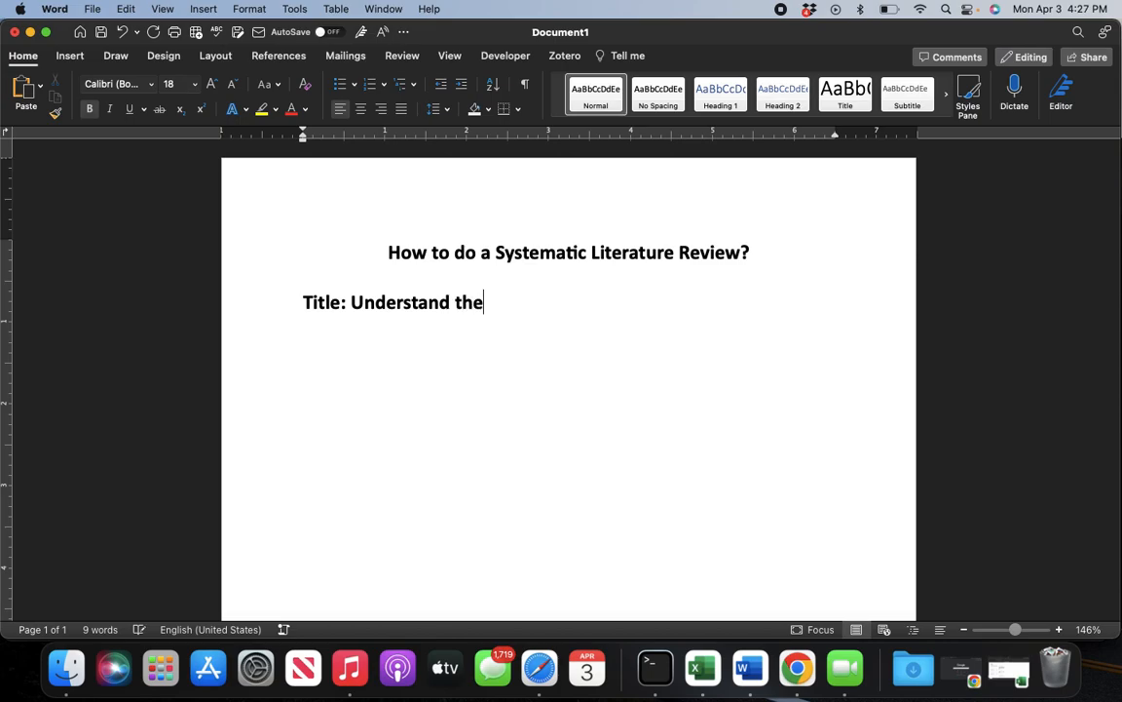
pyautogui.write(' Research Themes')
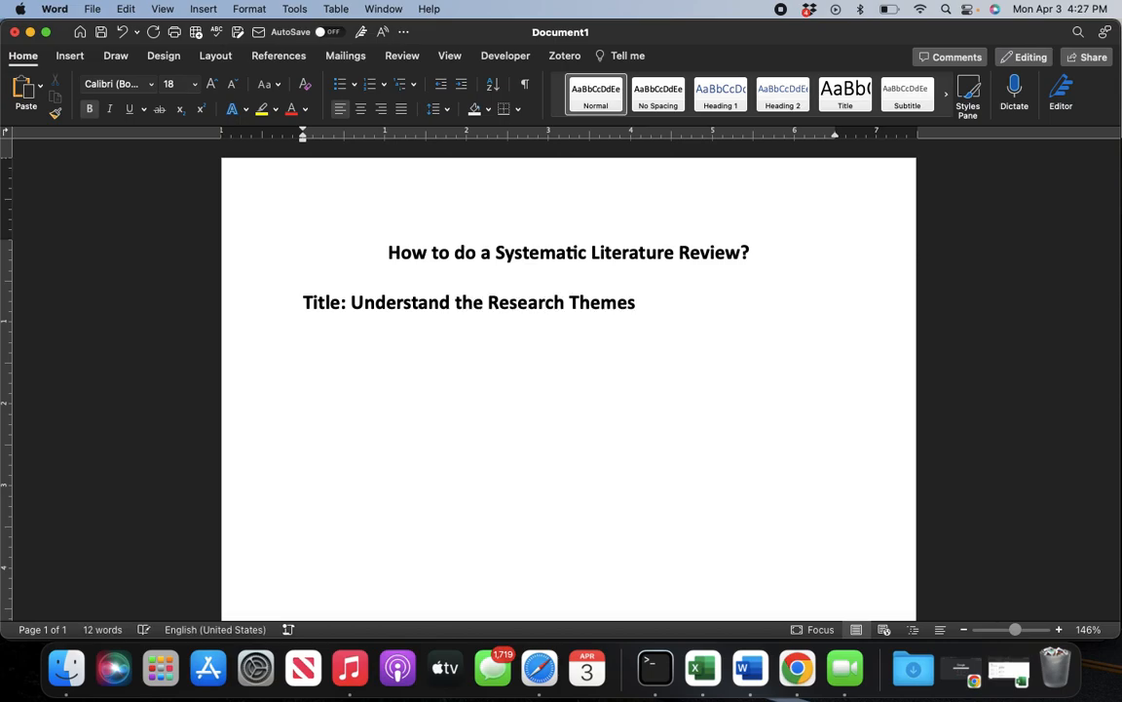
pyautogui.write(' on Artic')
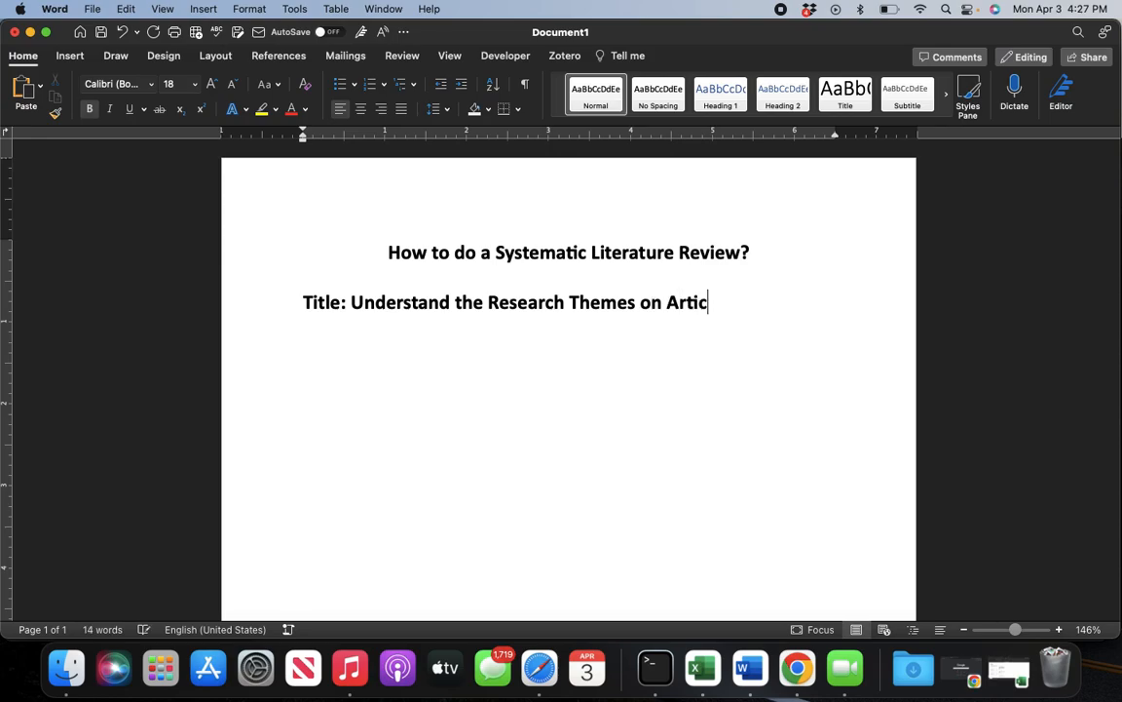
pyautogui.press('BackSpace')
pyautogui.write('ficial Intell')
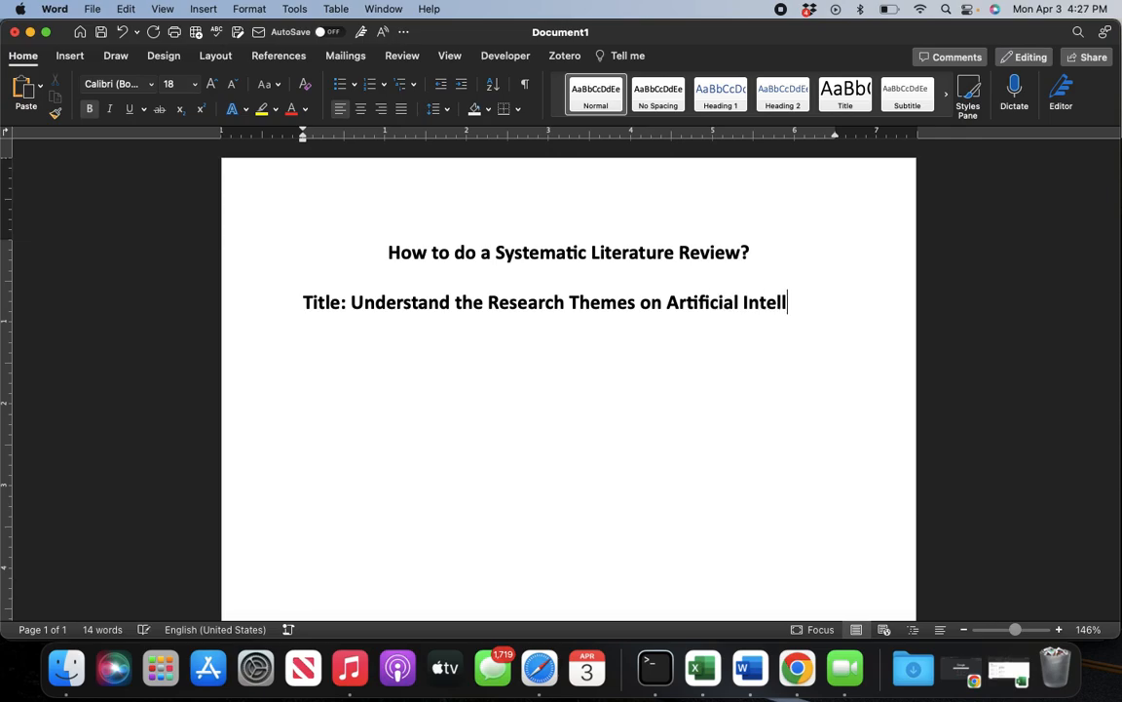
pyautogui.write('igence T')
pyautogui.press('BackSpace')
pyautogui.write('Ethics')
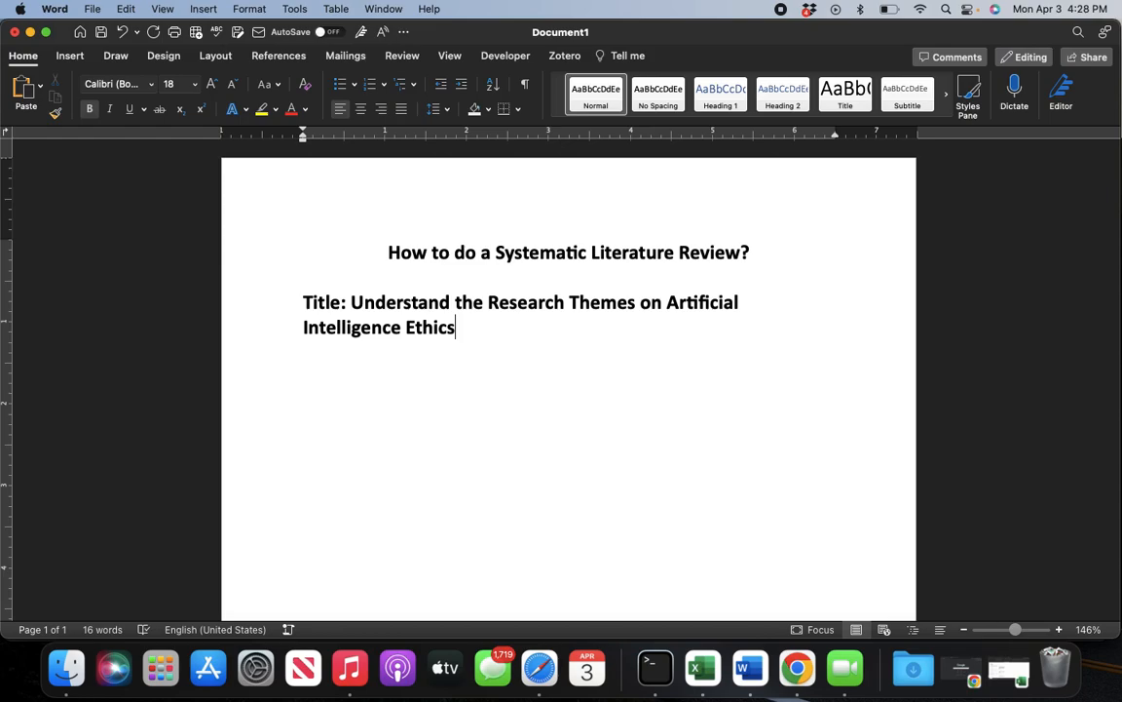
pyautogui.write(': A Systematic Literature Review')
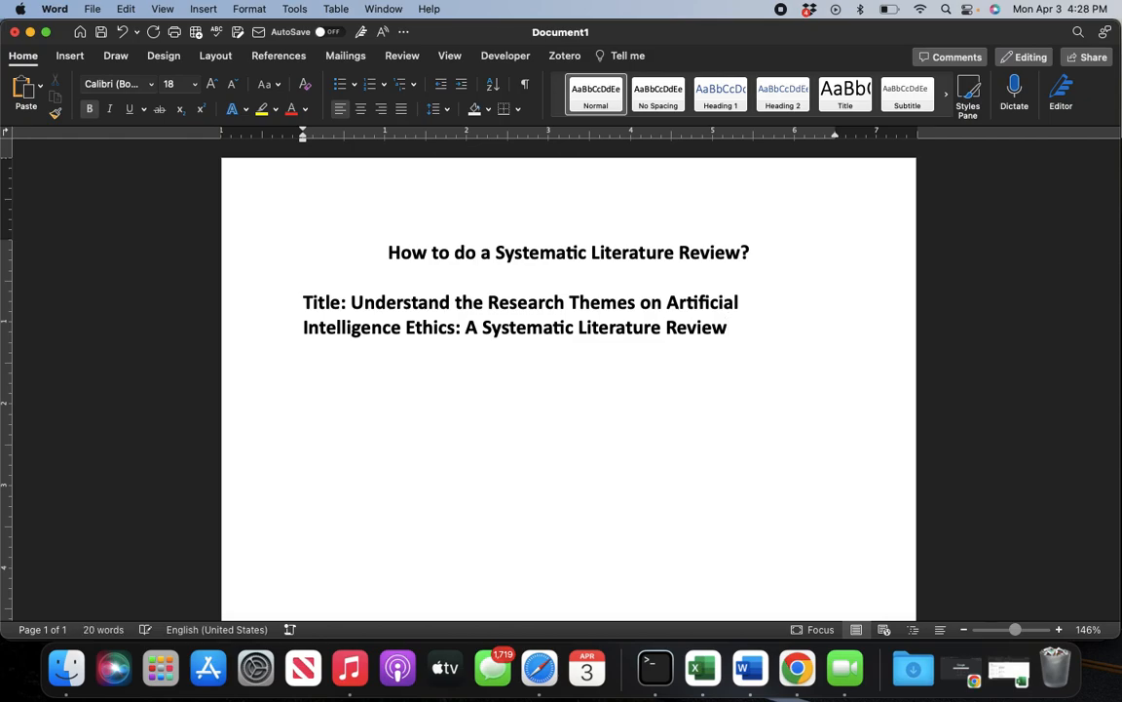
pyautogui.write(' using NLP')
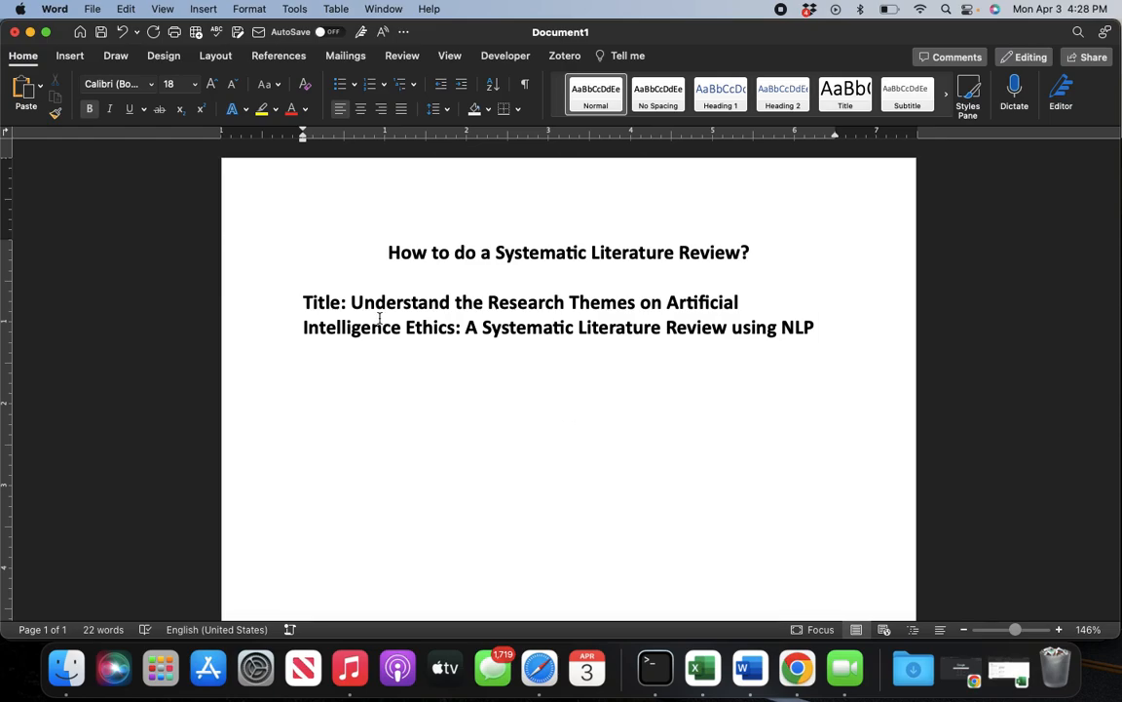
# Remove the bold formatting from the review title, leaving only the "Title:" label bold
pyautogui.moveTo(350, 302); pyautogui.dragTo(805, 331)
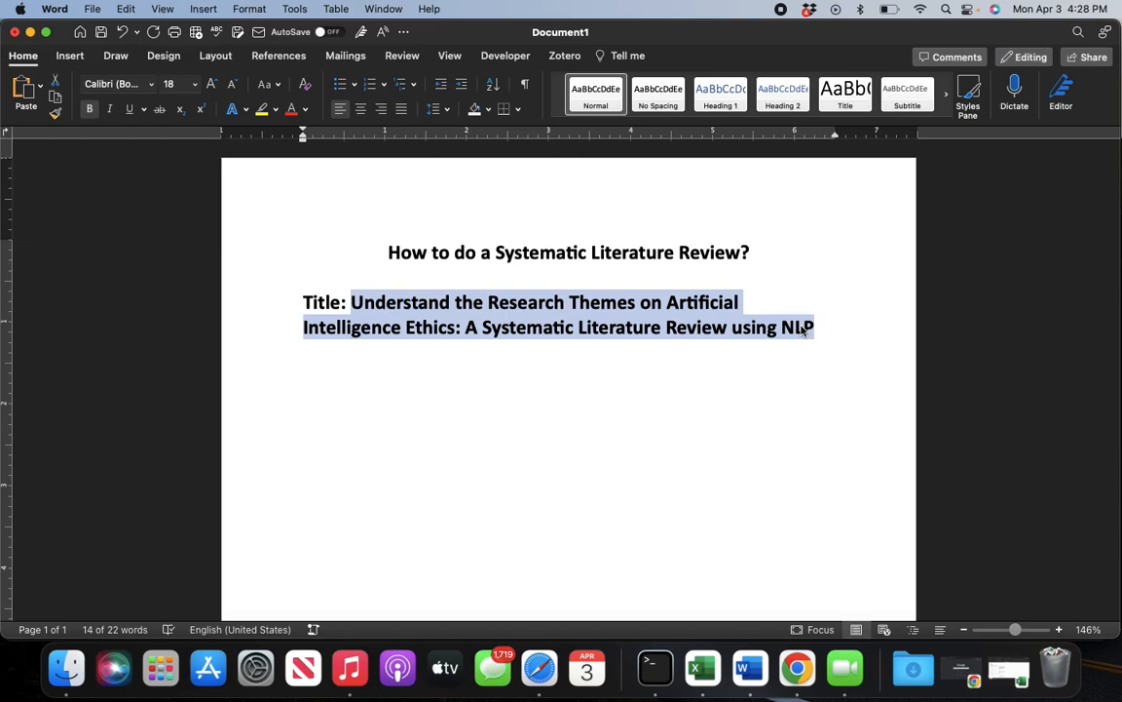
pyautogui.press('super+b')
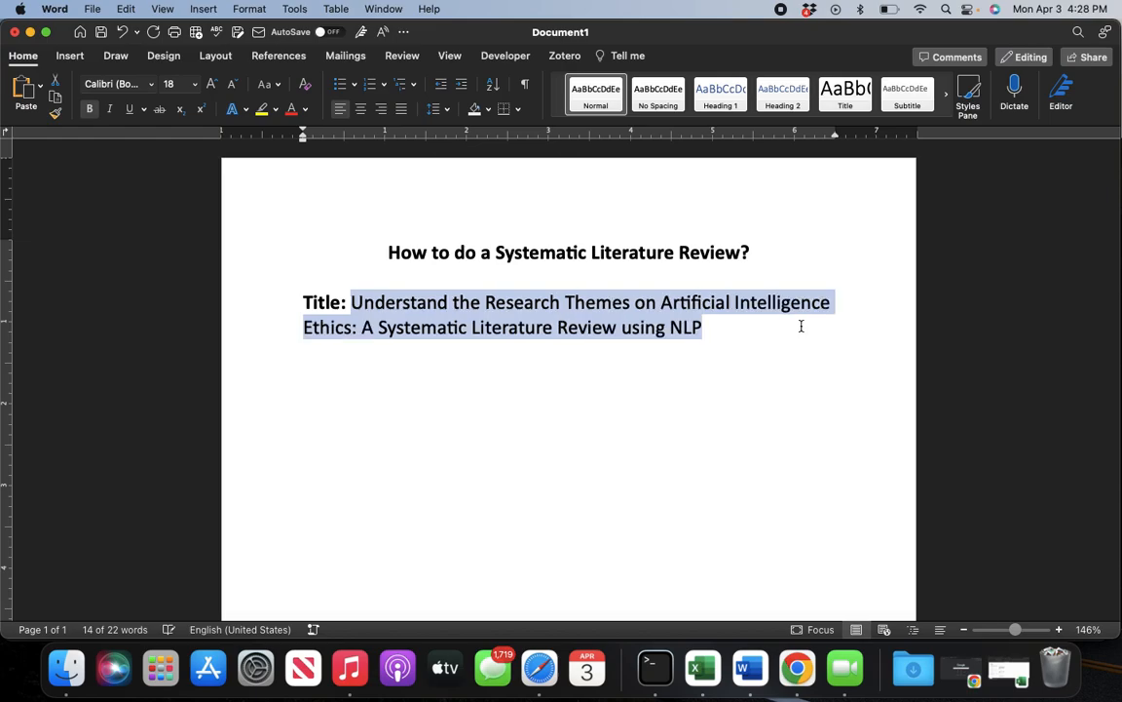
pyautogui.click(801, 327)
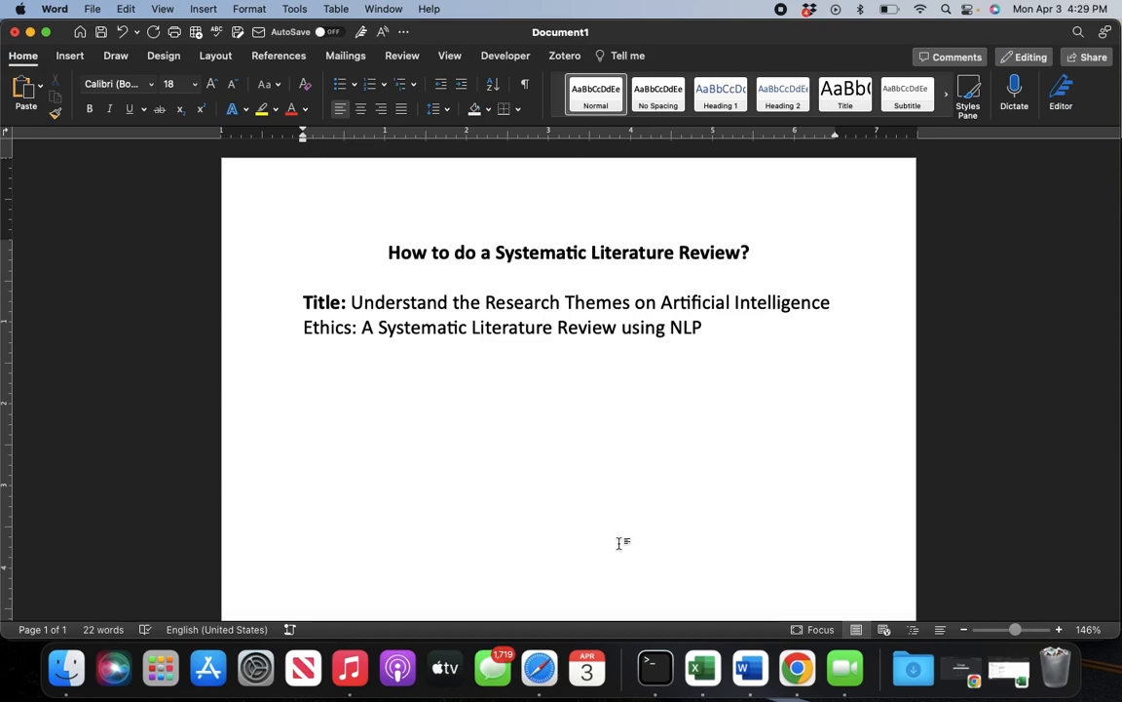
# Switch to Chrome, search Google for scopus, open the Scopus website and check which account is signed in
pyautogui.click(807, 671)
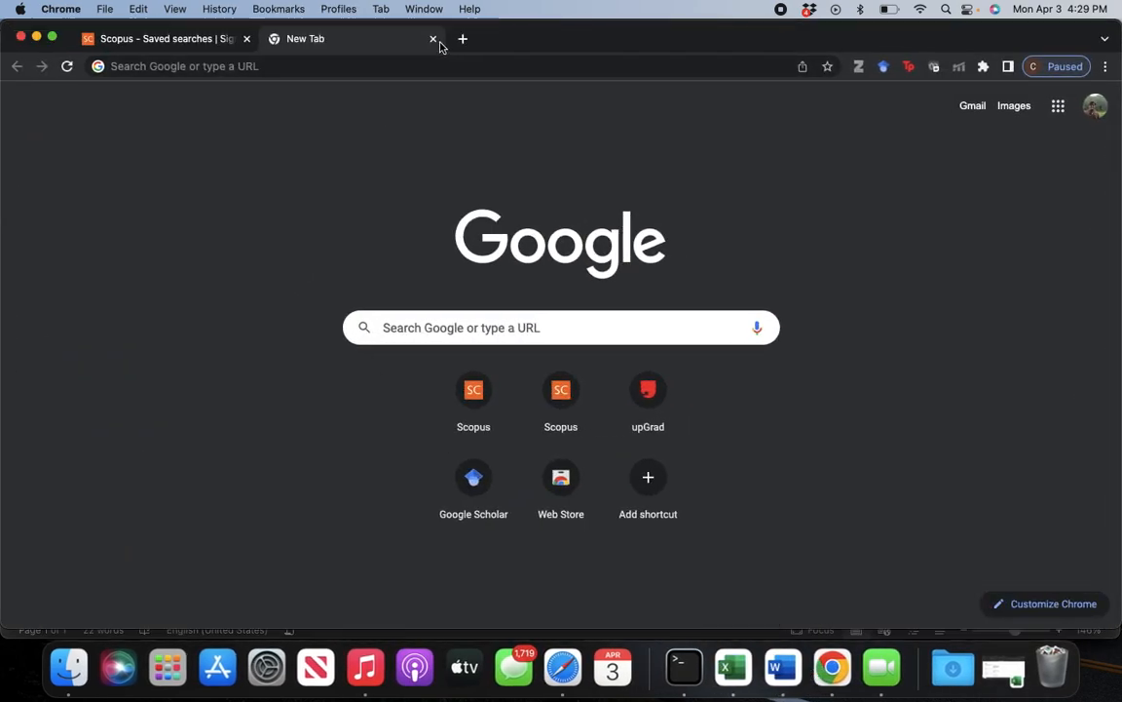
pyautogui.click(542, 324)
pyautogui.write('scopu')
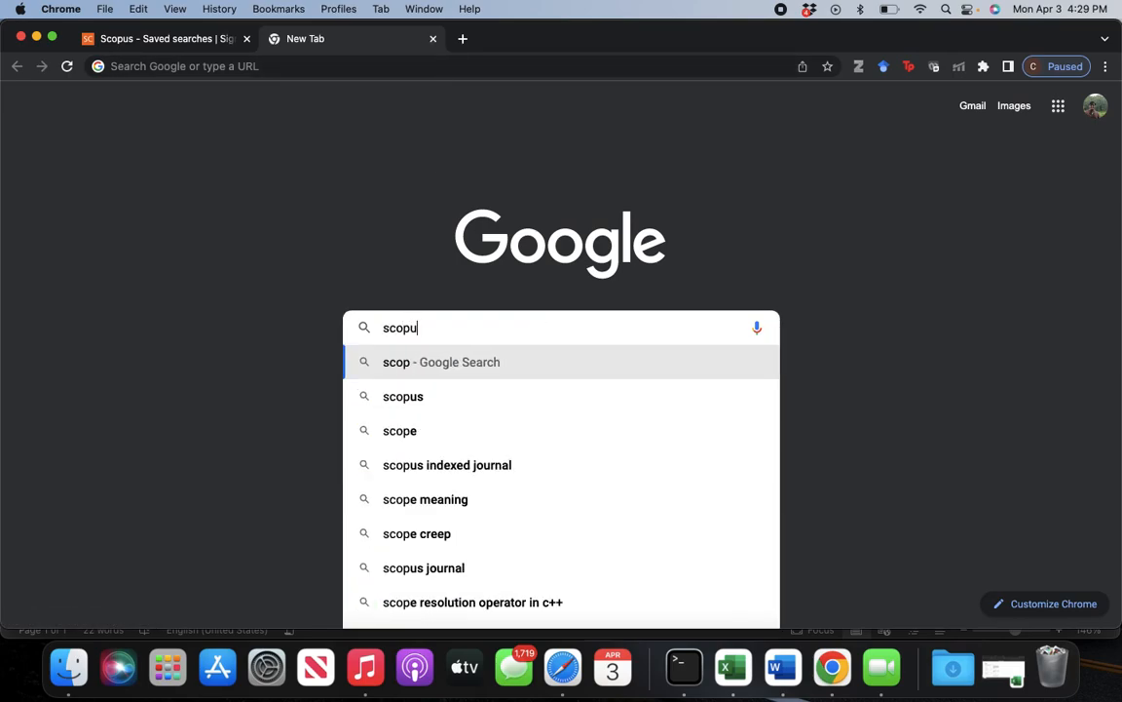
pyautogui.write('s')
pyautogui.press('Return')
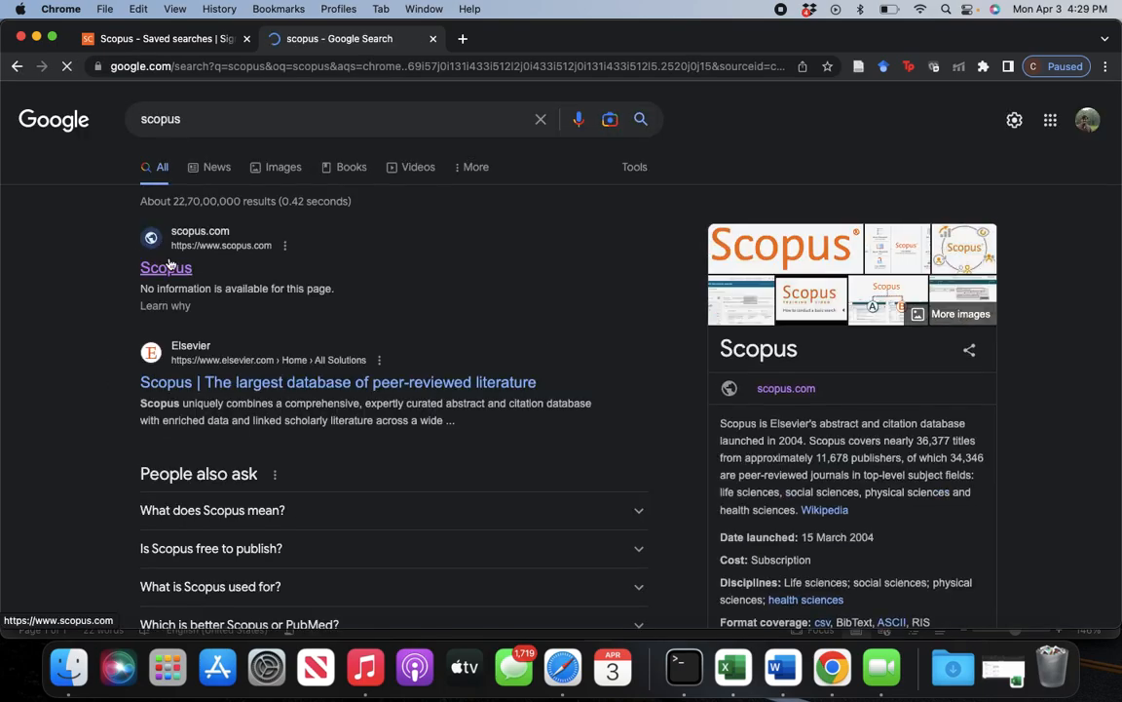
pyautogui.click(168, 267)
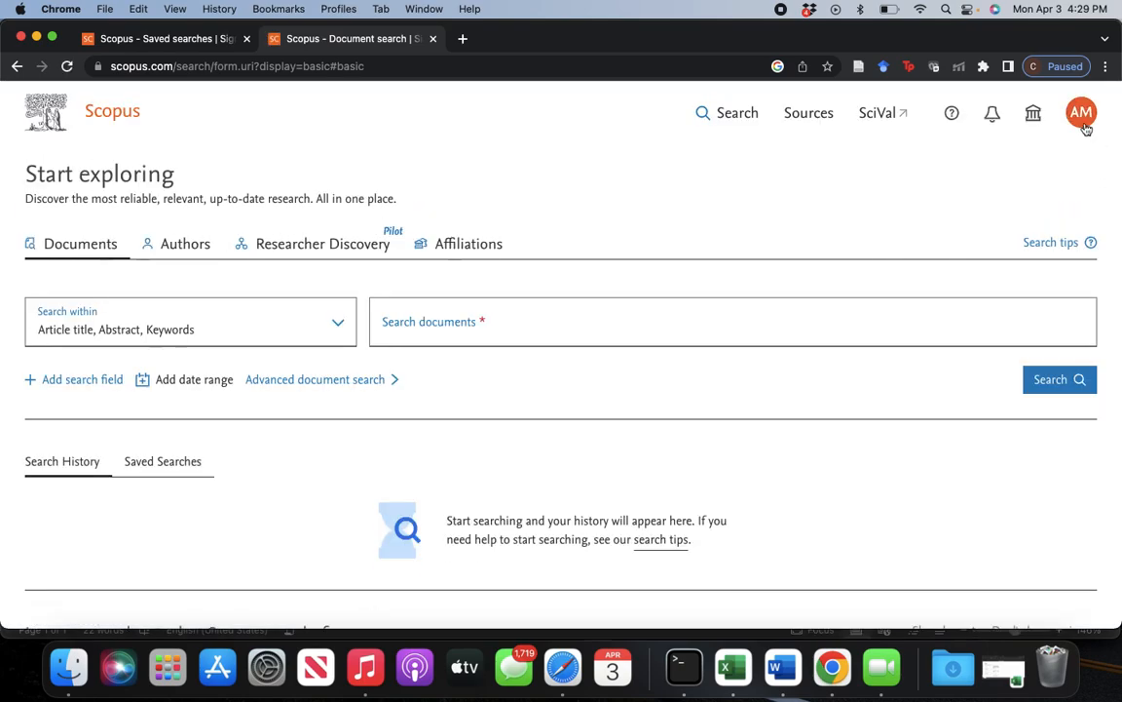
pyautogui.click(1082, 115)
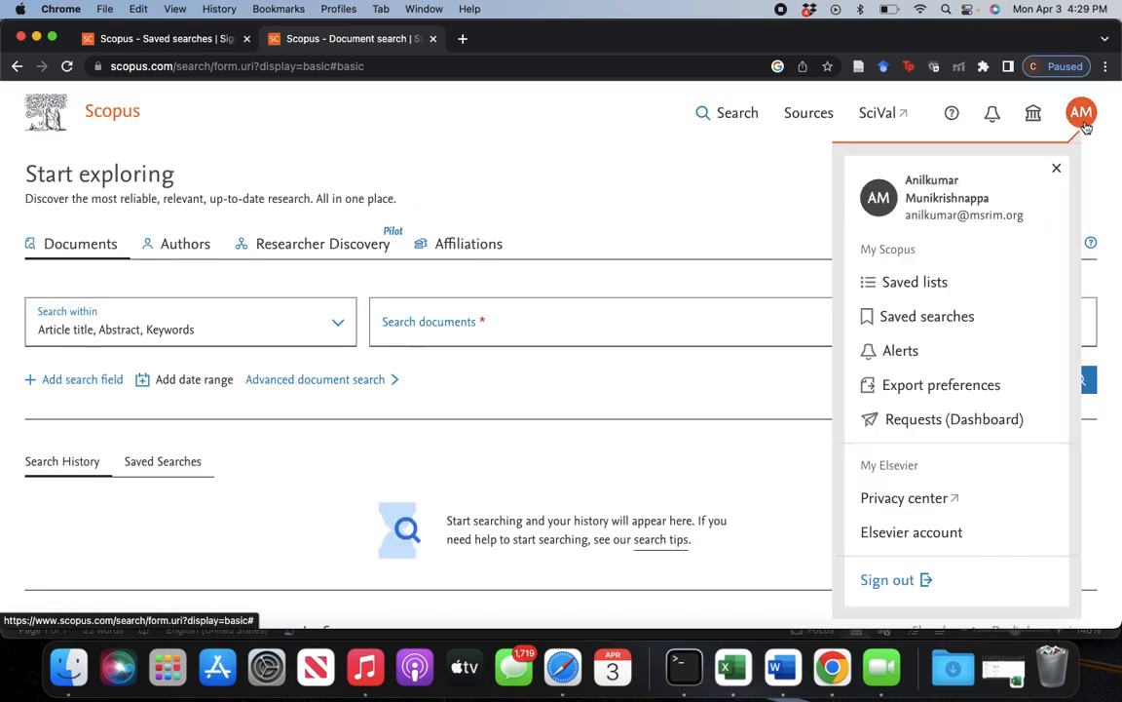
pyautogui.click(683, 199)
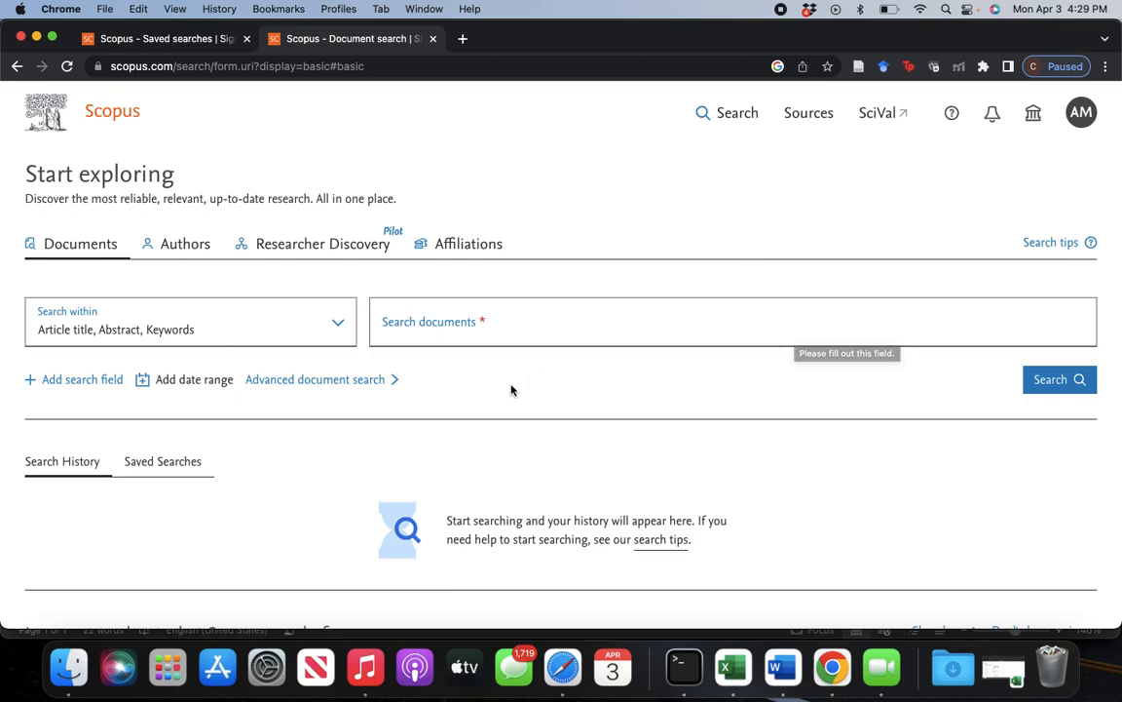
# Enter the document query "Artificial Intelligence" OR "AI" OR "Machine Learning" OR "ML", with every term in quotation marks
pyautogui.click(505, 328)
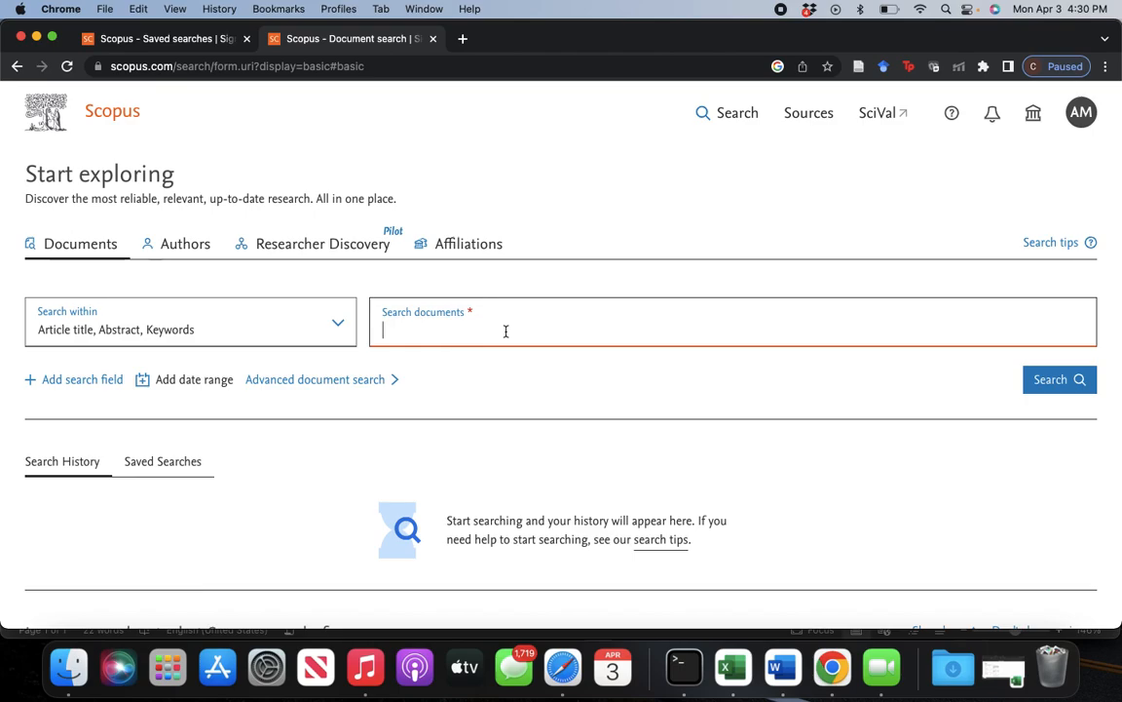
pyautogui.write('"Artificial Intelligence"')
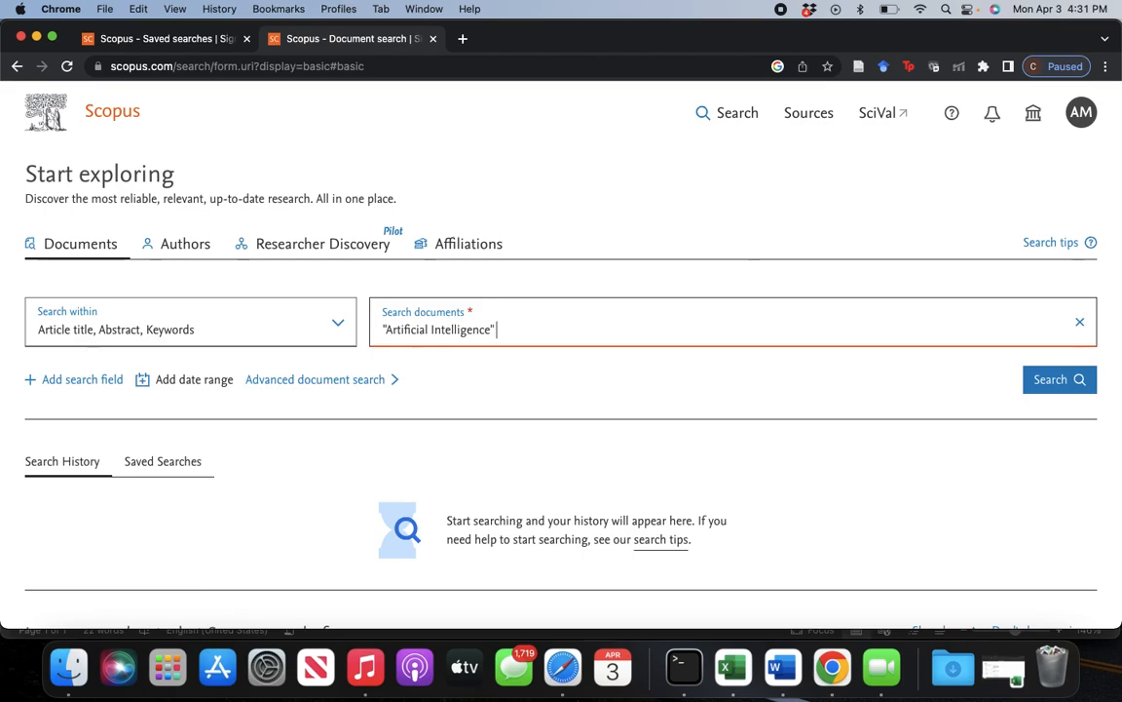
pyautogui.write('OR "AI"')
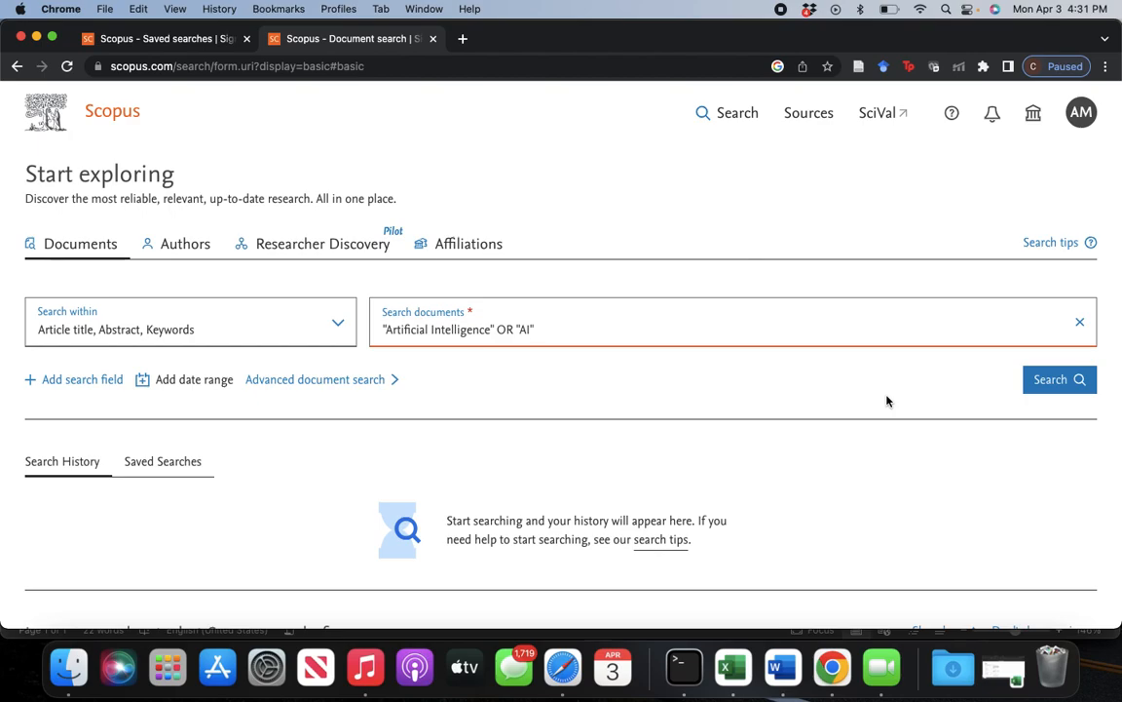
pyautogui.write('OR "Machine Learning" OR ML"')
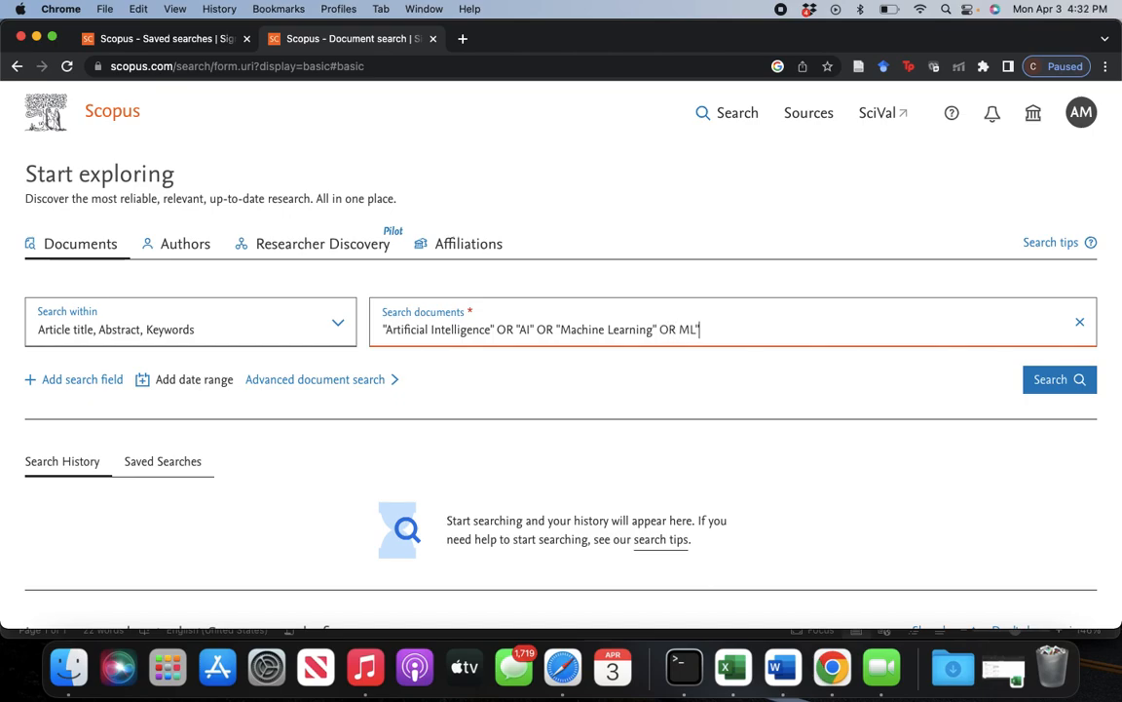
pyautogui.click(679, 330)
pyautogui.write('"AI')
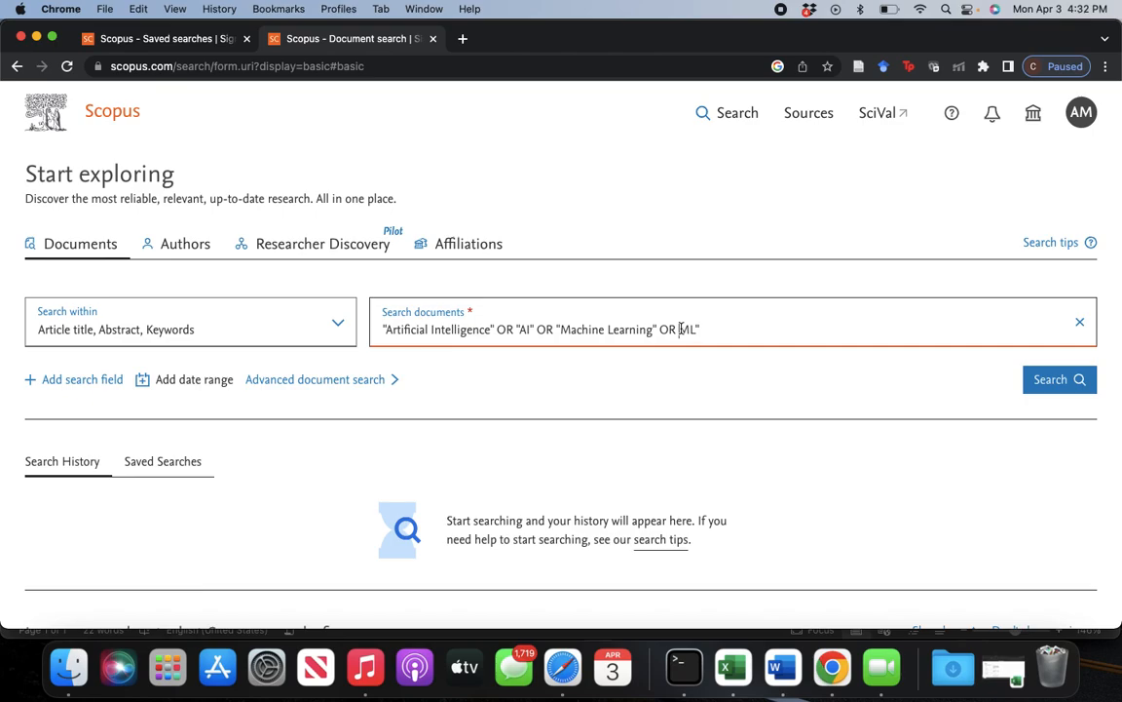
pyautogui.write('"')
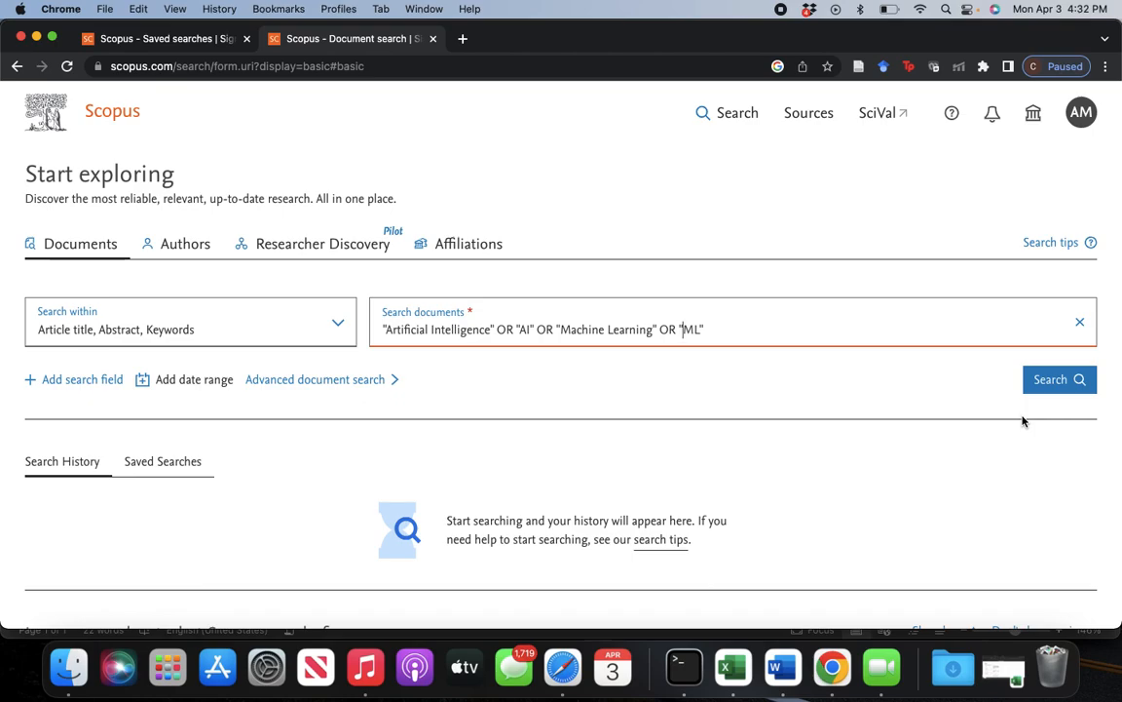
# Check the review title in Word, return to Scopus and enclose the whole existing query in parentheses
pyautogui.click(783, 668)
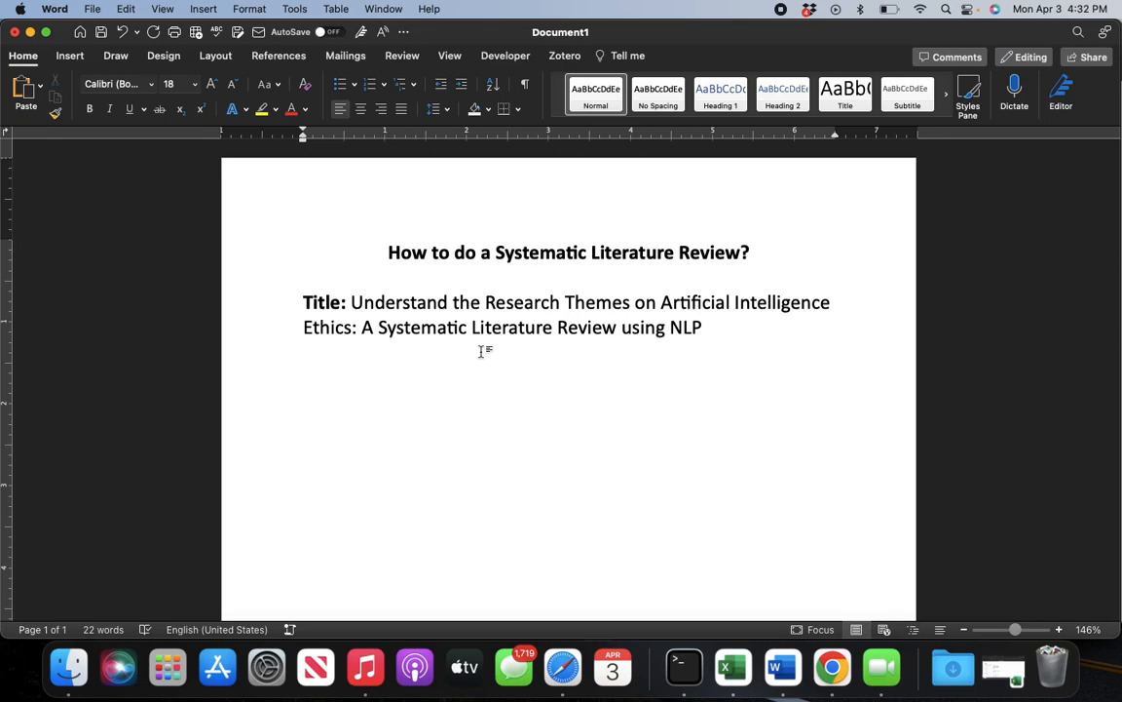
pyautogui.click(30, 32)
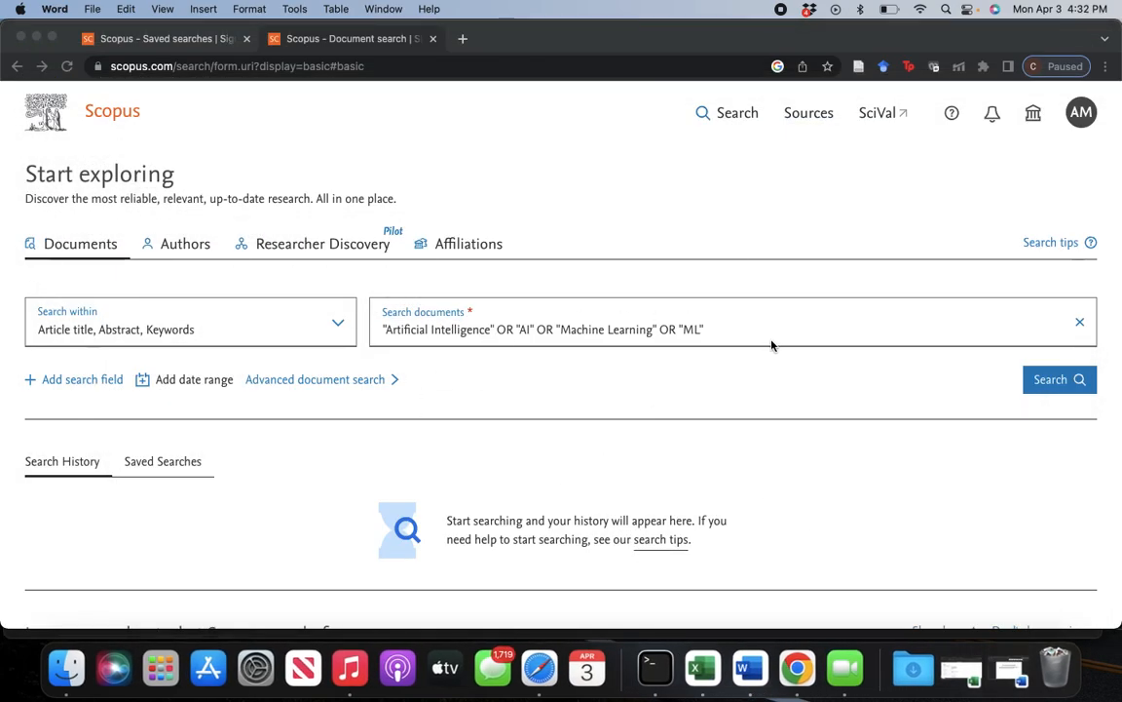
pyautogui.click(386, 332)
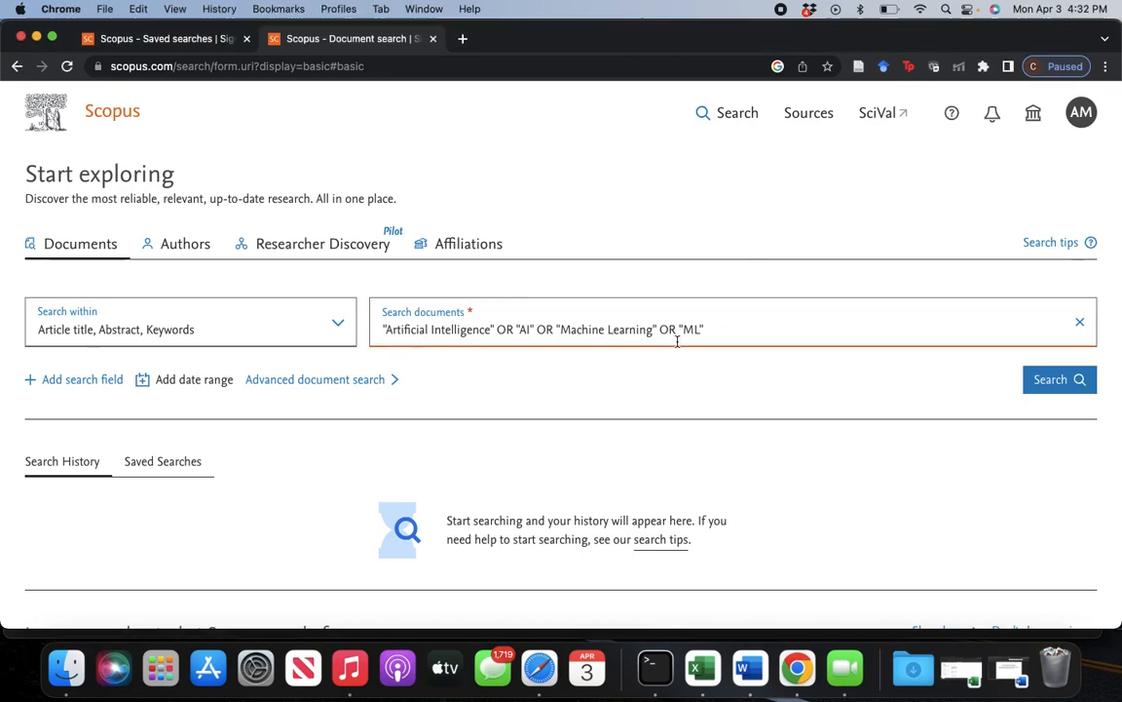
pyautogui.write('(')
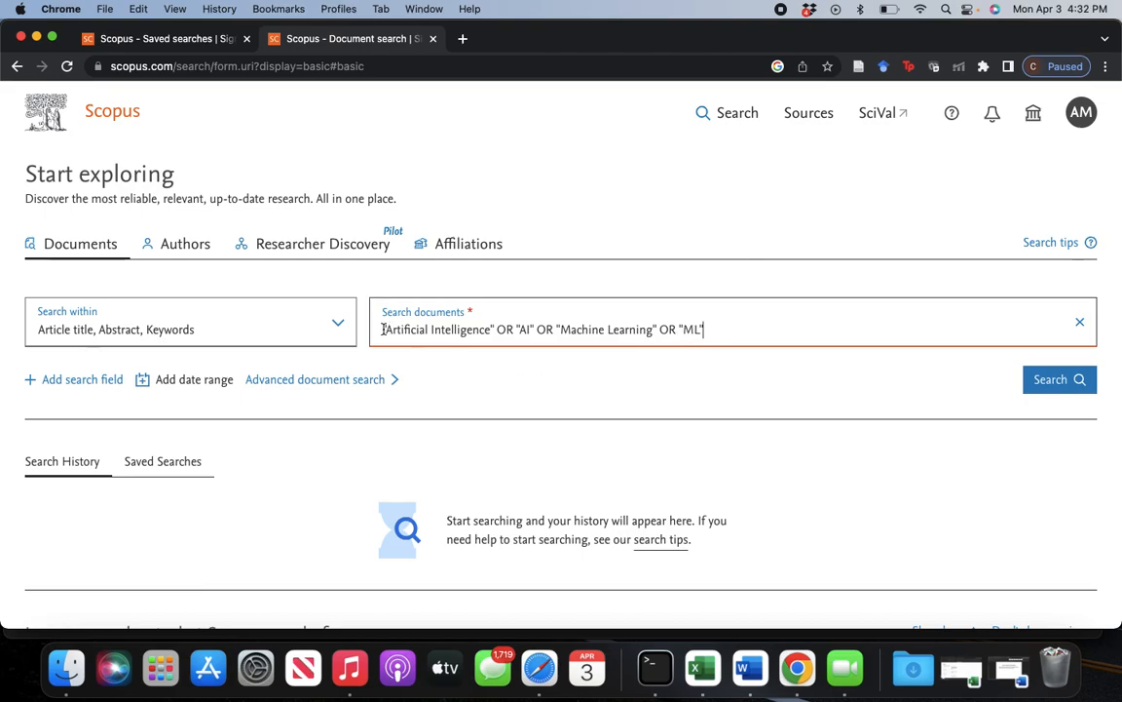
pyautogui.click(710, 327)
pyautogui.write(')')
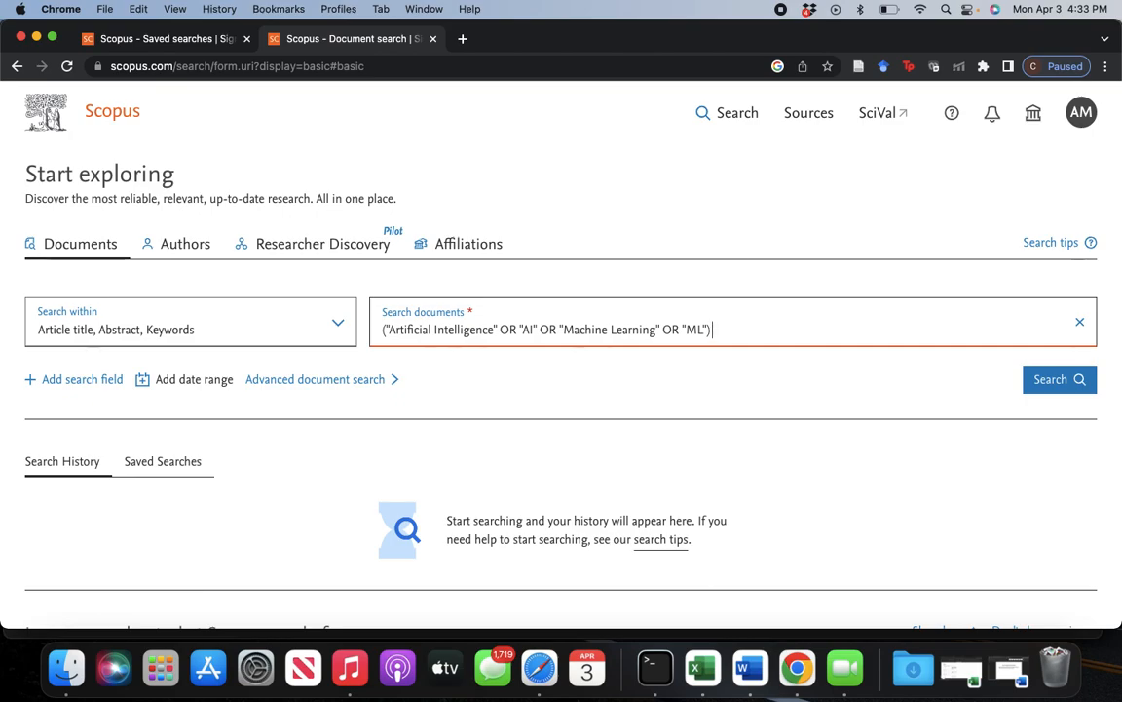
# Extend the query with AND ("Ethics") and run the document search
pyautogui.write('AND "Ethics"')
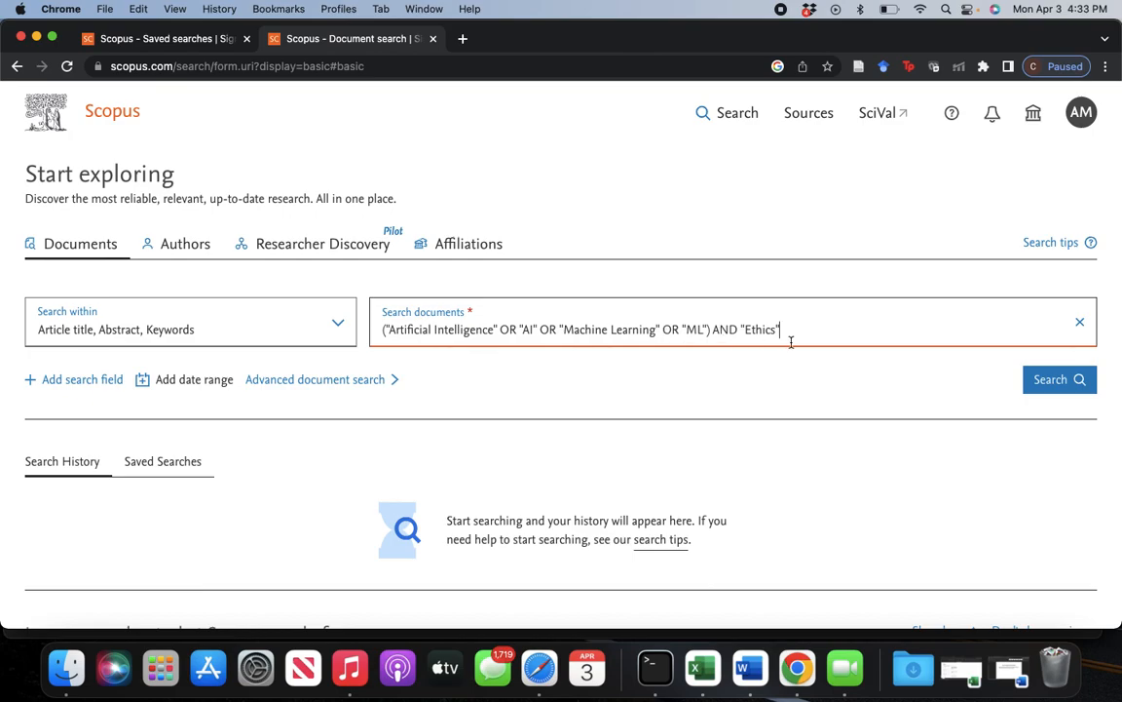
pyautogui.click(740, 330)
pyautogui.write('(')
pyautogui.press('Right')
pyautogui.press('Right')
pyautogui.press('Right')
pyautogui.press('Right')
pyautogui.press('Right')
pyautogui.press('Right')
pyautogui.press('Right')
pyautogui.write(')')
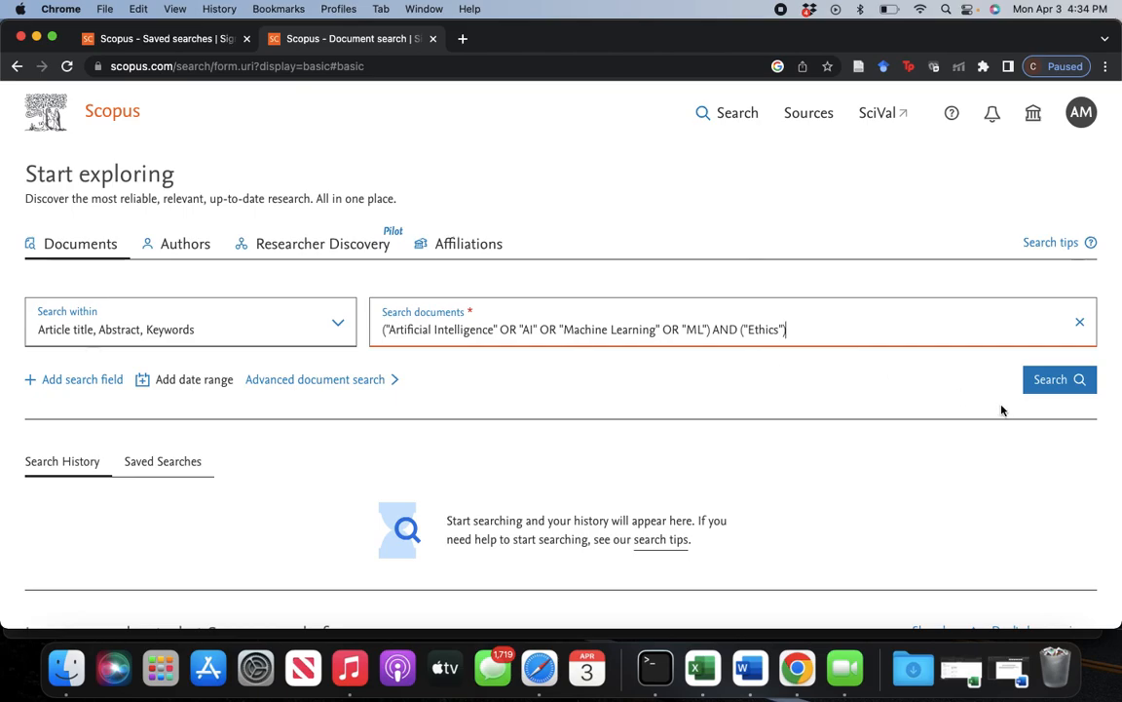
pyautogui.click(1052, 390)
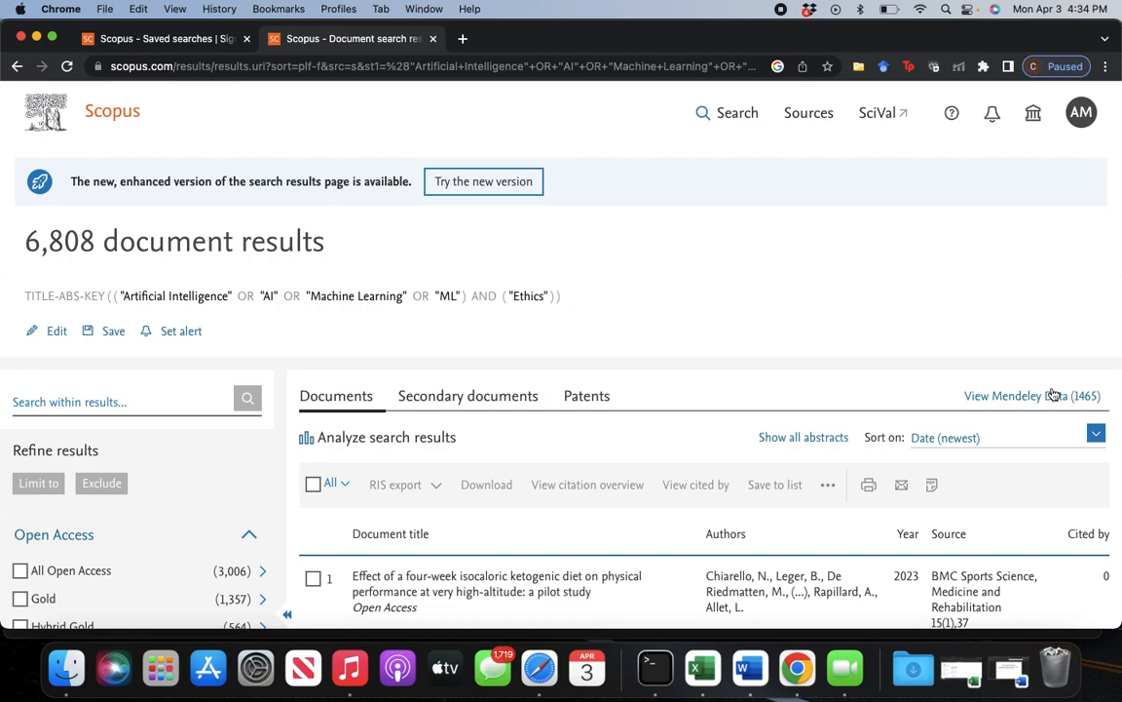
# Open the search result "Development of a patients' satisfaction analysis system using machine learning and lexicon-based methods"
pyautogui.scroll(-3, 665, 497)
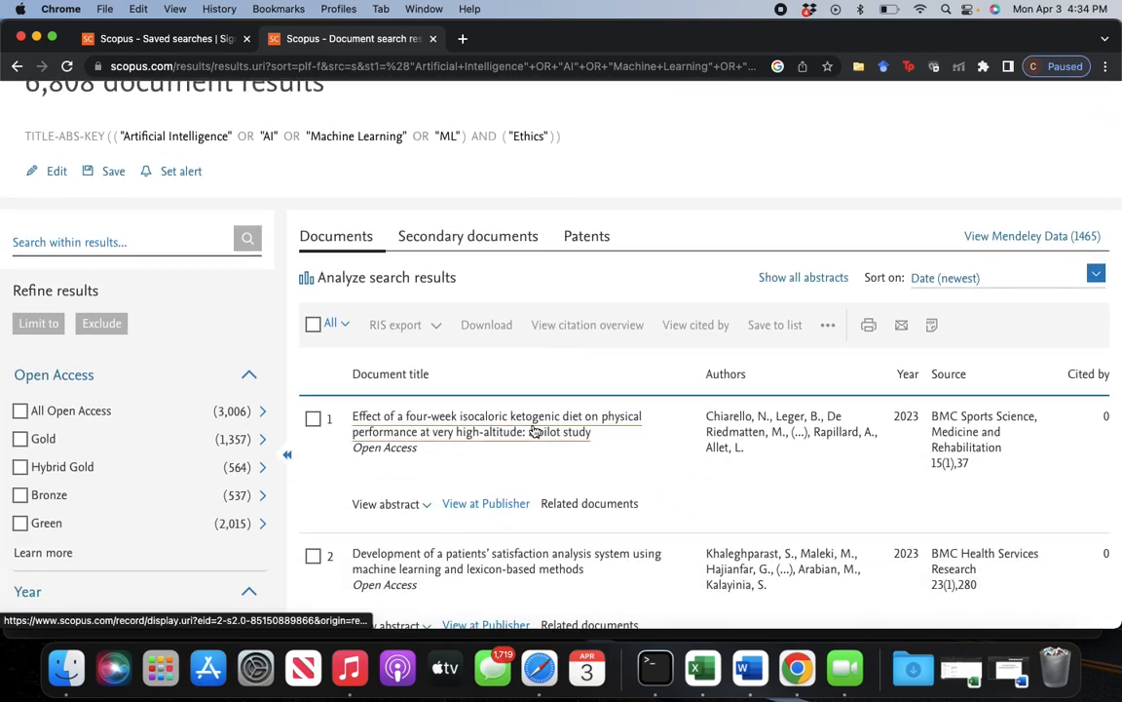
pyautogui.scroll(-1, 651, 601)
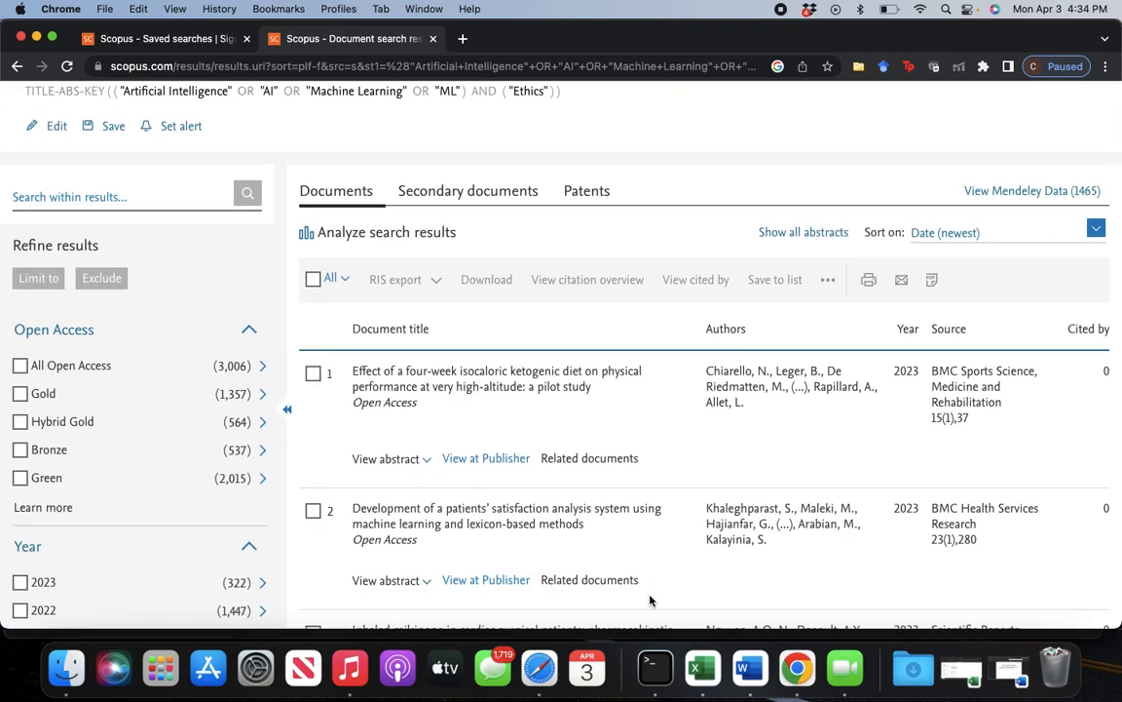
pyautogui.scroll(-1, 566, 570)
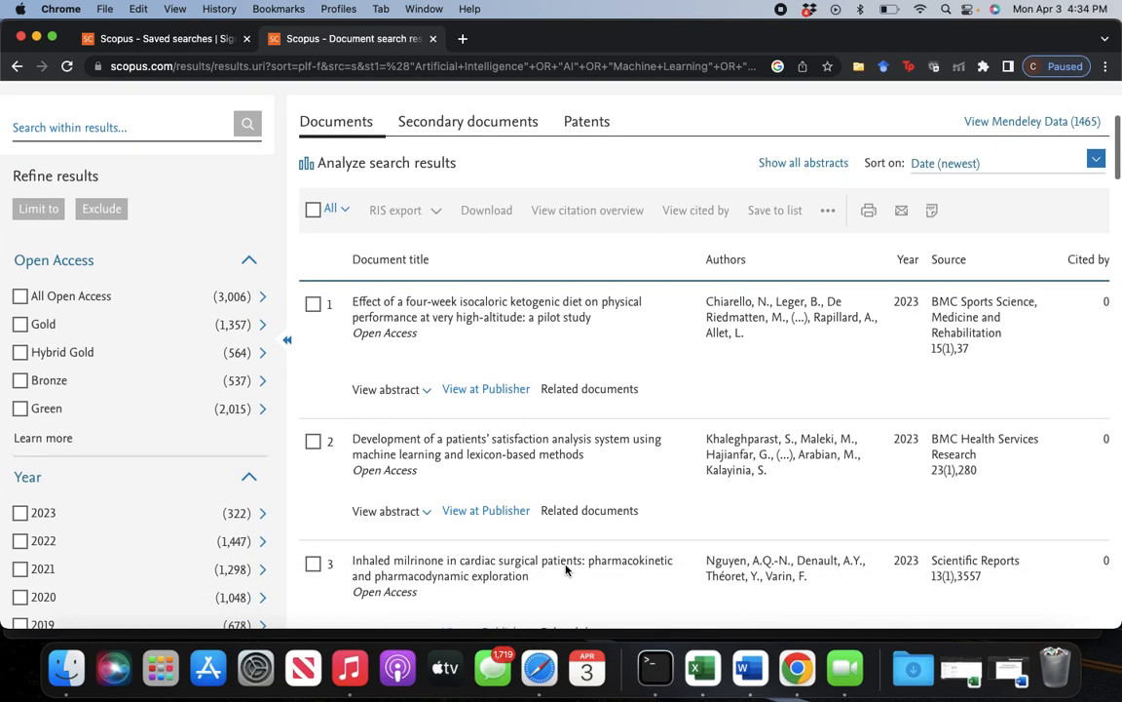
pyautogui.click(517, 454)
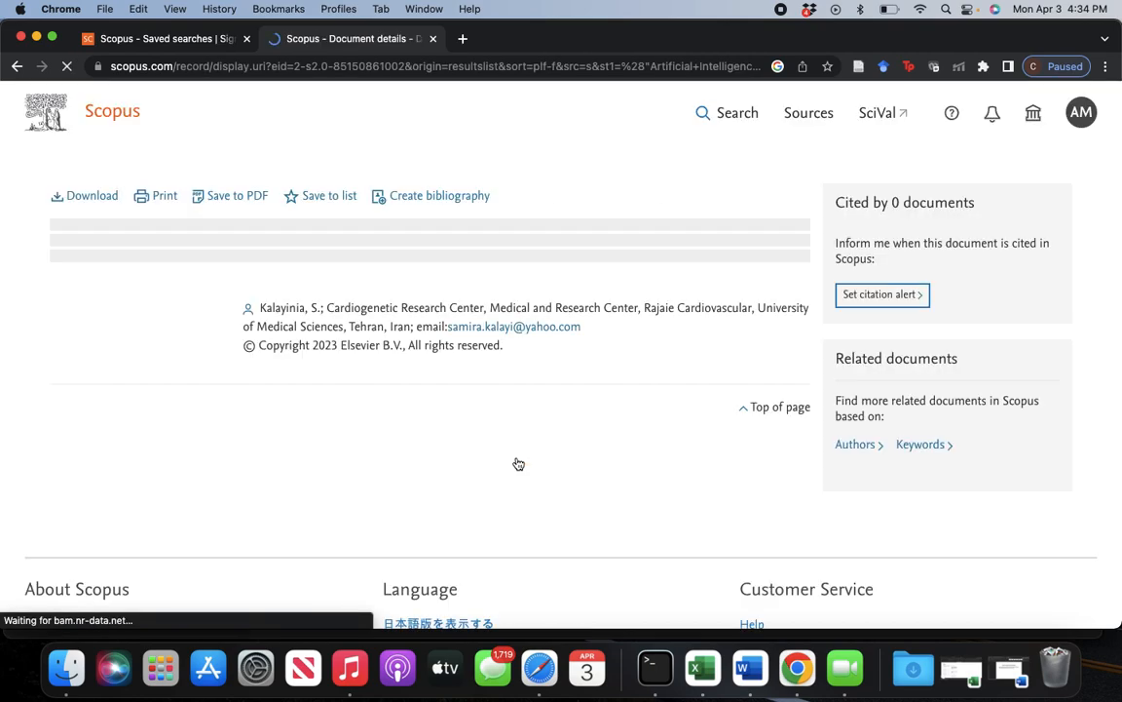
# Read the article's abstract for matches of the query terms, including ethics and machine learning, and return to the result list
pyautogui.scroll(-3, 519, 464)
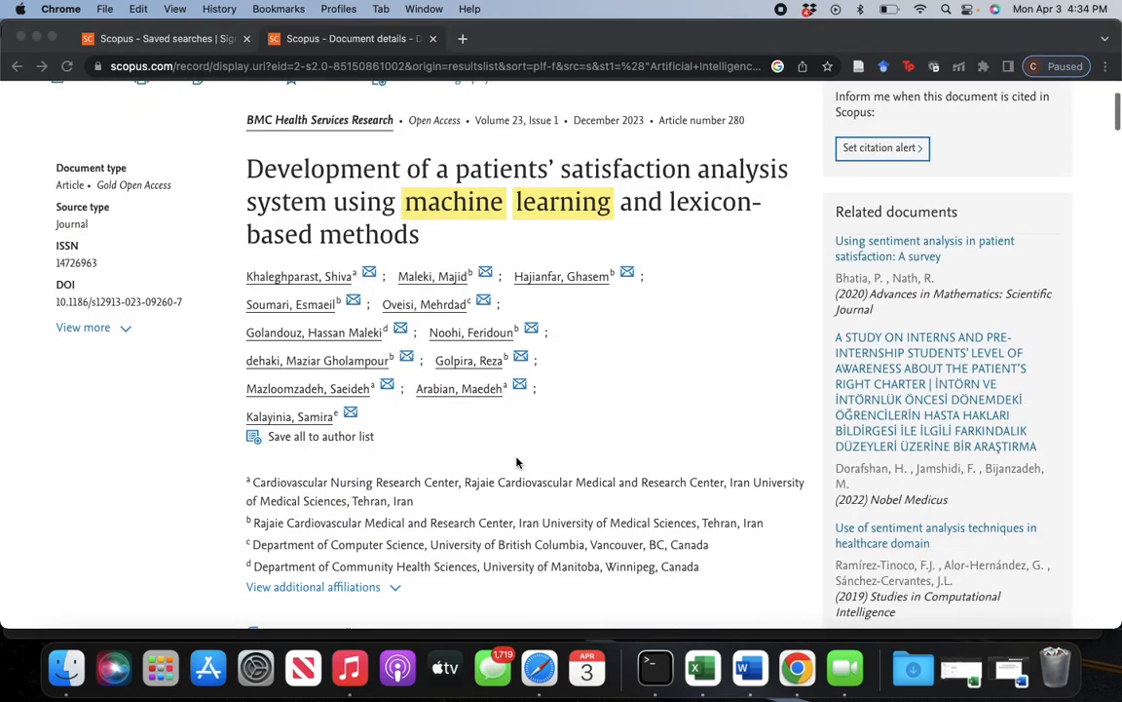
pyautogui.scroll(-5, 518, 464)
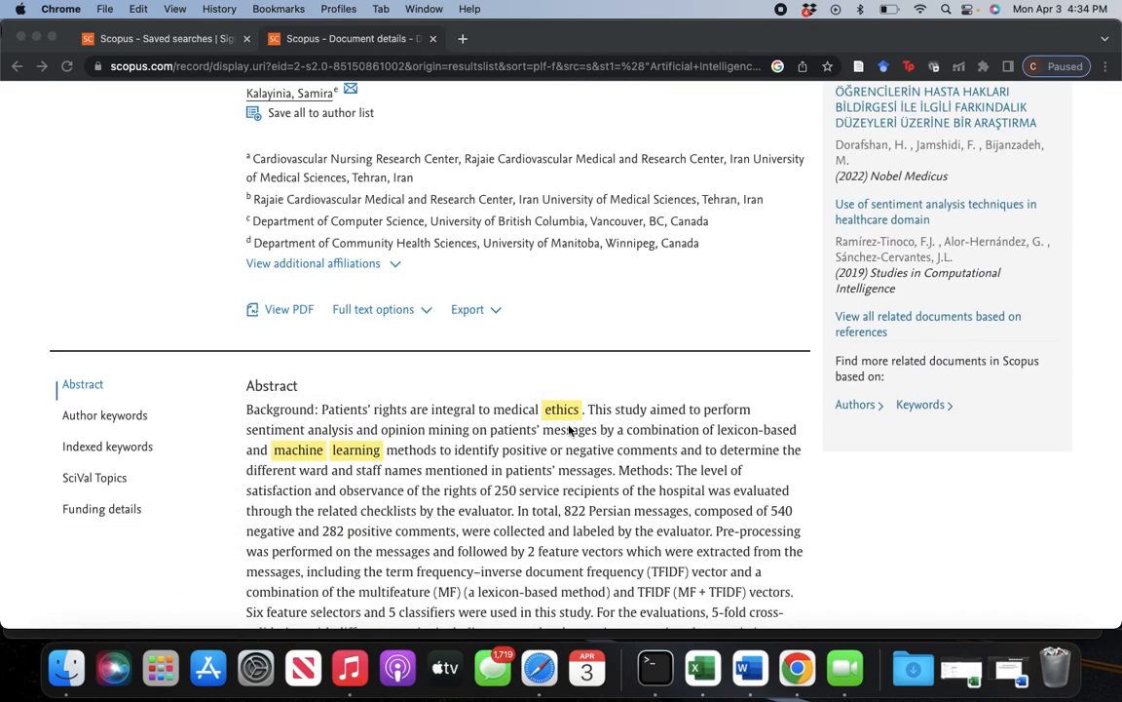
pyautogui.scroll(-4, 414, 495)
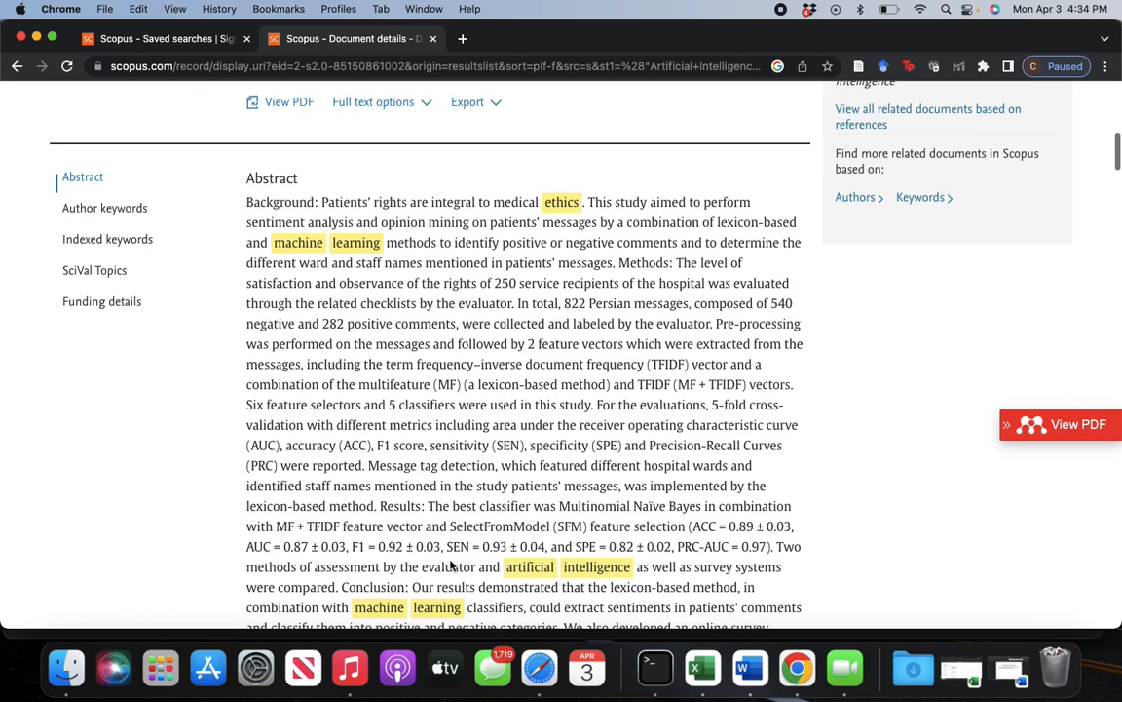
pyautogui.click(17, 66)
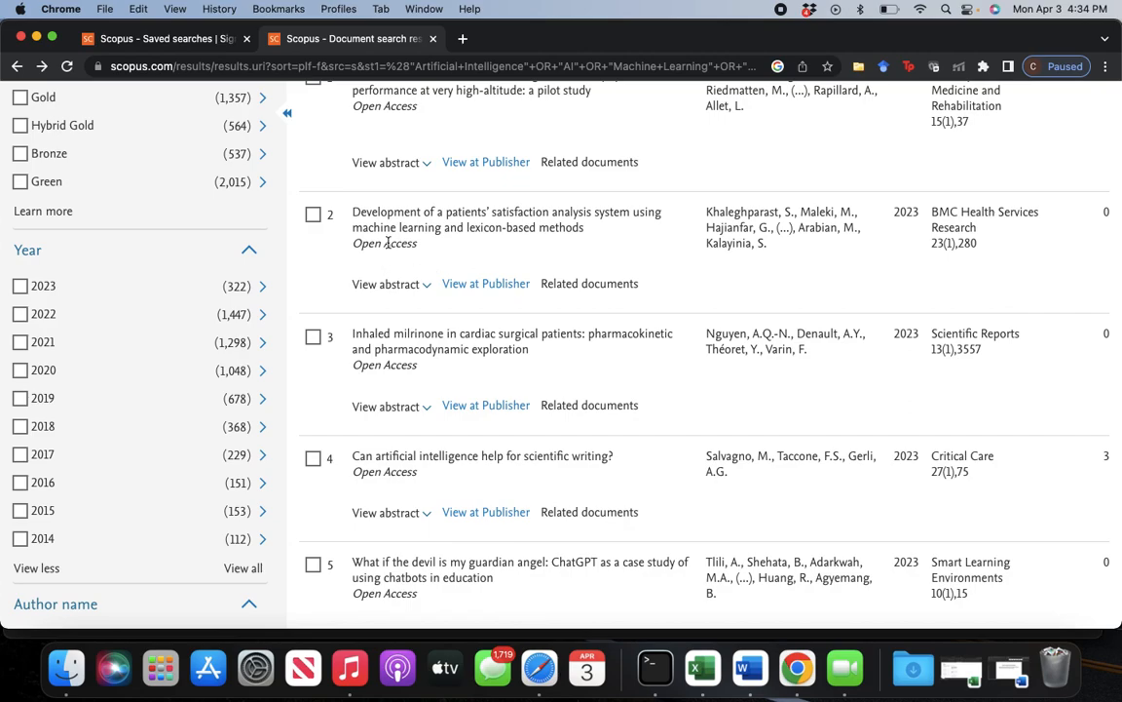
# Look through the first result titles and the executed query to judge how relevant the found documents are
pyautogui.scroll(2, 439, 247)
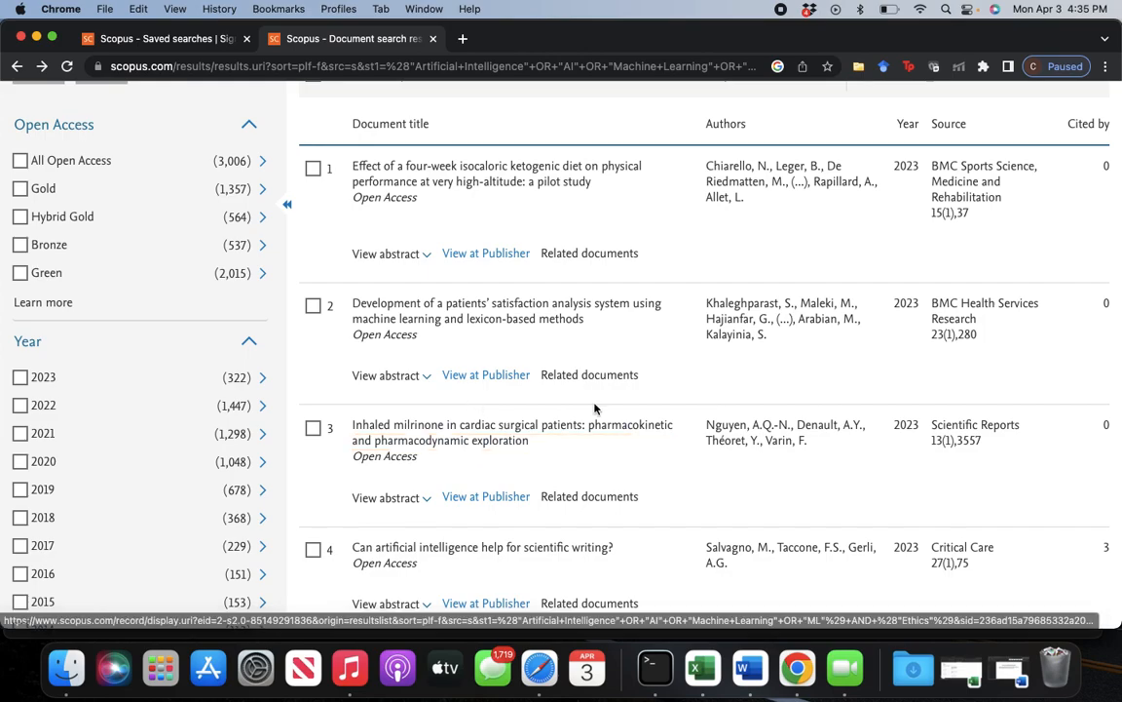
pyautogui.scroll(3, 666, 408)
pyautogui.scroll(-2, 666, 409)
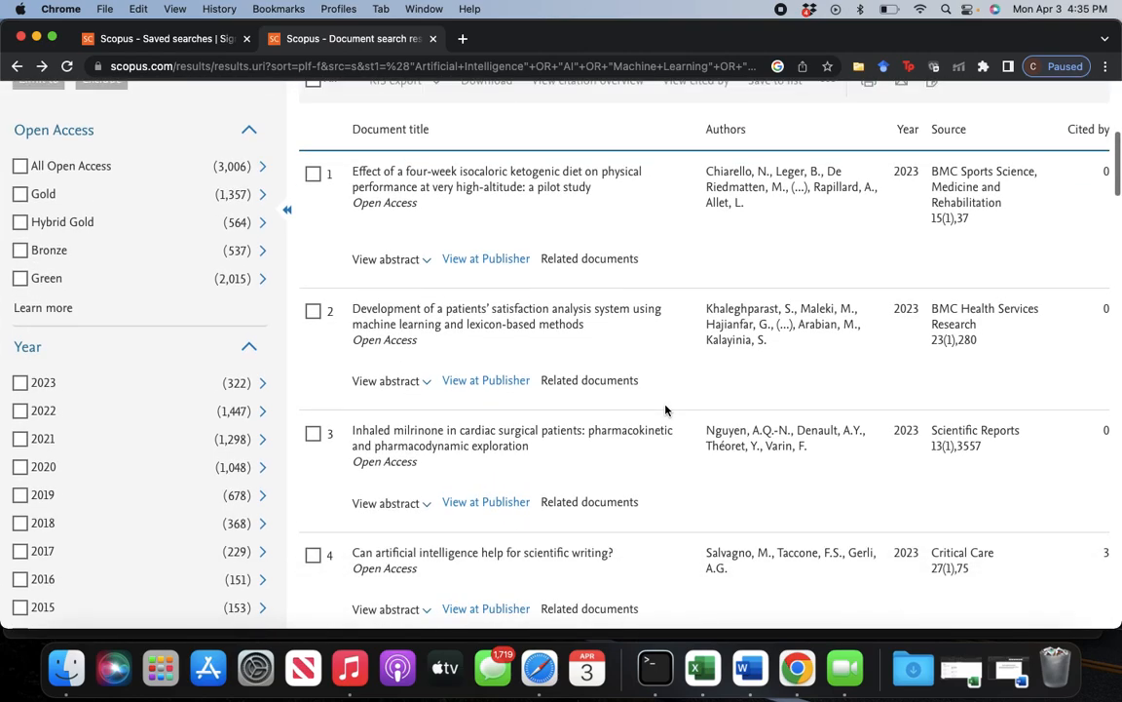
pyautogui.scroll(-4, 488, 508)
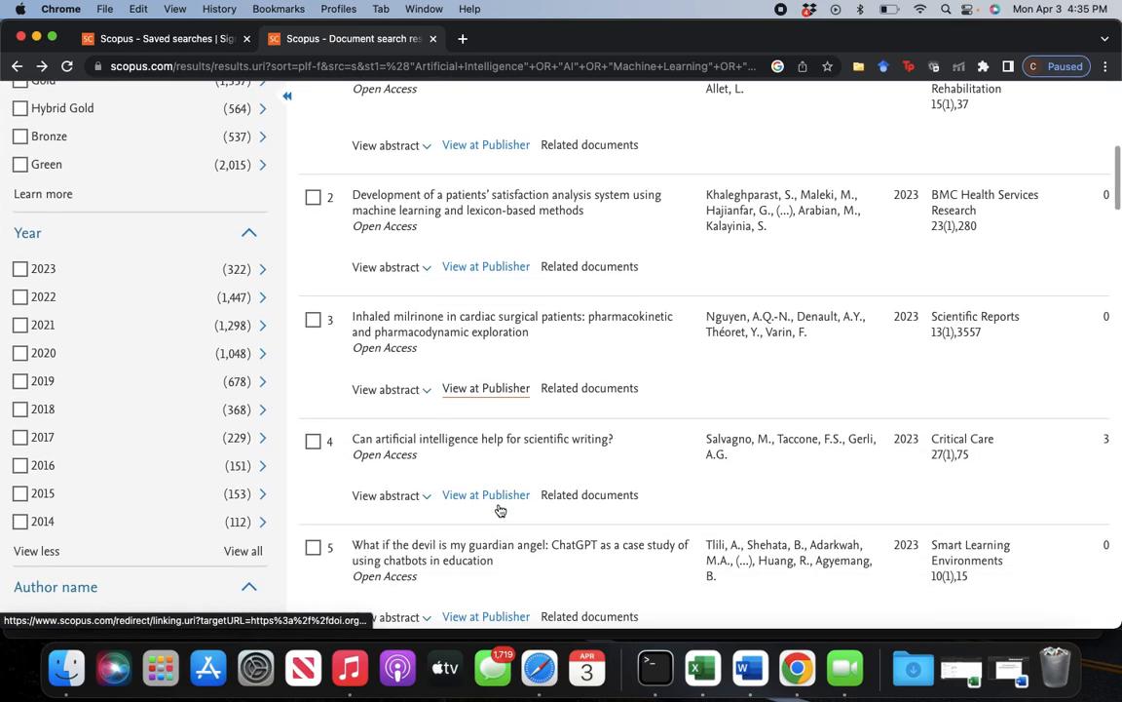
pyautogui.scroll(-1, 452, 470)
pyautogui.scroll(-5, 453, 471)
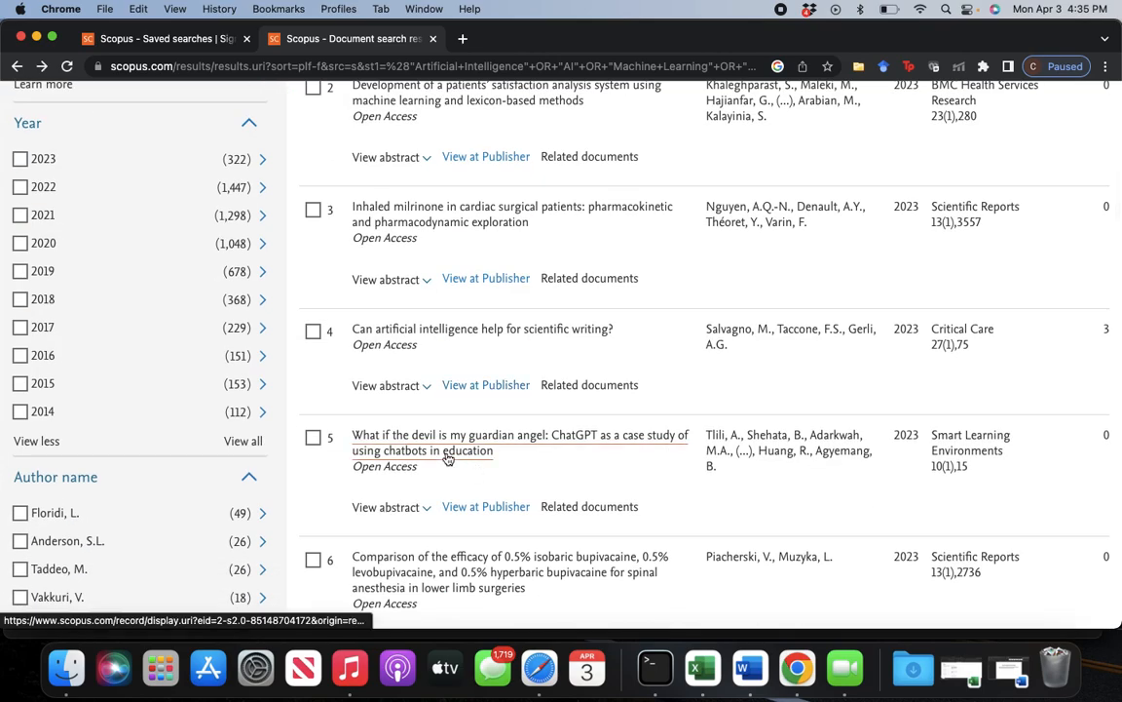
pyautogui.scroll(10, 448, 458)
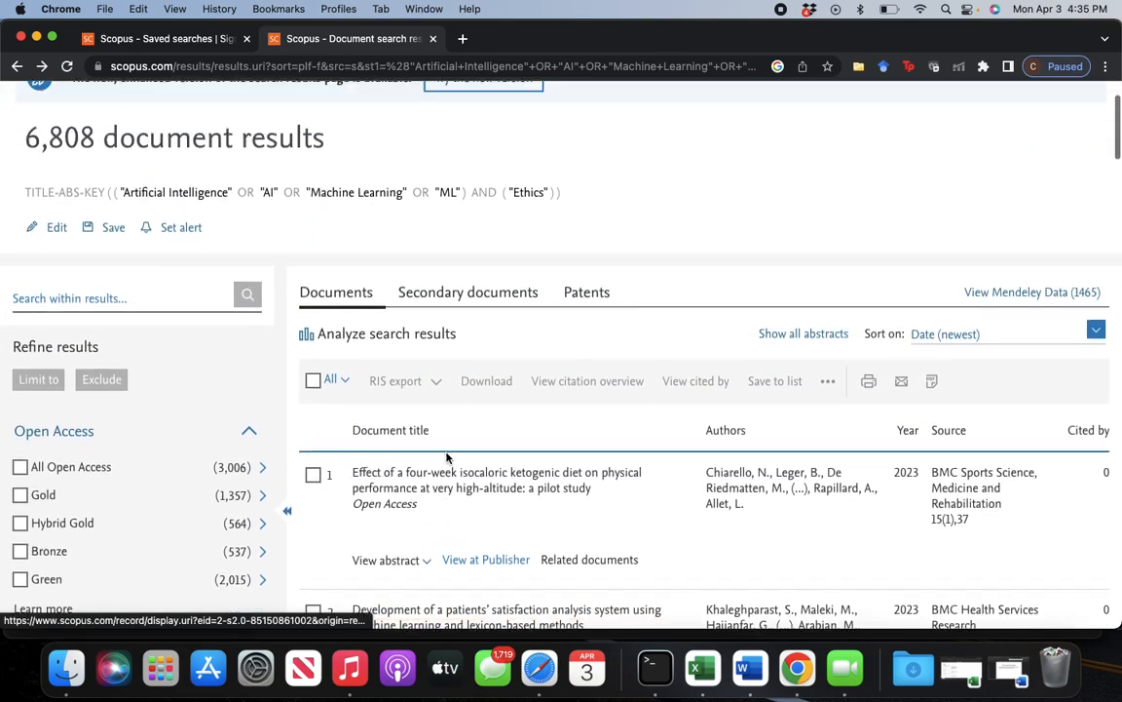
pyautogui.scroll(2, 447, 458)
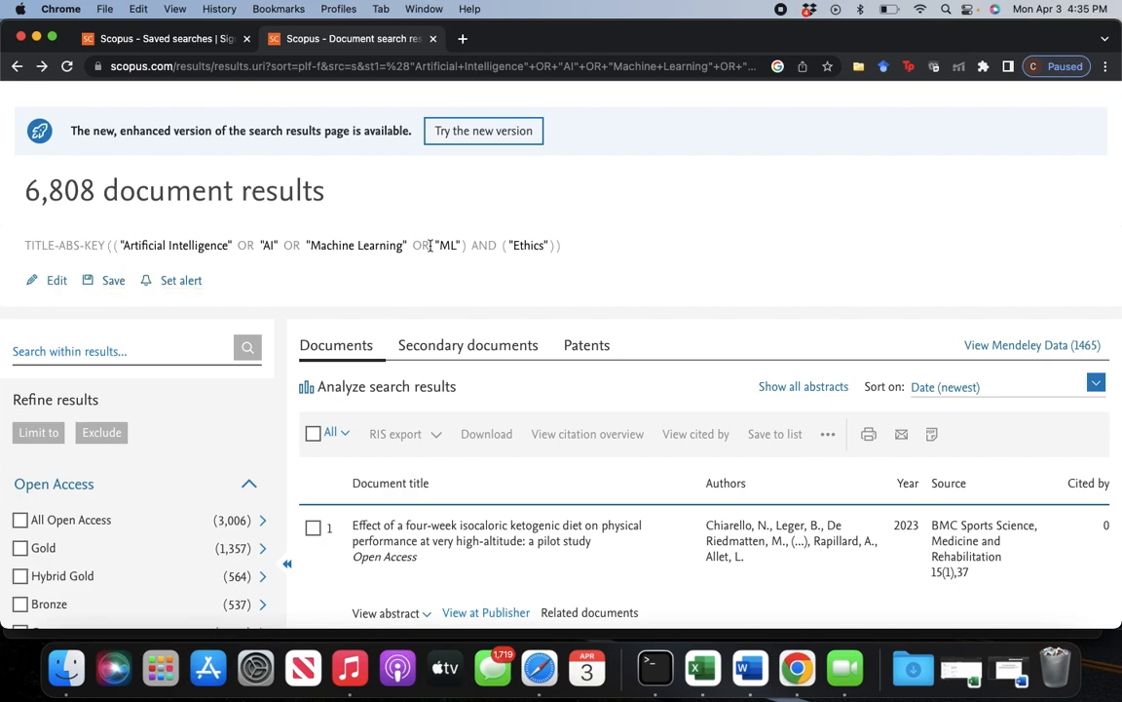
# Extend the query with AND ("India"), enclose the whole expression in outer parentheses and run the document search
pyautogui.click(56, 282)
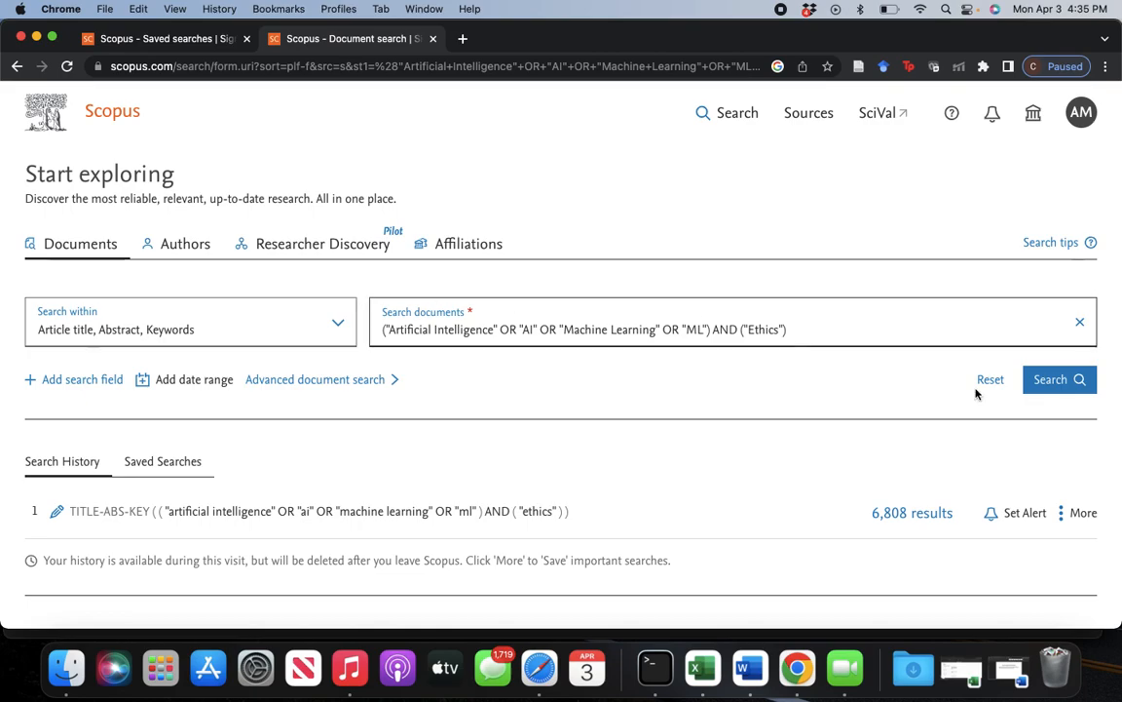
pyautogui.click(1050, 383)
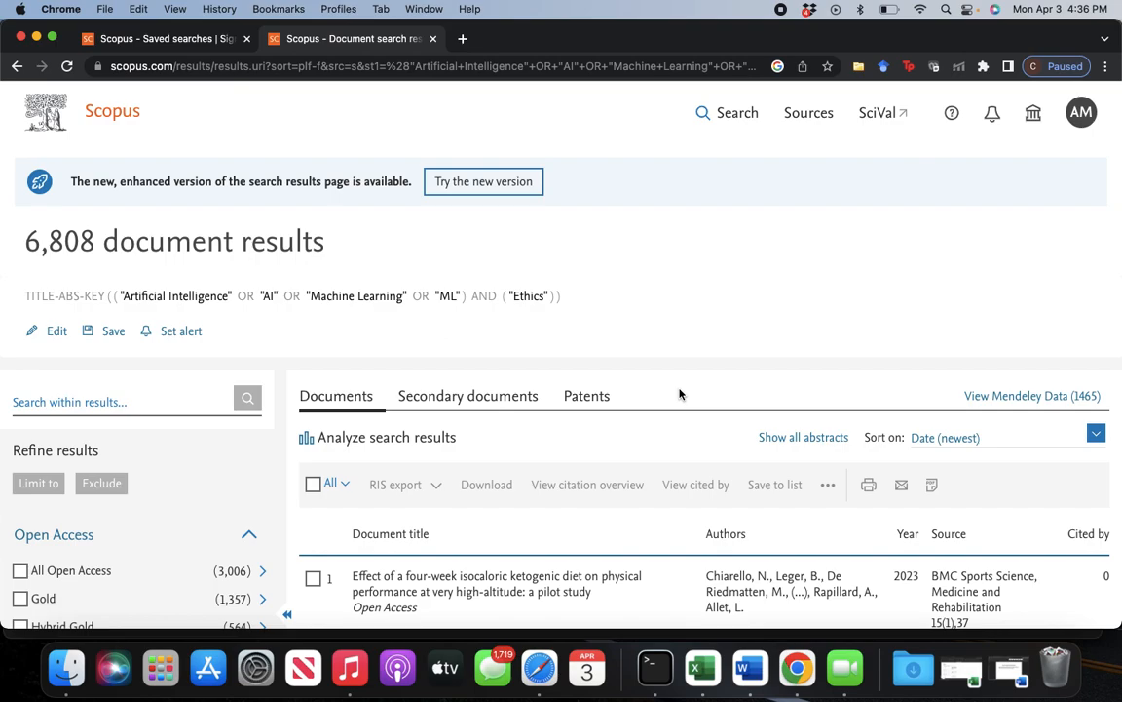
pyautogui.click(56, 333)
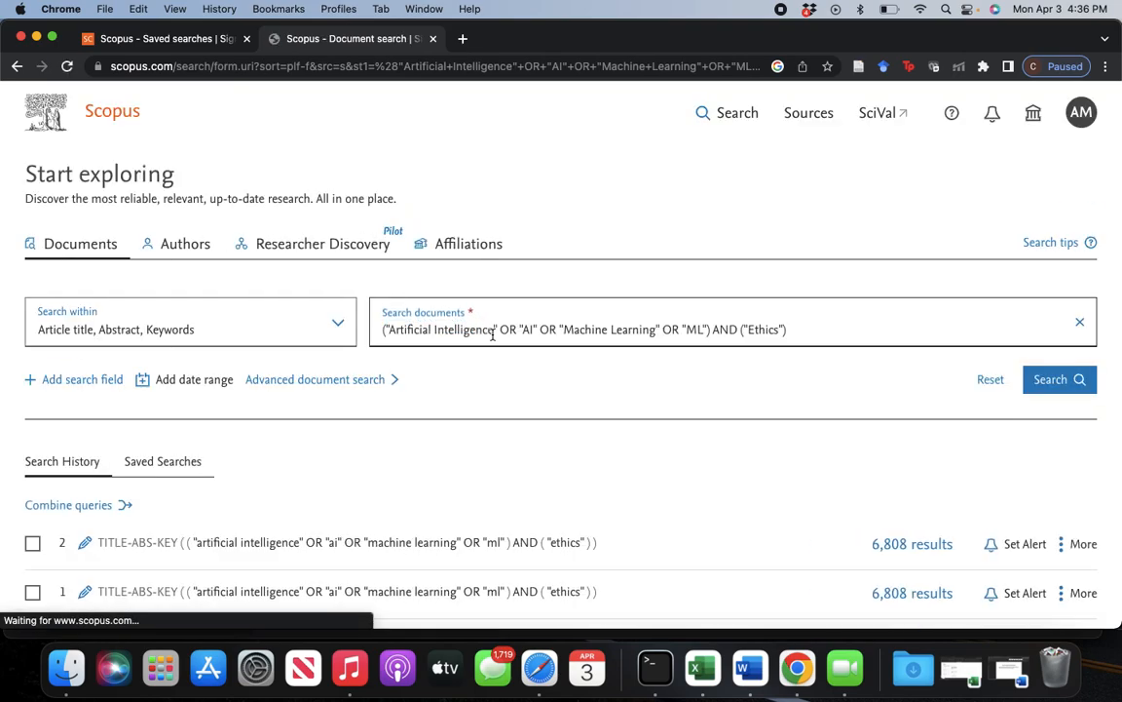
pyautogui.click(806, 328)
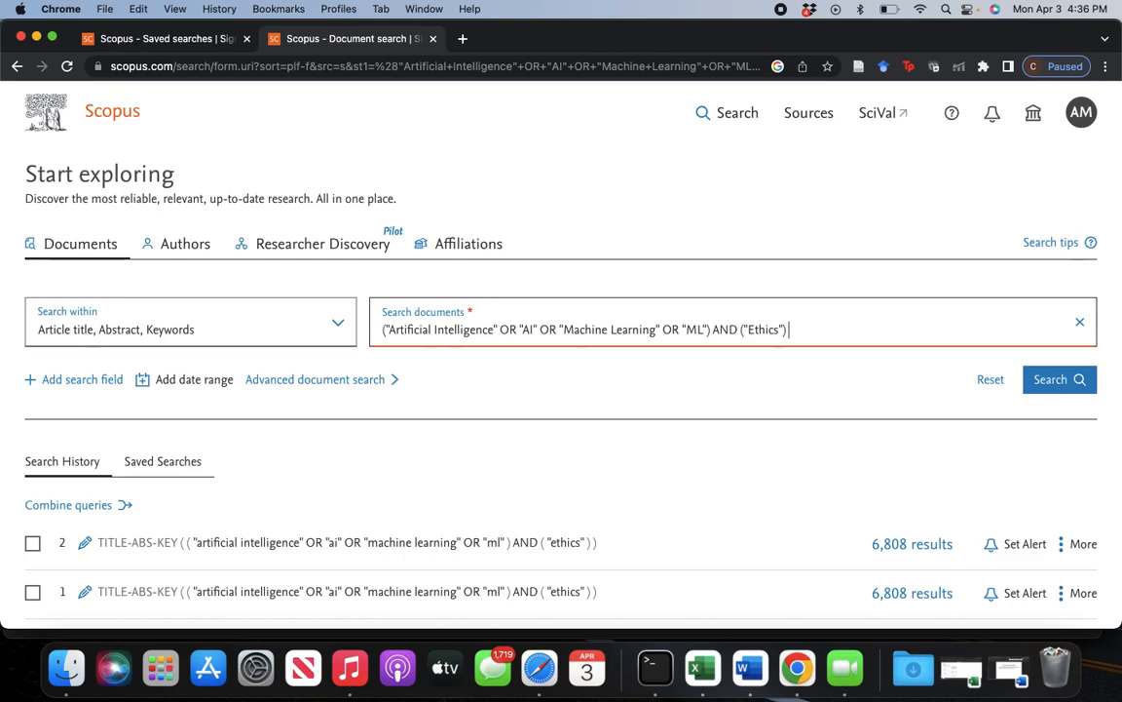
pyautogui.write('AND ("')
pyautogui.press('BackSpace')
pyautogui.write('("India"')
pyautogui.click(380, 334)
pyautogui.write('(')
pyautogui.press('Return')
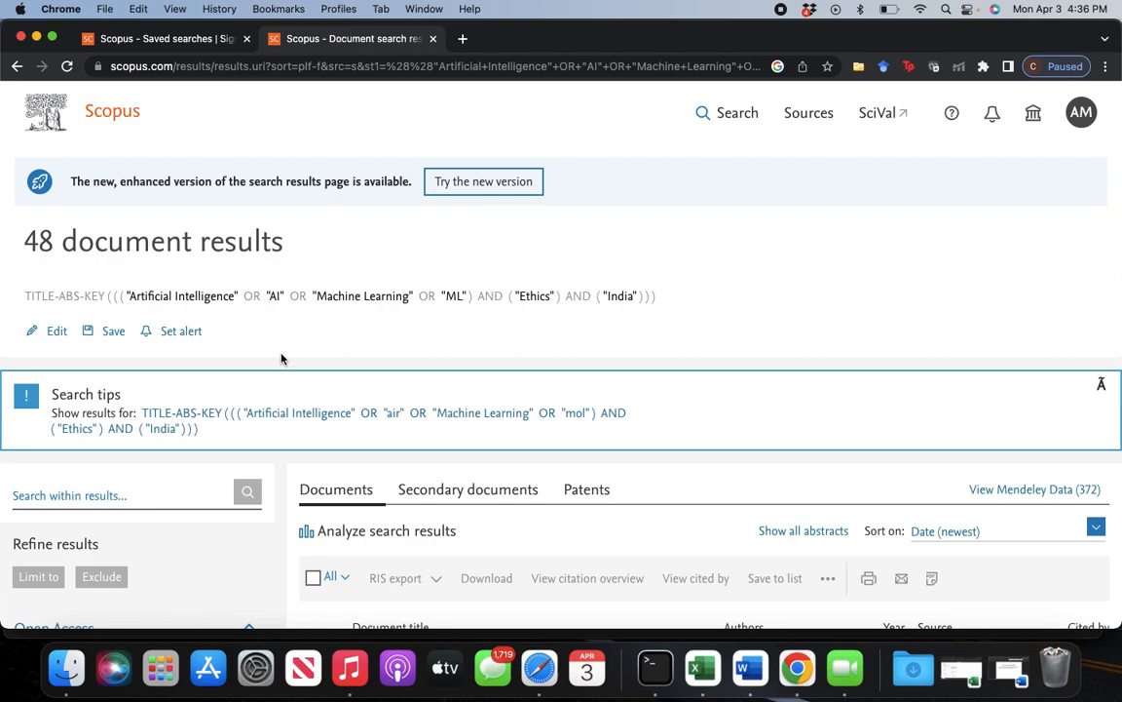
# Switch to Word and insert "of India" after "Research Themes" in the review title
pyautogui.click(743, 682)
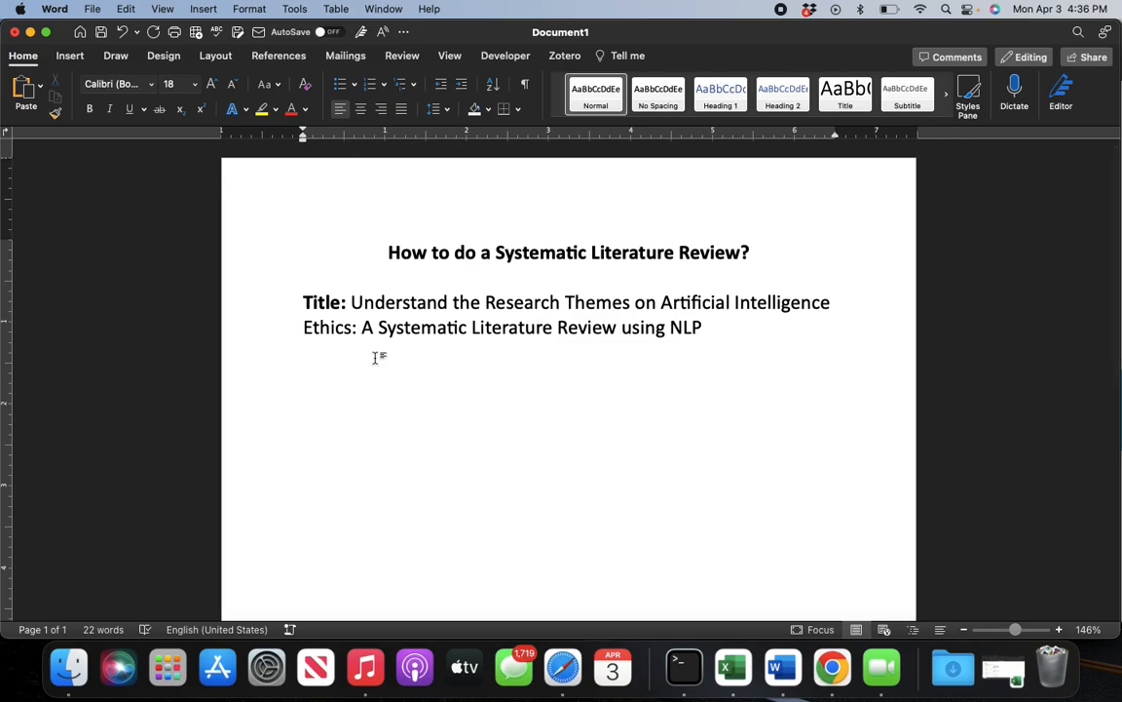
pyautogui.click(350, 336)
pyautogui.click(632, 302)
pyautogui.click(353, 336)
pyautogui.click(631, 303)
pyautogui.write('of India o')
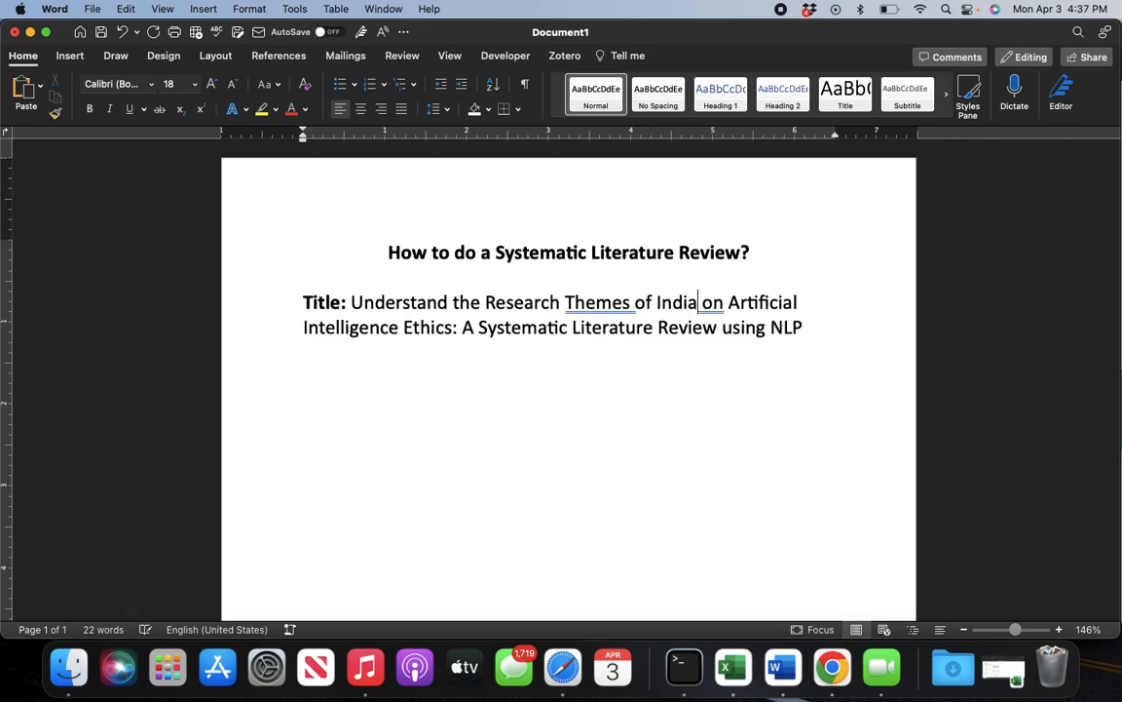
pyautogui.click(542, 432)
# Return to Scopus and compare the India-specific search results with the review title in Word
pyautogui.press('super+Tab')
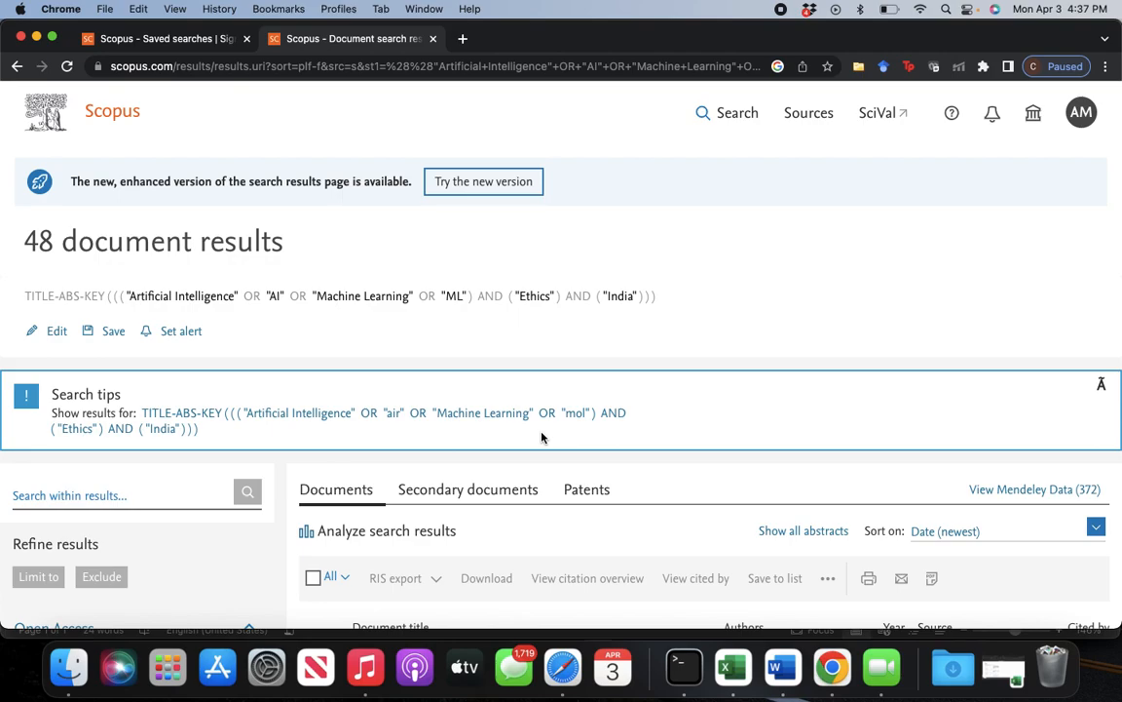
pyautogui.scroll(-5, 543, 437)
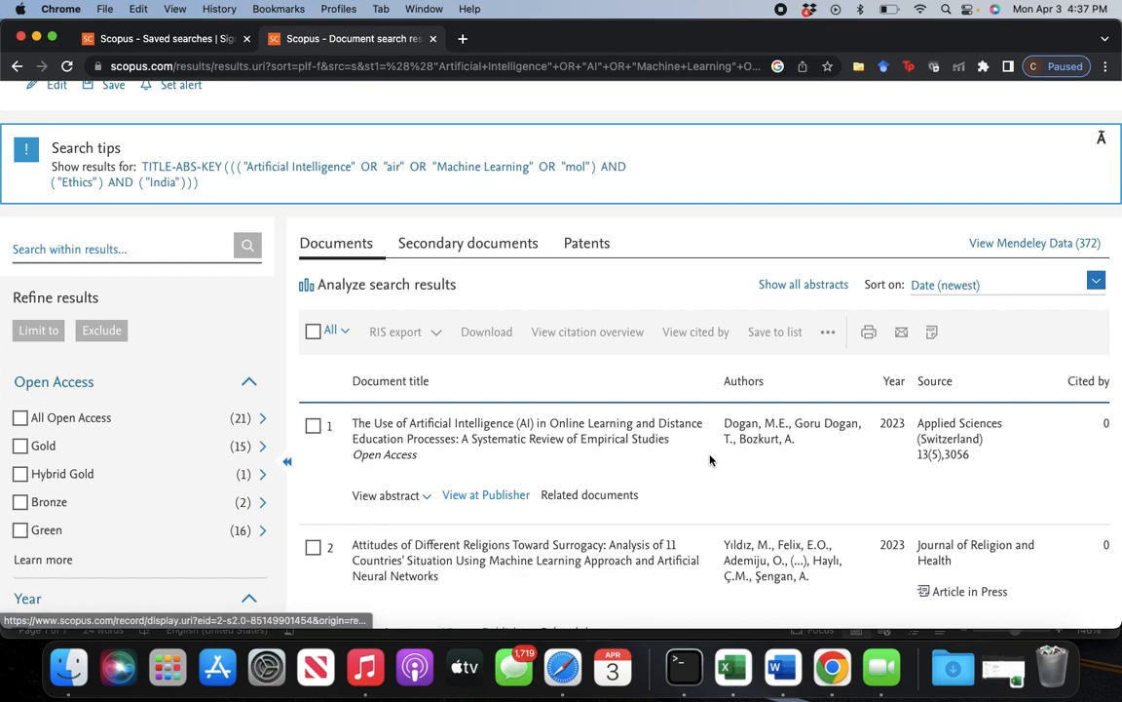
pyautogui.press('super+Tab')
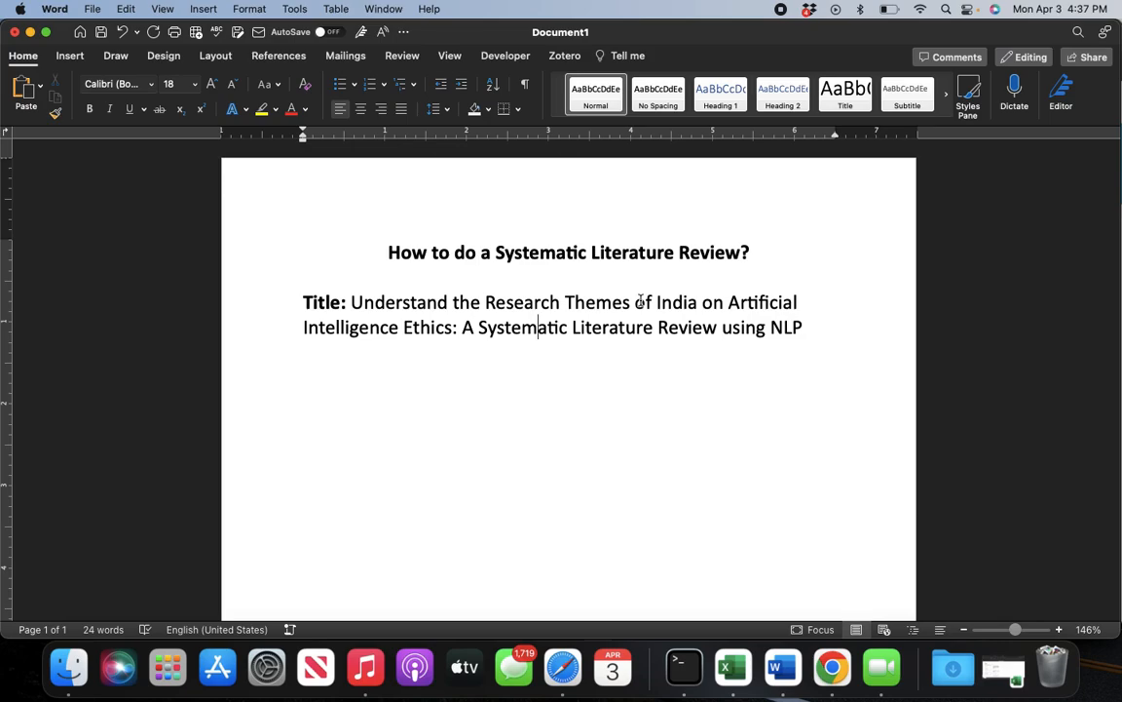
pyautogui.press('super+Tab')
pyautogui.scroll(-4, 450, 343)
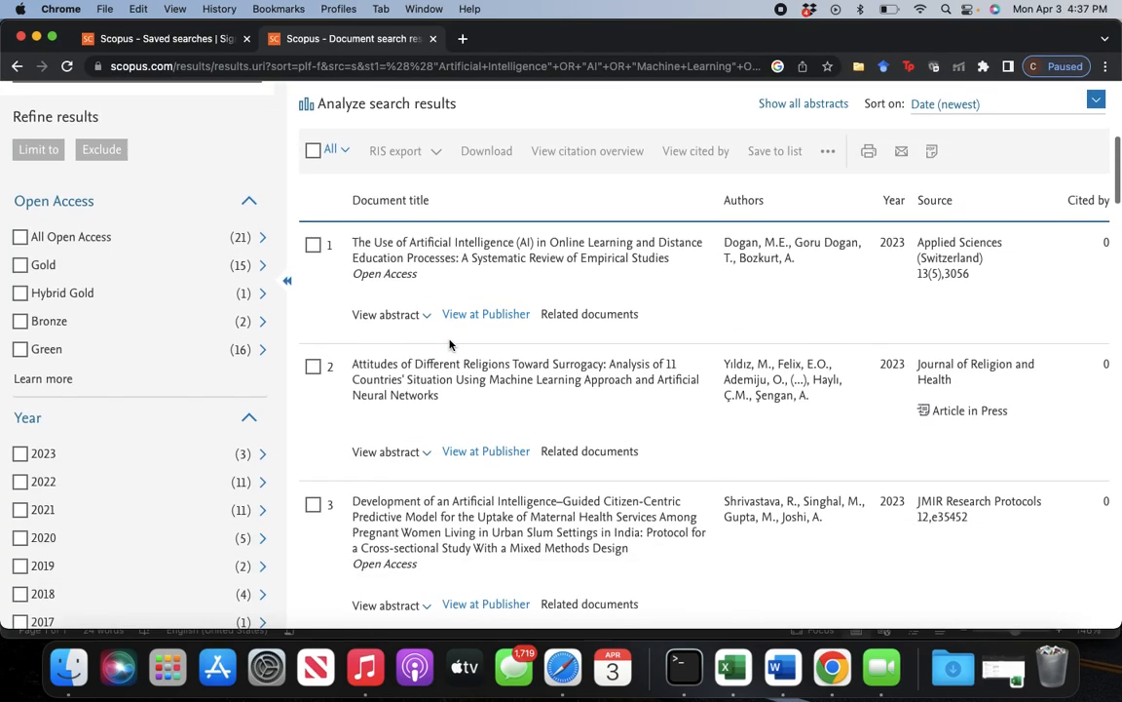
pyautogui.scroll(-4, 450, 343)
pyautogui.scroll(8, 450, 343)
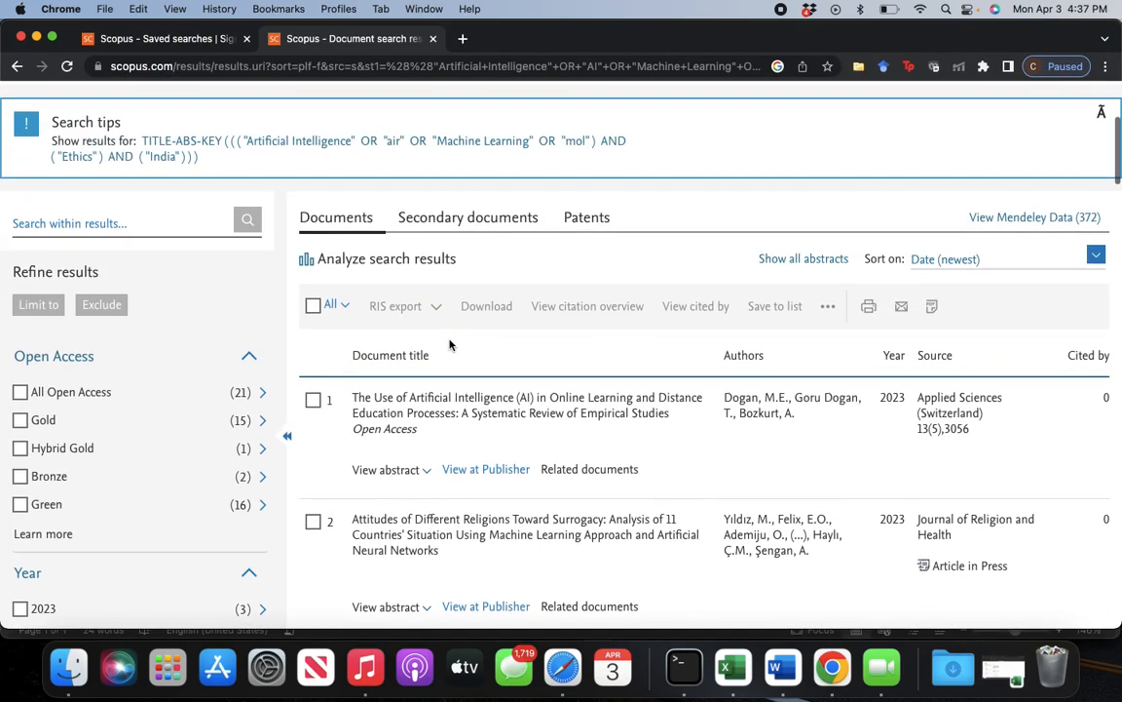
pyautogui.scroll(-4, 450, 343)
pyautogui.scroll(10, 450, 343)
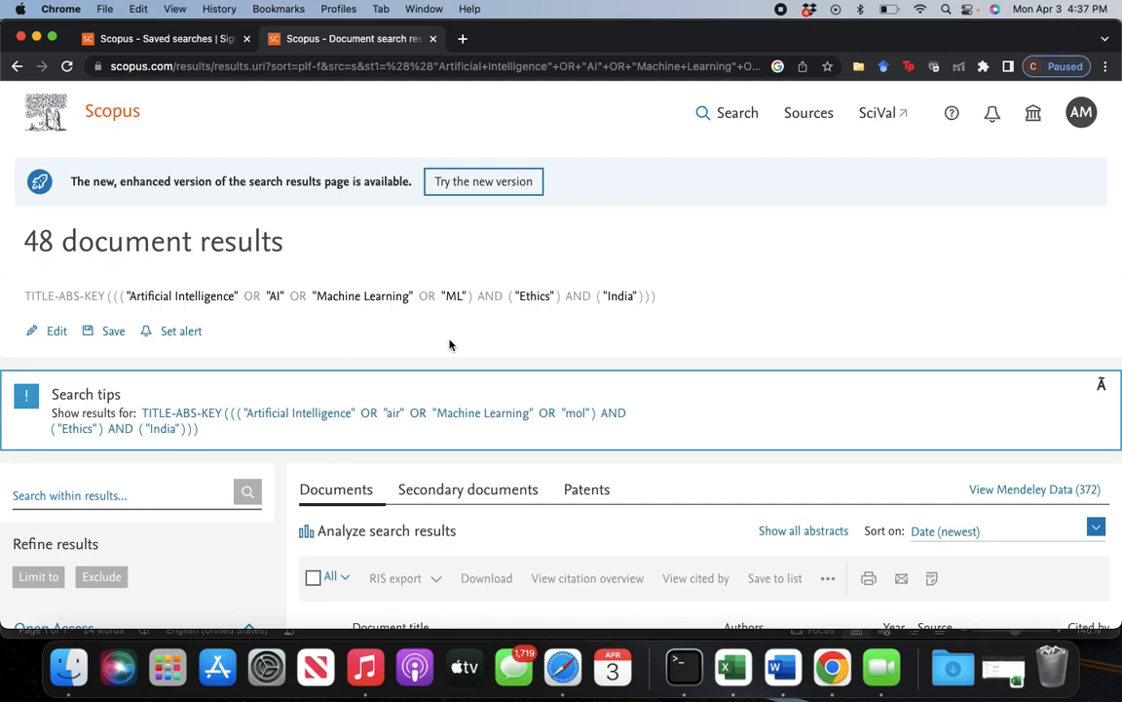
# Remove the AND ("India") condition from the query, rerun the search and look over the result filters down to Document type
pyautogui.click(54, 336)
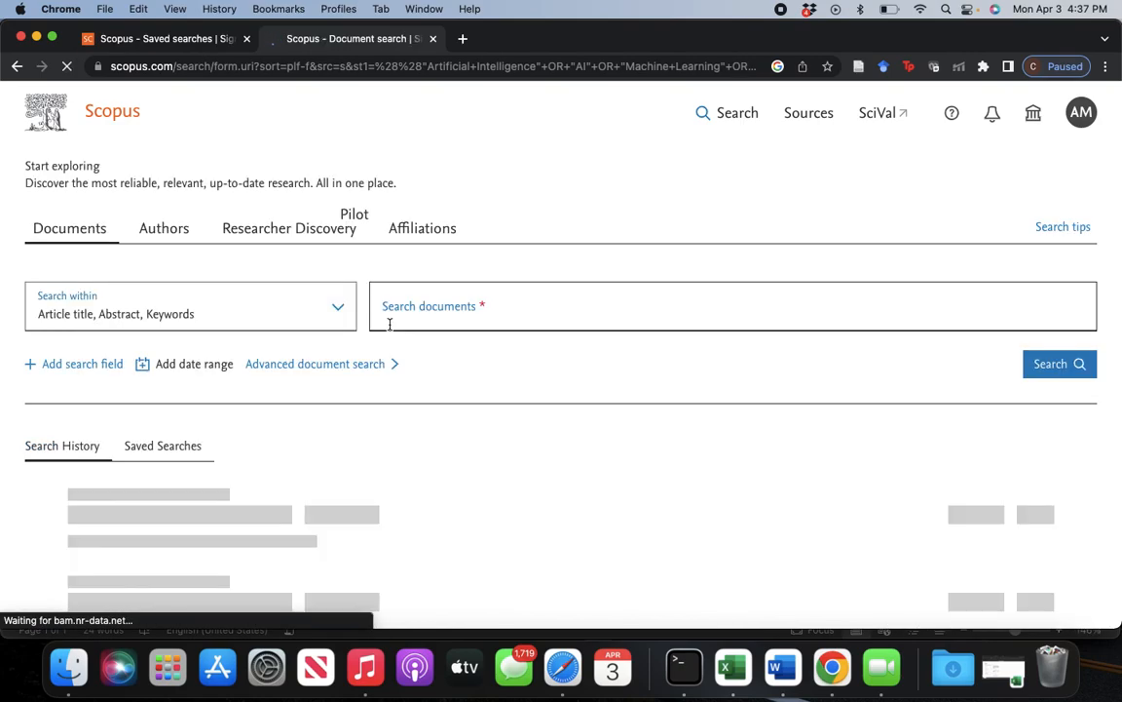
pyautogui.moveTo(866, 329); pyautogui.dragTo(793, 329)
pyautogui.press('BackSpace')
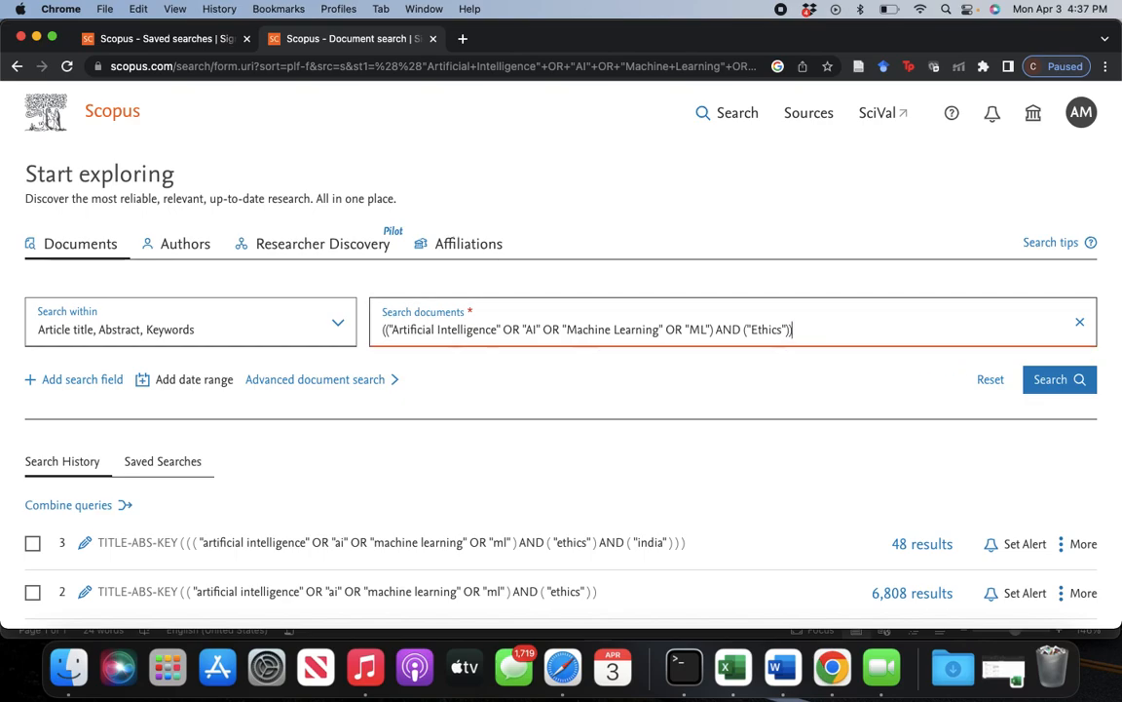
pyautogui.click(1071, 384)
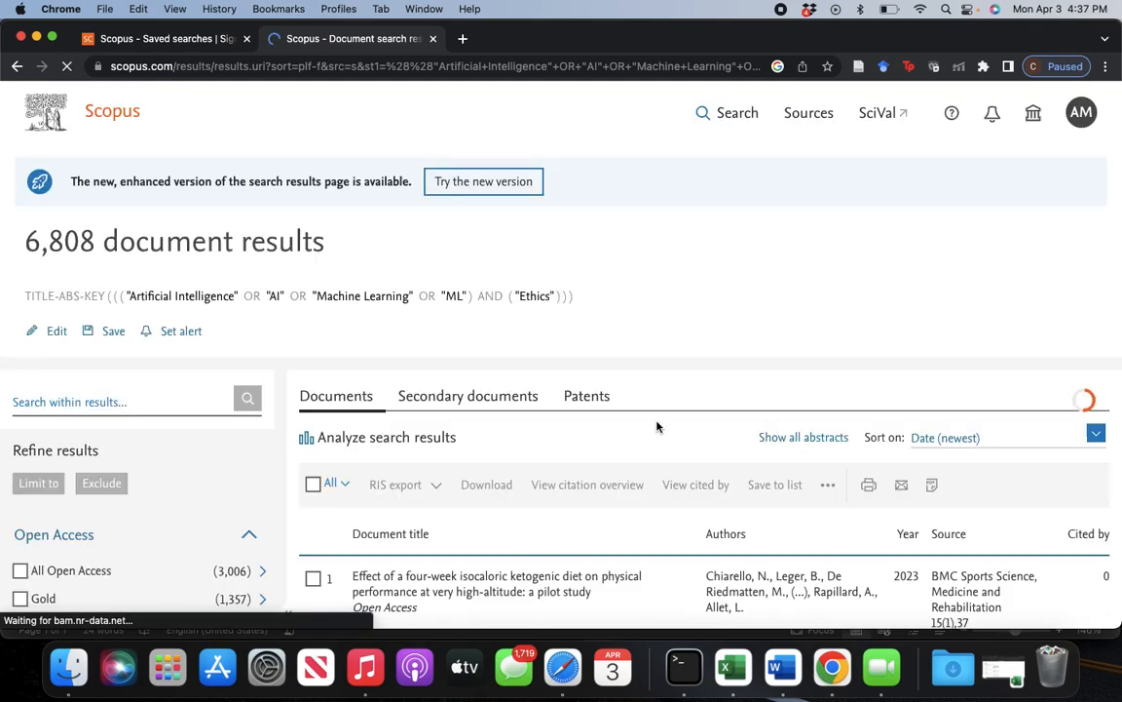
pyautogui.scroll(-5, 656, 426)
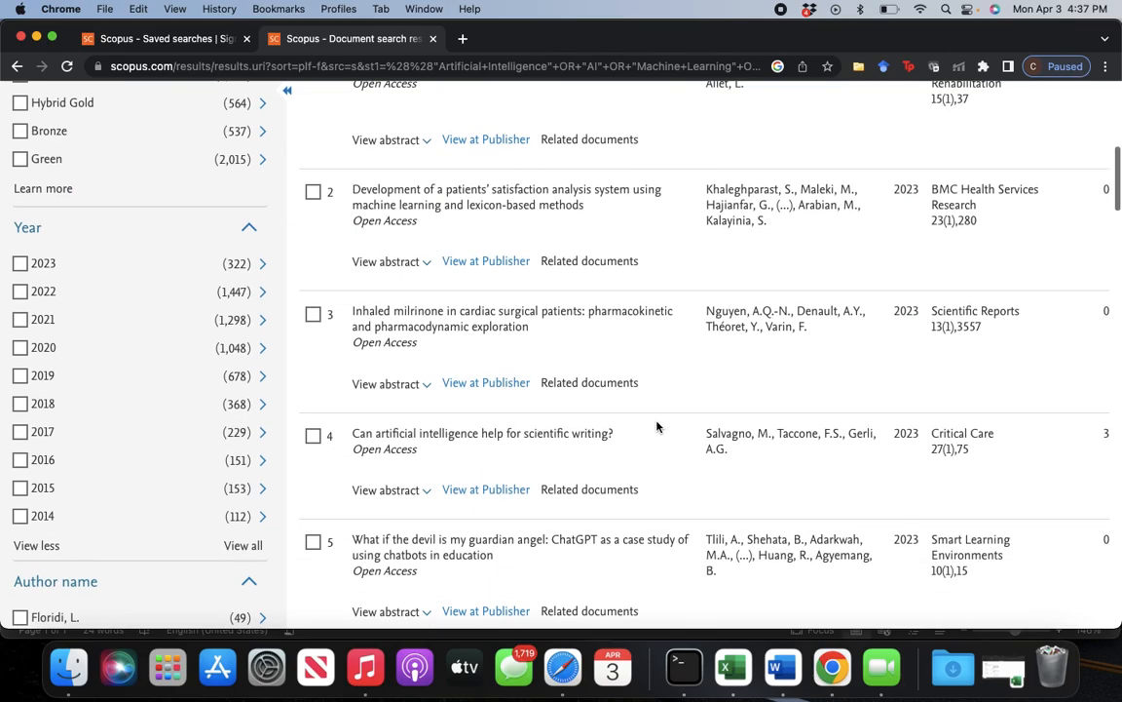
pyautogui.scroll(-5, 146, 485)
pyautogui.scroll(-5, 146, 485)
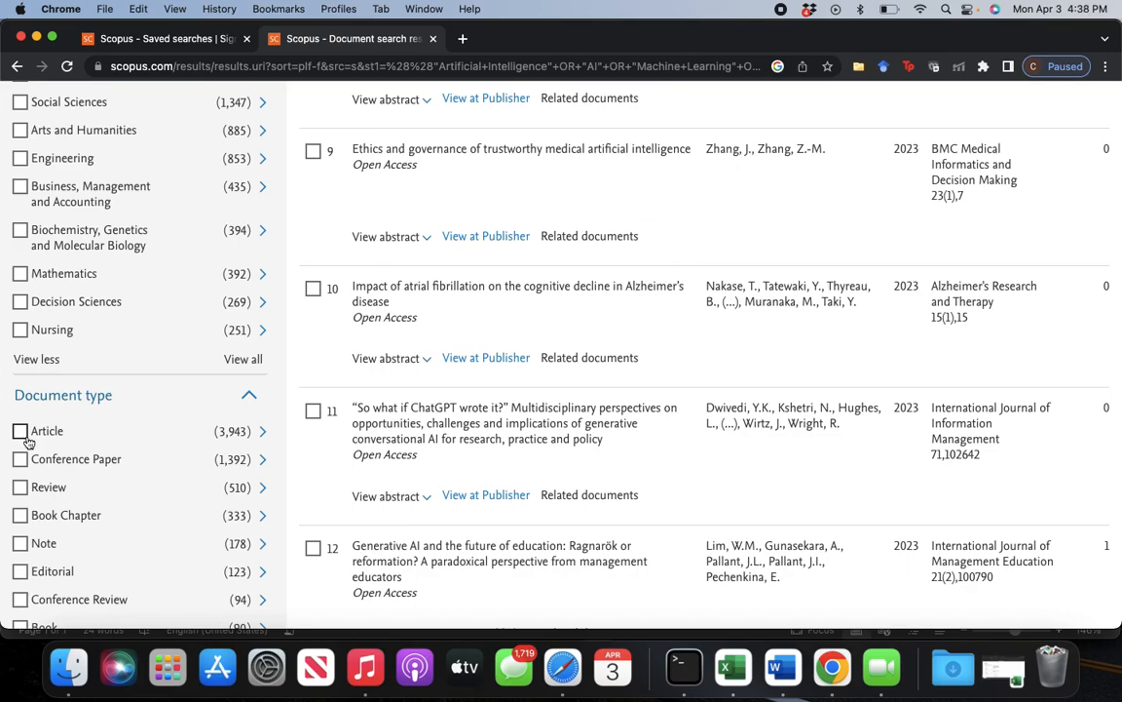
# Delete "of India" from the review title in Word and return to the executed query in Scopus
pyautogui.click(780, 667)
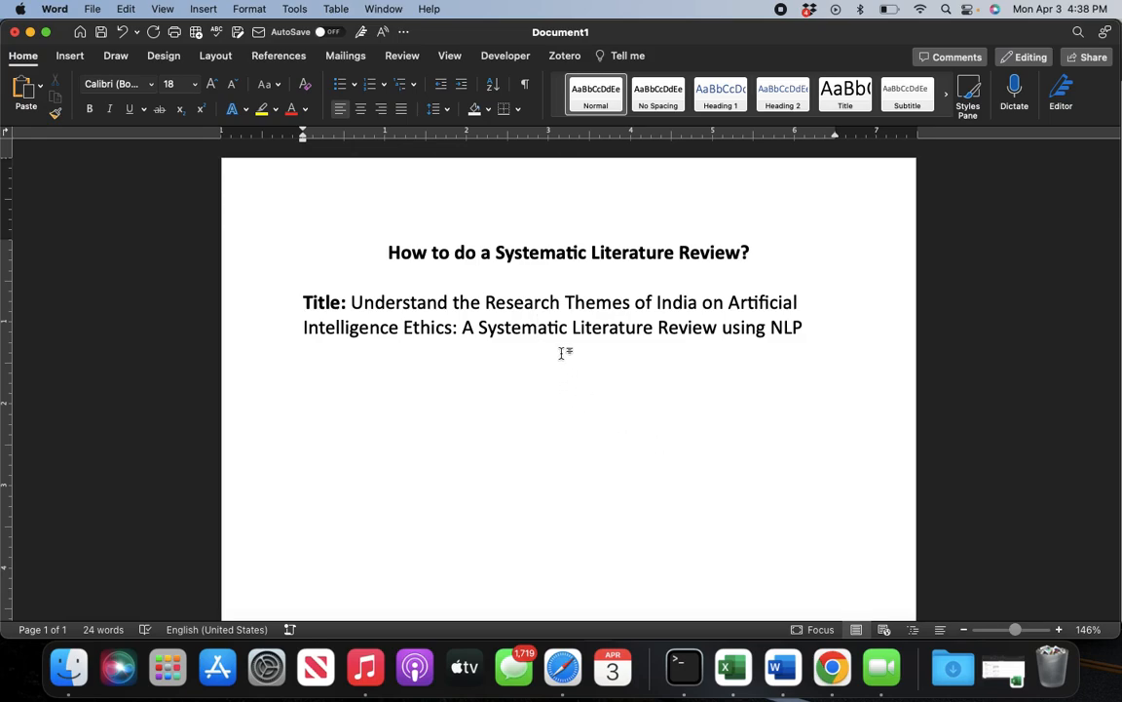
pyautogui.doubleClick(657, 304)
pyautogui.moveTo(656, 304); pyautogui.dragTo(639, 303)
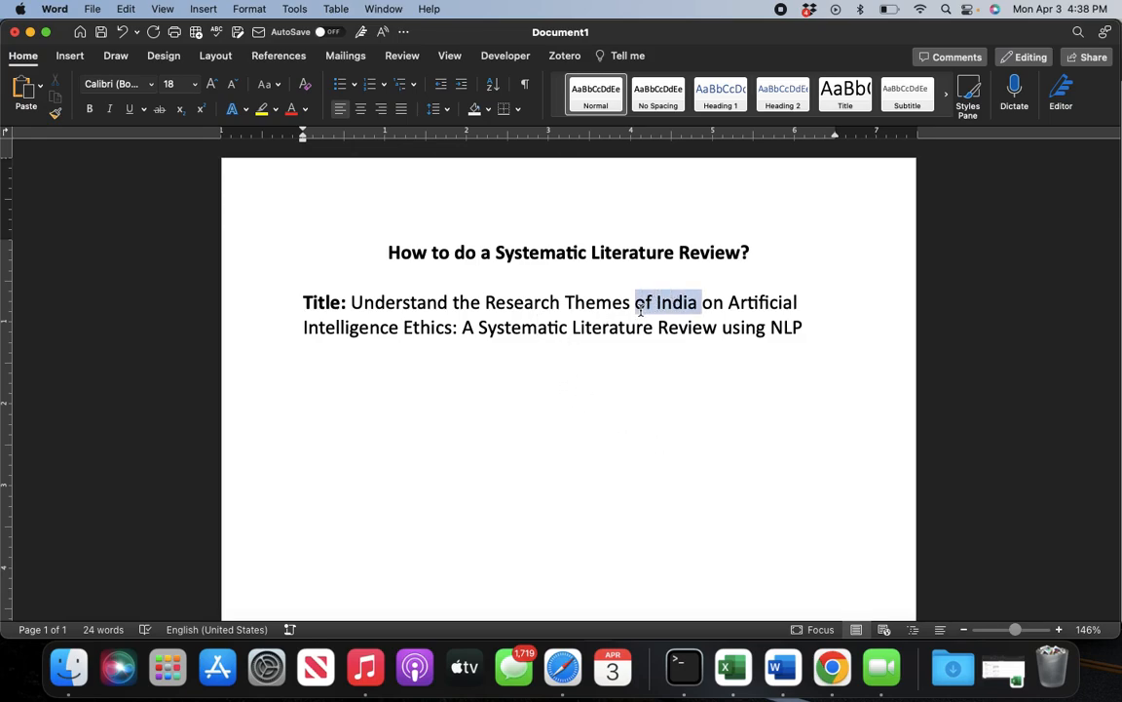
pyautogui.press('BackSpace')
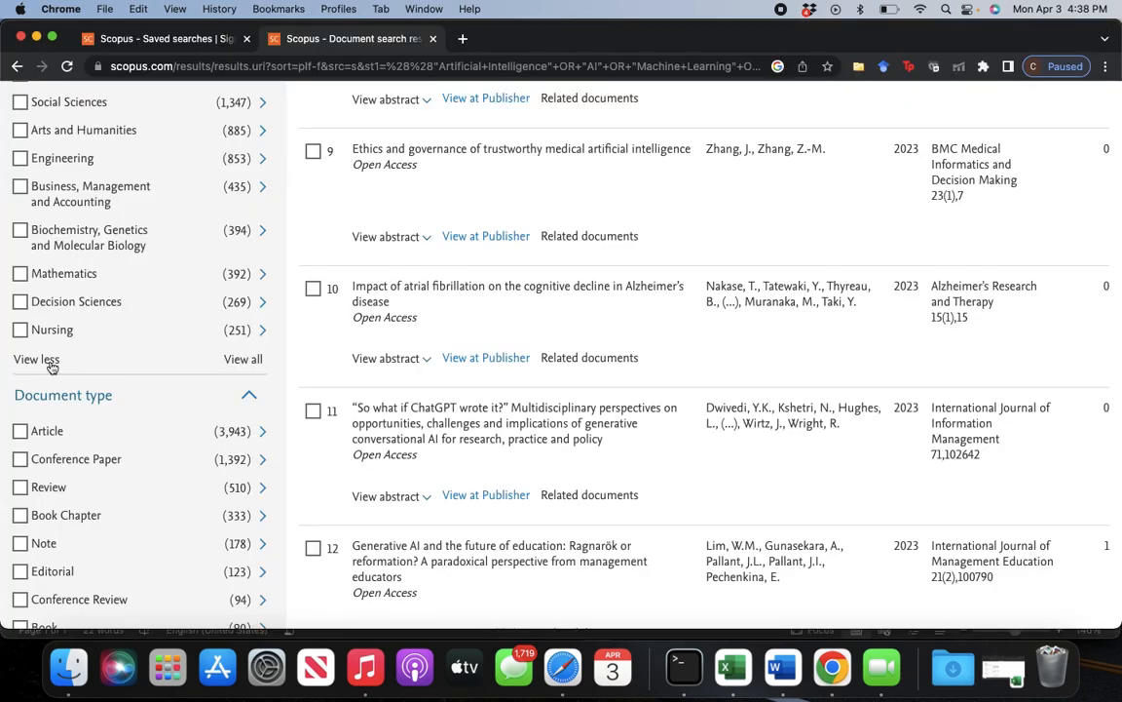
pyautogui.scroll(15, 45, 345)
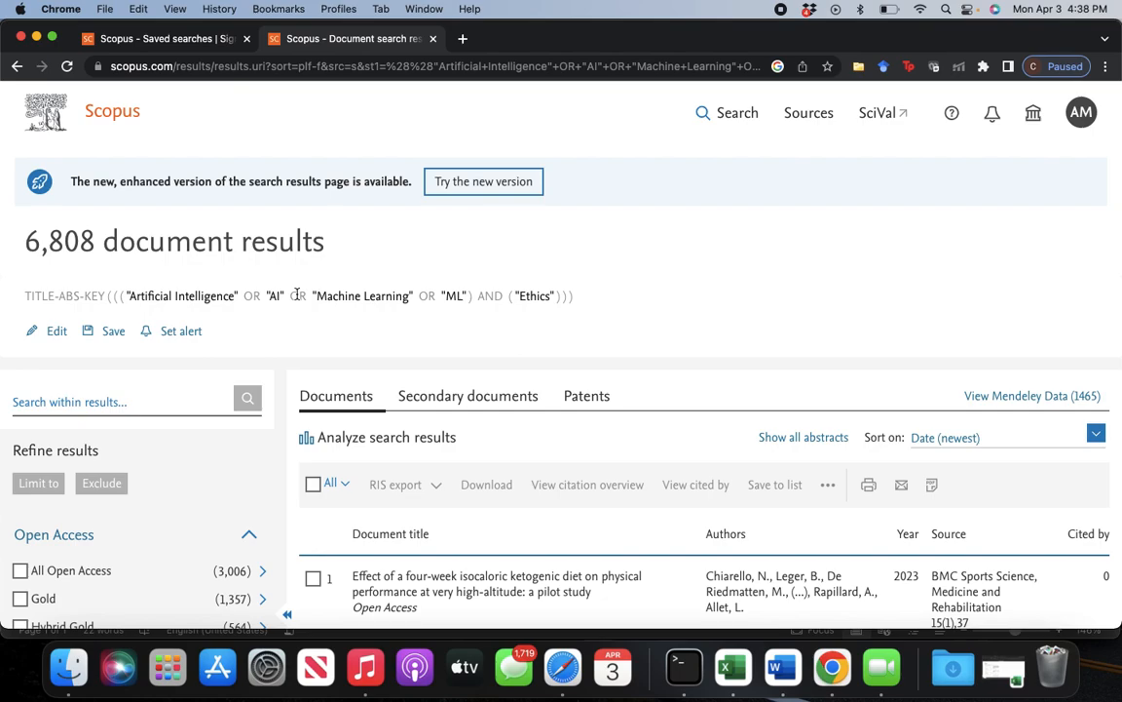
# Search Google in a new tab for "prisma for literature review" and skim the results
pyautogui.click(465, 39)
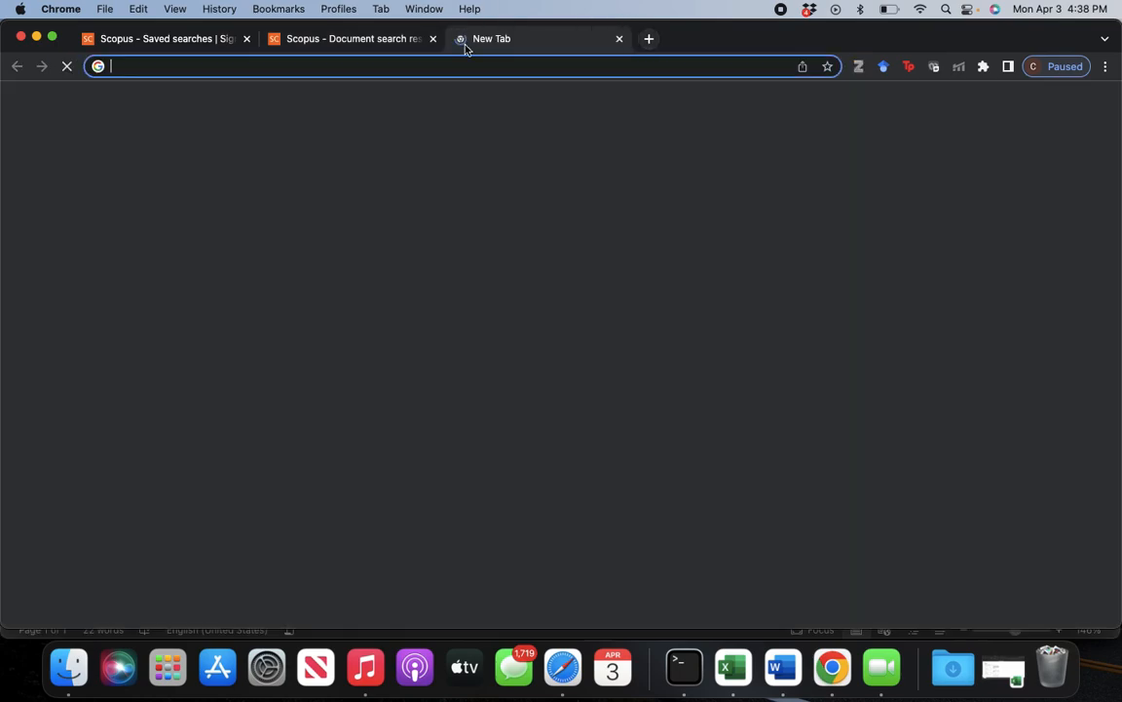
pyautogui.click(482, 331)
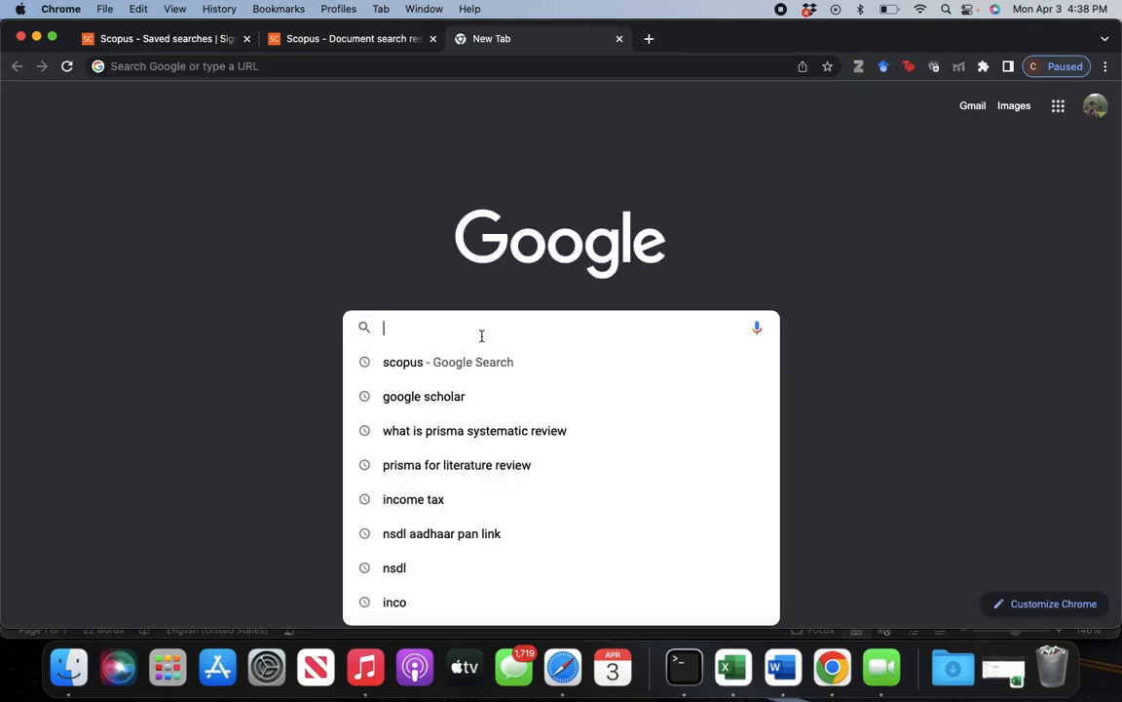
pyautogui.write('PRISM')
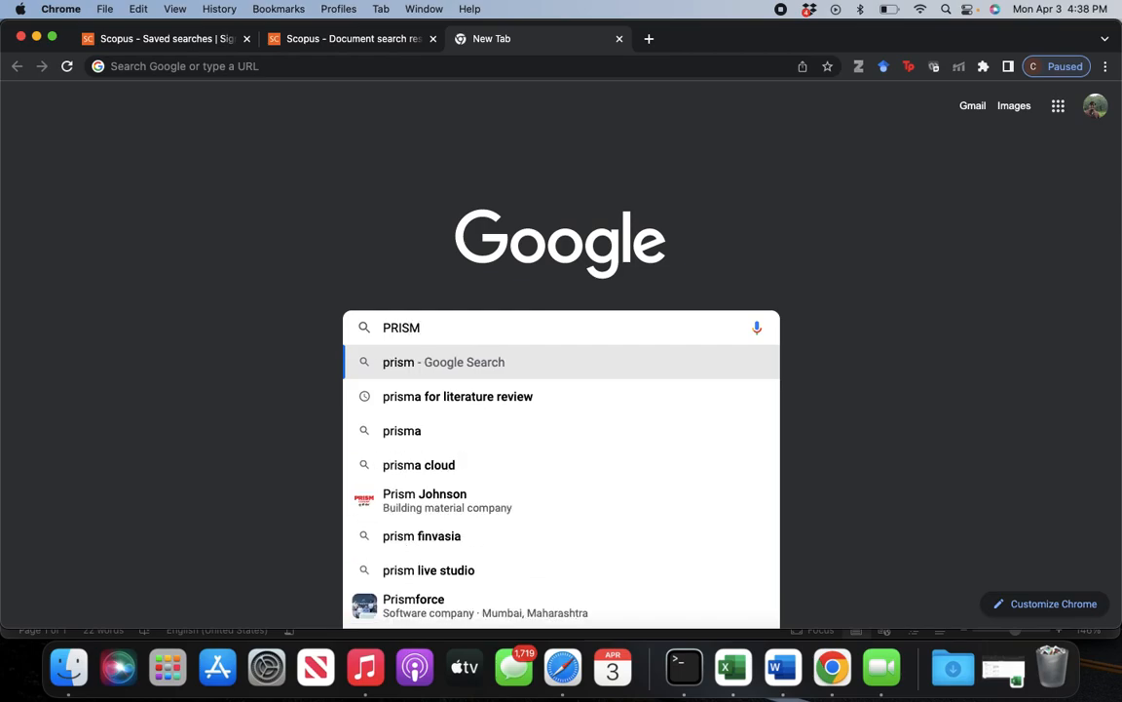
pyautogui.click(451, 395)
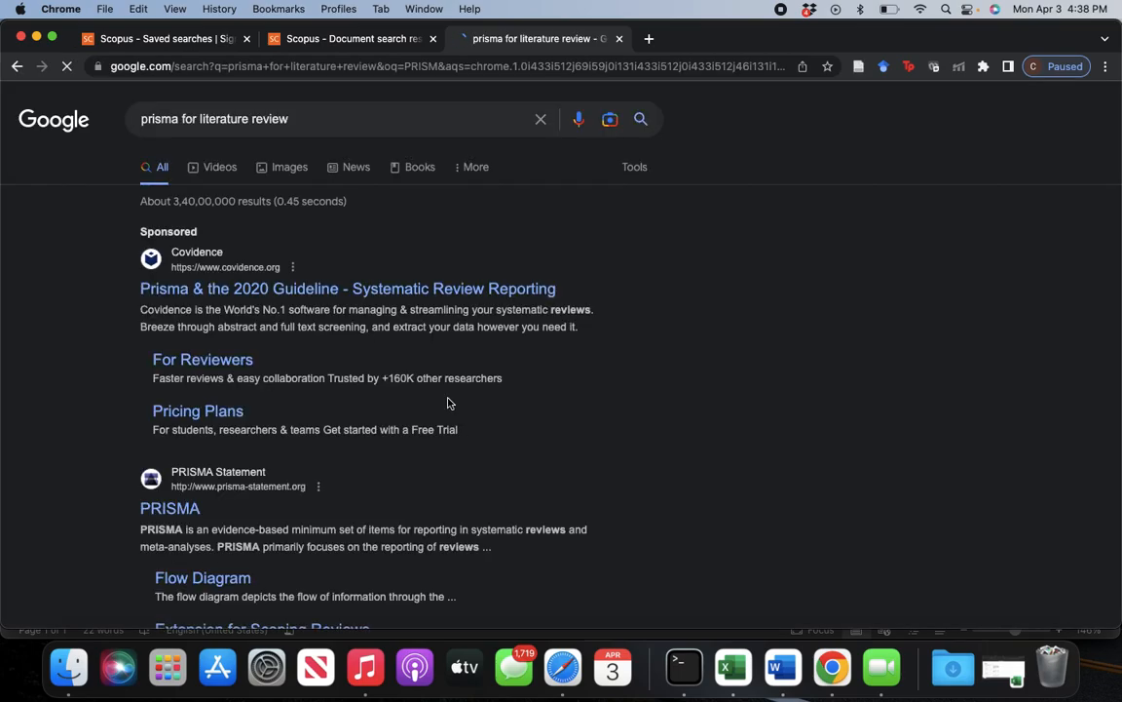
pyautogui.scroll(-5, 386, 369)
pyautogui.scroll(5, 386, 366)
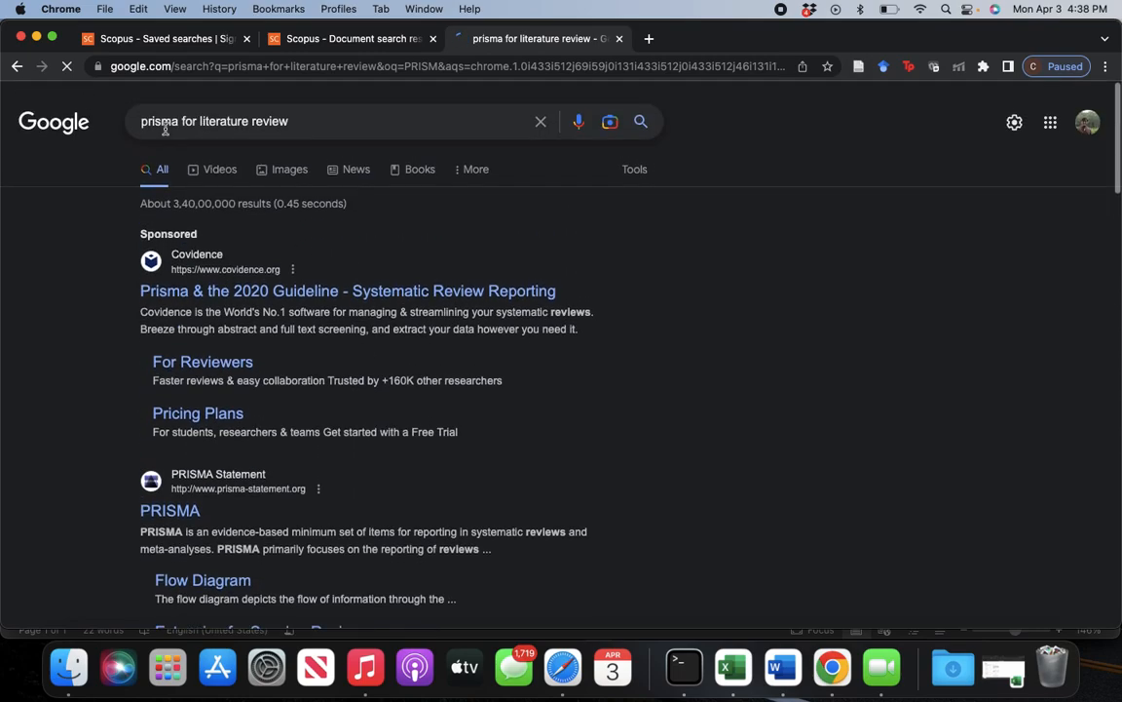
# Refine the Google query to "what is prisma for literature review" and read the definition of PRISMA
pyautogui.click(142, 120)
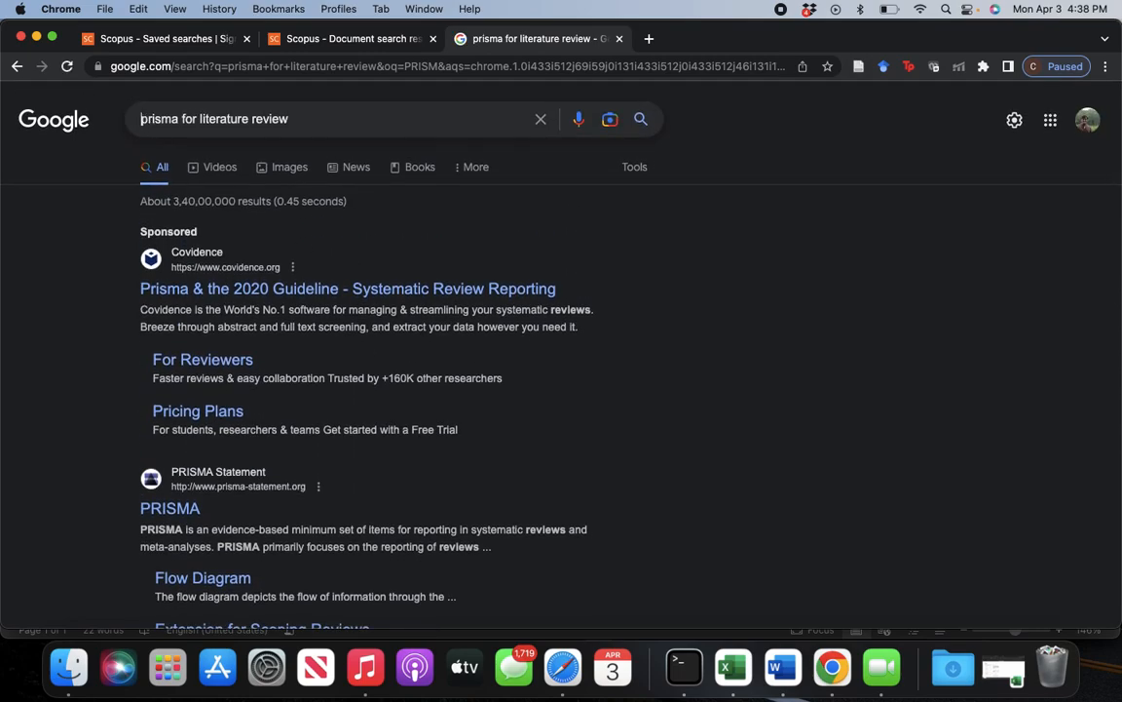
pyautogui.write('waht is')
pyautogui.press('BackSpace')
pyautogui.press('BackSpace')
pyautogui.press('BackSpace')
pyautogui.press('BackSpace')
pyautogui.press('BackSpace')
pyautogui.press('BackSpace')
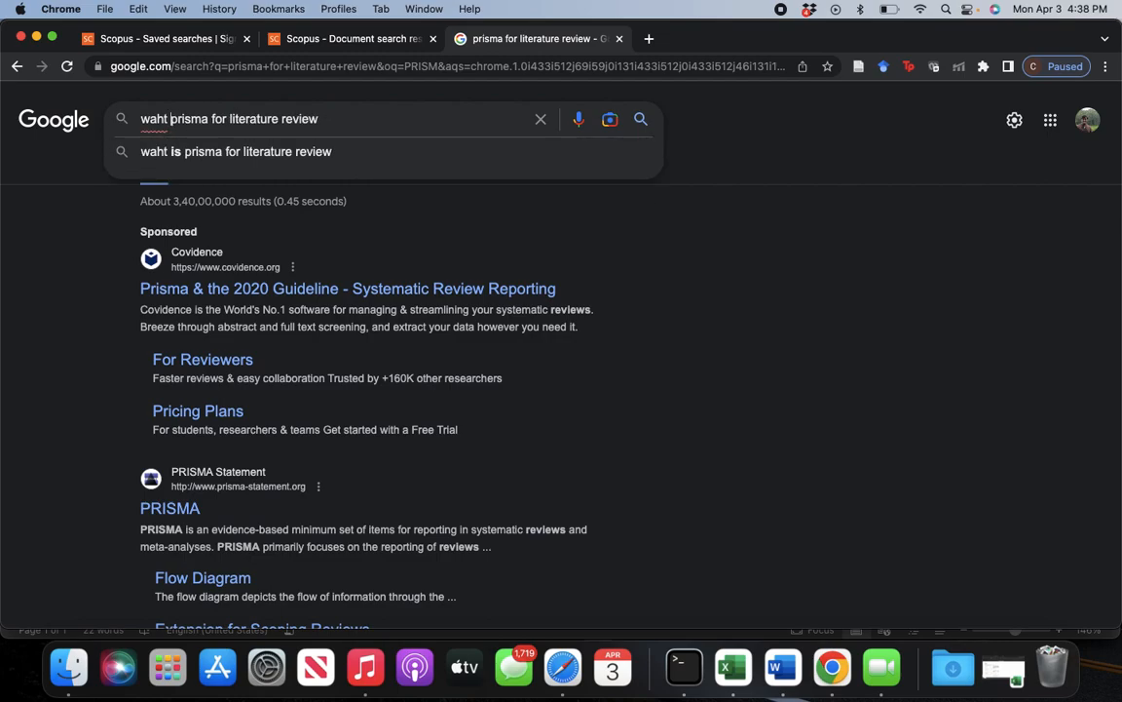
pyautogui.write('hat is')
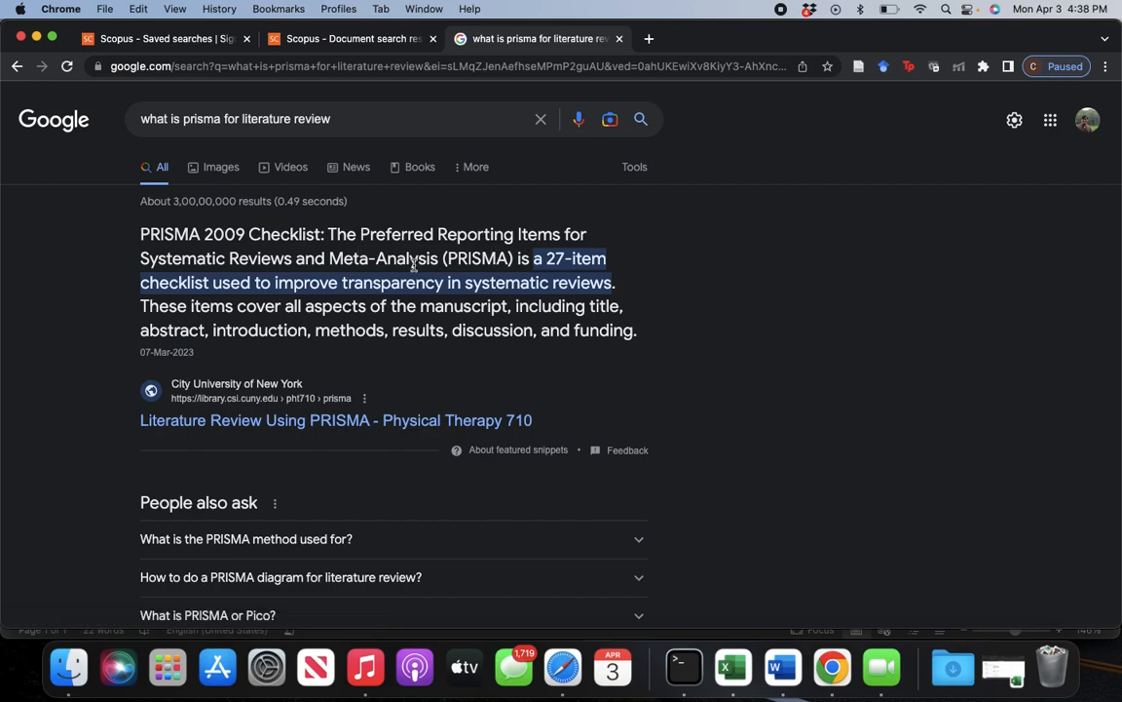
# Switch to the Excel workbook Book4 and examine the PRISMA flow diagram template, including the empty heading row above the date line
pyautogui.click(357, 40)
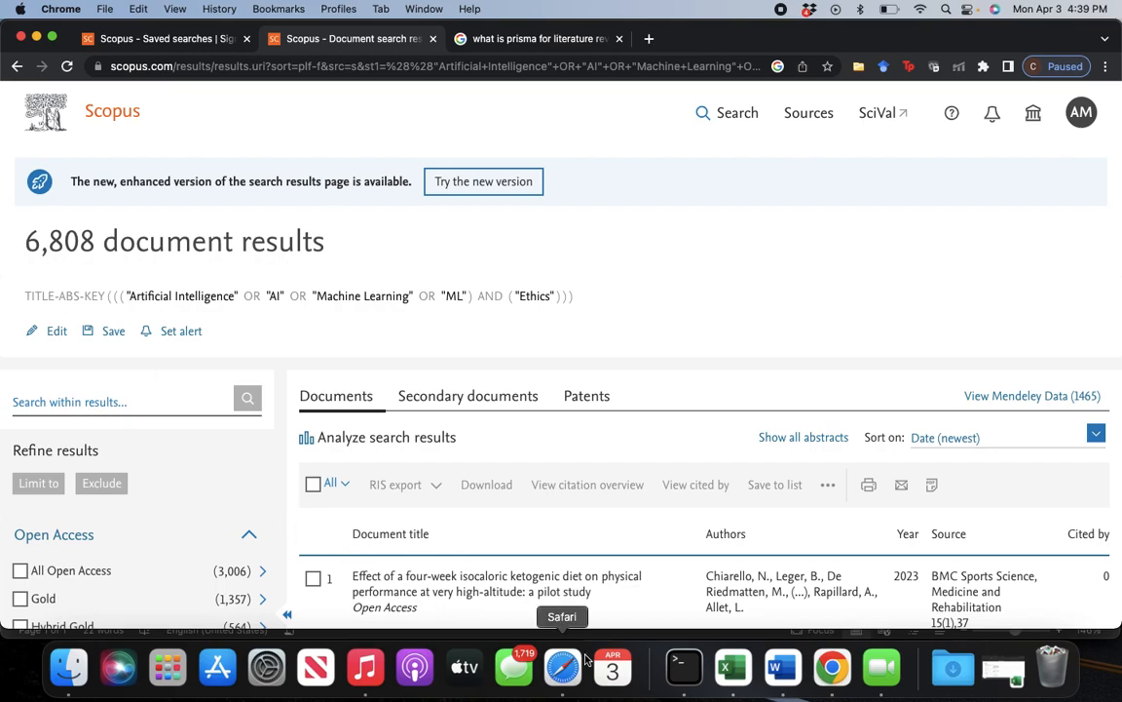
pyautogui.click(732, 668)
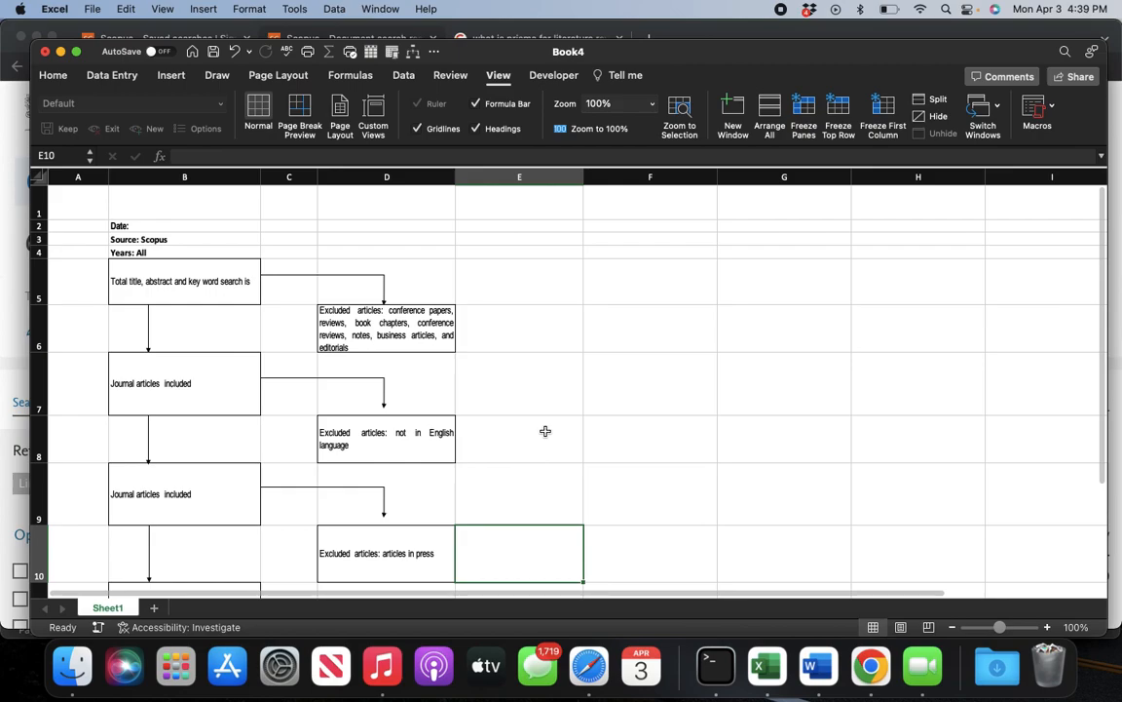
pyautogui.scroll(-3, 369, 340)
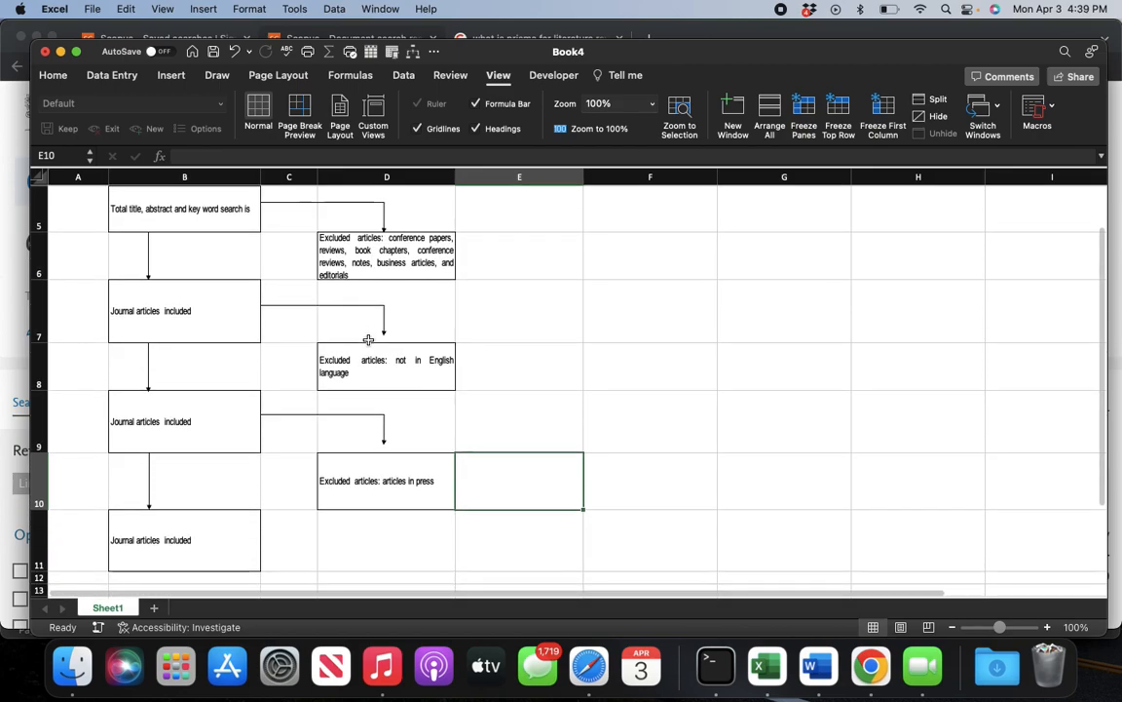
pyautogui.scroll(3, 369, 341)
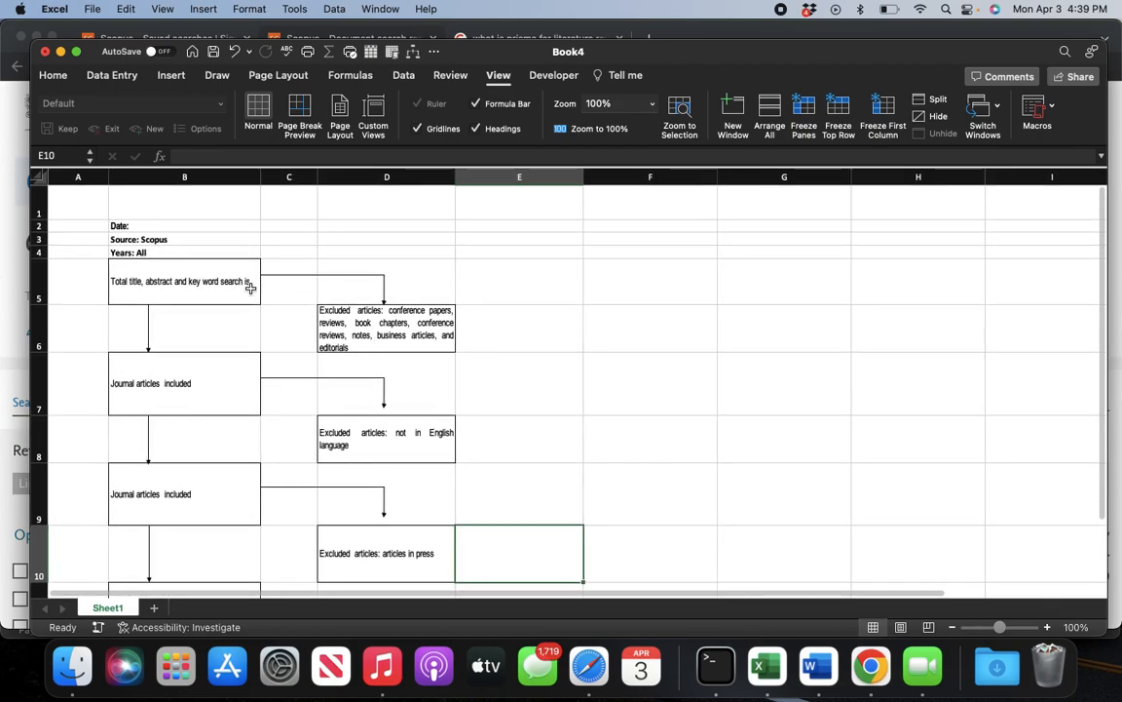
pyautogui.scroll(-2, 223, 281)
pyautogui.scroll(2, 189, 281)
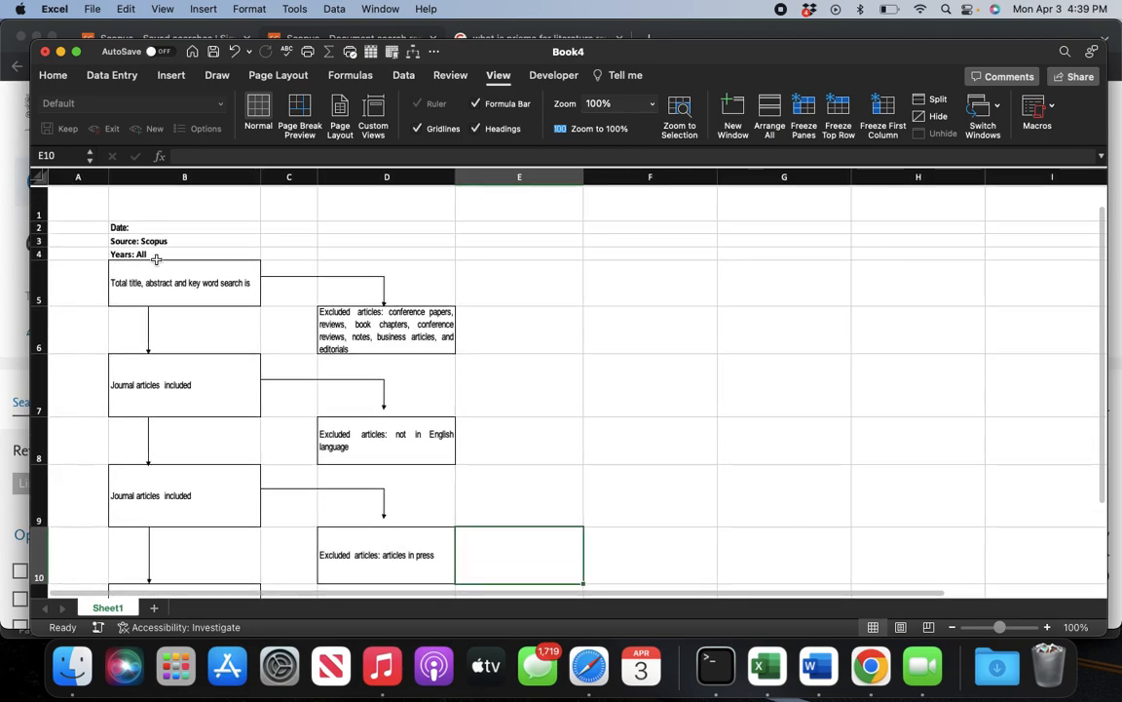
pyautogui.click(37, 207)
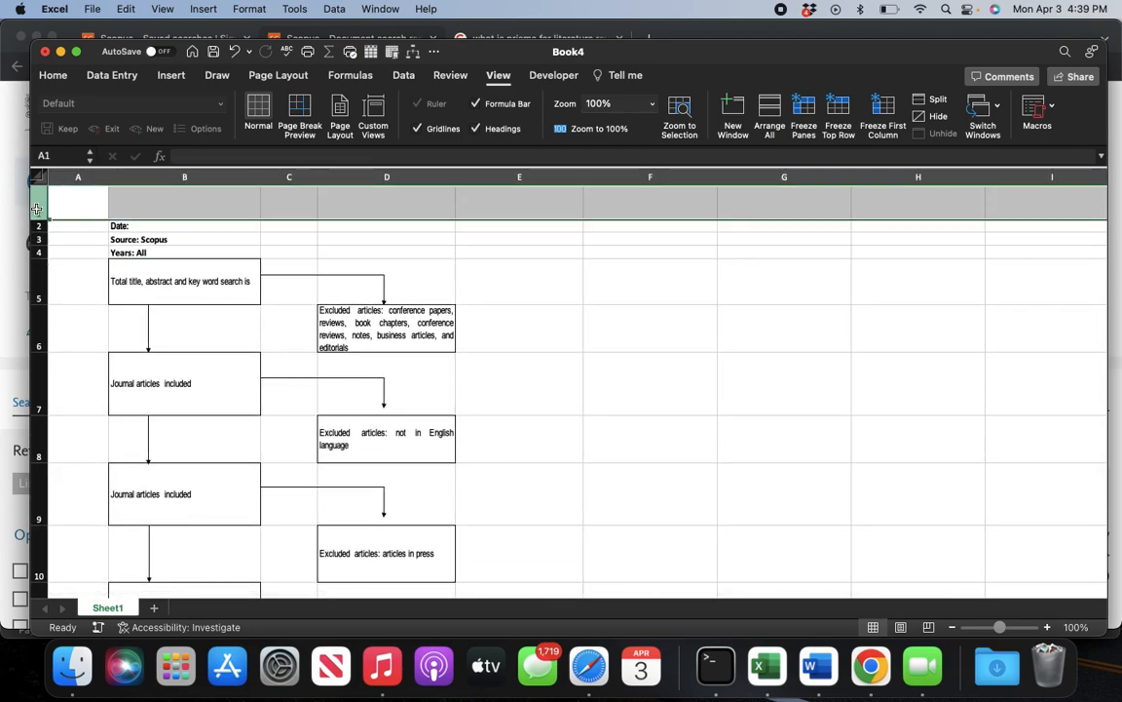
pyautogui.click(131, 208)
pyautogui.click(71, 217)
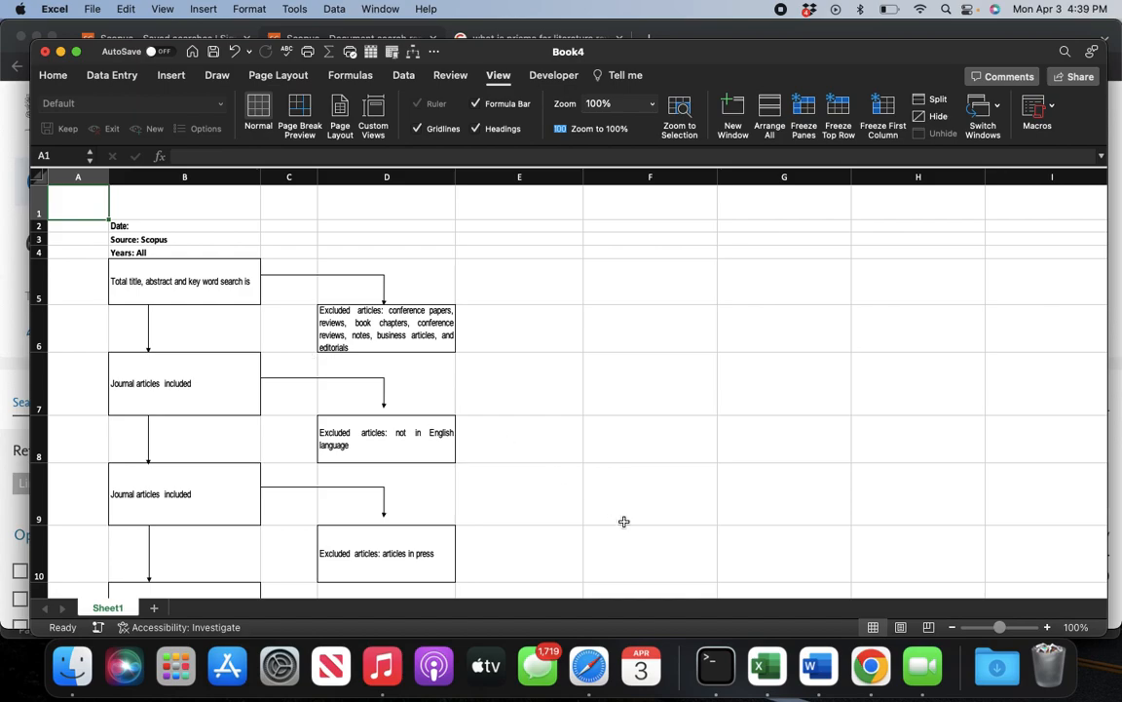
pyautogui.scroll(-3, 624, 522)
pyautogui.scroll(3, 624, 521)
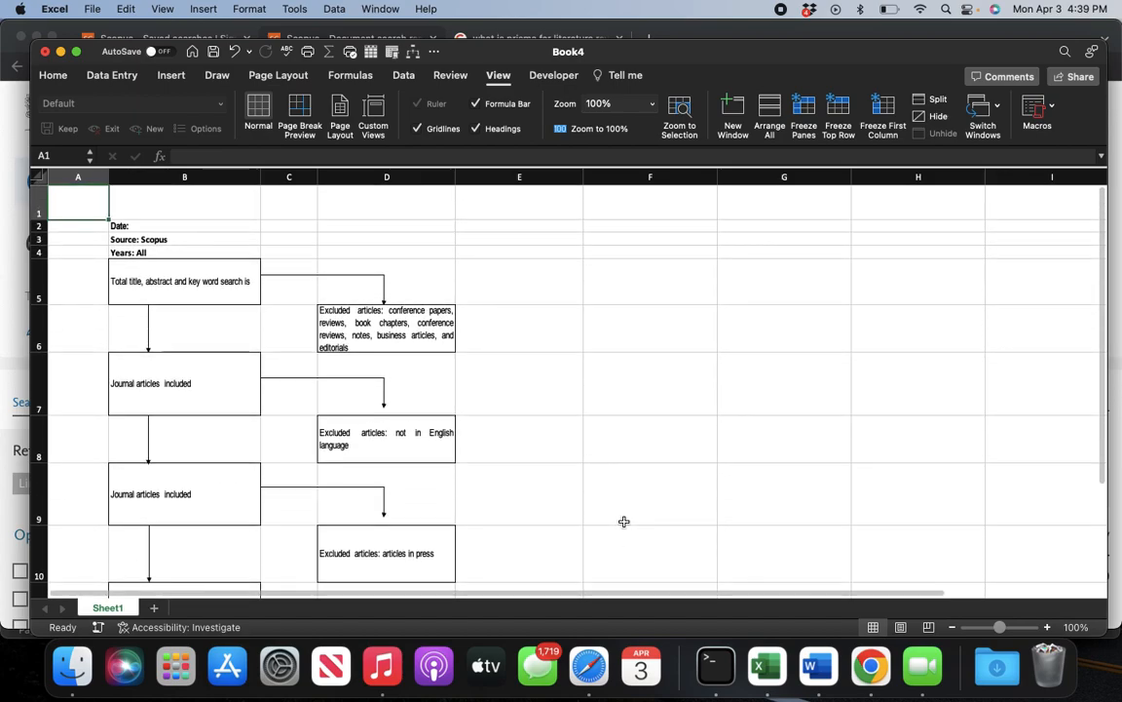
pyautogui.click(206, 212)
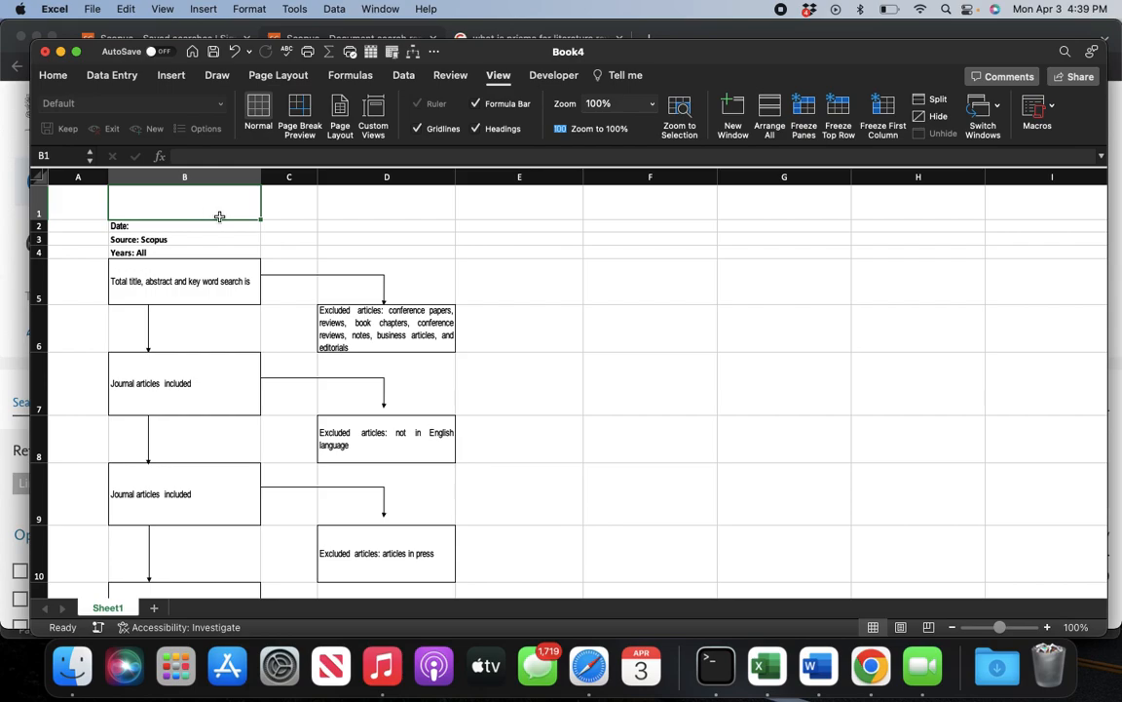
# Copy the full executed TITLE-ABS-KEY query from Scopus and paste it into cell A1 of the Excel flow diagram sheet
pyautogui.press('super+Tab')
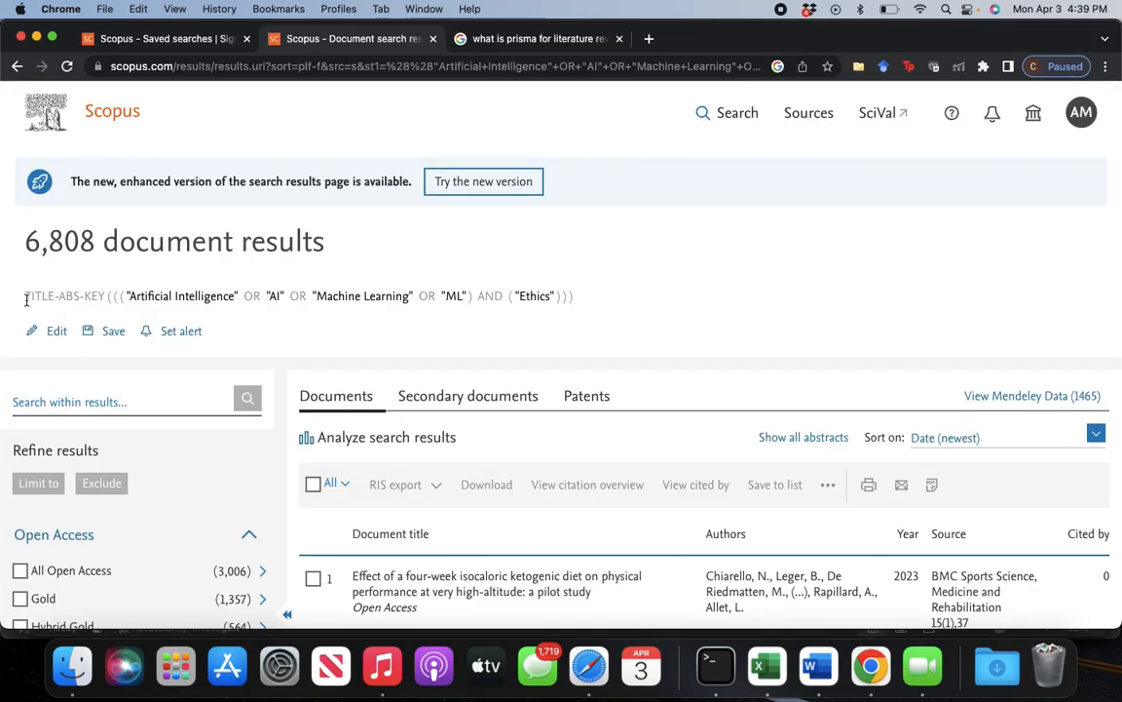
pyautogui.moveTo(26, 299); pyautogui.dragTo(574, 297)
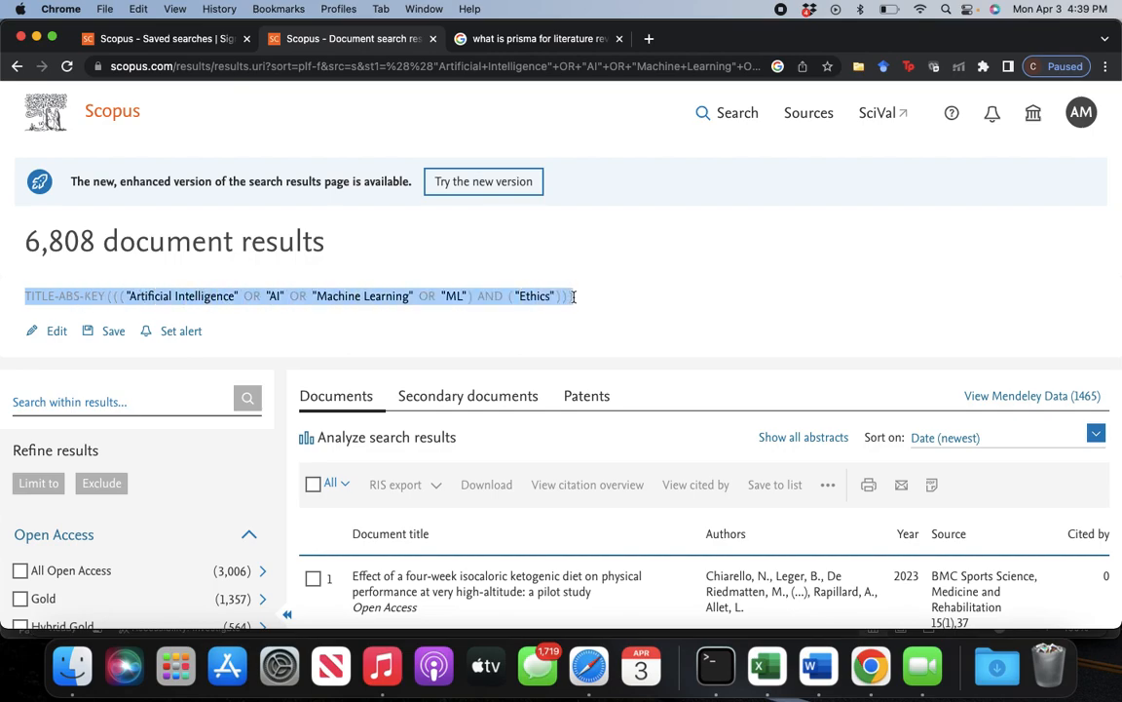
pyautogui.press('super+Tab')
pyautogui.click(61, 193)
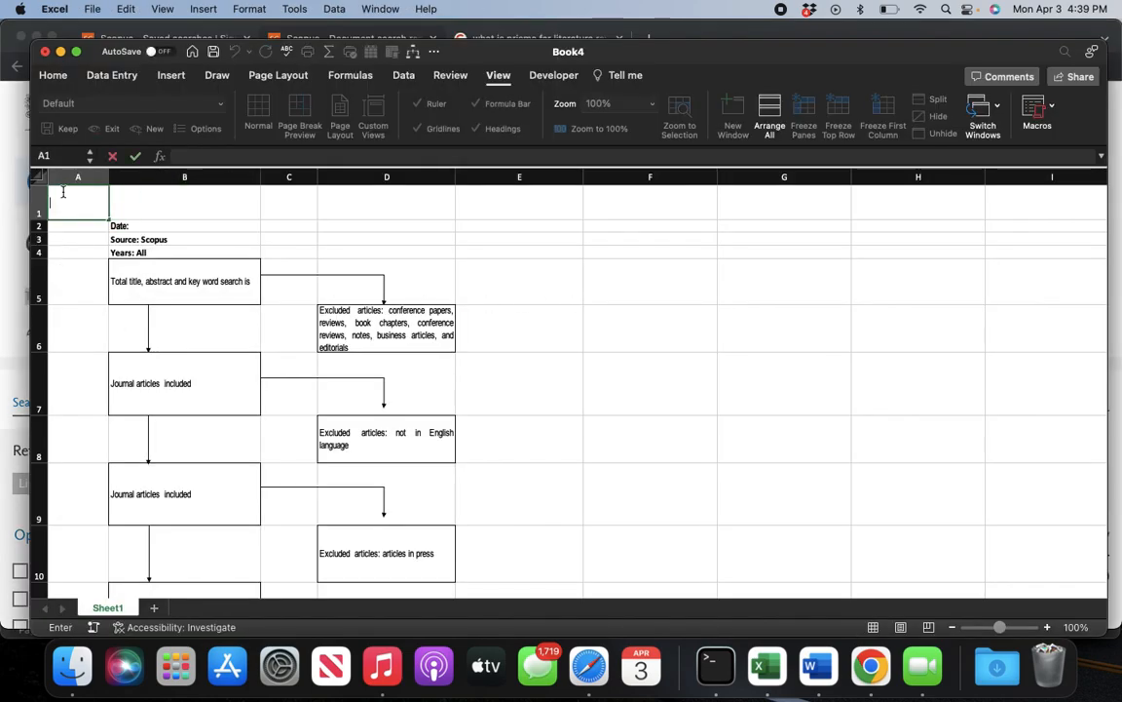
pyautogui.write('TITLE-ABS-KEY ( ( "Artificial Intelligence" OR "AI" OR "Machine Learning" OR "ML" ) AND ( "Ethics" ) )')
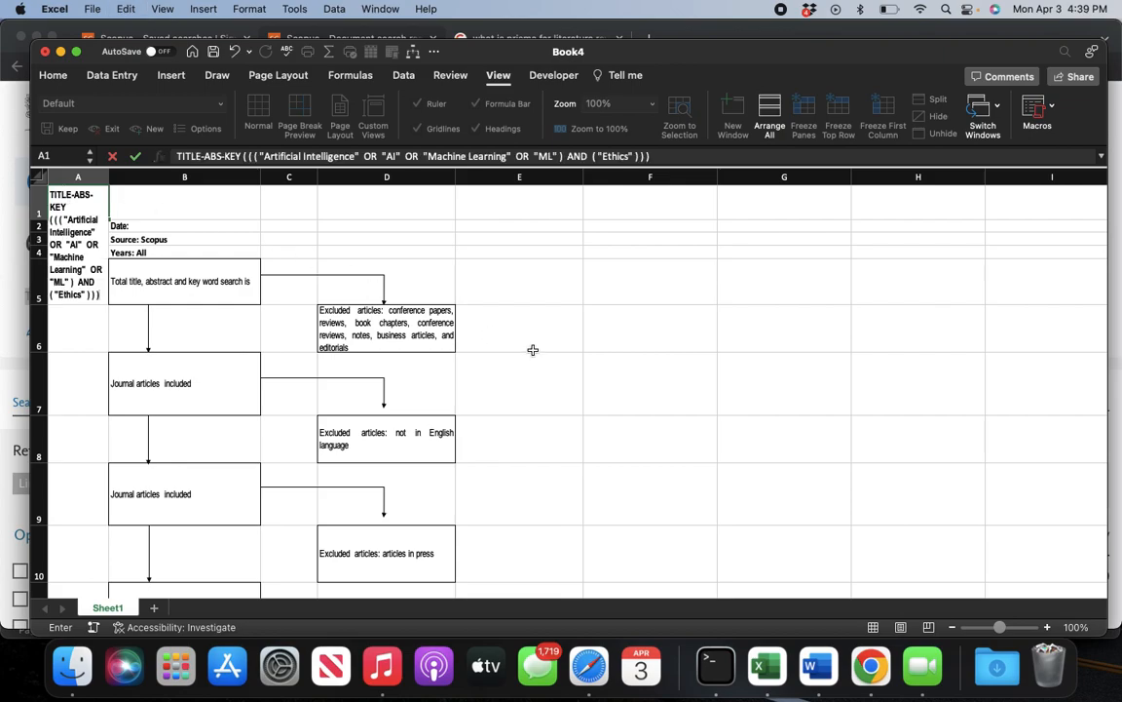
pyautogui.click(526, 341)
# Merge and center the query heading across cells A1 to D1
pyautogui.click(70, 202)
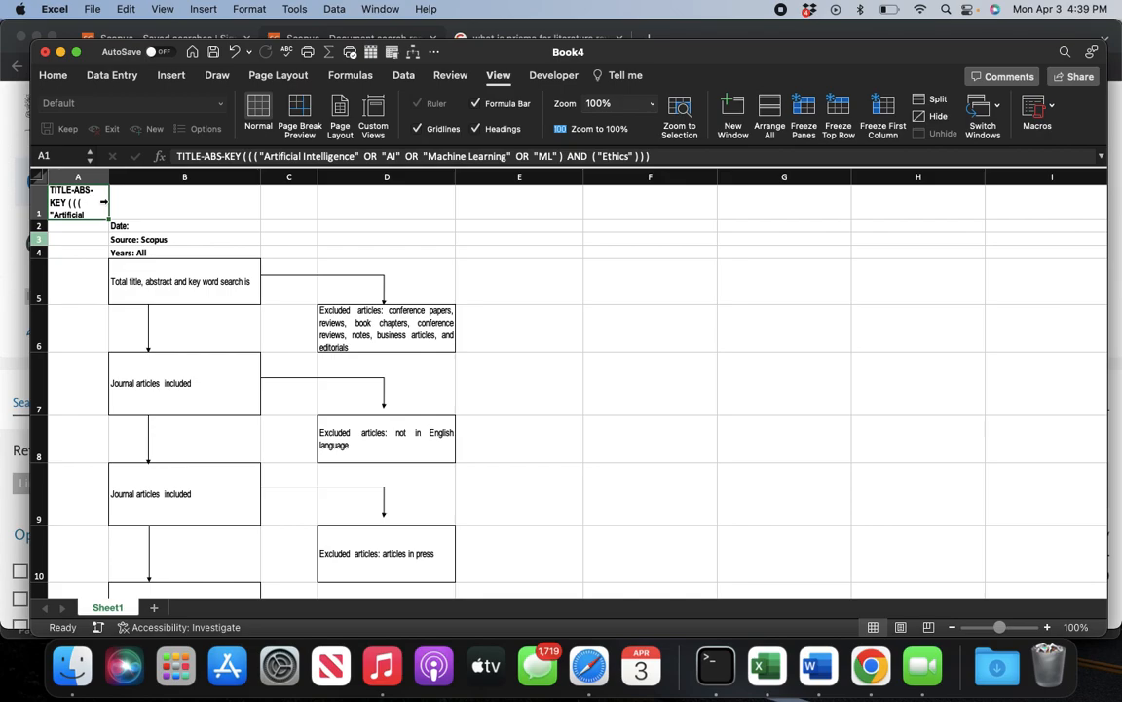
pyautogui.hotkey('shift', 'Right')
pyautogui.hotkey('shift', 'Right')
pyautogui.hotkey('shift', 'Right')
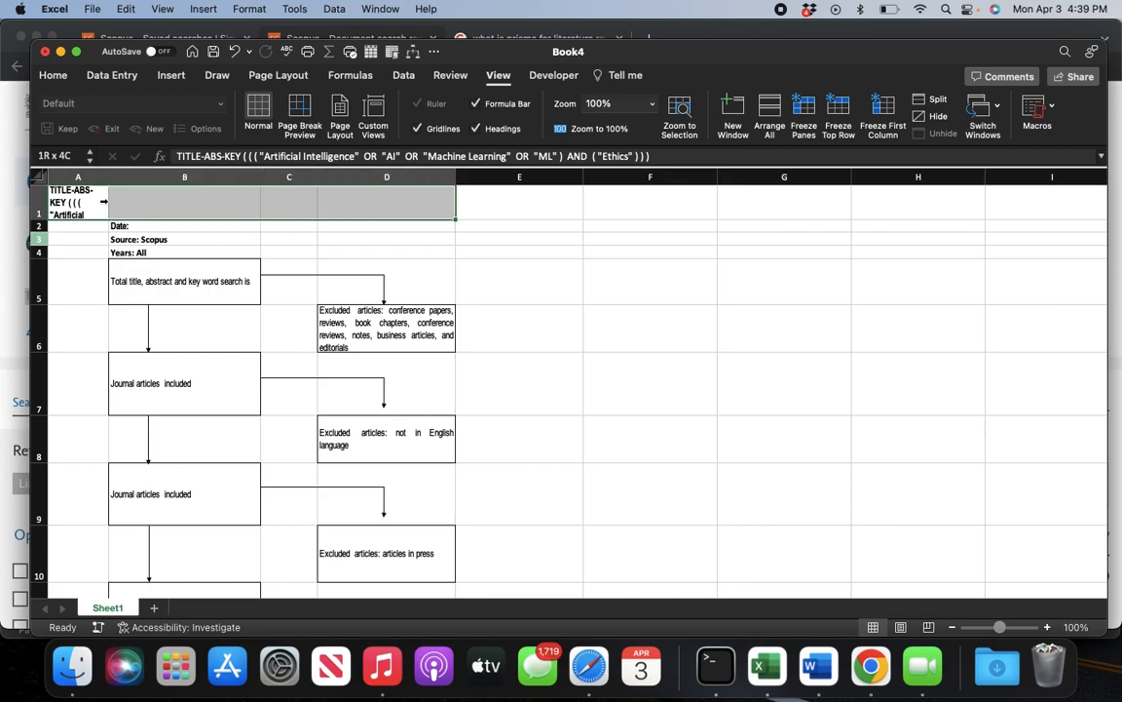
pyautogui.click(53, 76)
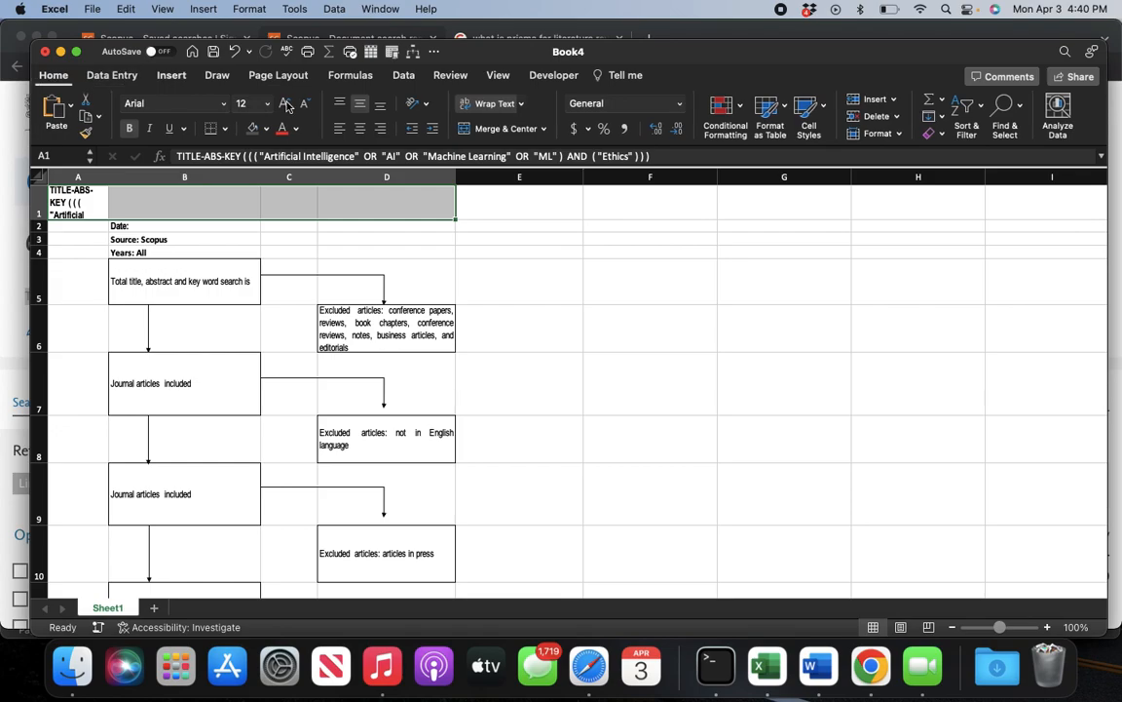
pyautogui.click(489, 134)
pyautogui.click(582, 277)
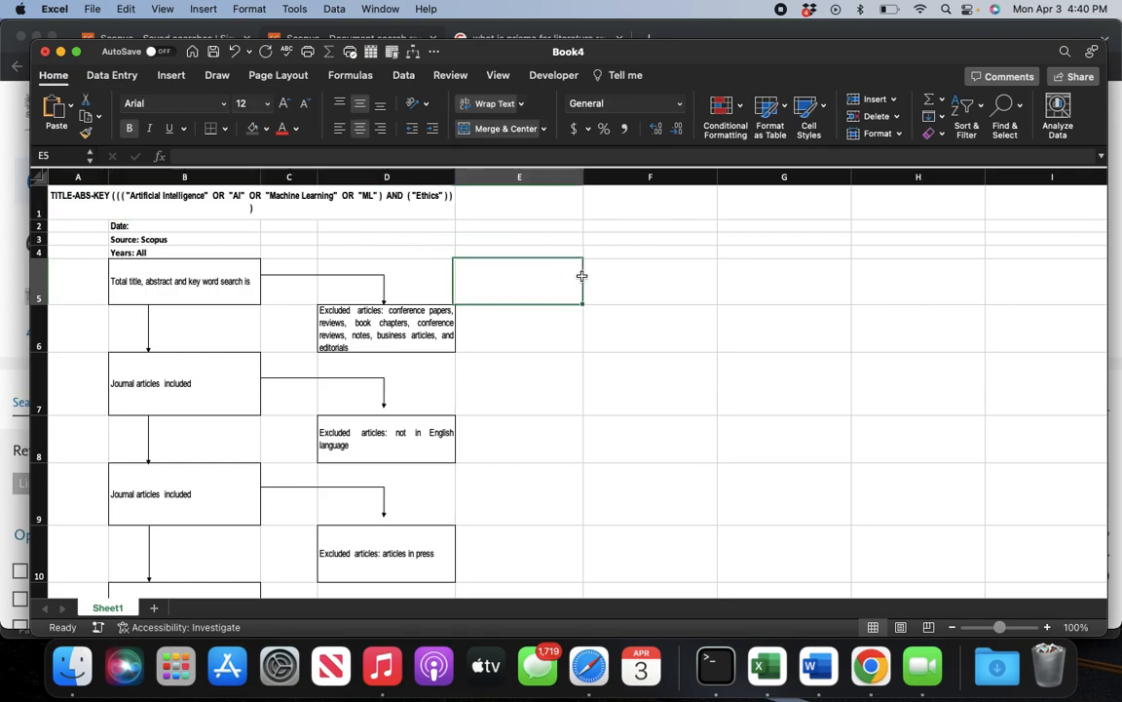
# Slightly increase the height of row 1 and the width of column D so the query fits on one line
pyautogui.moveTo(35, 220); pyautogui.dragTo(35, 225)
pyautogui.moveTo(455, 177); pyautogui.dragTo(460, 177)
pyautogui.click(639, 451)
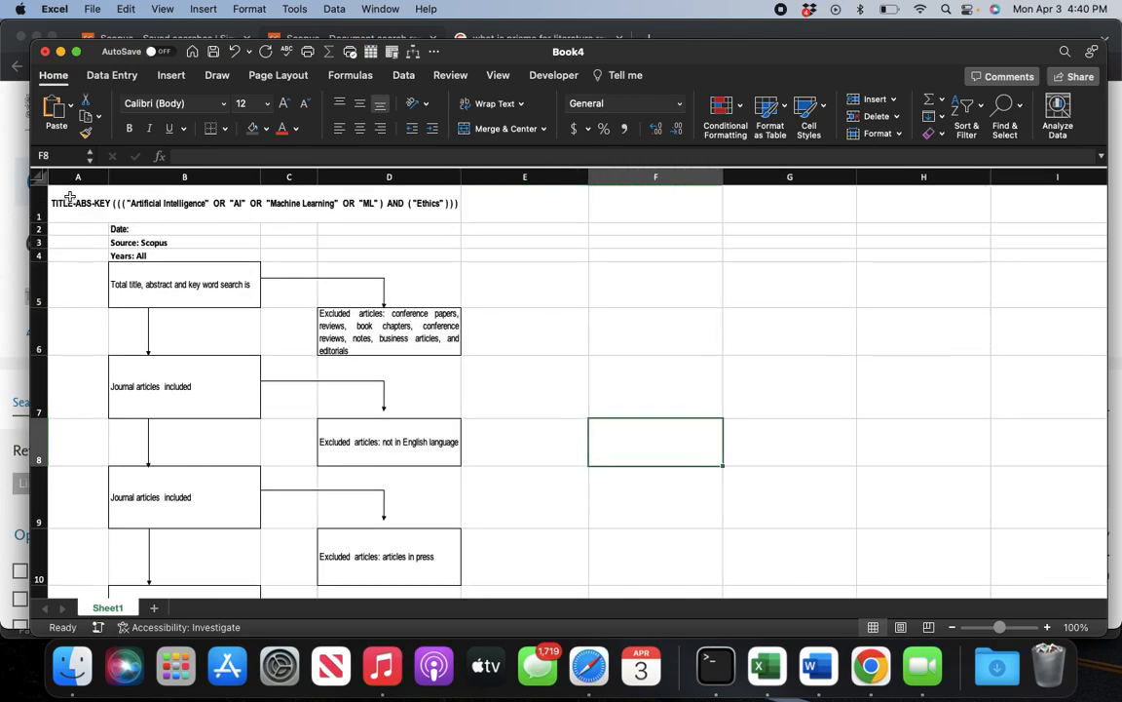
# Unmerge the query heading across A1 to D1 and move the query text from A1 to B1
pyautogui.click(71, 198)
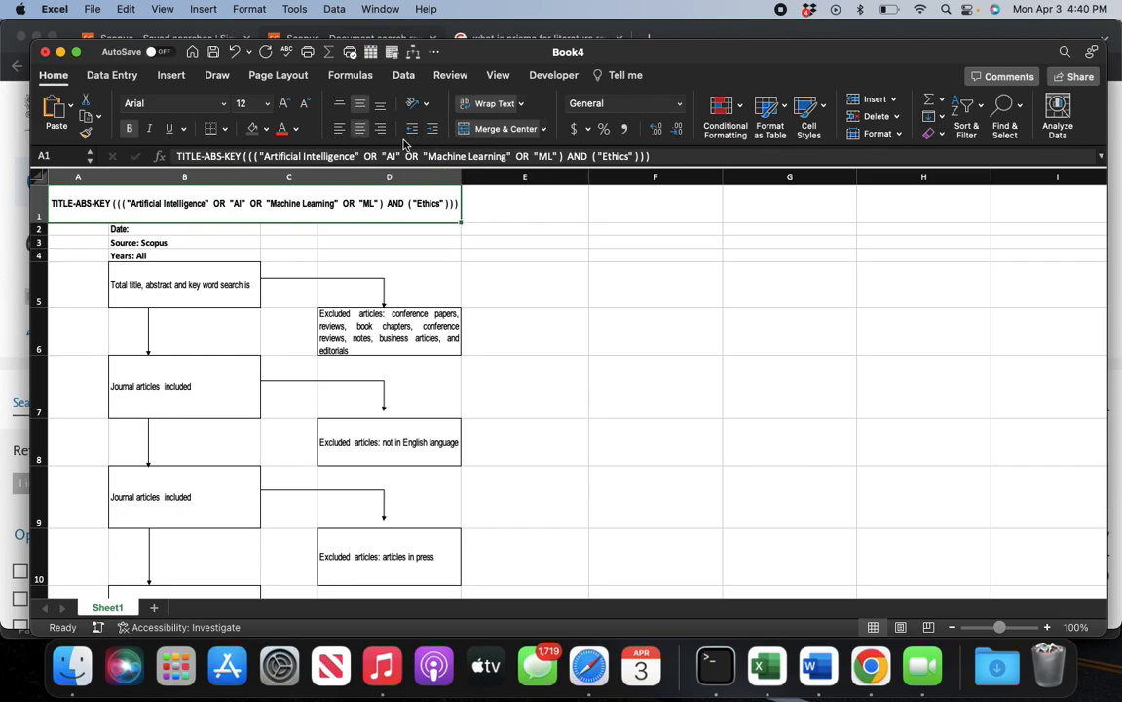
pyautogui.click(497, 128)
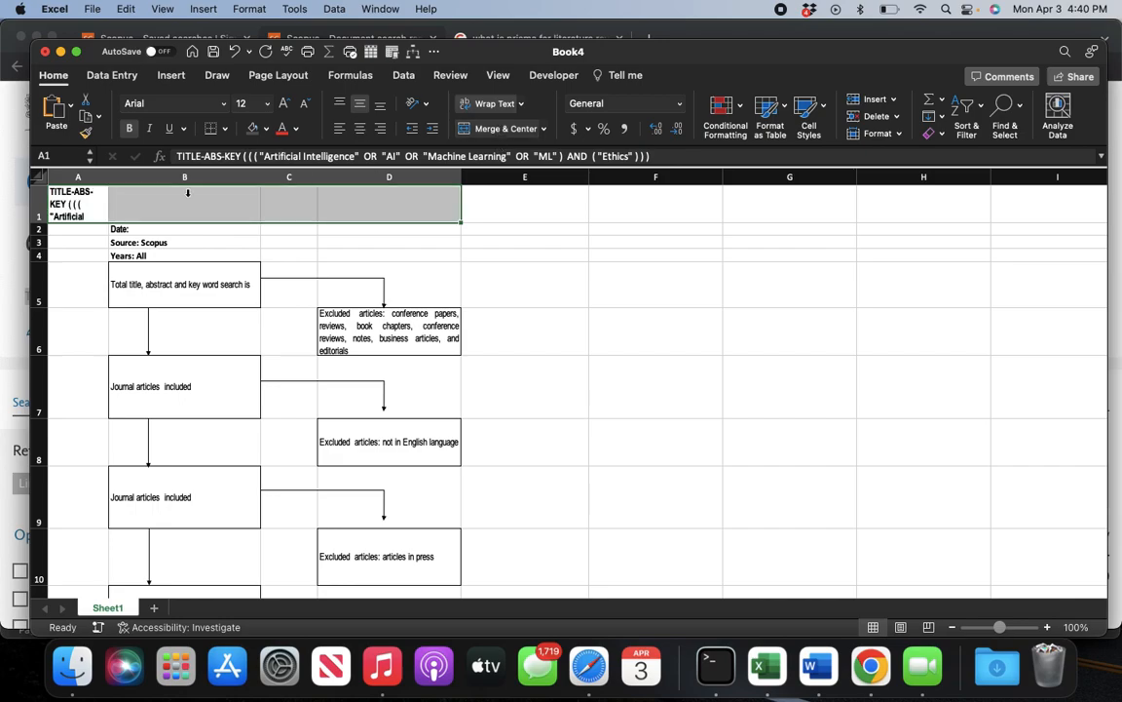
pyautogui.press('super+c')
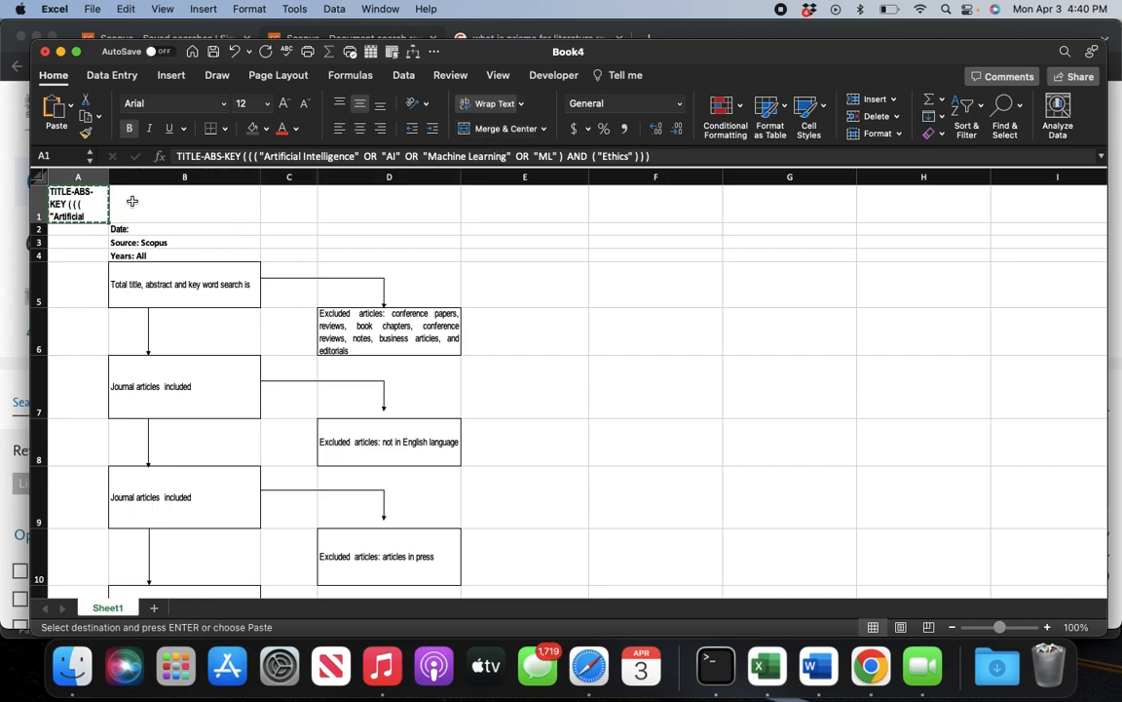
pyautogui.click(136, 198)
pyautogui.press('super+v')
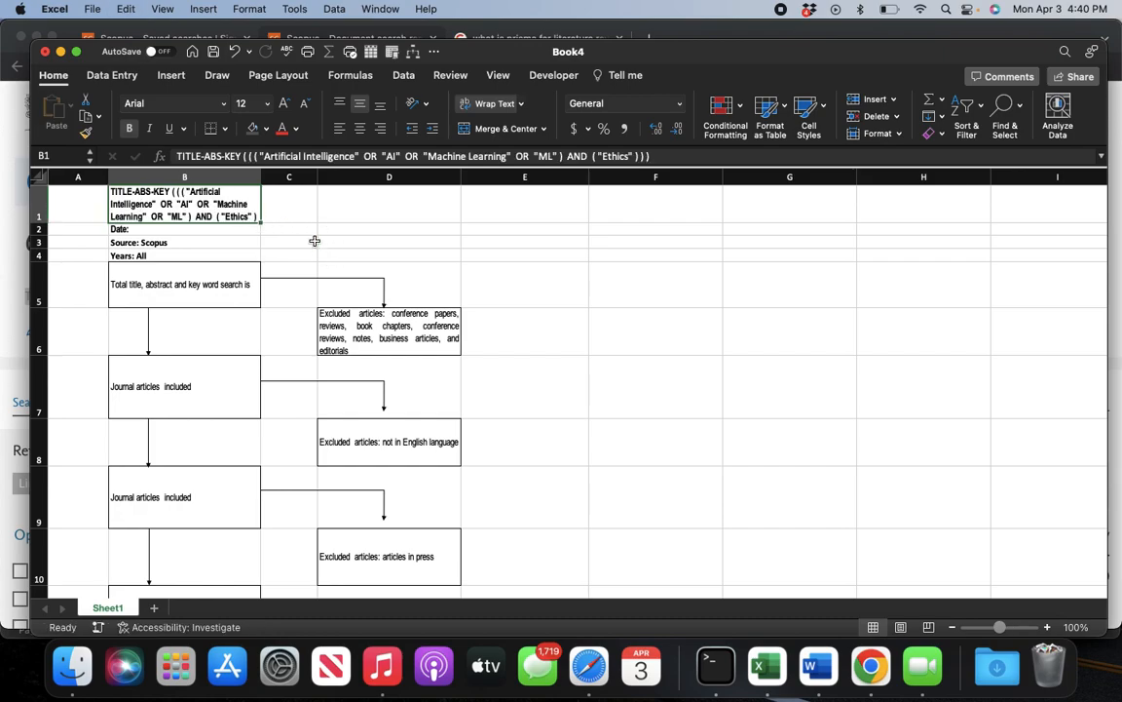
pyautogui.click(395, 271)
# Merge and center the query heading across cells B1 to D1, above the flow diagram
pyautogui.click(247, 219)
pyautogui.hotkey('shift', 'Right')
pyautogui.hotkey('shift', 'Right')
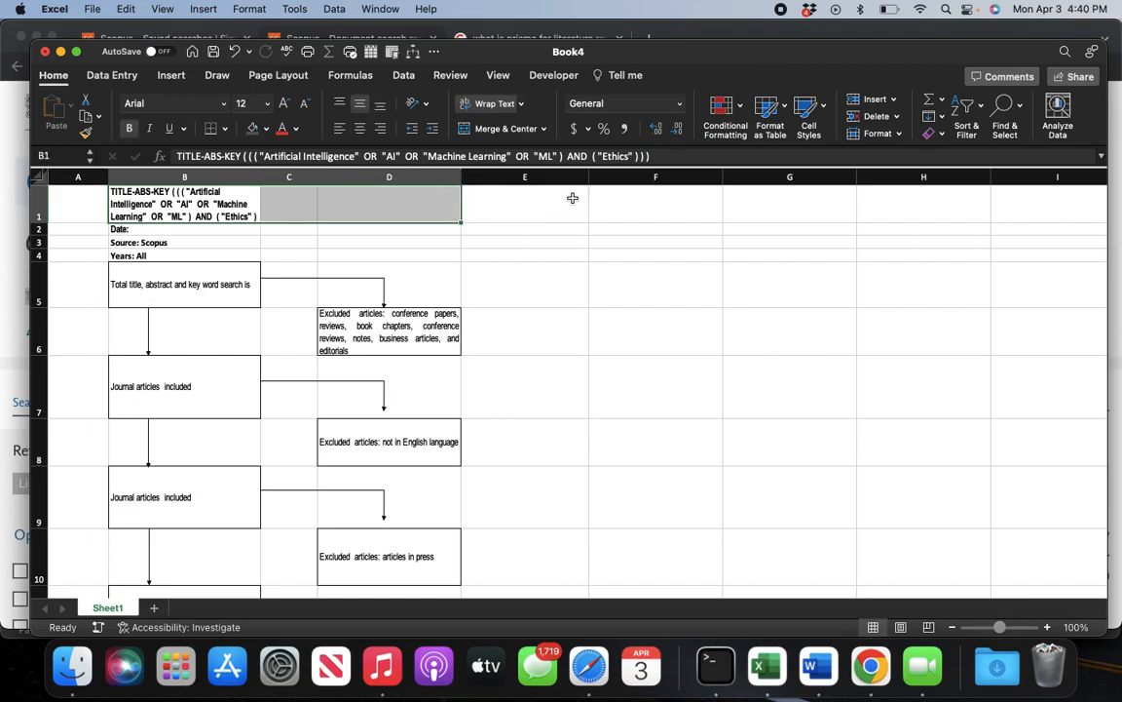
pyautogui.click(524, 136)
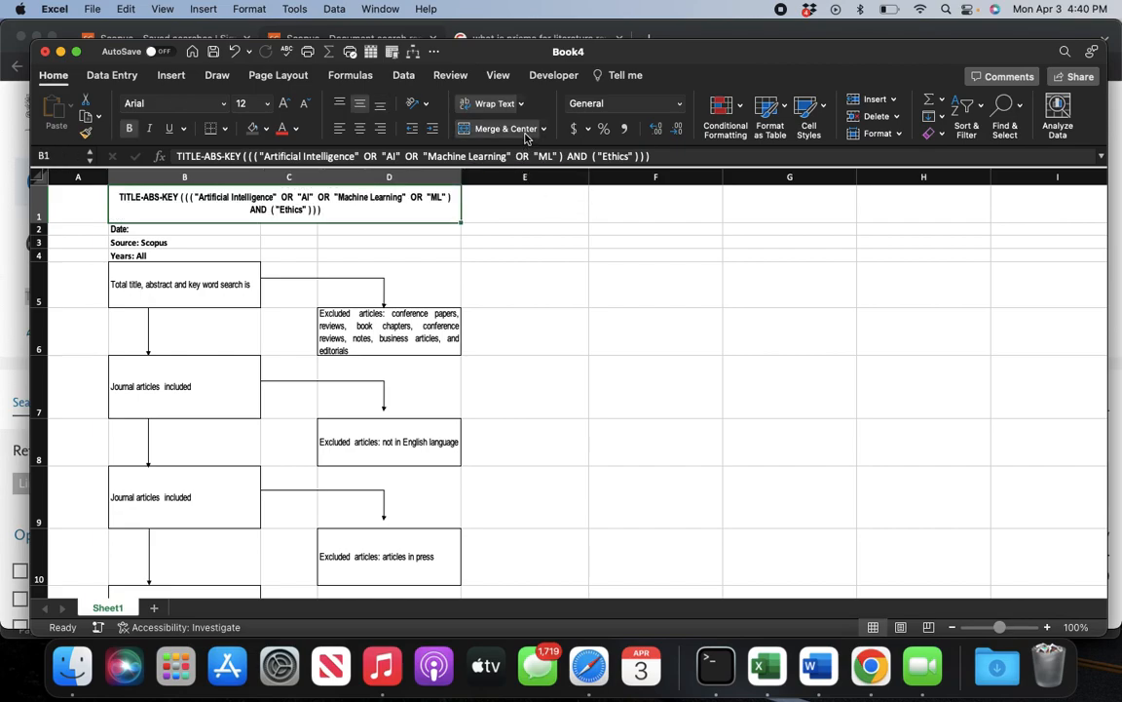
pyautogui.click(553, 330)
pyautogui.click(194, 209)
pyautogui.click(210, 229)
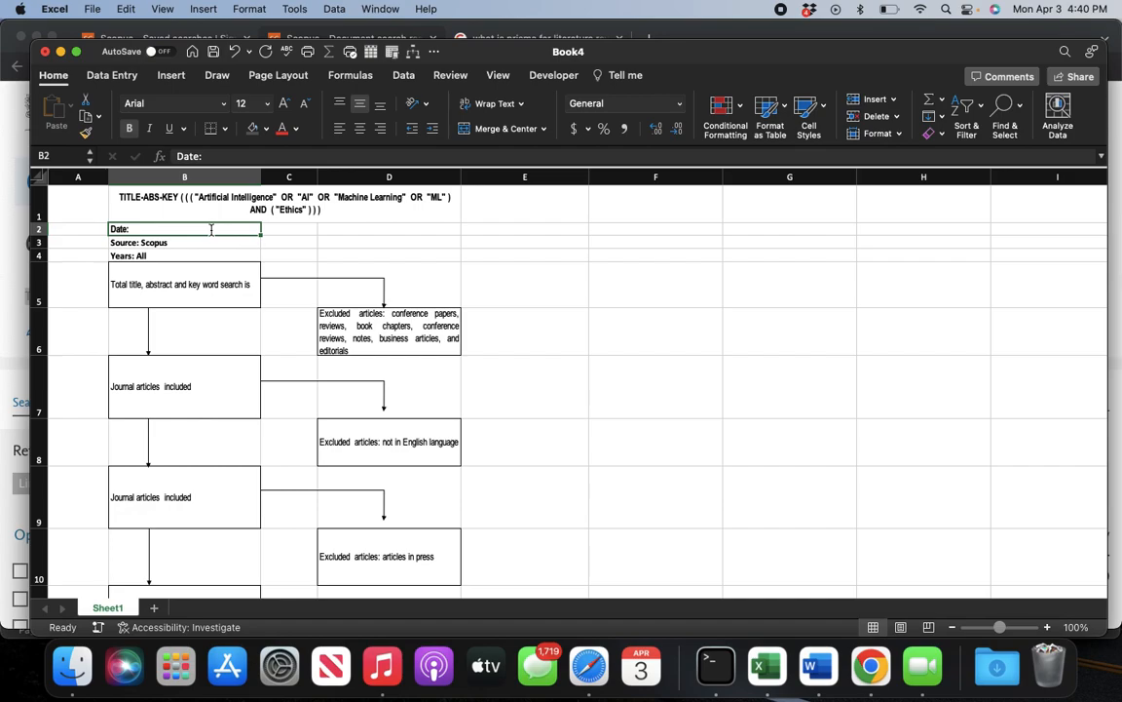
pyautogui.write('3rd')
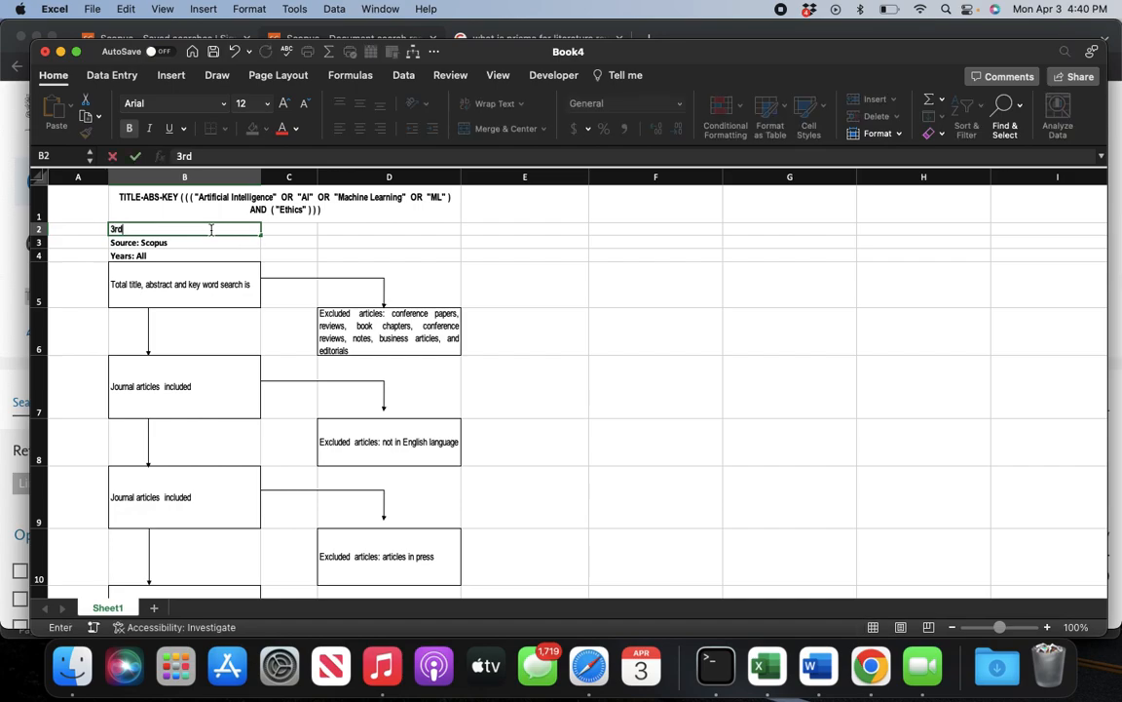
pyautogui.press('BackSpace')
pyautogui.press('BackSpace')
pyautogui.press('BackSpace')
pyautogui.press('super+z')
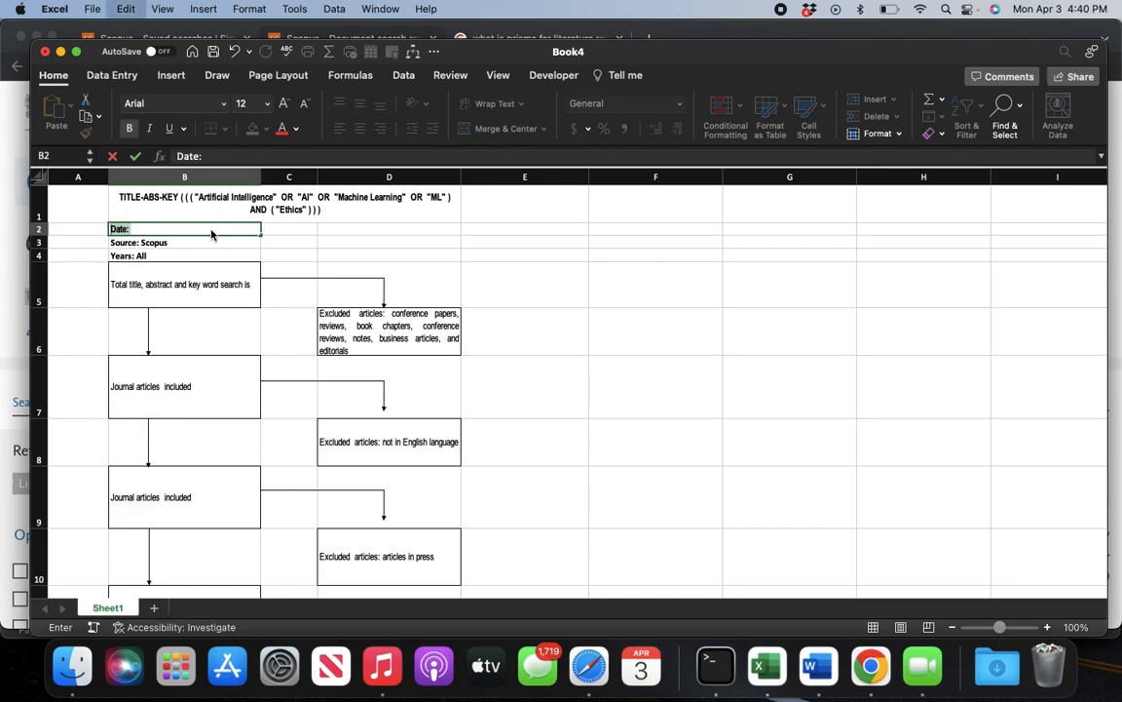
# Complete the Date line in cell B2 with "3rd April 2023"
pyautogui.click(160, 229)
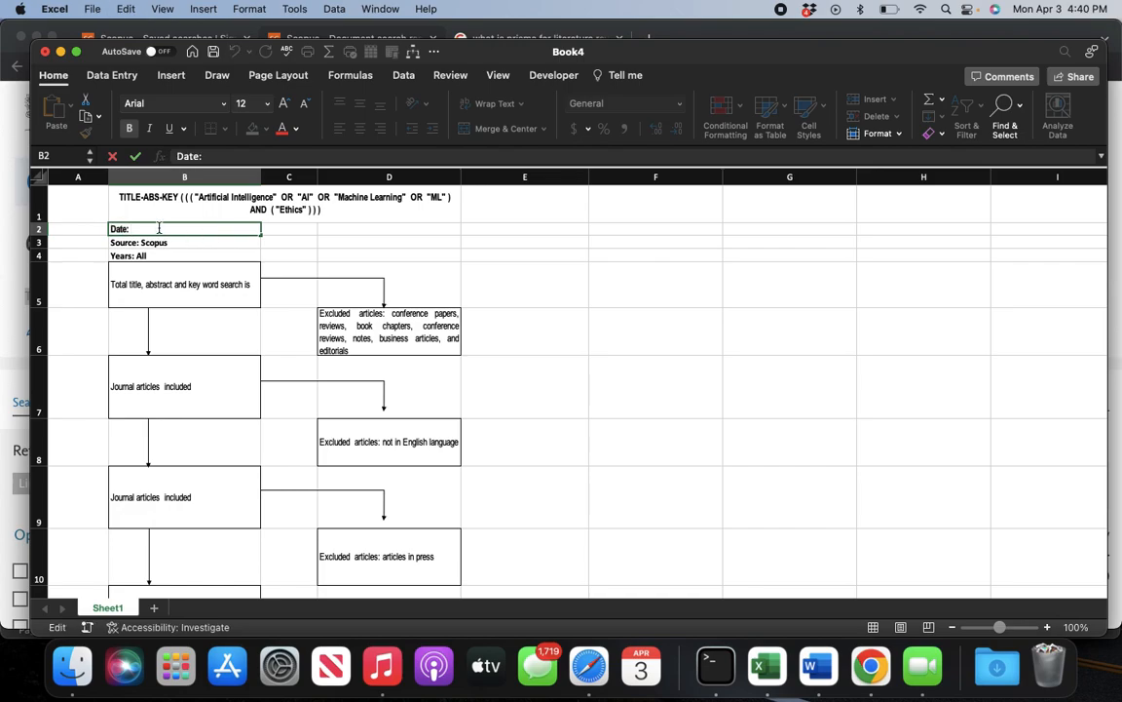
pyautogui.write('3rd April 2023')
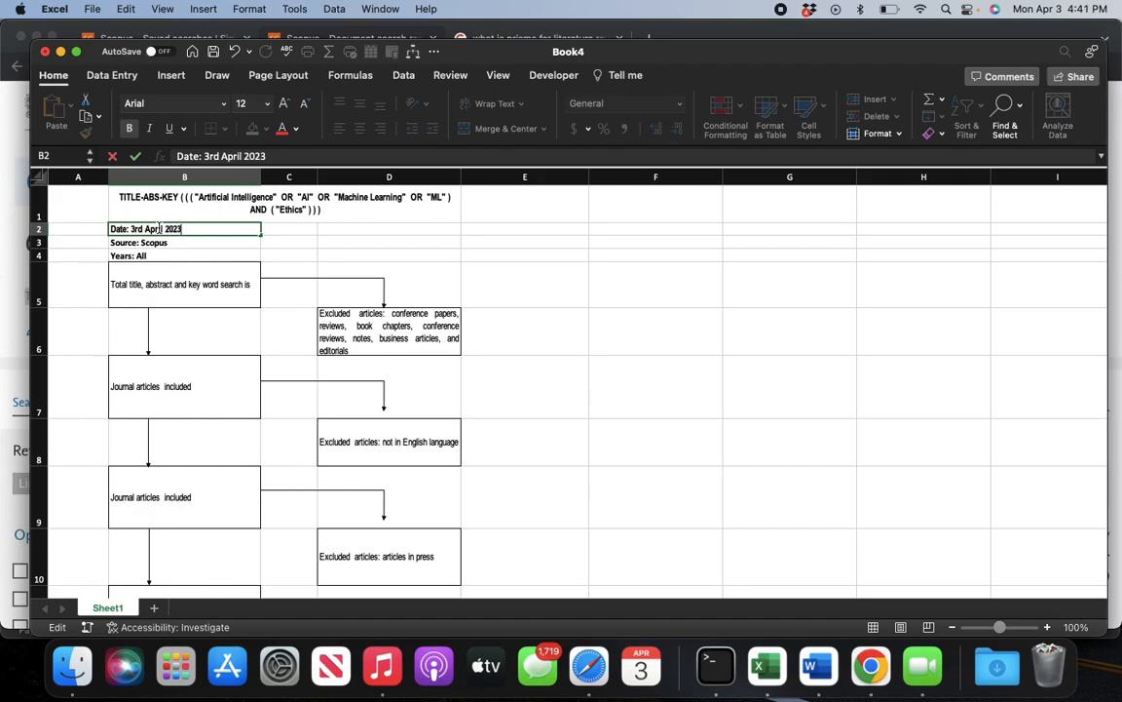
pyautogui.click(179, 243)
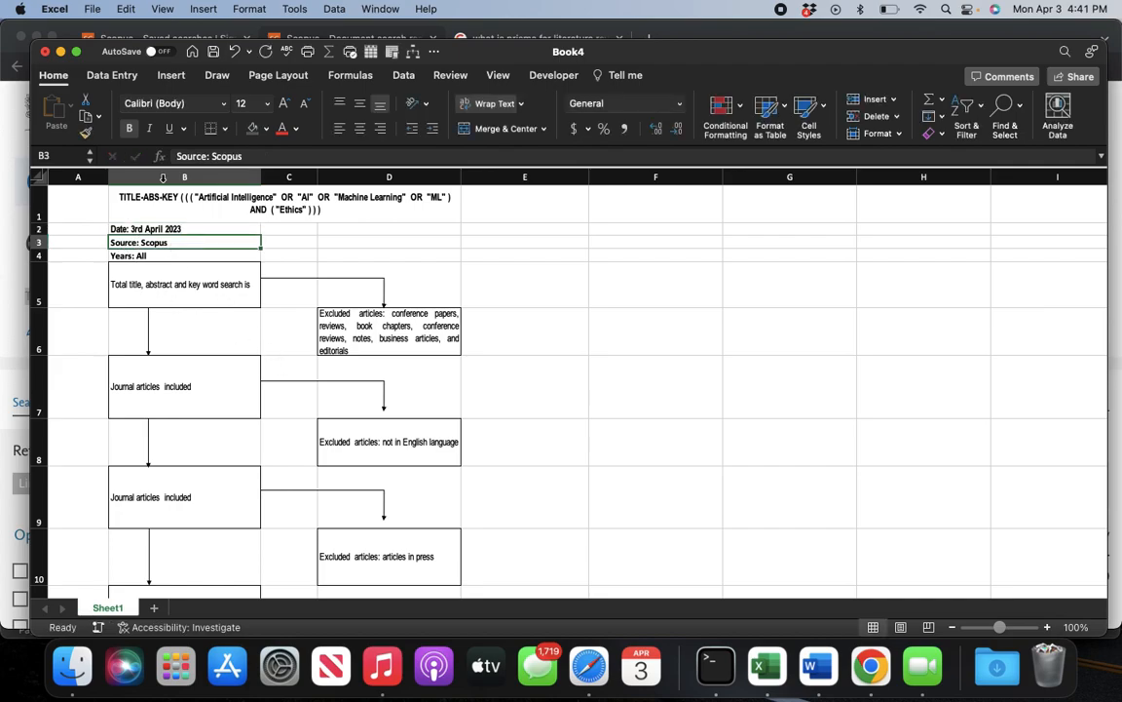
pyautogui.click(183, 258)
# Switch to Scopus in Chrome and limit the search results to the publication years 2019, 2020, 2021, 2022 and 2023
pyautogui.press('super+Tab')
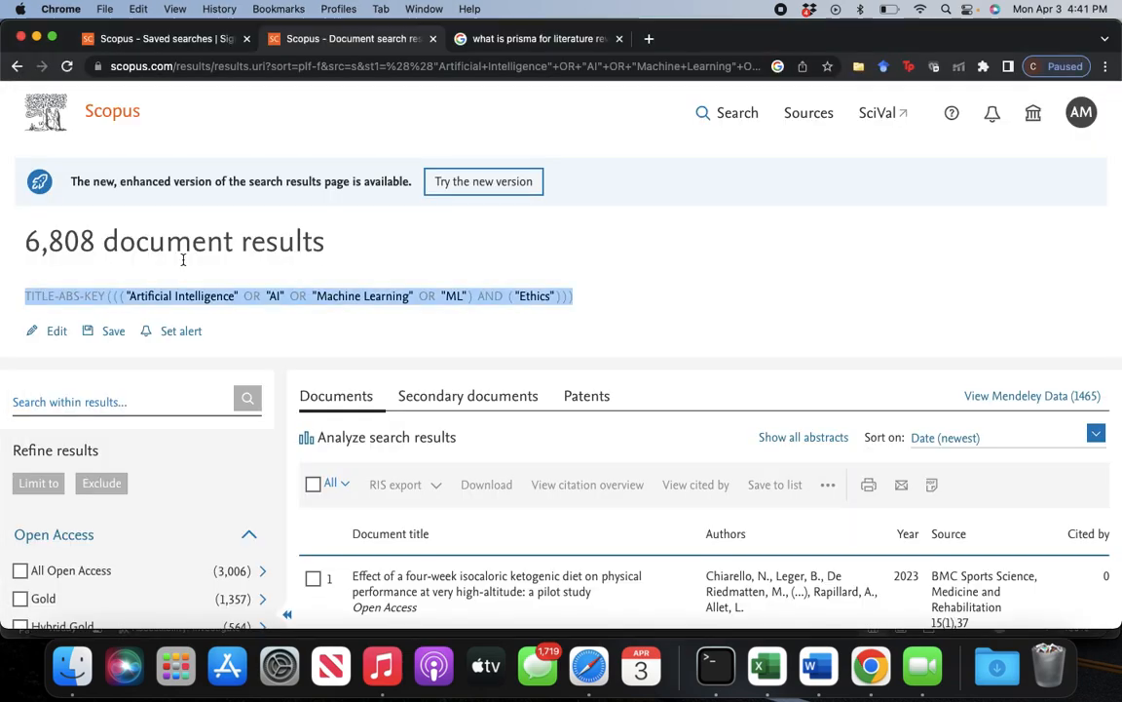
pyautogui.scroll(-2, 234, 479)
pyautogui.scroll(-10, 234, 480)
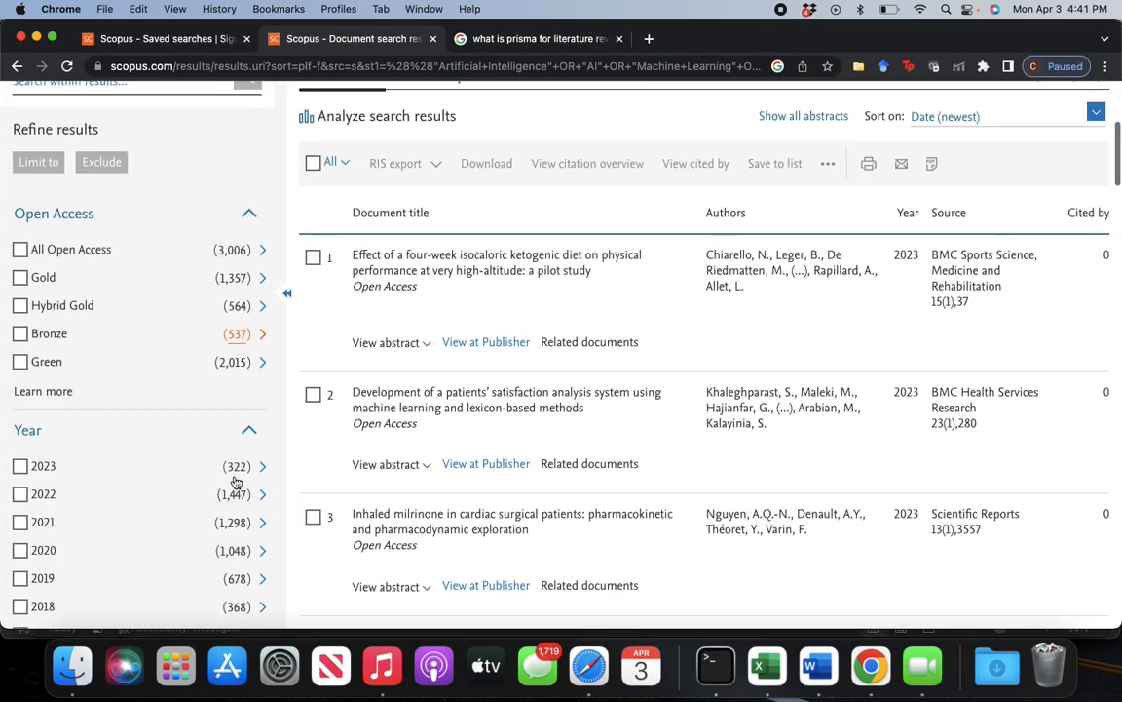
pyautogui.scroll(-1, 235, 482)
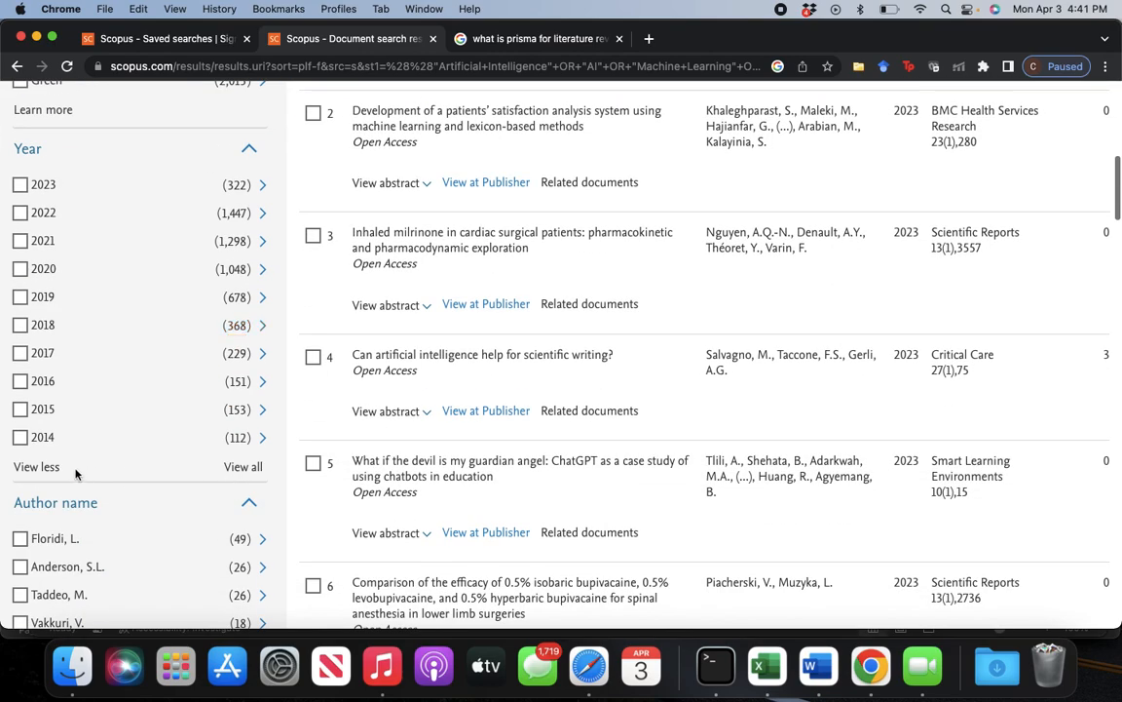
pyautogui.click(19, 300)
pyautogui.click(20, 271)
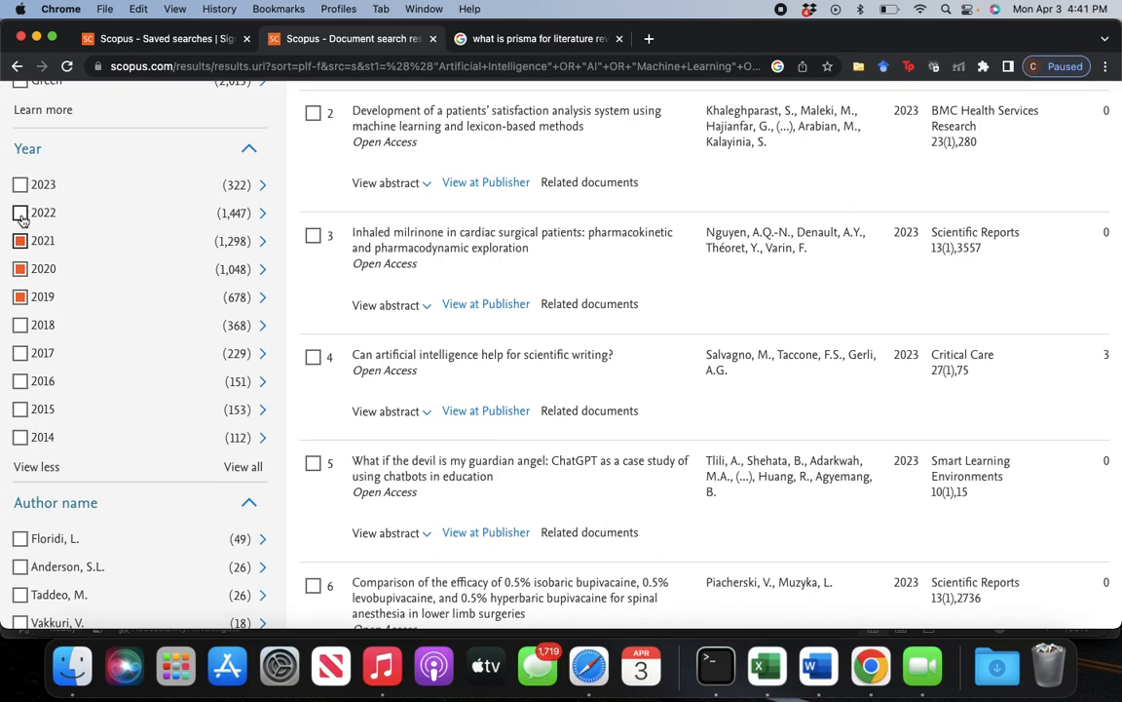
pyautogui.click(21, 216)
pyautogui.click(21, 186)
pyautogui.scroll(8, 73, 242)
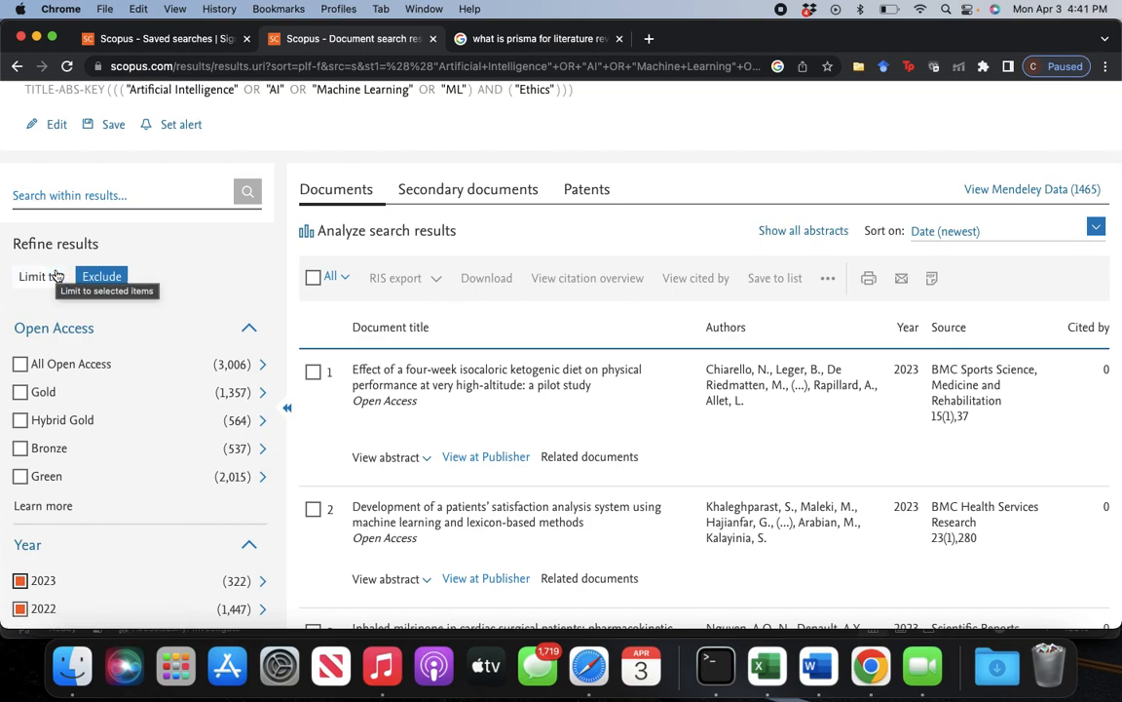
pyautogui.click(57, 276)
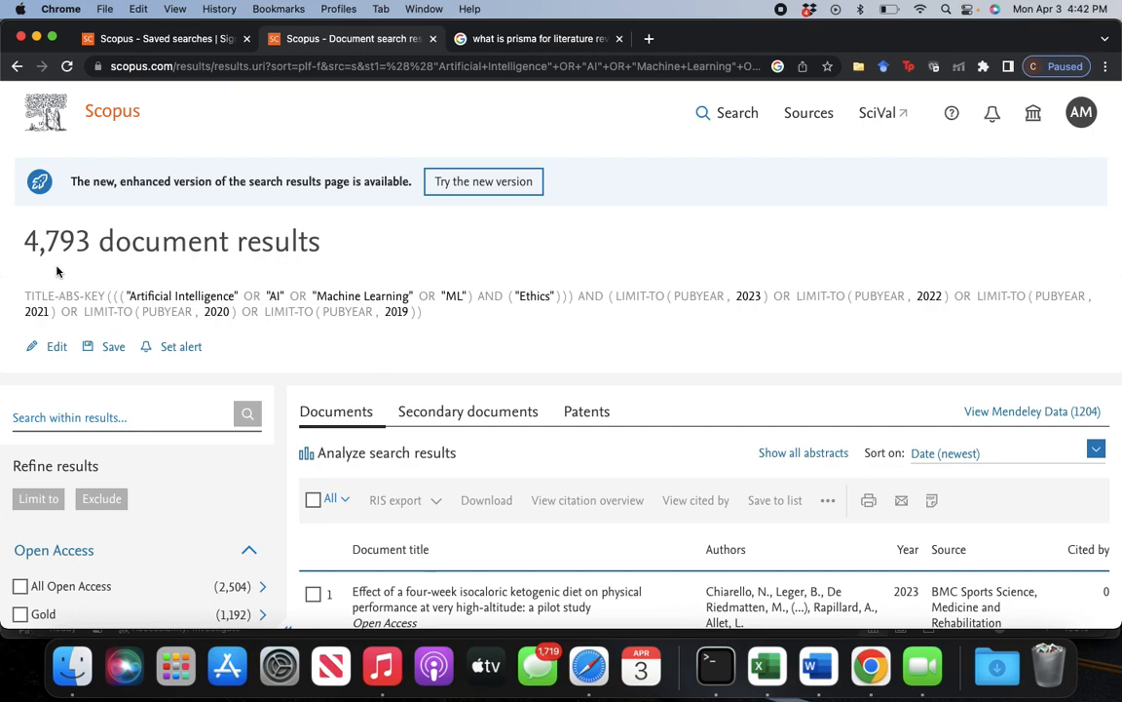
# Switch to Excel and change the Years line in cell B4 to 2019-2023, matching the Scopus year filter
pyautogui.press('super+Tab')
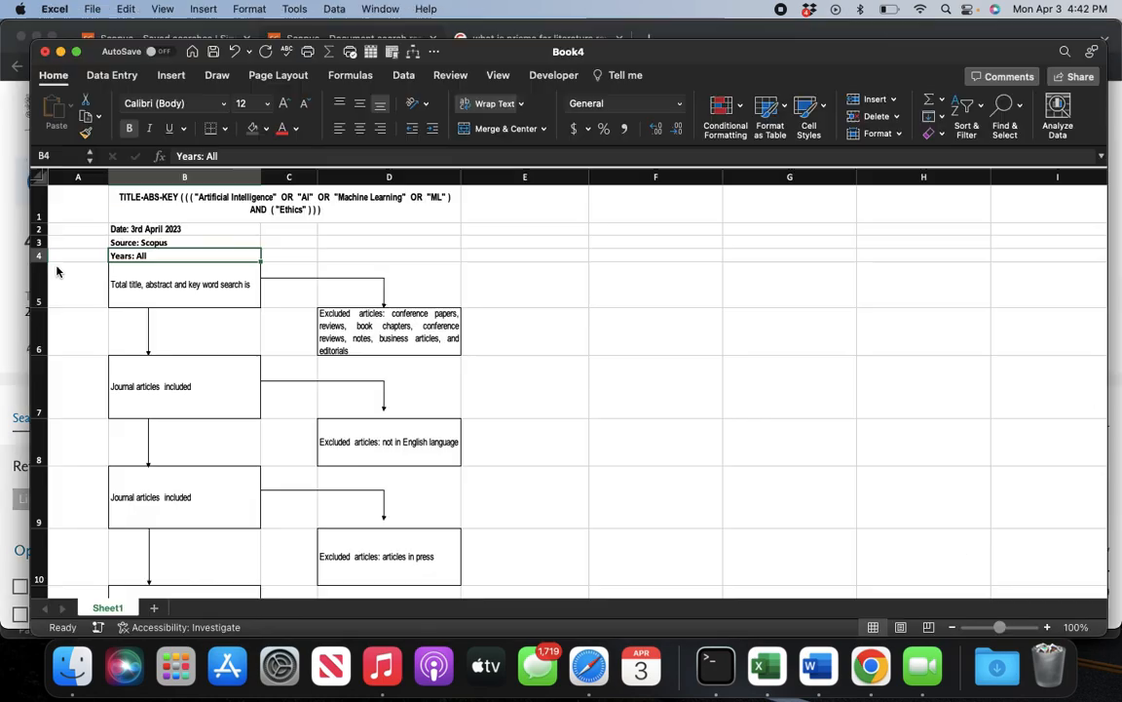
pyautogui.doubleClick(165, 255)
pyautogui.press('BackSpace')
pyautogui.press('BackSpace')
pyautogui.press('BackSpace')
pyautogui.press('super+Tab')
pyautogui.scroll(-5, 165, 255)
pyautogui.scroll(1, 165, 259)
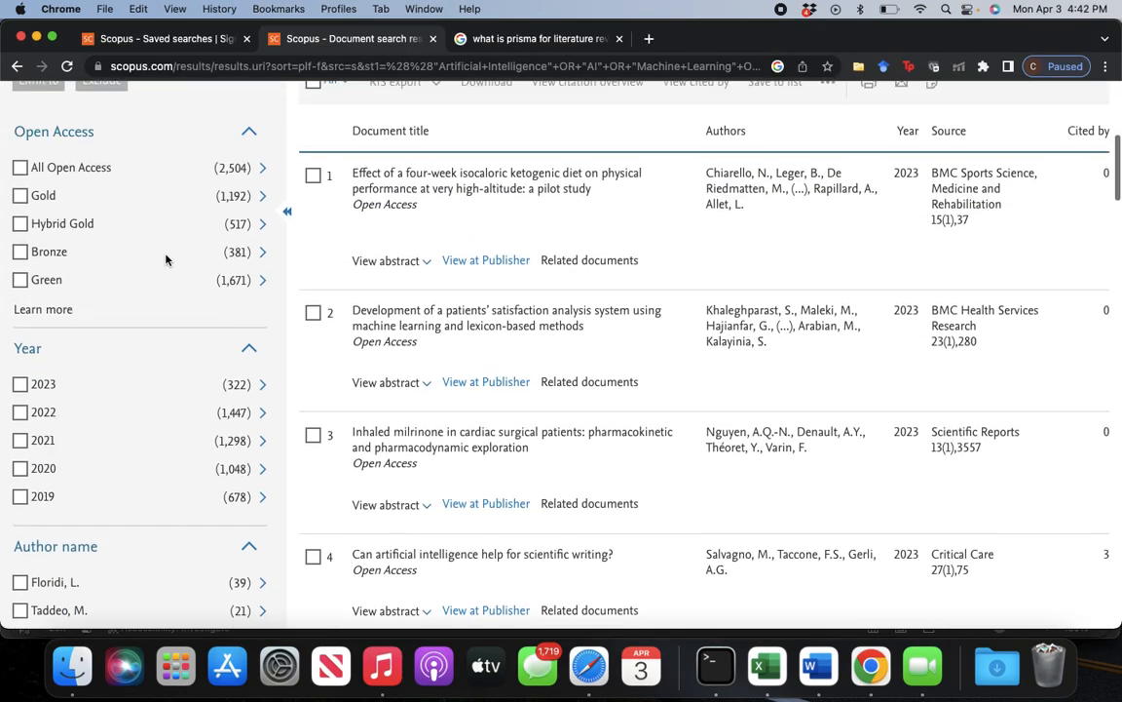
pyautogui.press('super+Tab')
pyautogui.write('201')
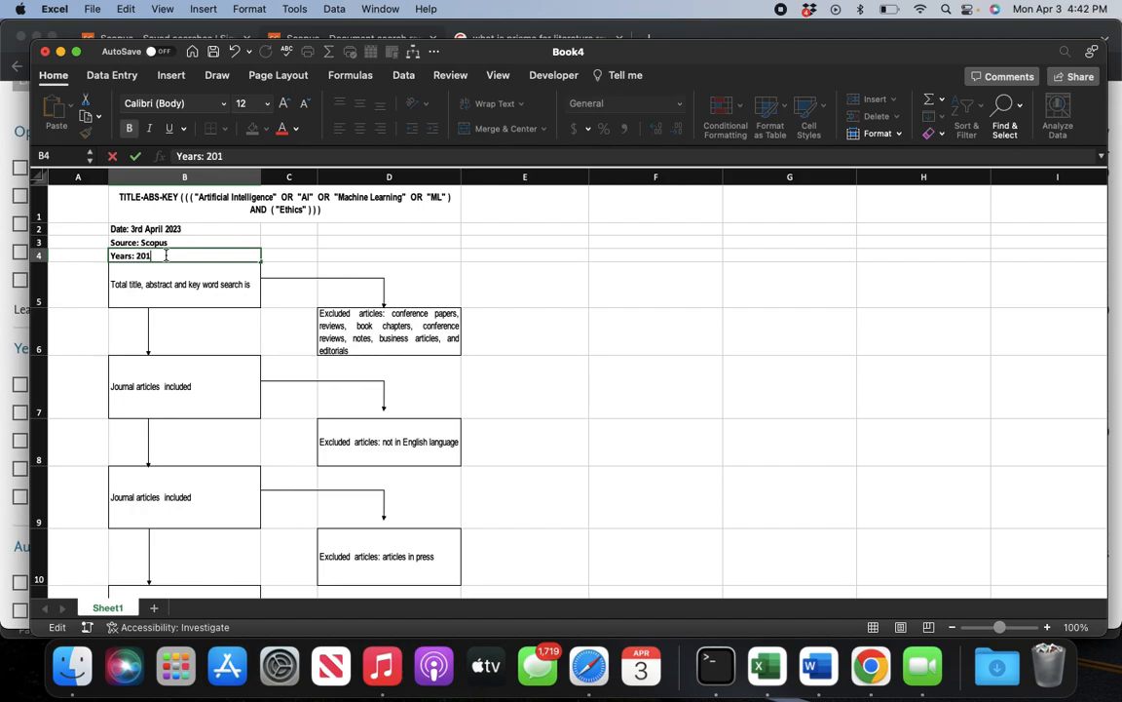
pyautogui.write('9-2023')
pyautogui.click(311, 365)
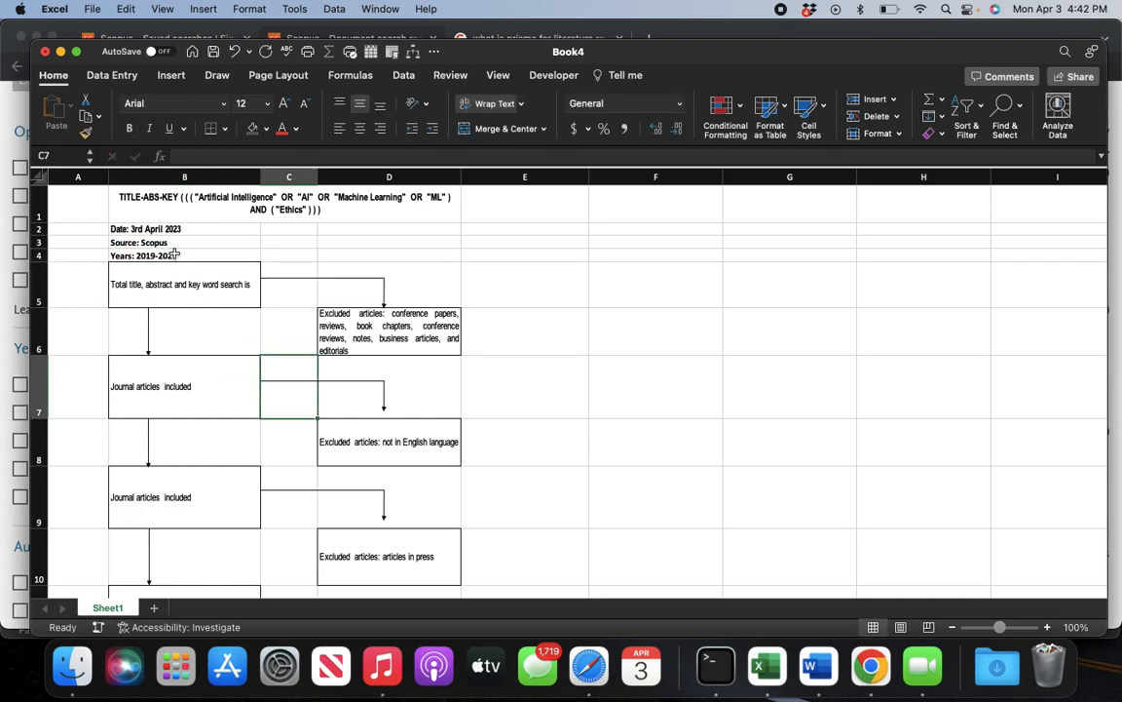
pyautogui.click(161, 255)
# Append the Scopus result count 4793 to the total title, abstract and key word search box in cell B5
pyautogui.click(239, 292)
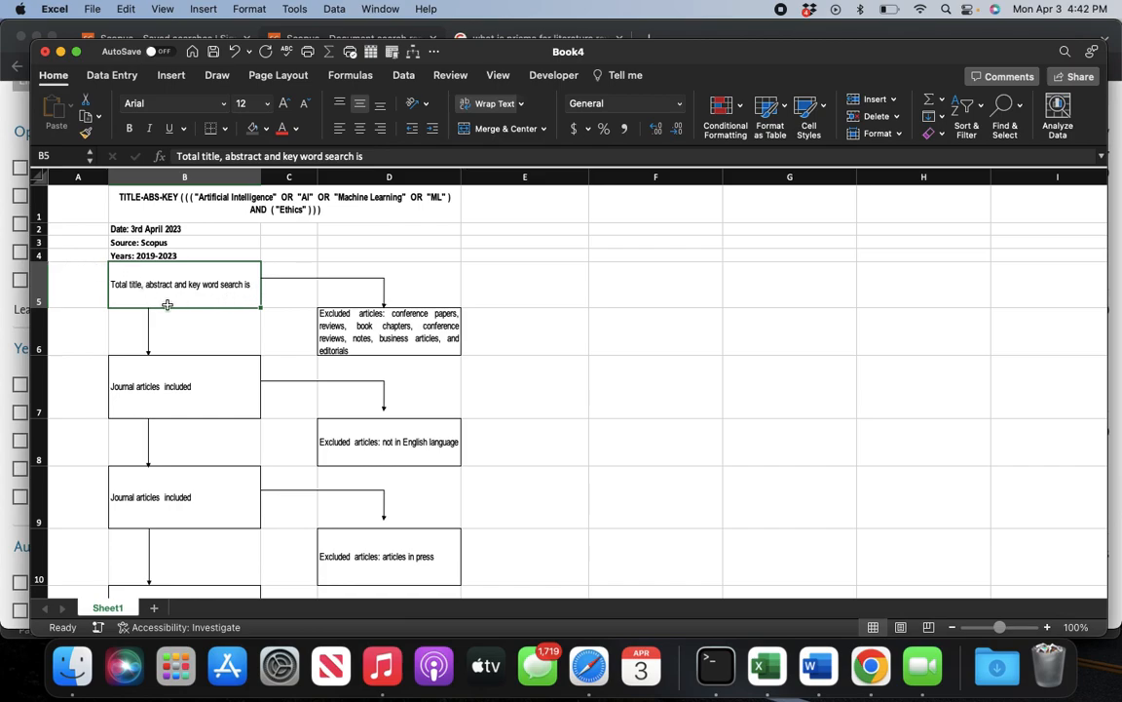
pyautogui.doubleClick(252, 285)
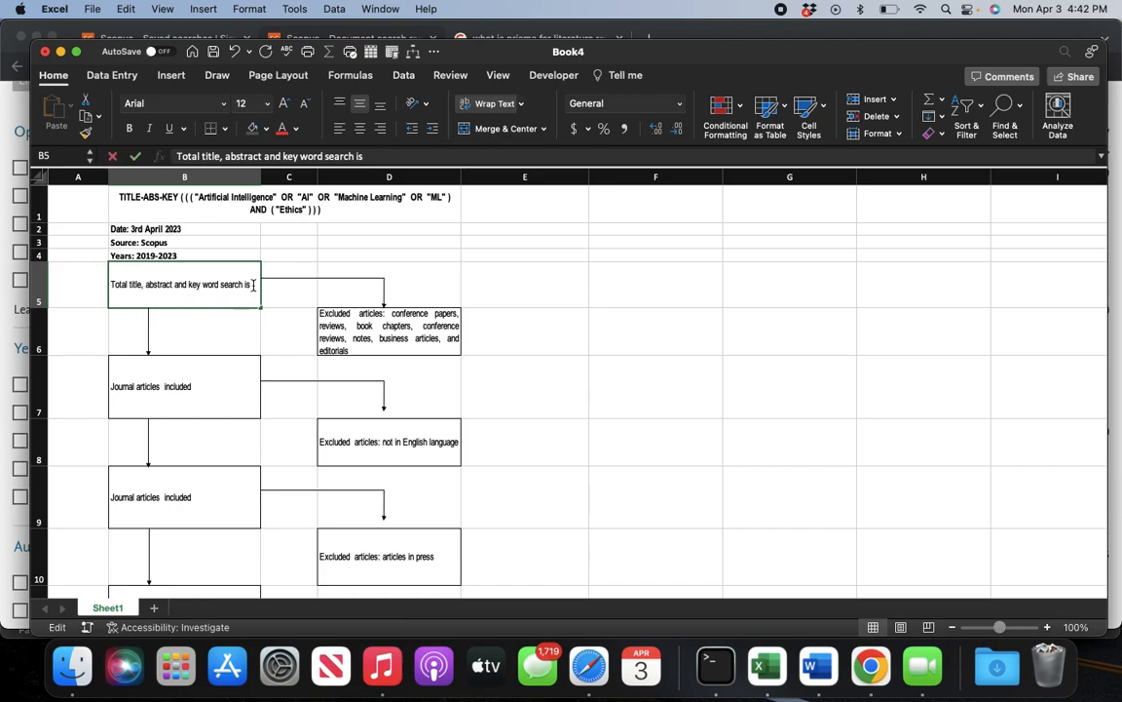
pyautogui.press('super+Tab')
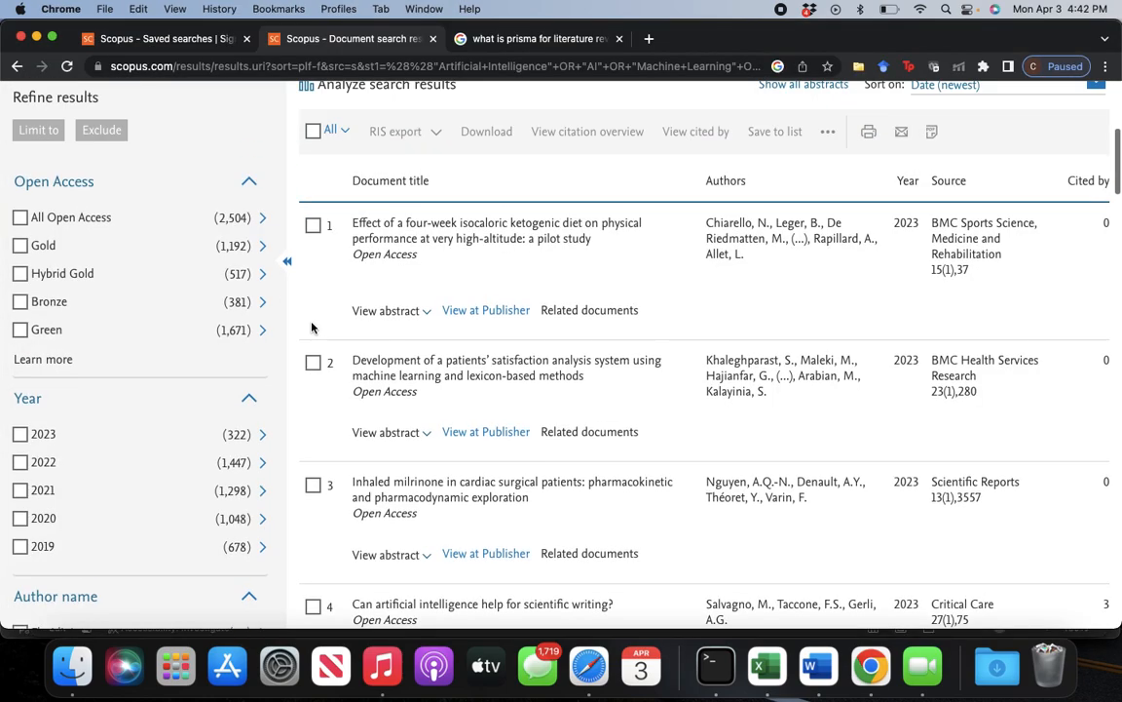
pyautogui.scroll(5, 312, 327)
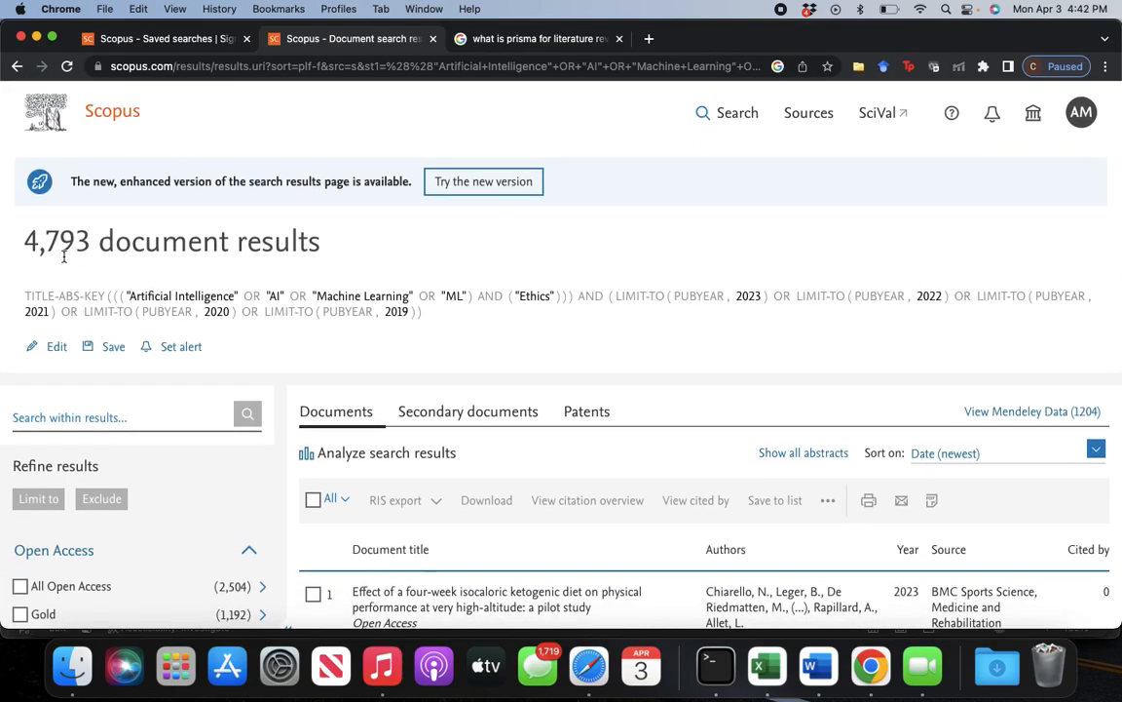
pyautogui.press('super+Tab')
pyautogui.write('7')
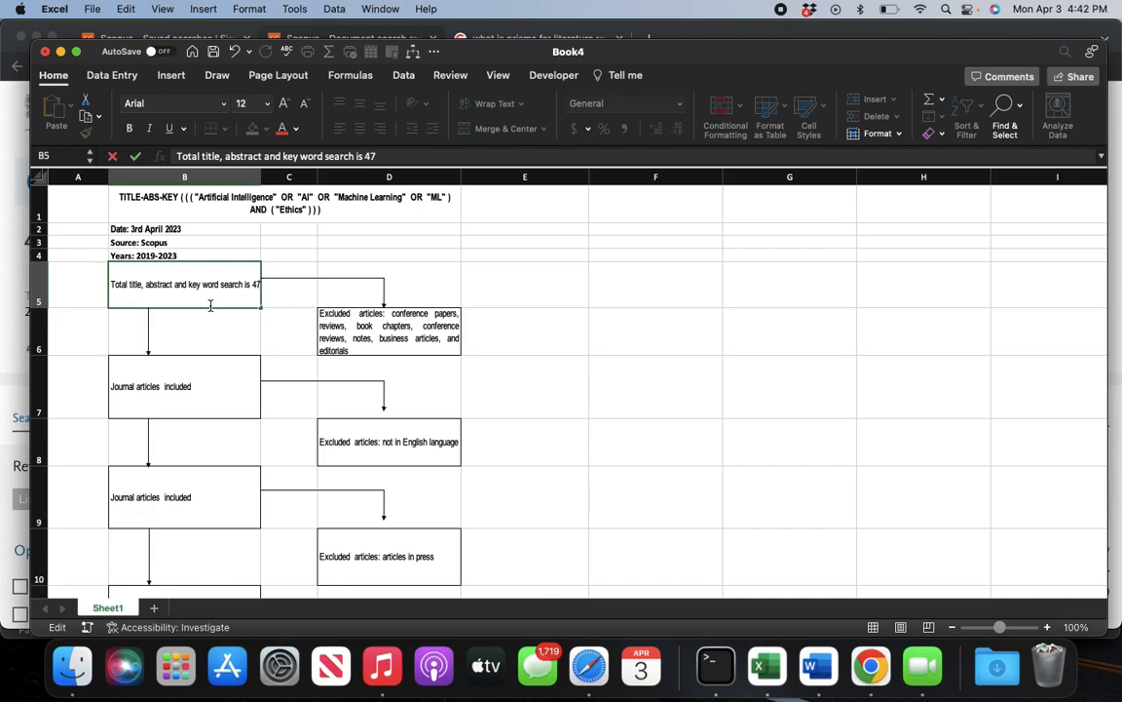
pyautogui.write('93')
pyautogui.click(285, 381)
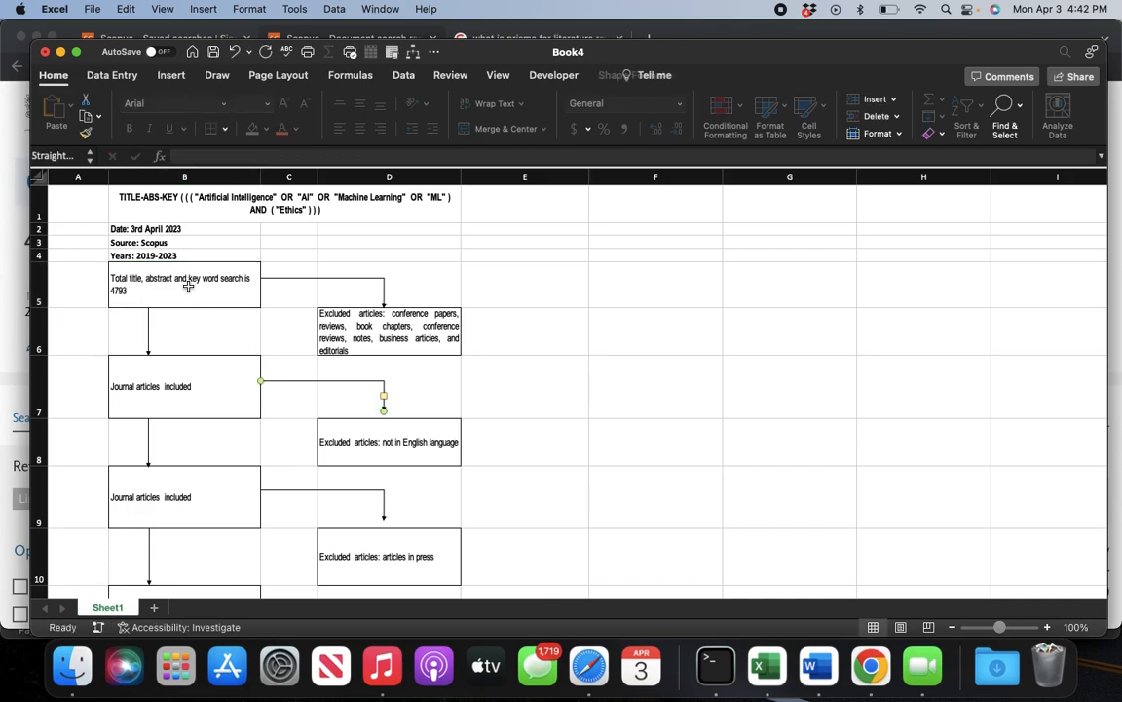
pyautogui.scroll(5, 188, 286)
pyautogui.hscroll(-1, 311, 323)
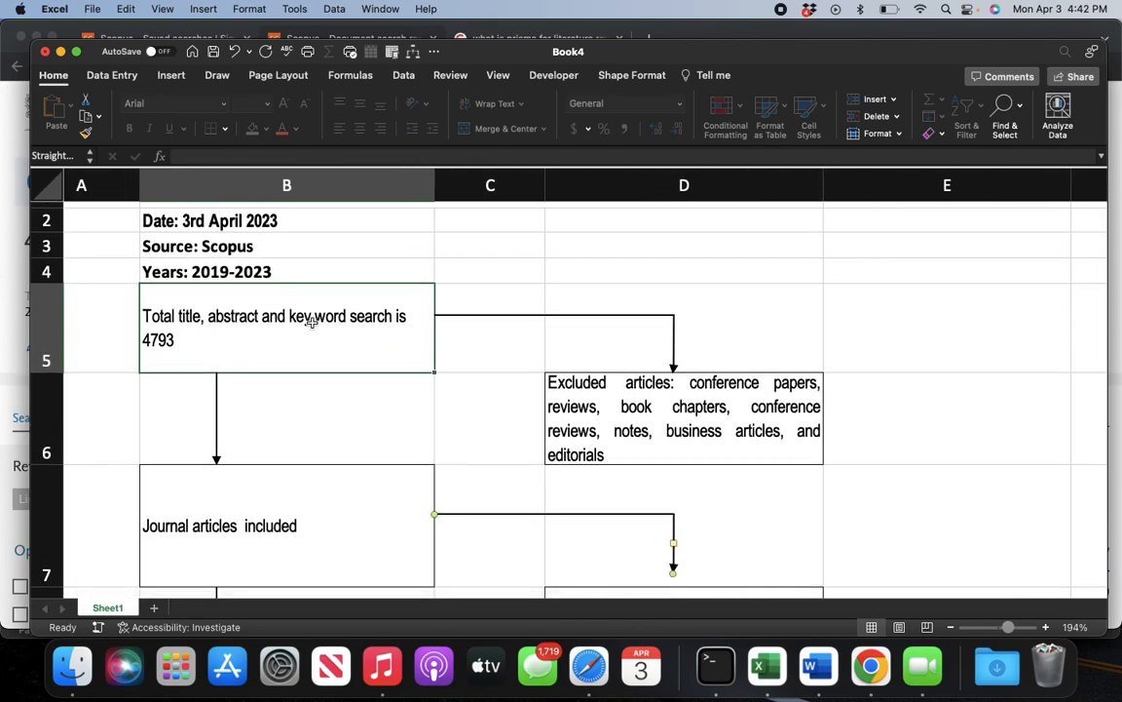
# Switch to Scopus in Chrome and limit the results to the document type Article
pyautogui.press('super+Tab')
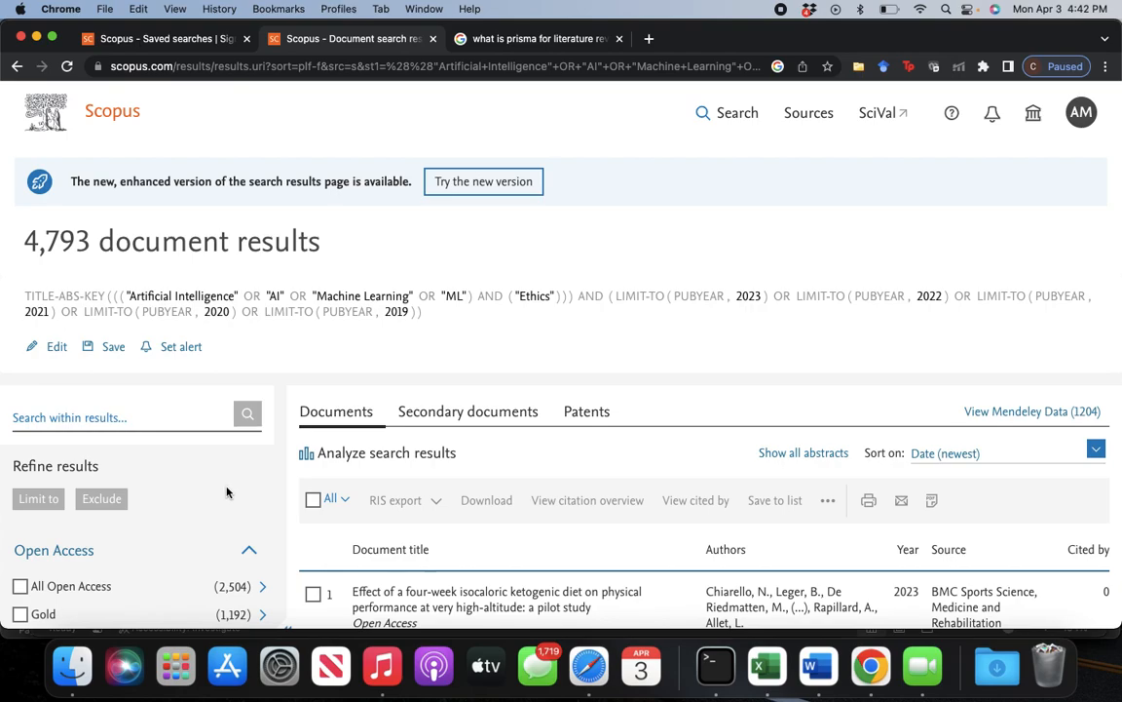
pyautogui.scroll(-3, 226, 491)
pyautogui.scroll(-8, 226, 491)
pyautogui.scroll(12, 226, 491)
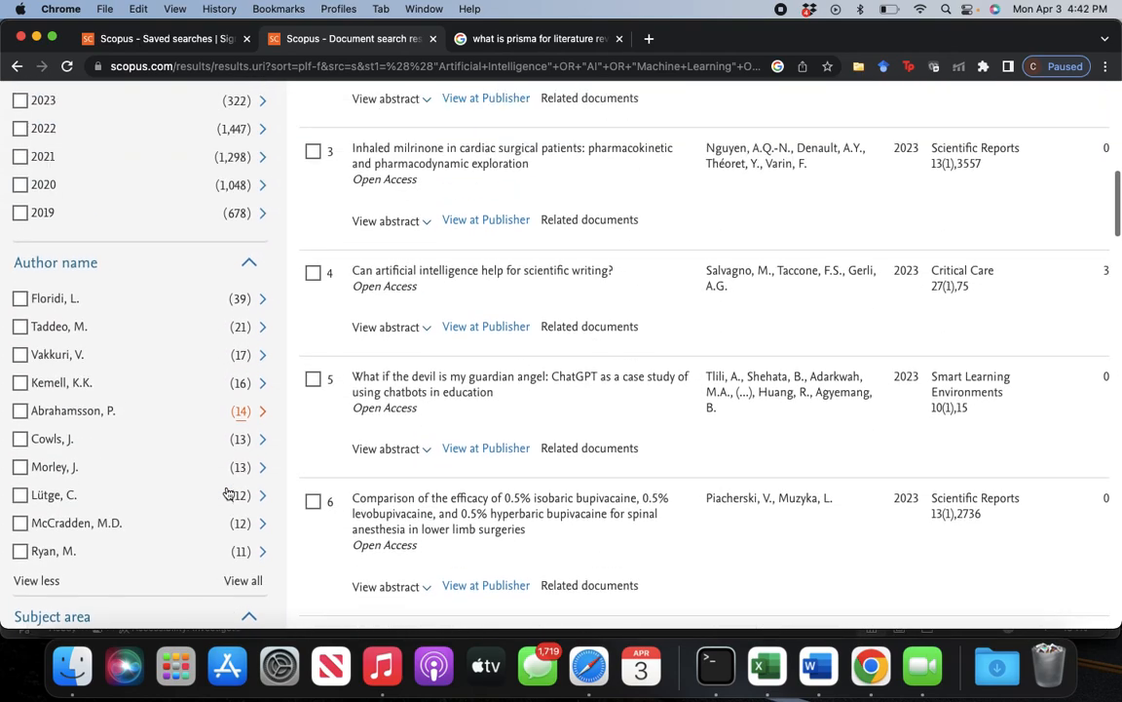
pyautogui.scroll(-10, 188, 292)
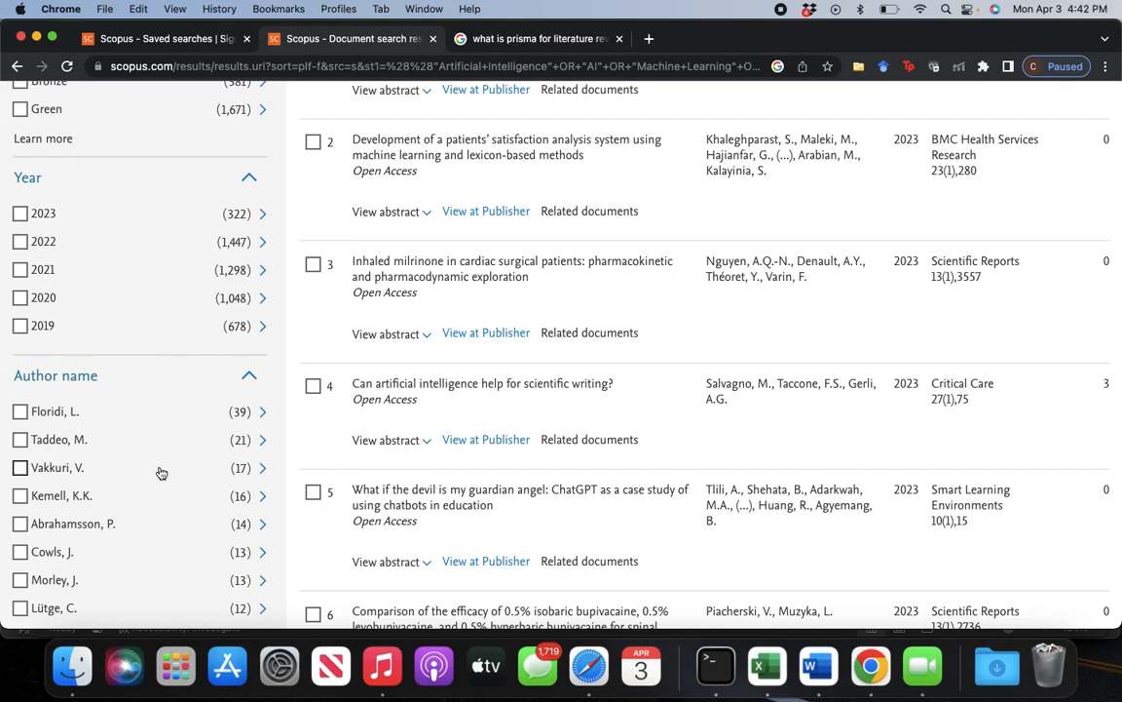
pyautogui.scroll(-8, 161, 473)
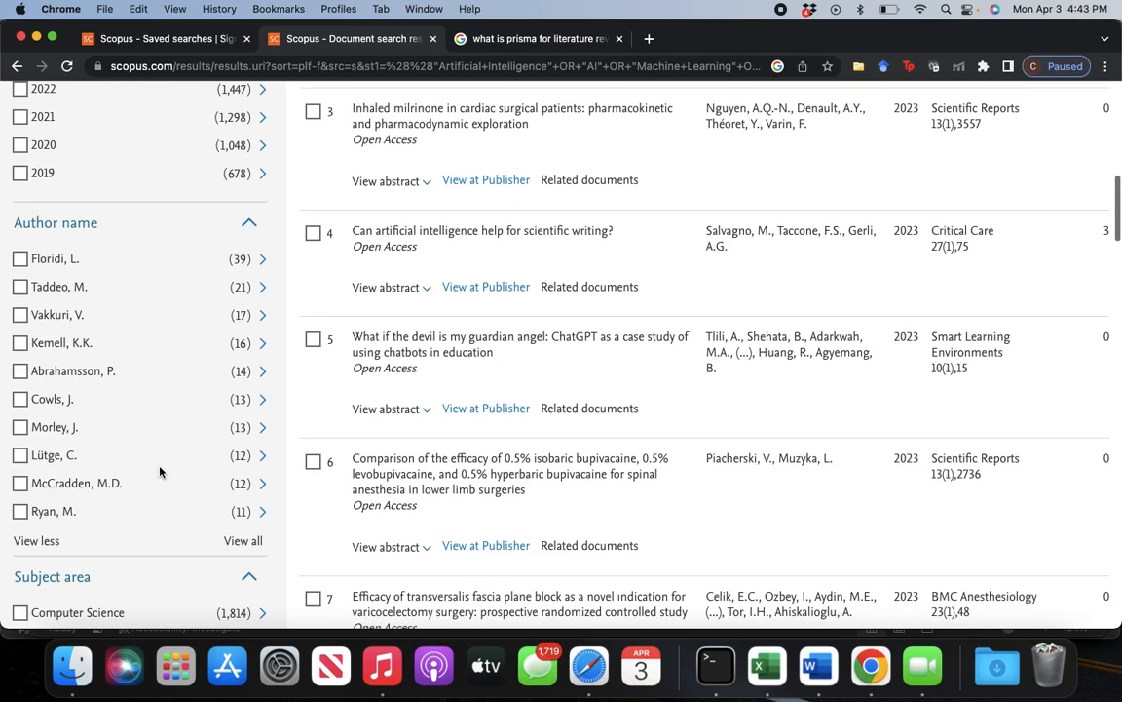
pyautogui.scroll(-5, 161, 473)
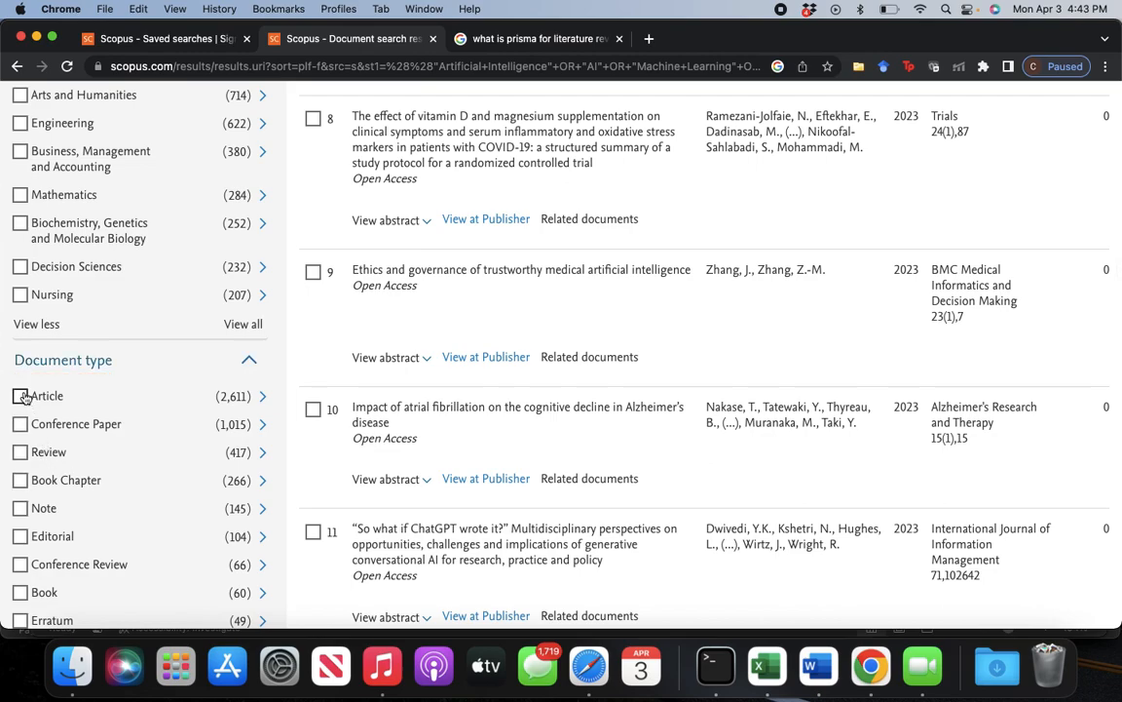
pyautogui.click(26, 400)
pyautogui.scroll(15, 138, 479)
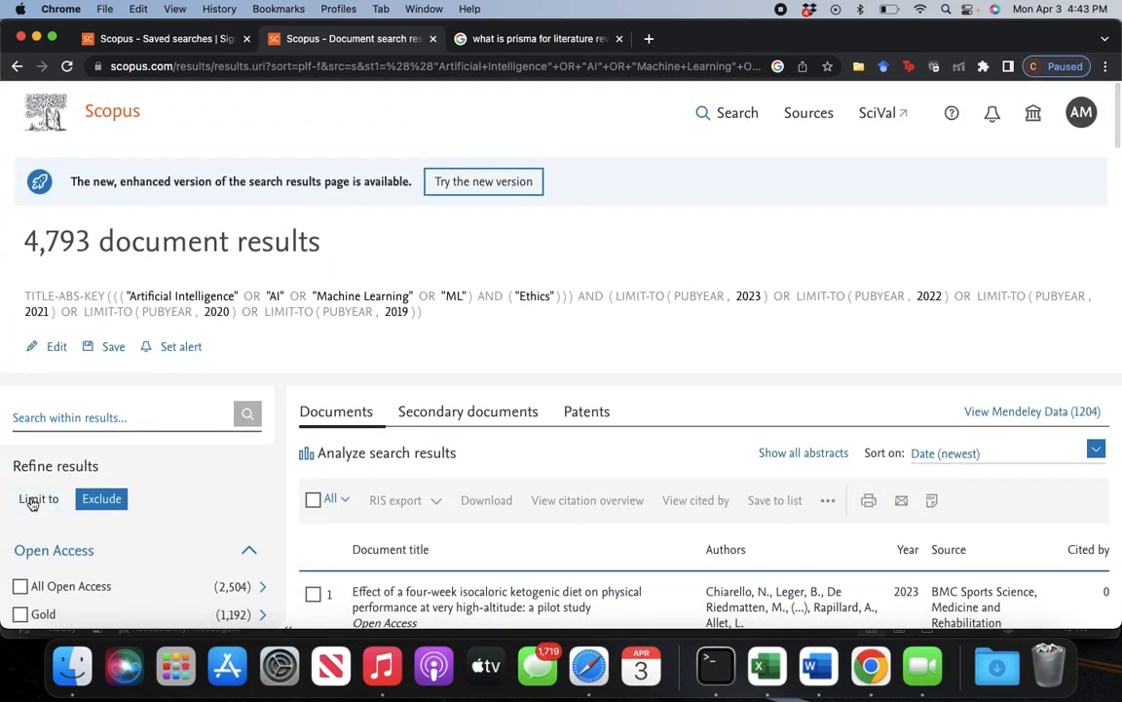
pyautogui.click(32, 500)
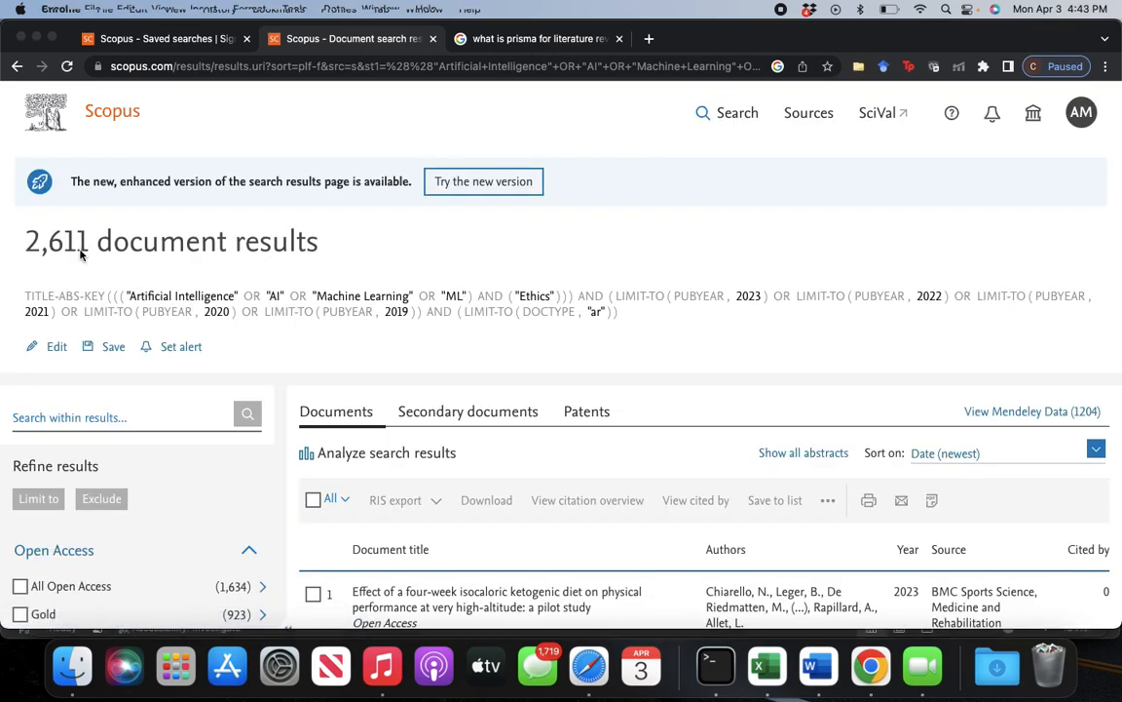
pyautogui.press('super+Tab')
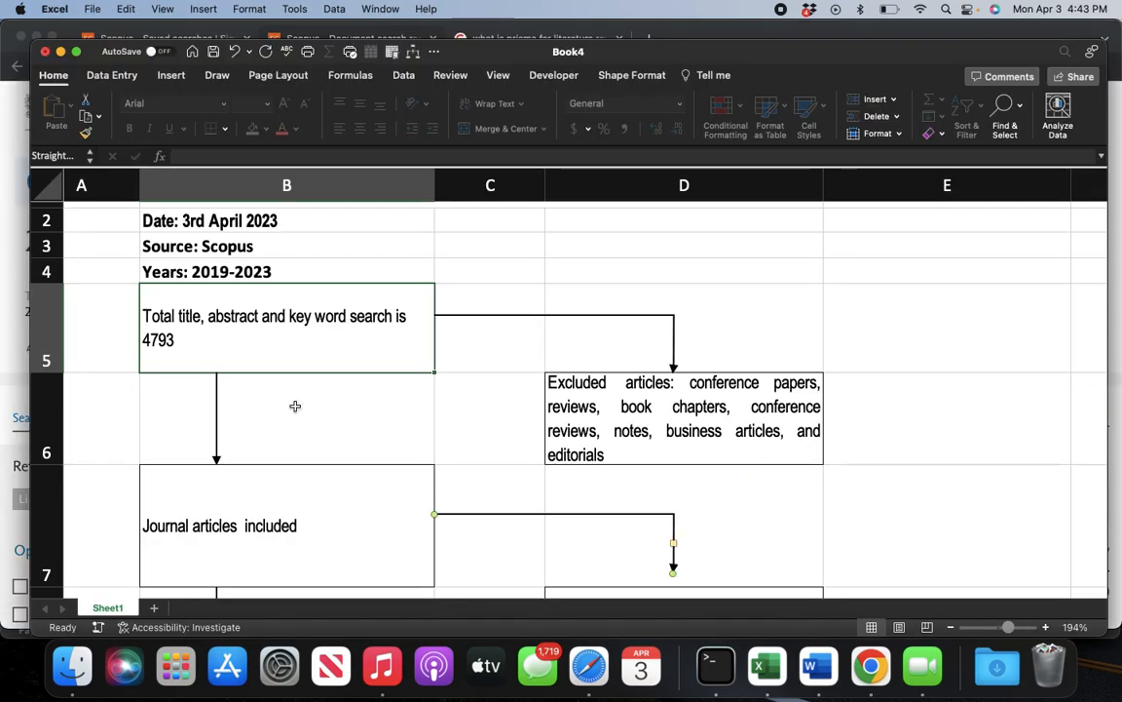
pyautogui.doubleClick(639, 384)
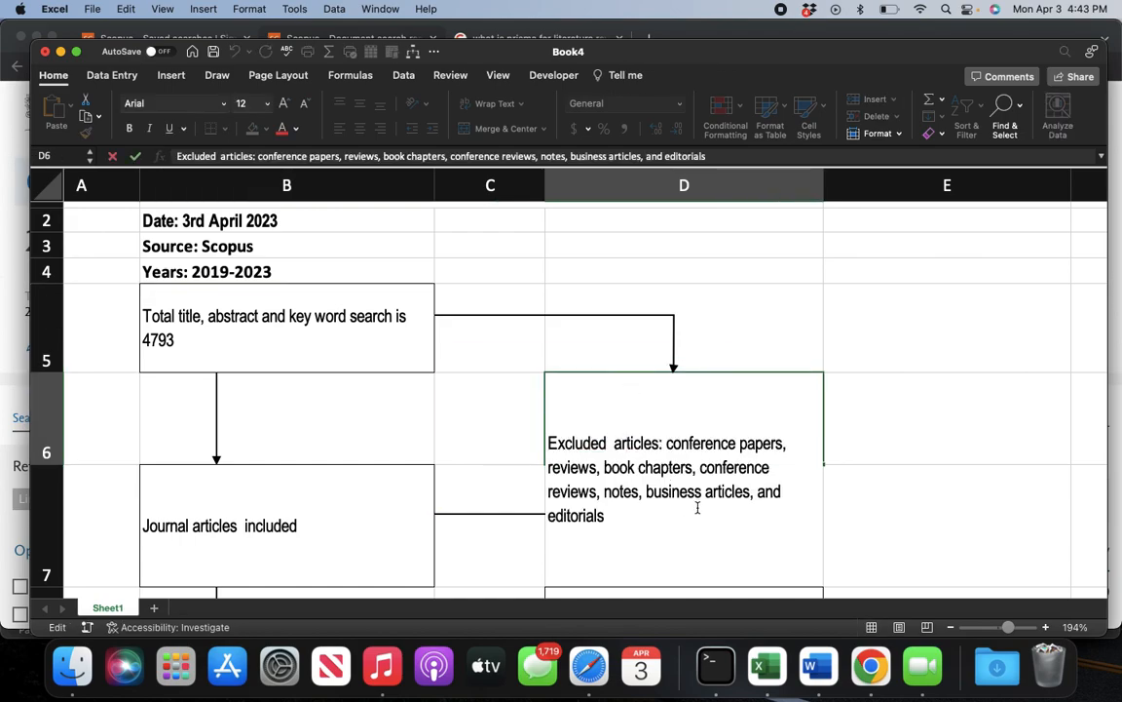
pyautogui.click(483, 444)
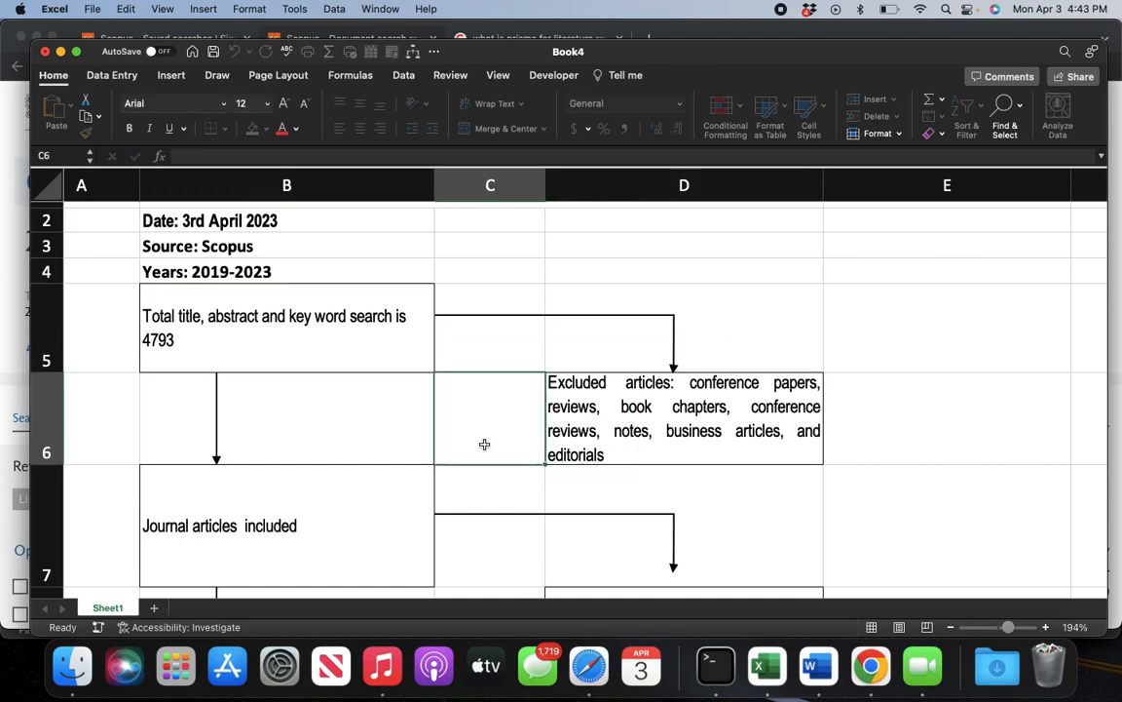
pyautogui.doubleClick(671, 384)
pyautogui.click(661, 444)
pyautogui.press('Left')
pyautogui.press('Left')
pyautogui.press('Left')
pyautogui.press('Left')
pyautogui.press('Left')
pyautogui.press('Left')
pyautogui.press('Left')
pyautogui.press('Left')
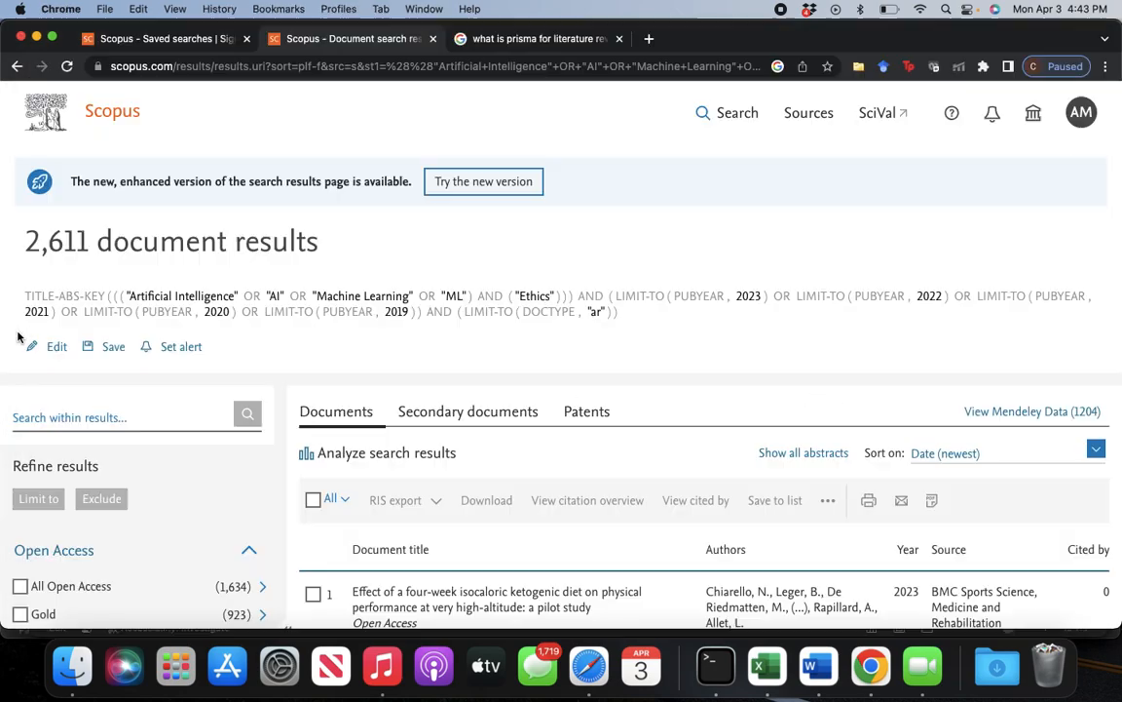
pyautogui.click(18, 336)
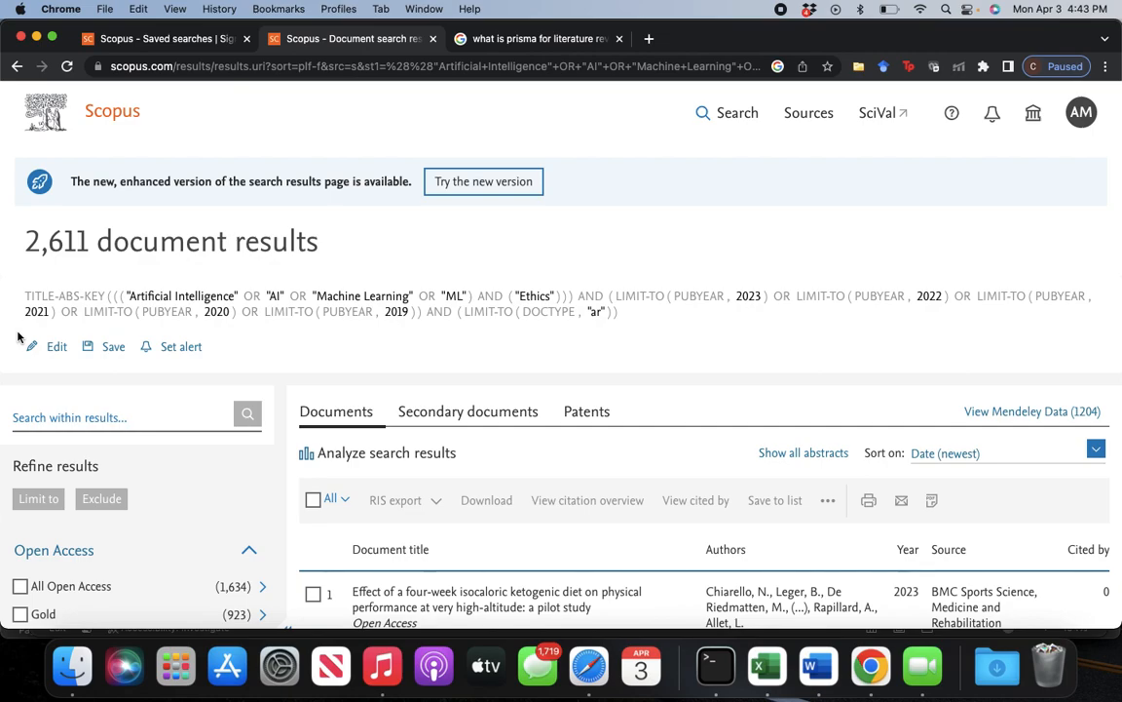
# Switch to Excel and insert the count 2182 after "Excluded" in the conference papers and reviews exclusion box in cell D6
pyautogui.press('super+Tab')
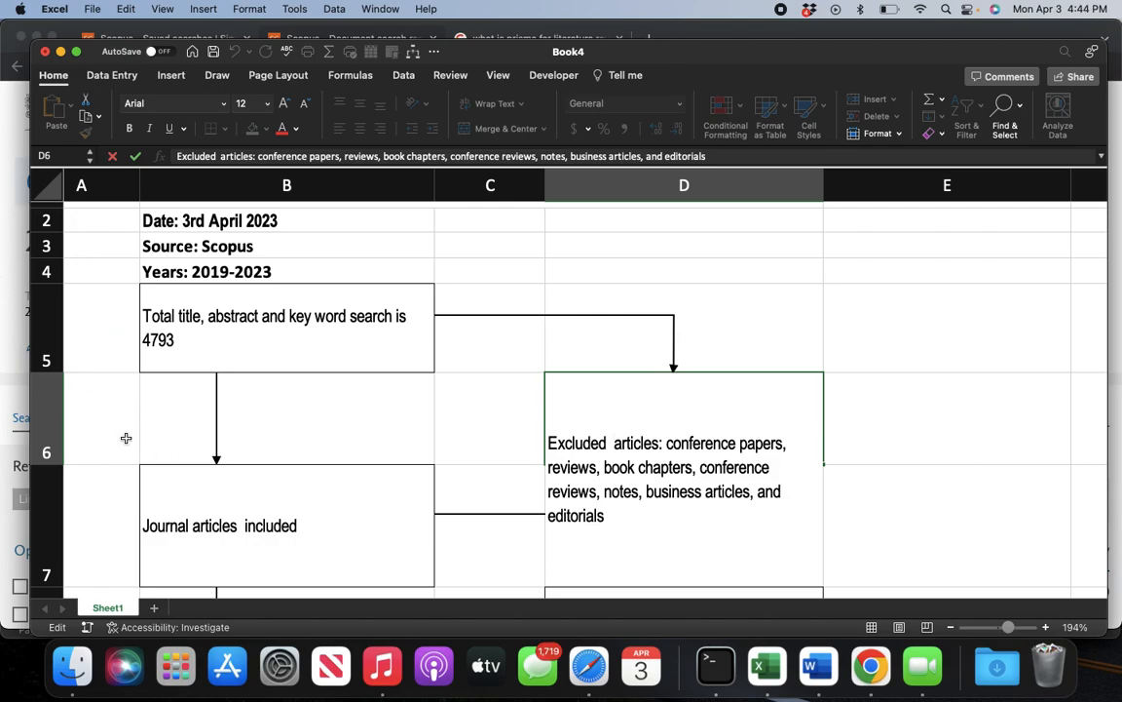
pyautogui.click(250, 472)
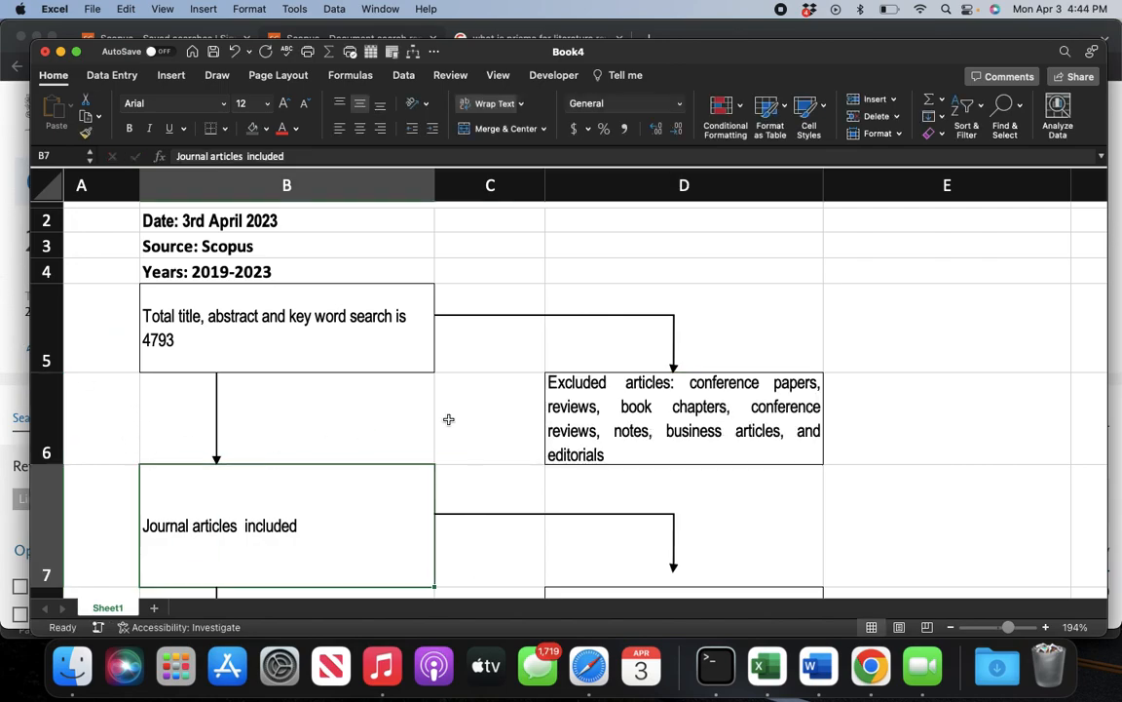
pyautogui.doubleClick(619, 383)
pyautogui.click(605, 444)
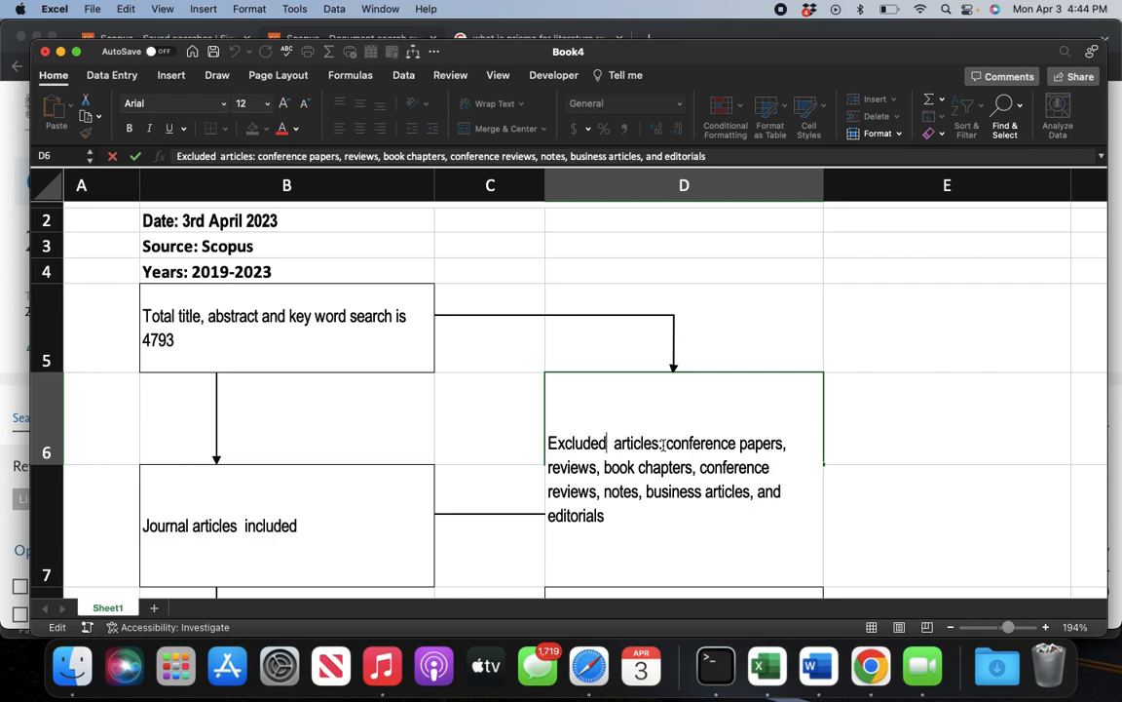
pyautogui.write('21')
pyautogui.press('BackSpace')
pyautogui.press('BackSpace')
pyautogui.write('21')
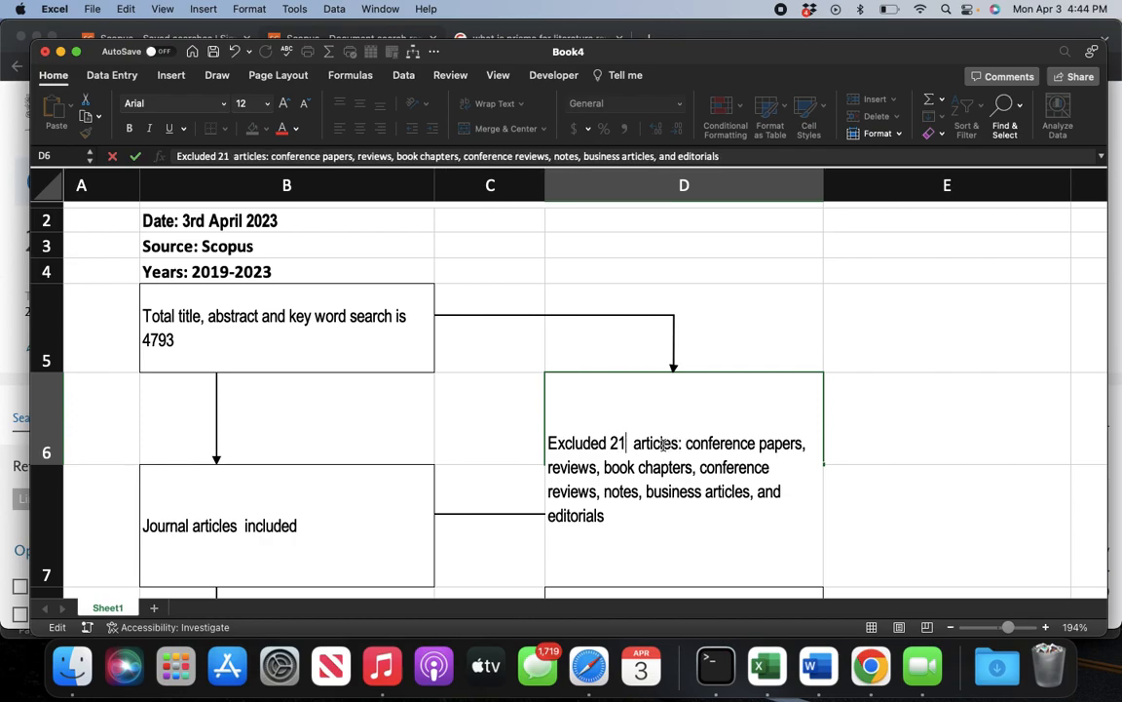
pyautogui.write('82')
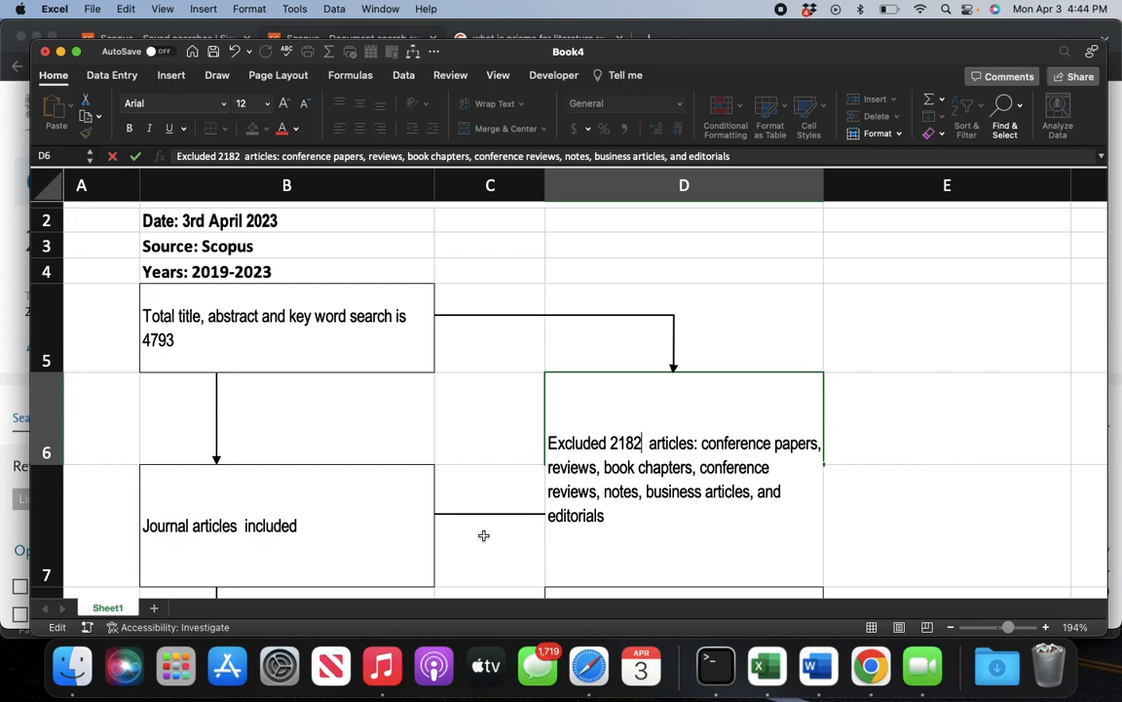
pyautogui.click(352, 505)
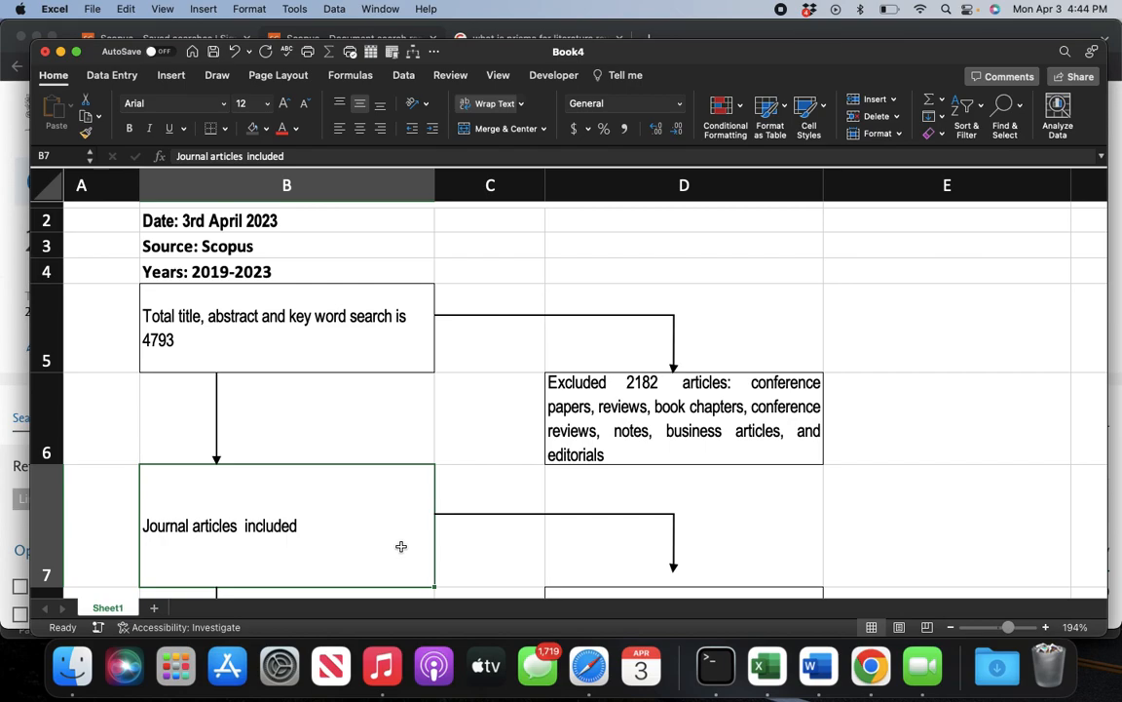
# Check the Scopus result count in Chrome, and in Excel append 2611 to the "Journal articles included" box in cell B7
pyautogui.click(6, 421)
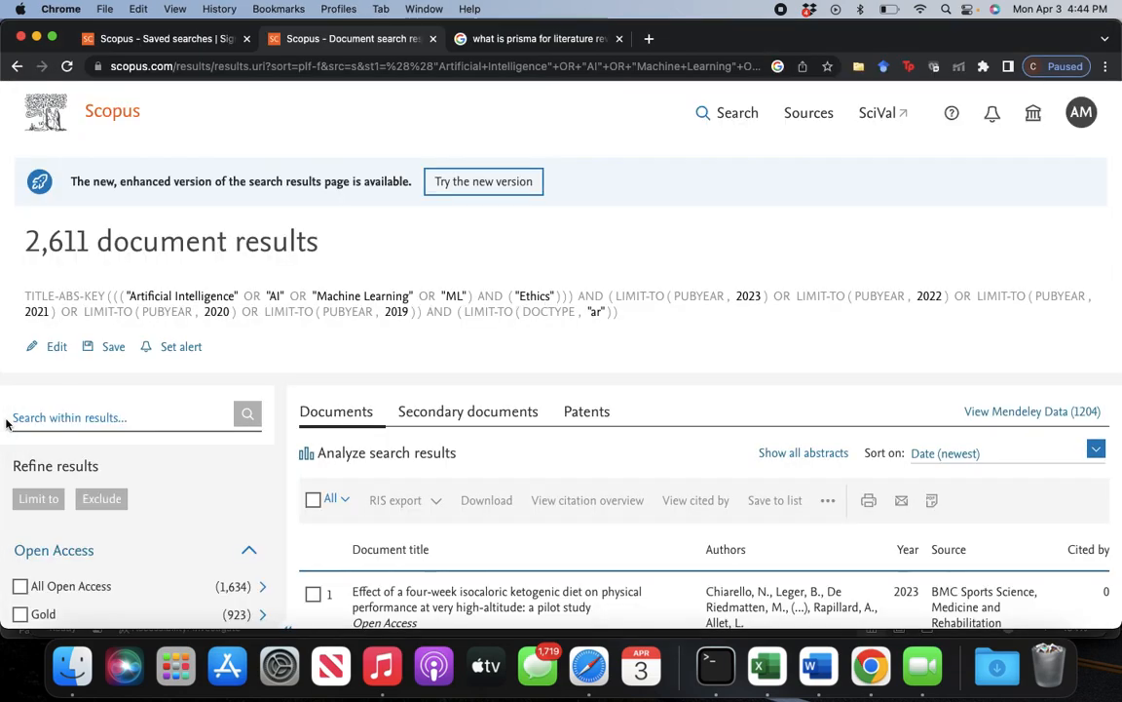
pyautogui.press('super+Tab')
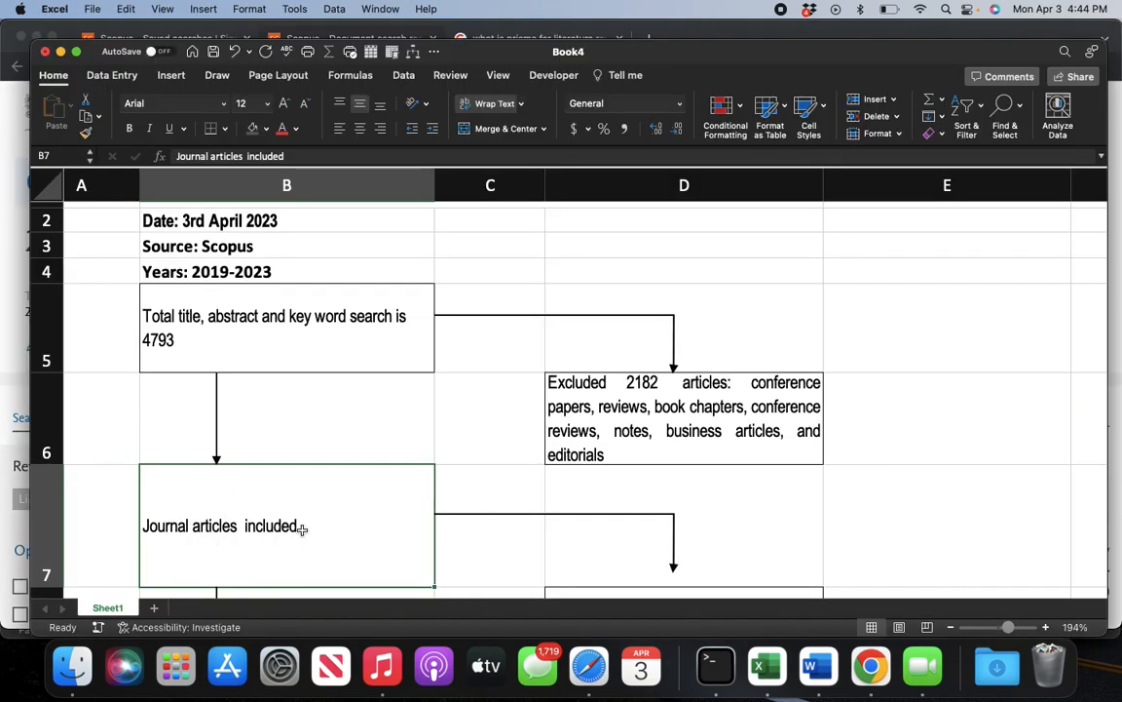
pyautogui.doubleClick(303, 527)
pyautogui.write('26')
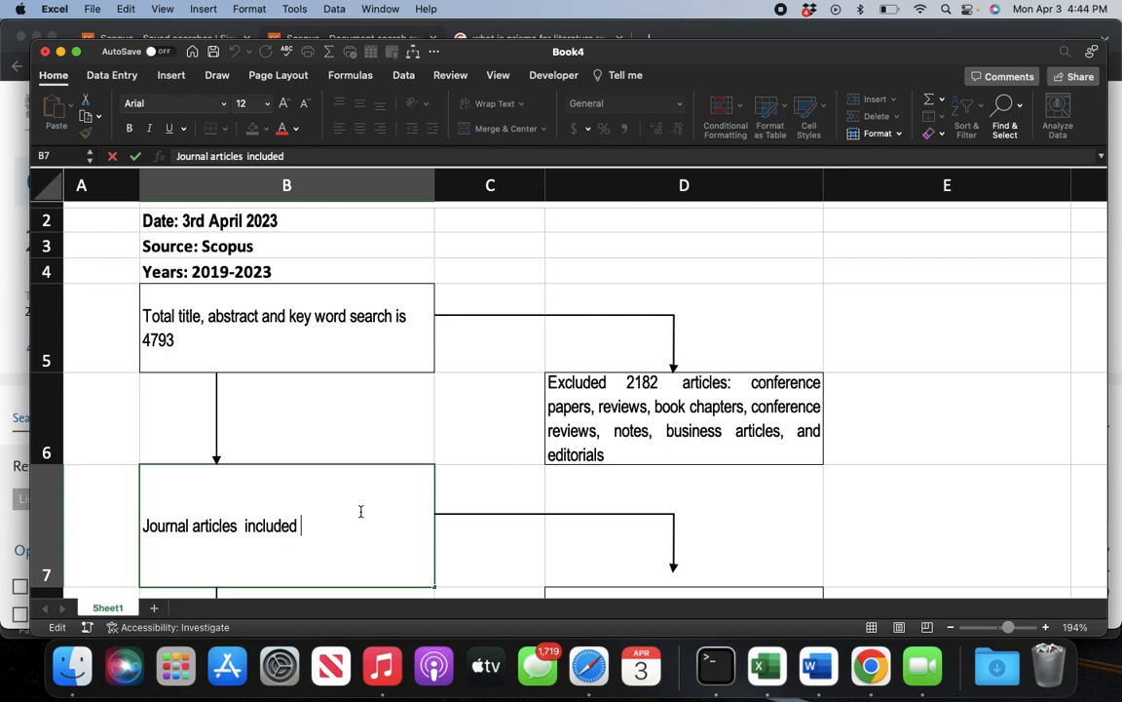
pyautogui.write('11')
pyautogui.click(942, 524)
pyautogui.scroll(-3, 943, 524)
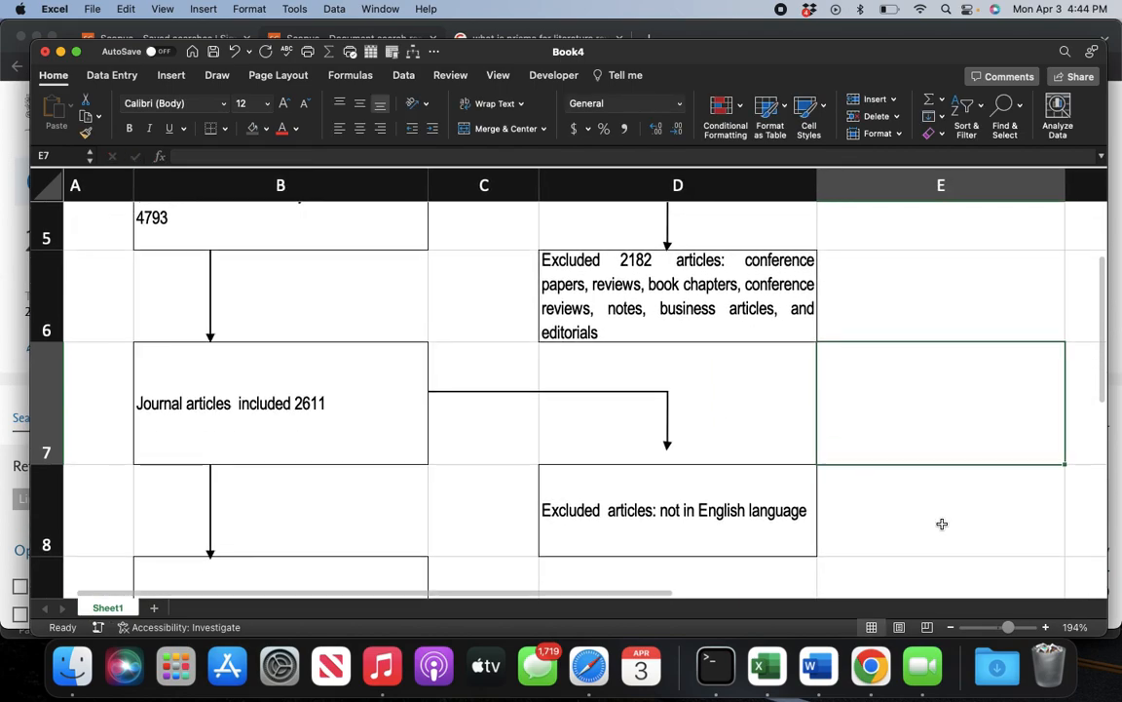
# Switch to Scopus in Chrome and limit the results to the publication stage Final
pyautogui.press('super+Tab')
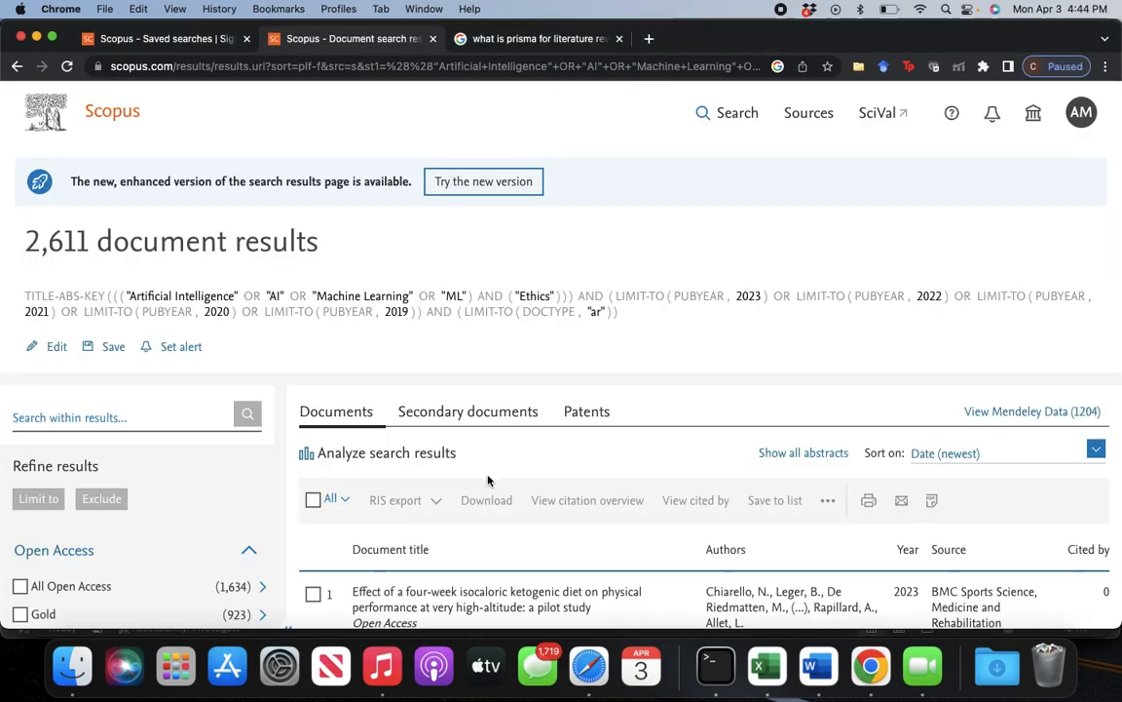
pyautogui.scroll(-3, 211, 510)
pyautogui.scroll(-10, 212, 509)
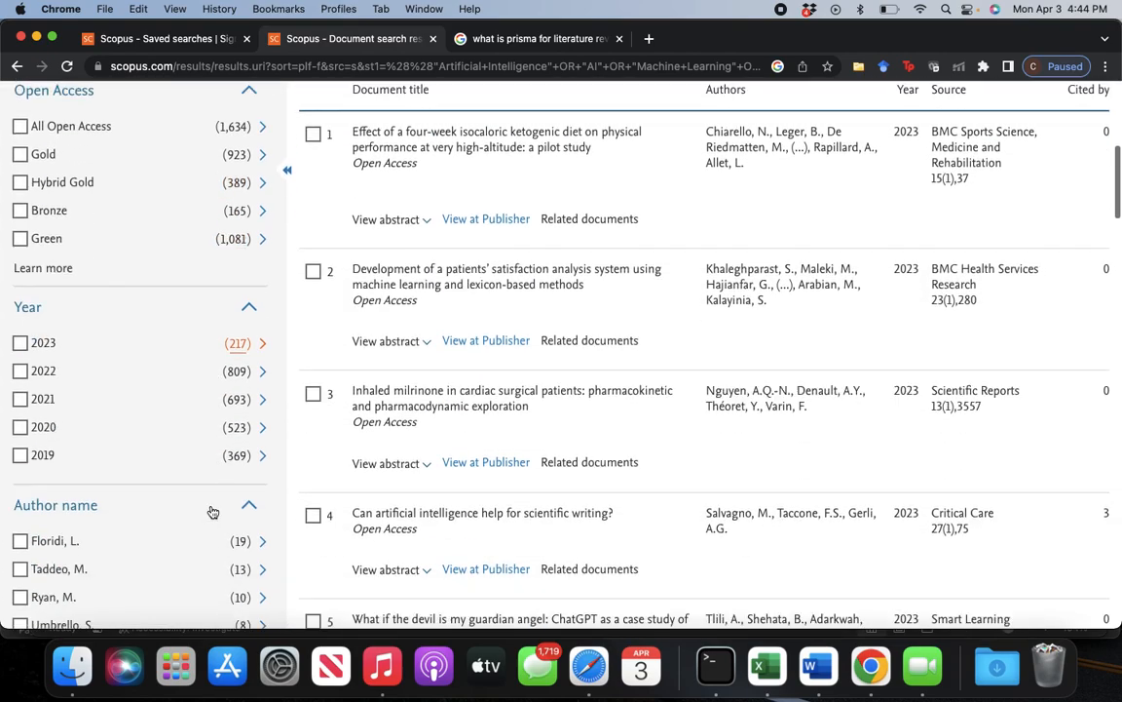
pyautogui.scroll(-5, 212, 510)
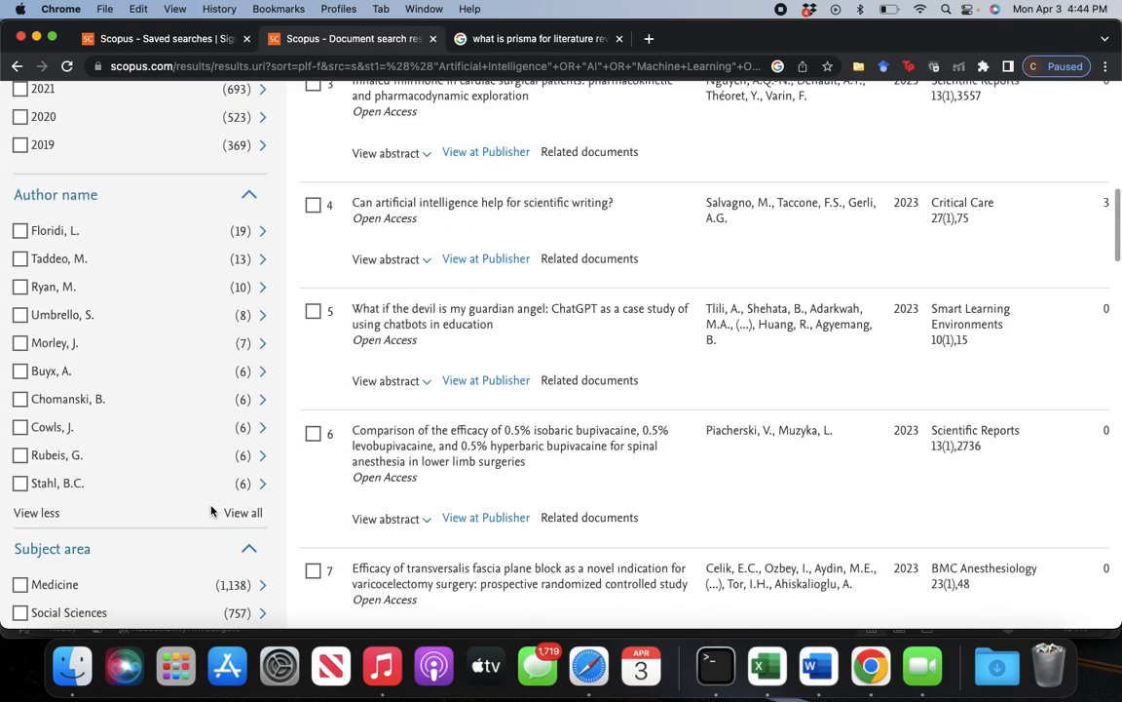
pyautogui.scroll(-6, 211, 509)
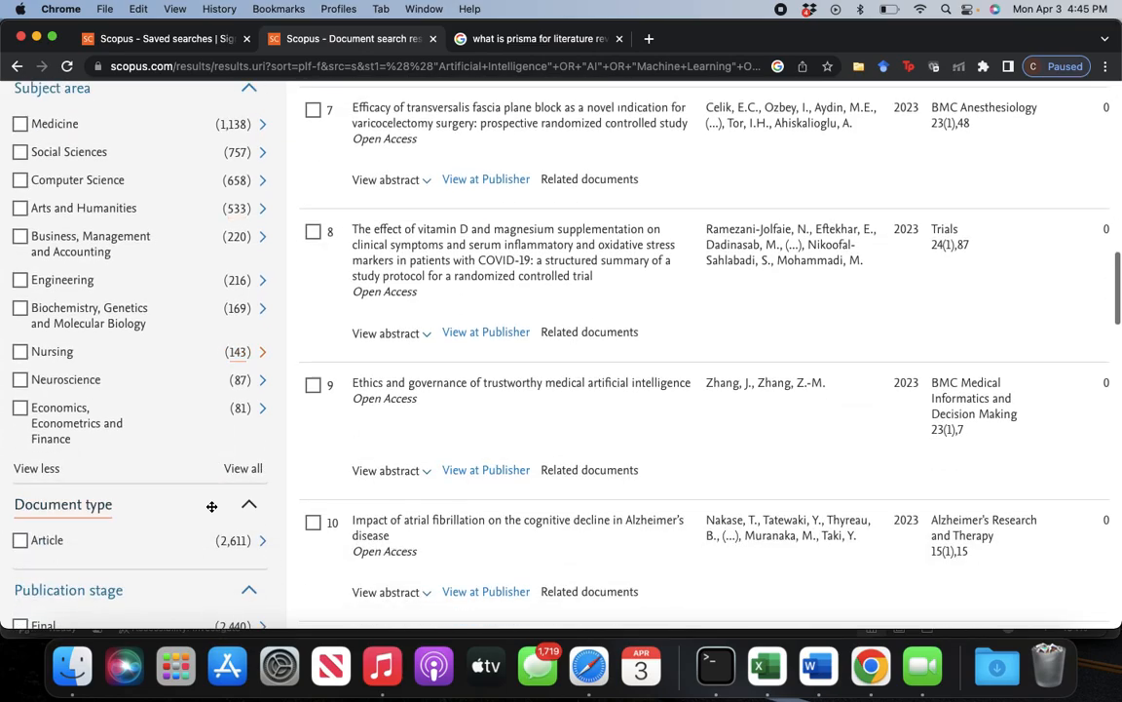
pyautogui.scroll(10, 212, 506)
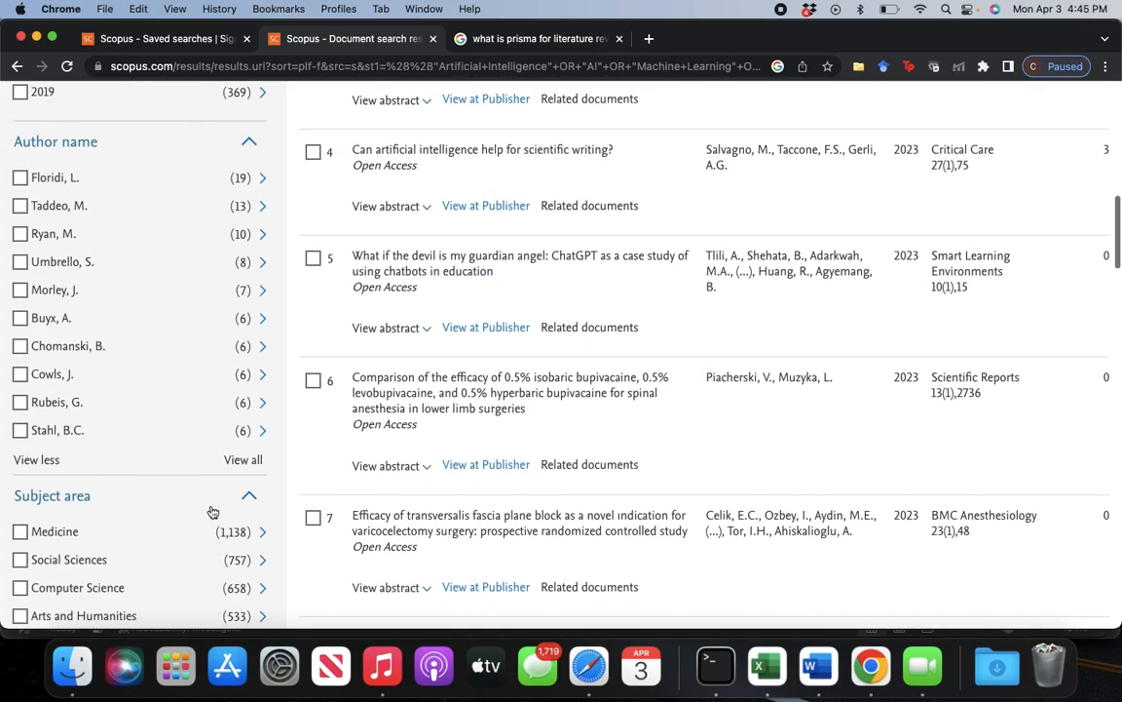
pyautogui.scroll(-8, 211, 507)
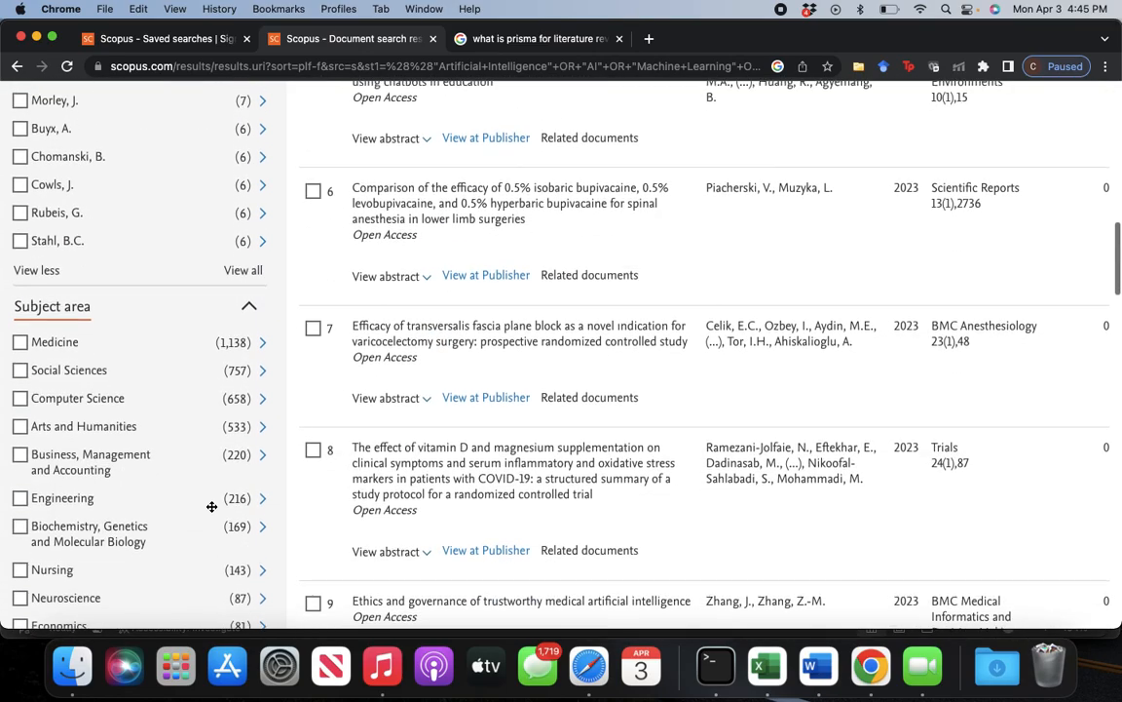
pyautogui.scroll(-2, 211, 510)
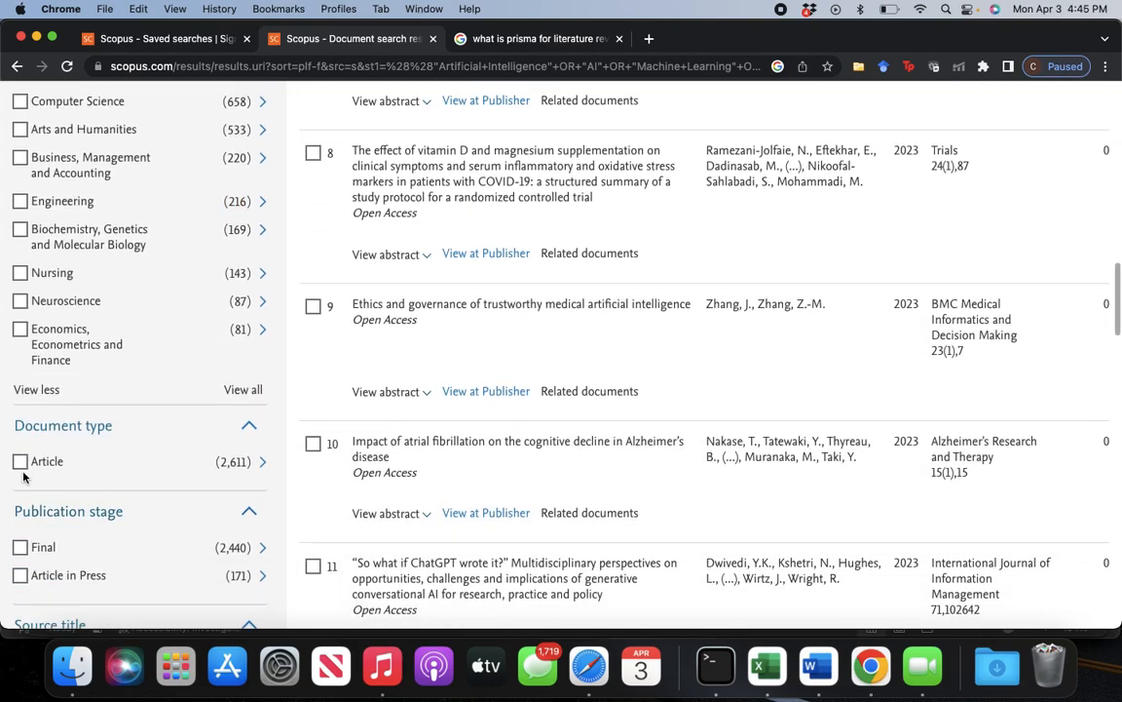
pyautogui.scroll(-2, 60, 473)
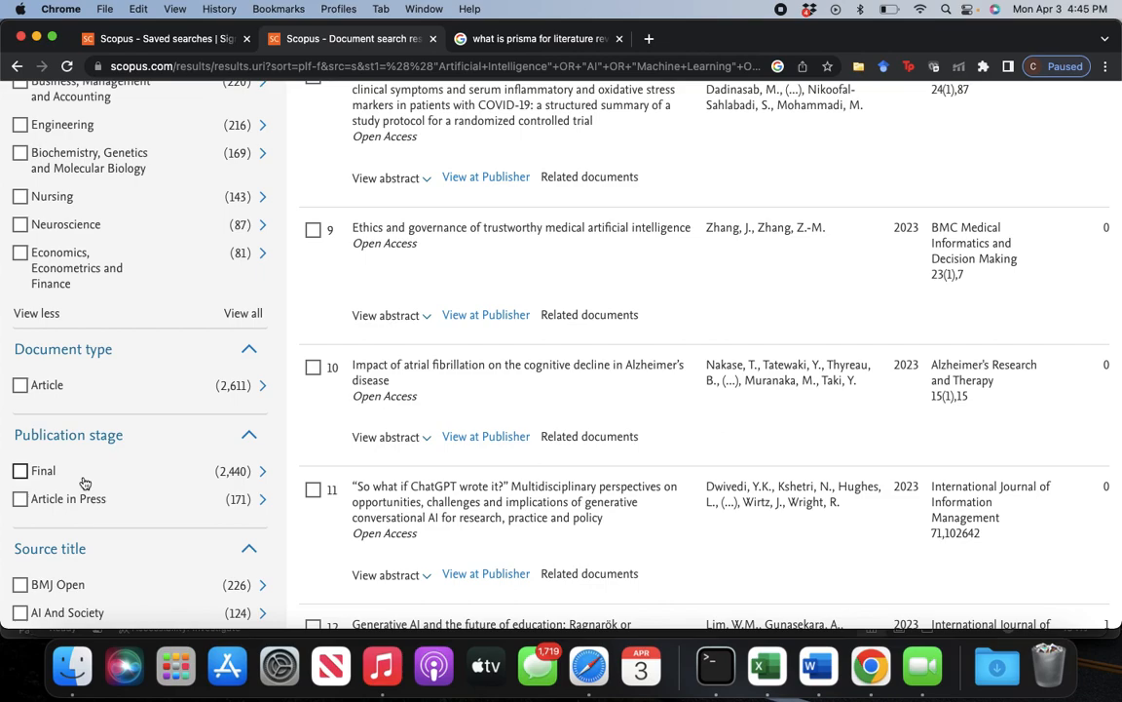
pyautogui.click(20, 472)
pyautogui.scroll(20, 162, 509)
pyautogui.scroll(-2, 157, 508)
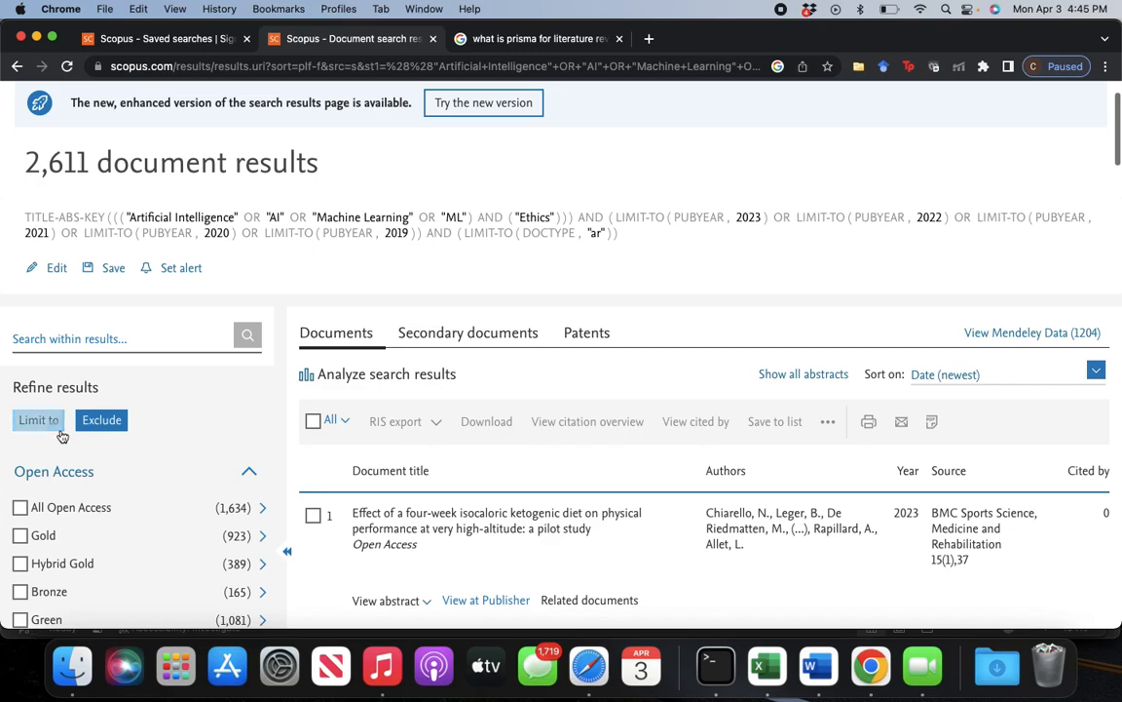
pyautogui.click(53, 429)
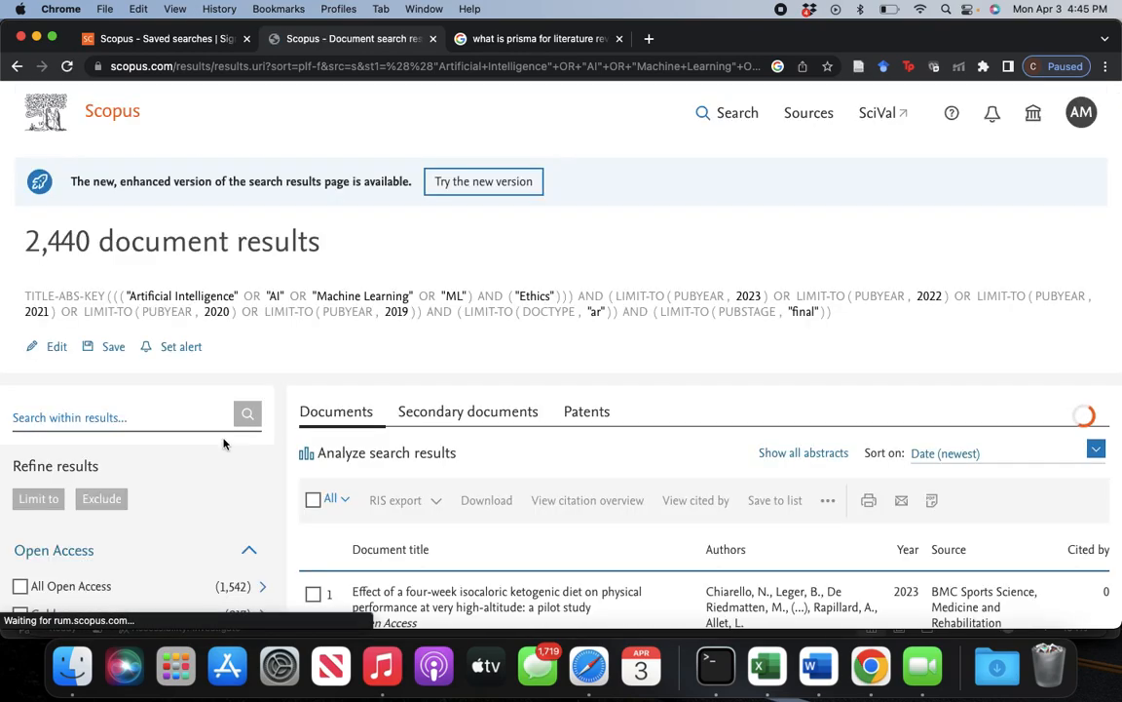
# Compare the Scopus result count with the Excel diagram and insert 171 after "Excluded" in the exclusion box in cell D8
pyautogui.press('super+Tab')
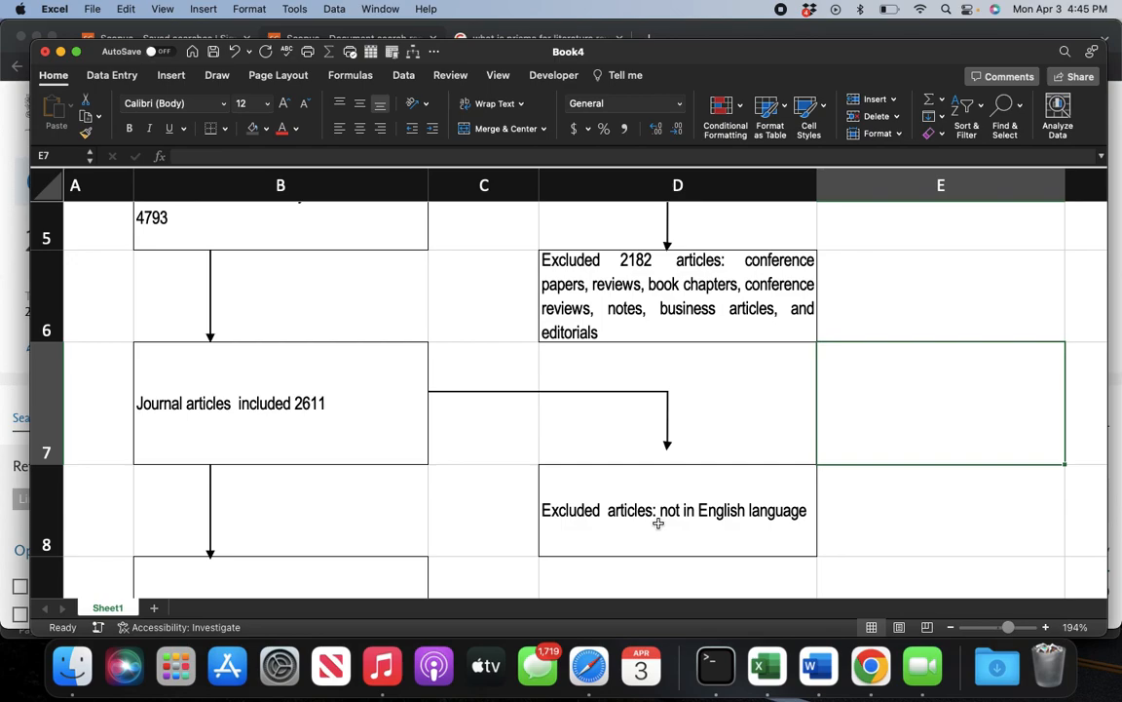
pyautogui.click(14, 310)
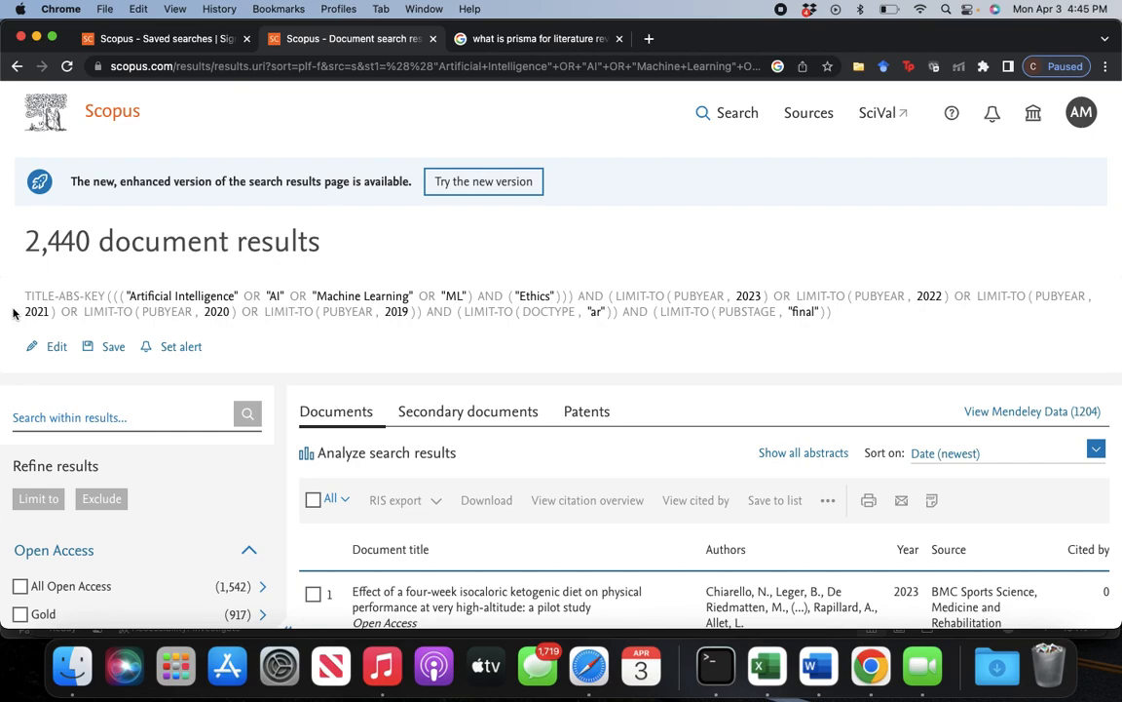
pyautogui.press('super+Tab')
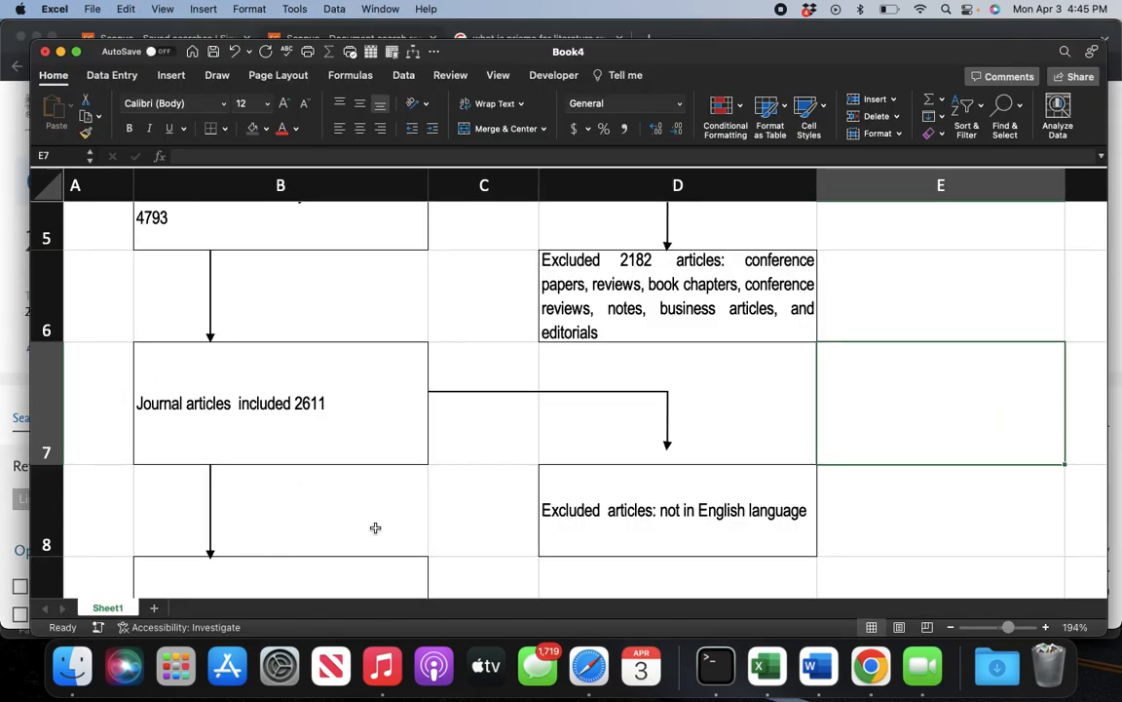
pyautogui.doubleClick(604, 513)
pyautogui.write('171')
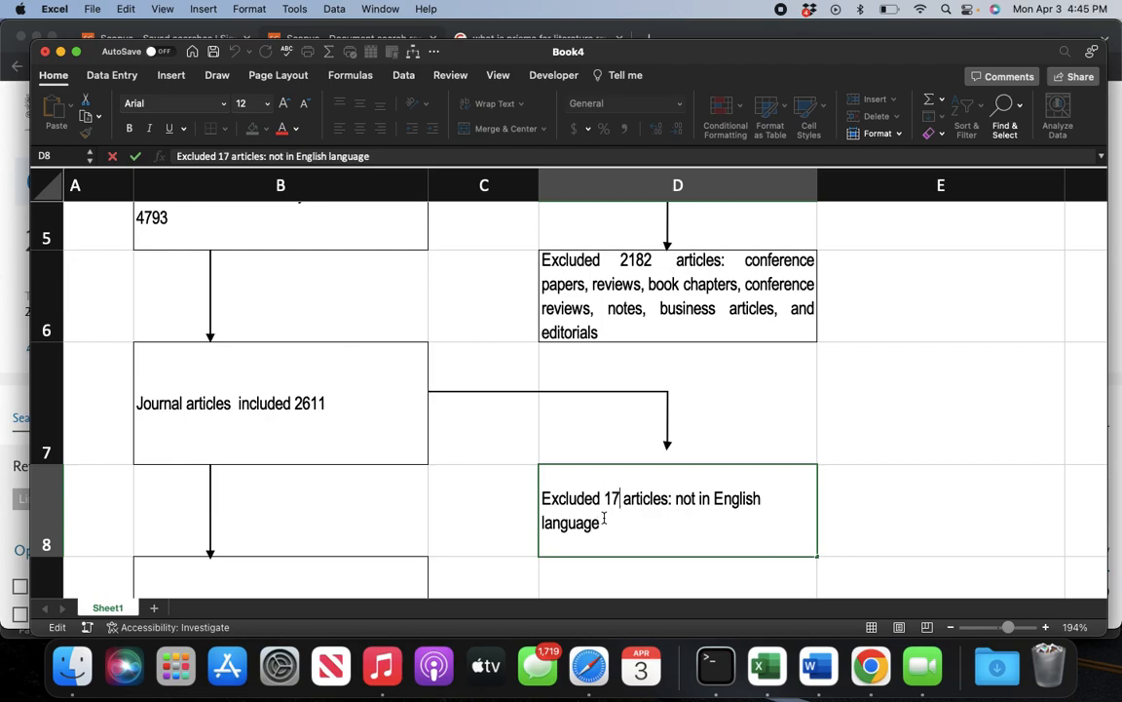
pyautogui.click(897, 525)
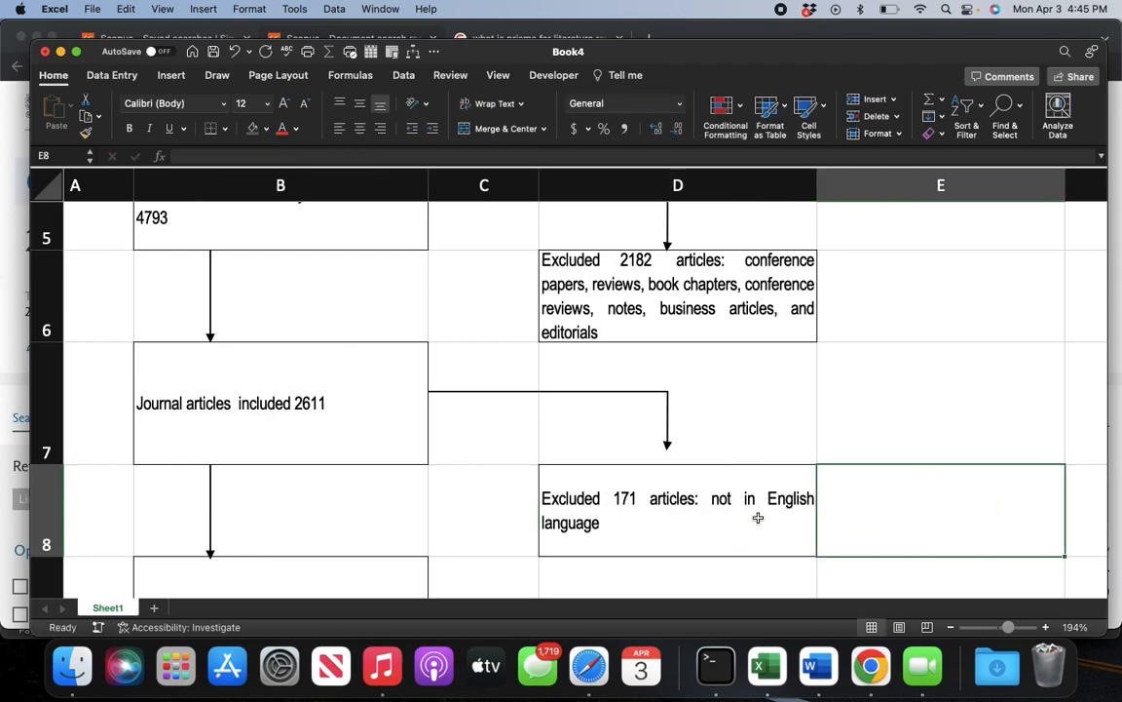
# Replace the exclusion reason in cell D8 with "articles in press", matching the publication stage filter
pyautogui.scroll(-2, 682, 518)
pyautogui.scroll(-3, 648, 518)
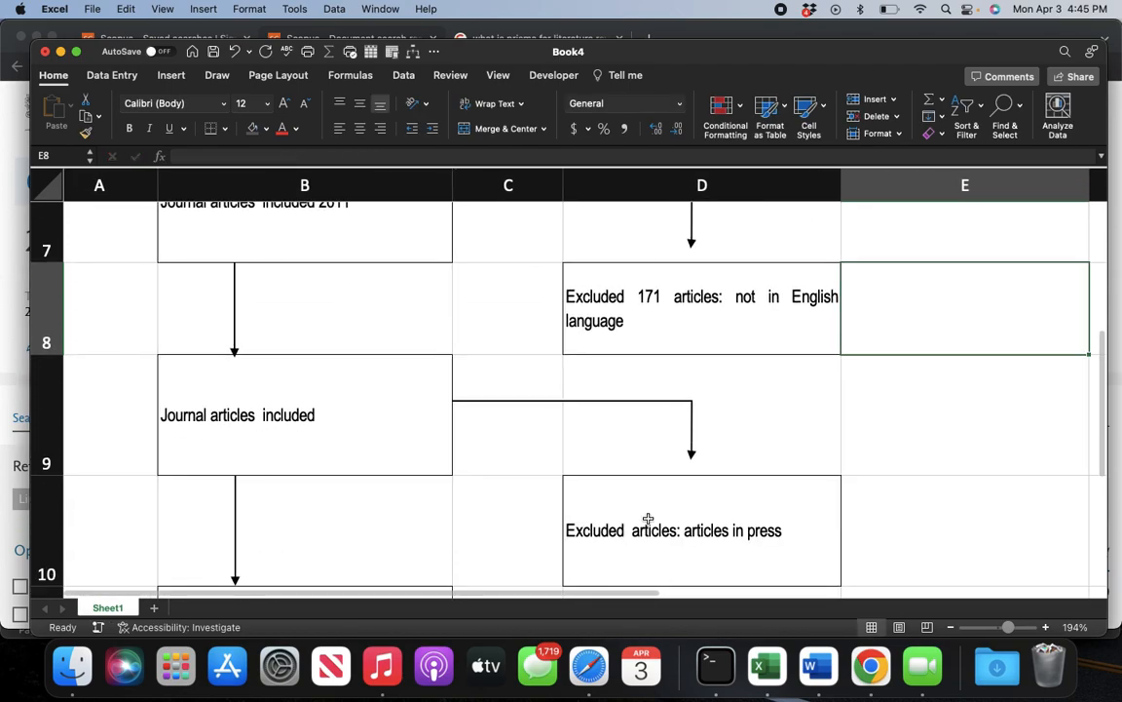
pyautogui.scroll(-2, 649, 521)
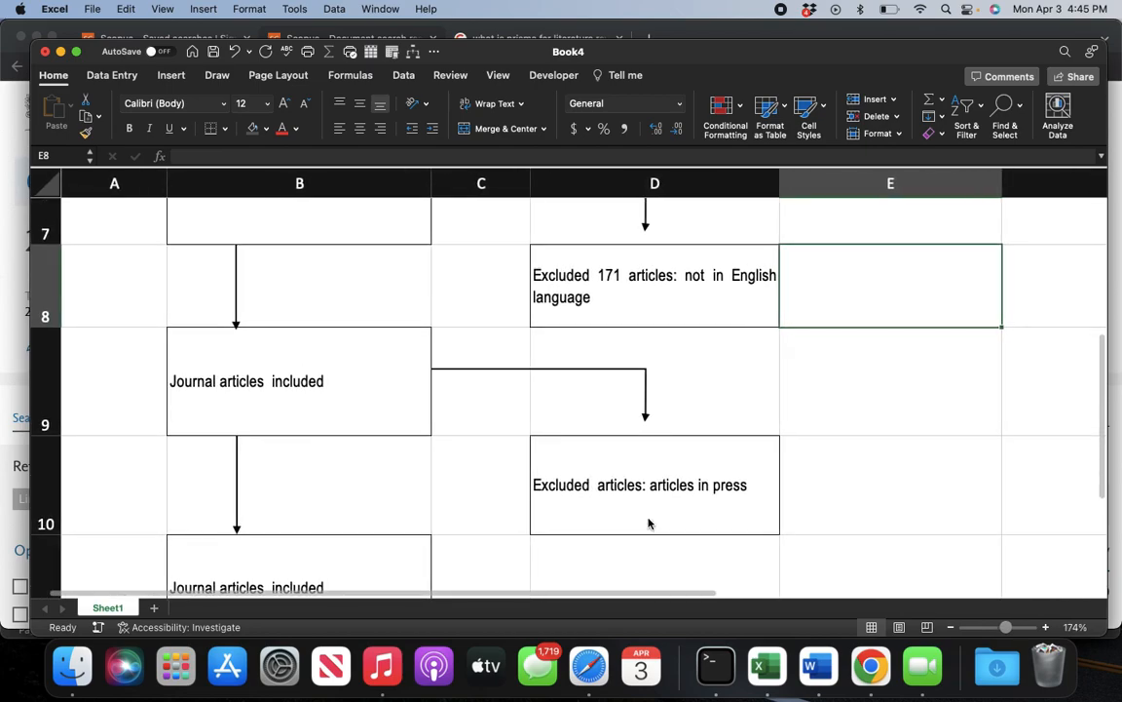
pyautogui.scroll(1, 648, 523)
pyautogui.hscroll(-1, 648, 523)
pyautogui.click(669, 309)
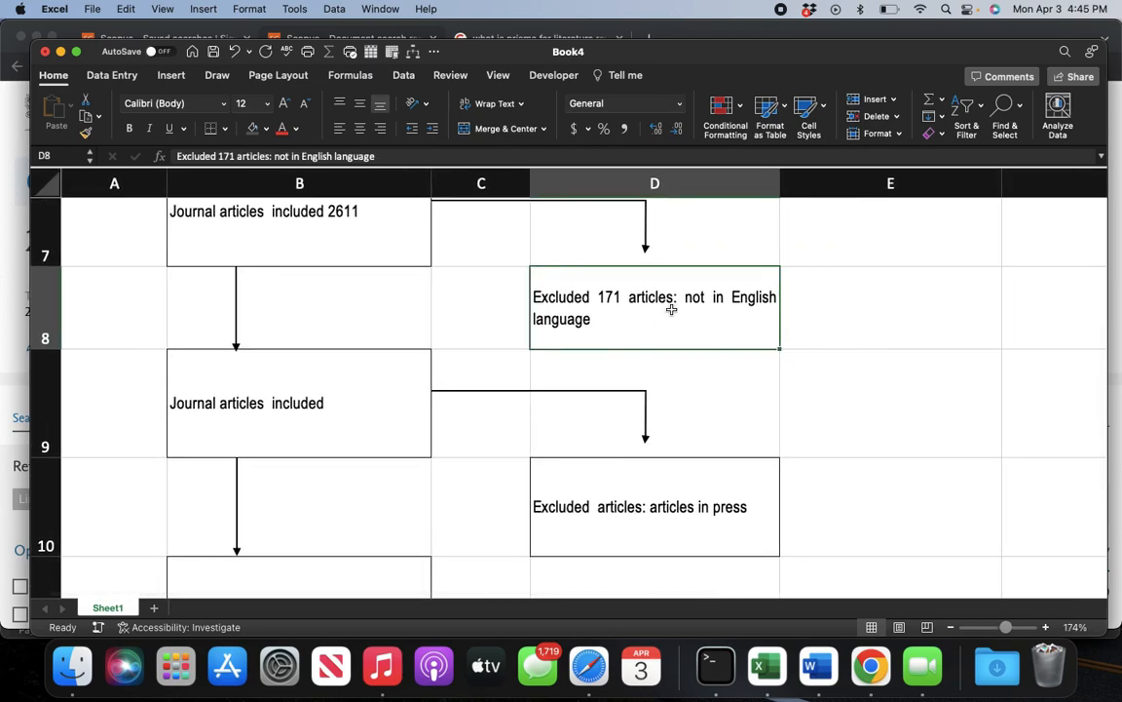
pyautogui.doubleClick(697, 303)
pyautogui.moveTo(684, 303); pyautogui.dragTo(682, 315)
pyautogui.write('articles i')
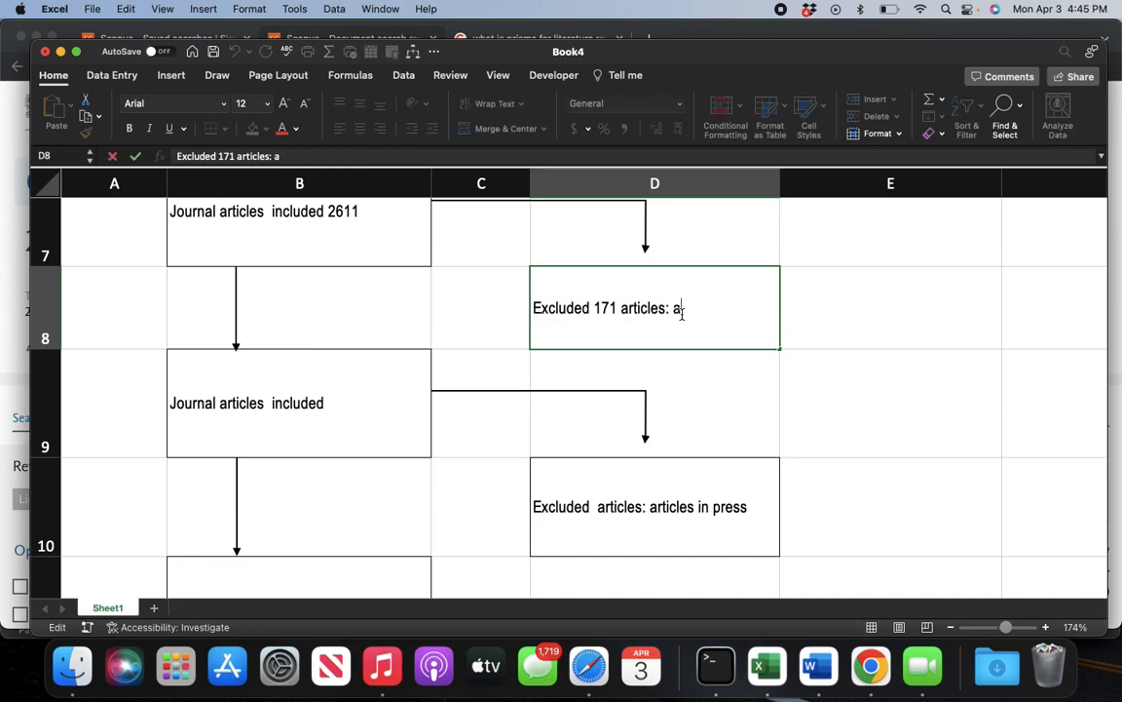
pyautogui.write('n press')
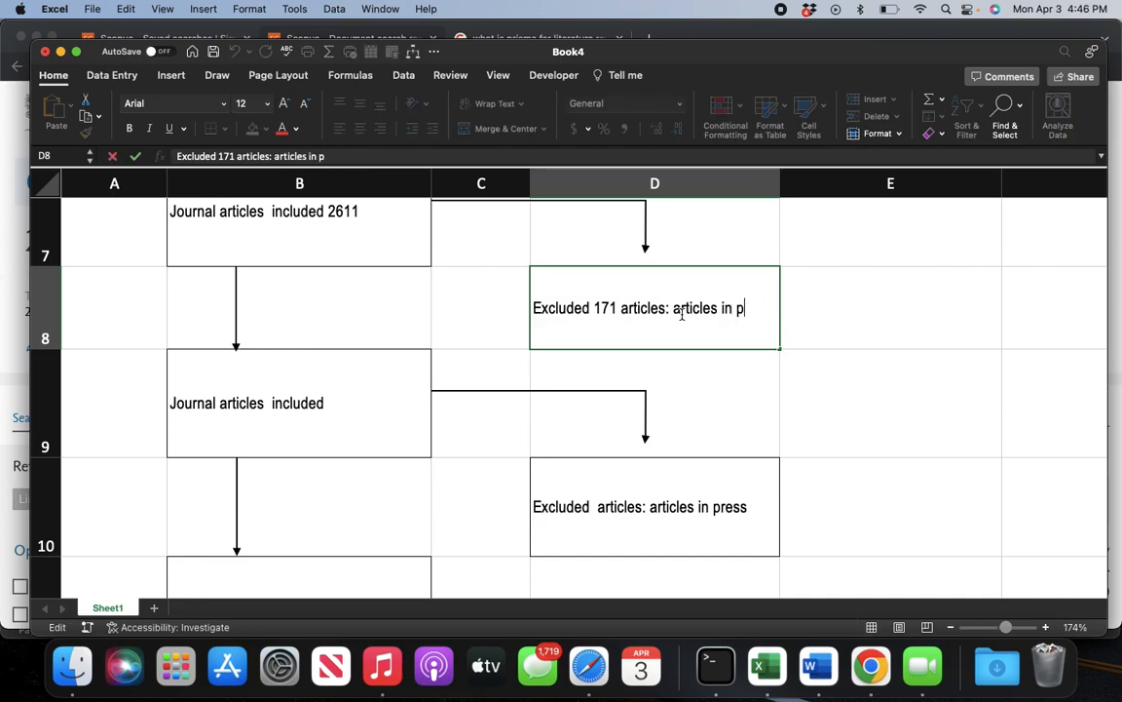
# Check the Scopus result count in Chrome, and in Excel append 2440 to the "Journal articles included" box in cell B9
pyautogui.click(301, 403)
pyautogui.press('super+Tab')
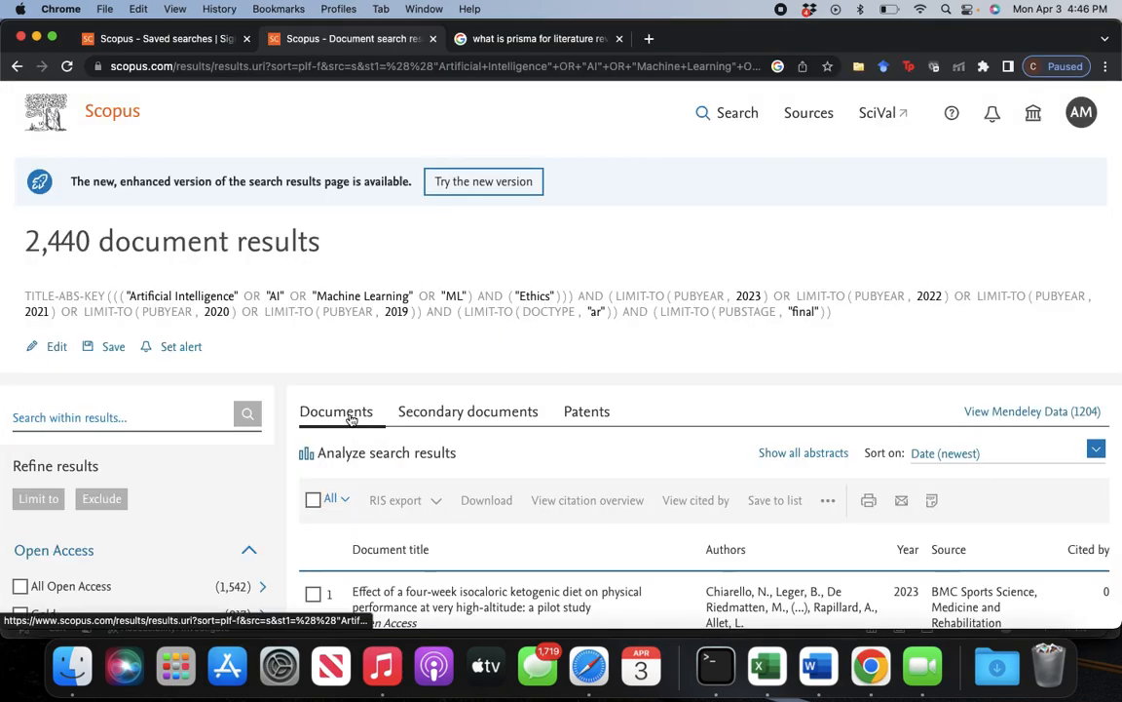
pyautogui.press('super+Tab')
pyautogui.doubleClick(305, 404)
pyautogui.write('2440')
pyautogui.click(861, 474)
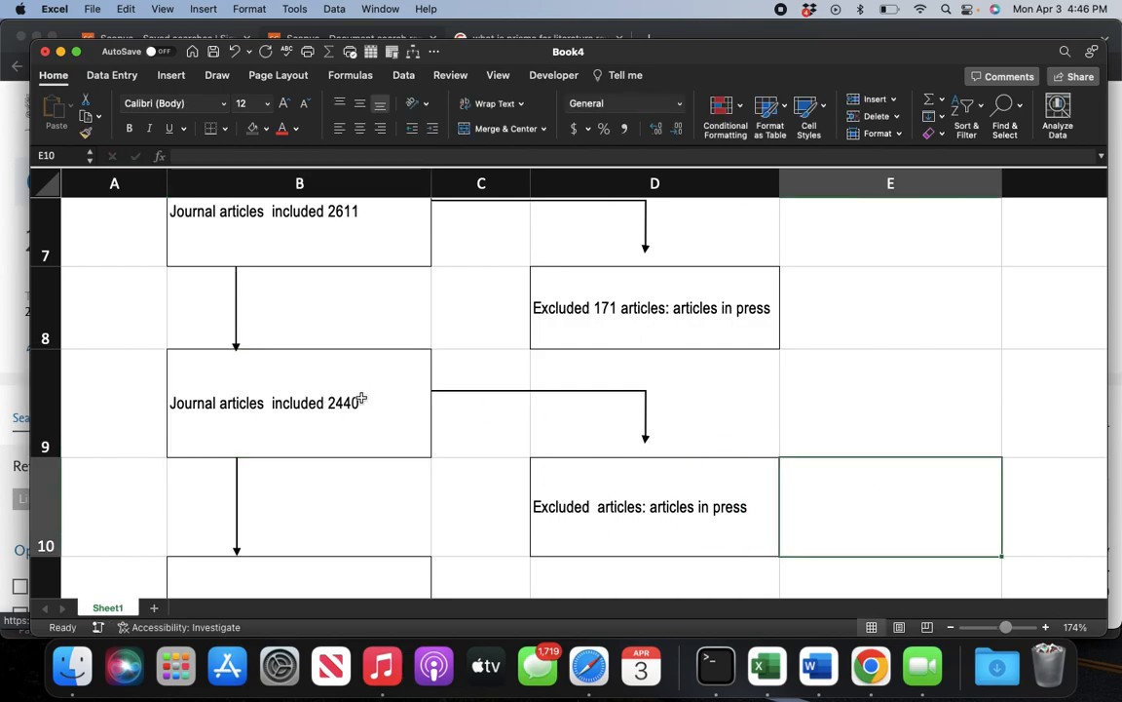
# Switch to Scopus in Chrome and limit the search results to the language English
pyautogui.press('super+Tab')
pyautogui.scroll(-15, 173, 456)
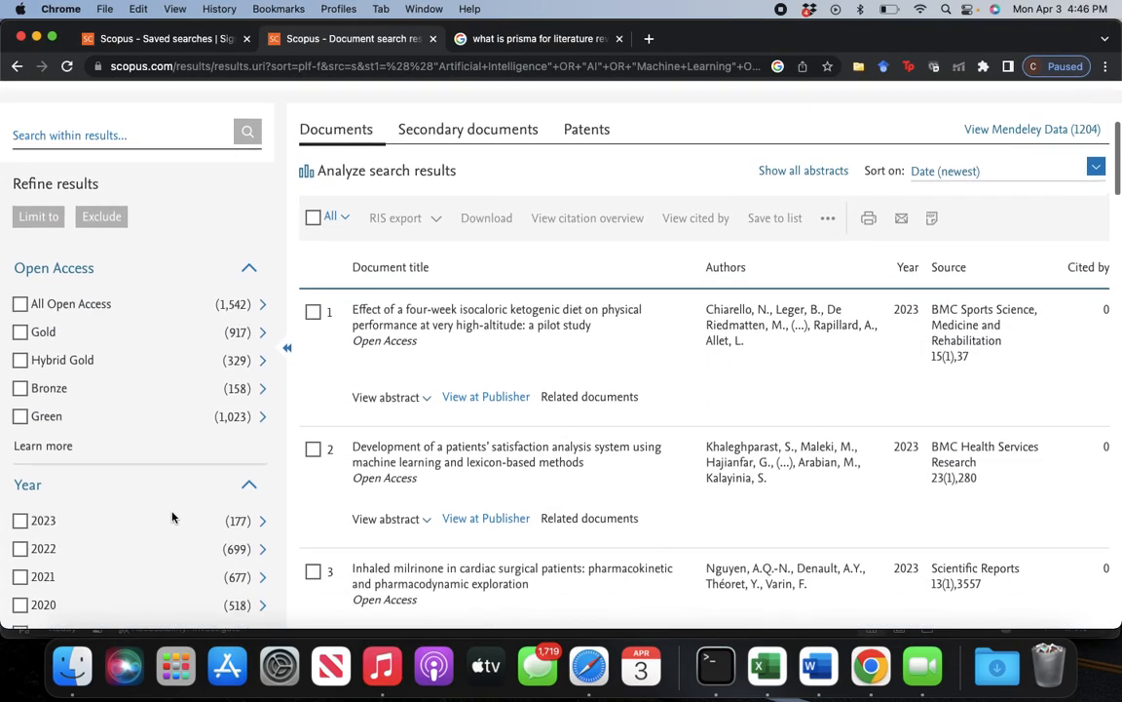
pyautogui.scroll(-10, 171, 518)
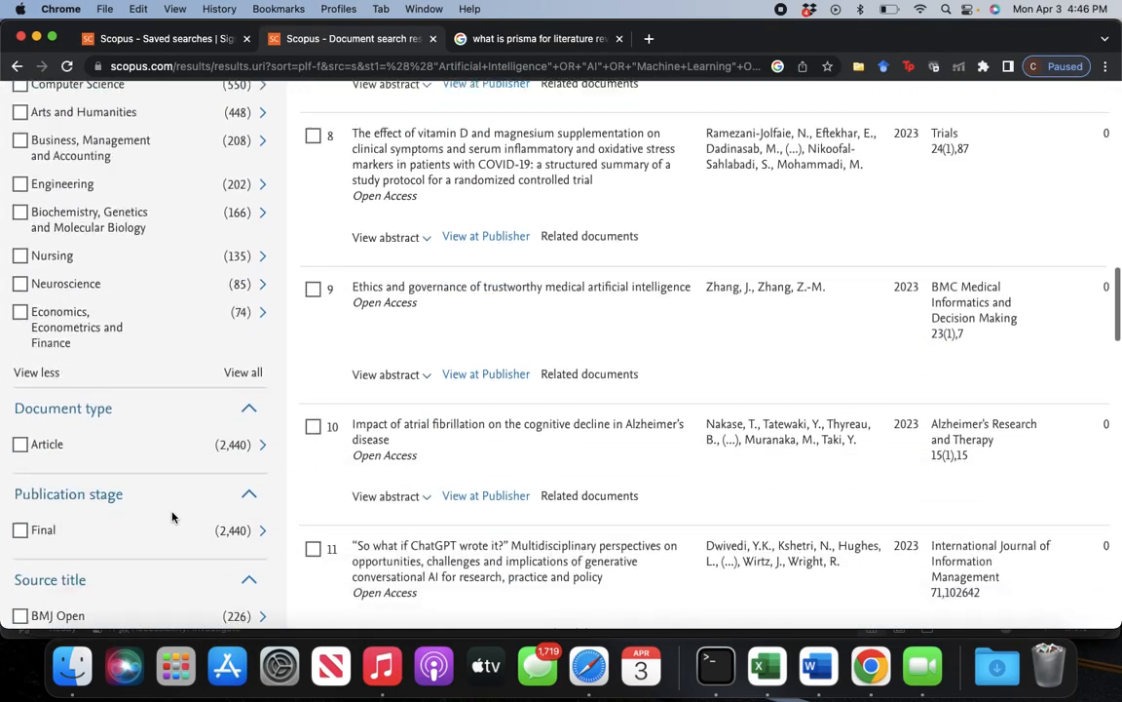
pyautogui.scroll(-10, 172, 518)
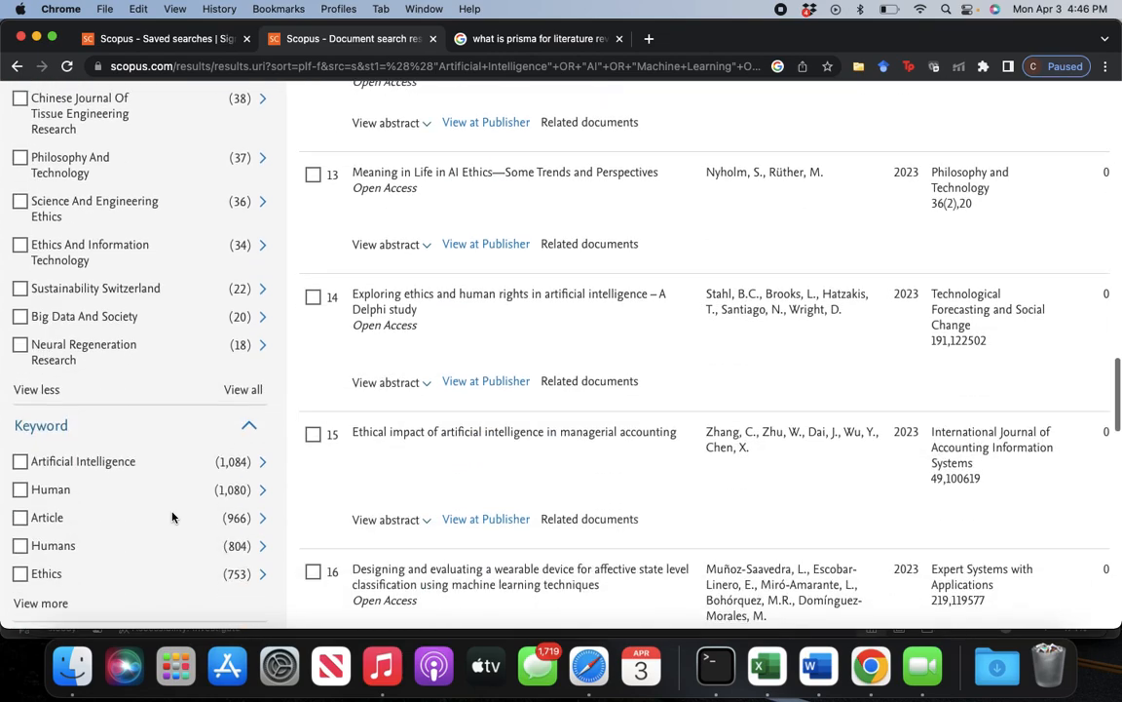
pyautogui.scroll(-5, 172, 514)
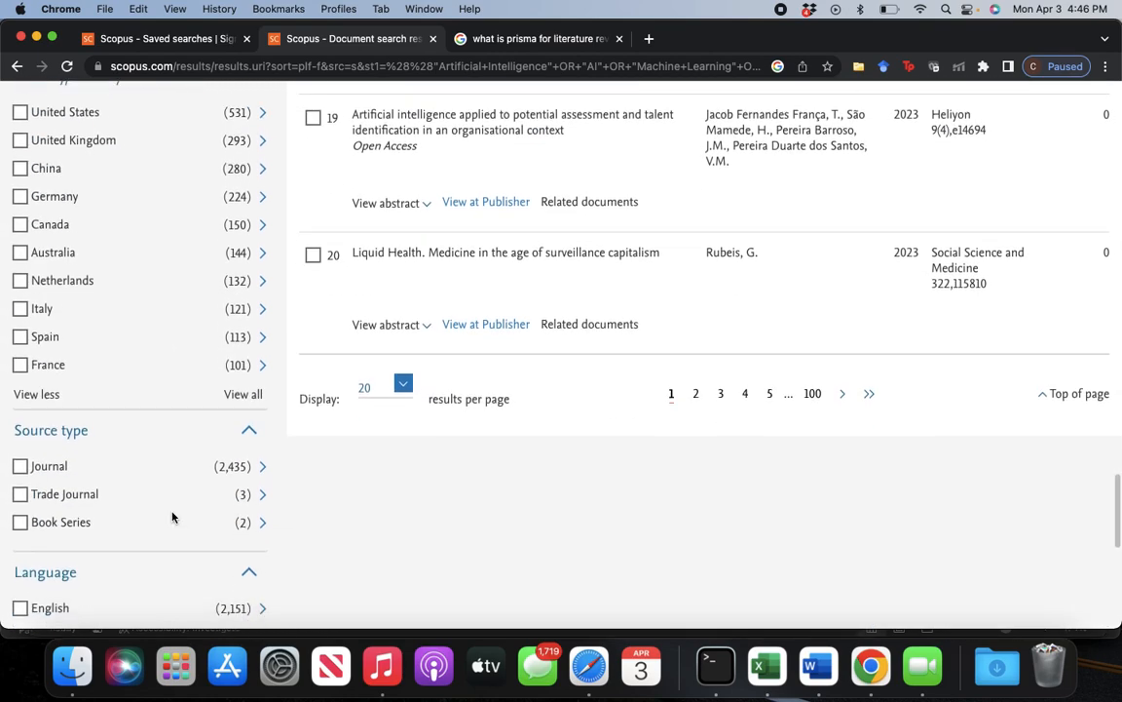
pyautogui.scroll(-4, 173, 517)
pyautogui.scroll(-1, 172, 517)
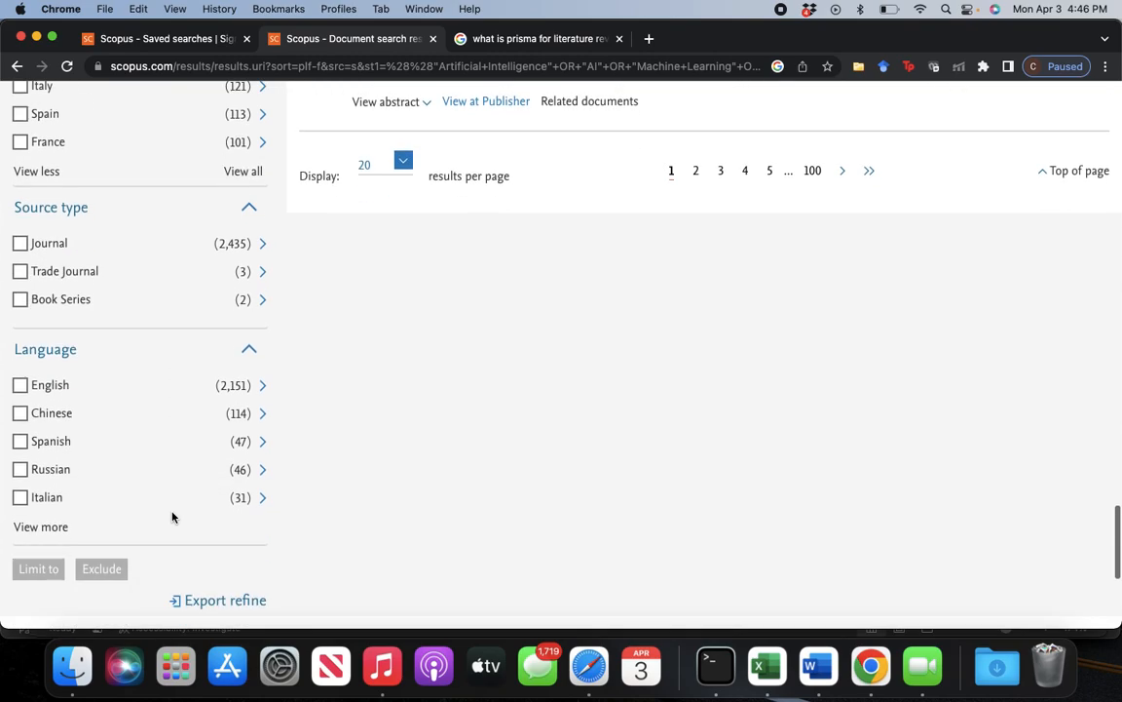
pyautogui.click(20, 375)
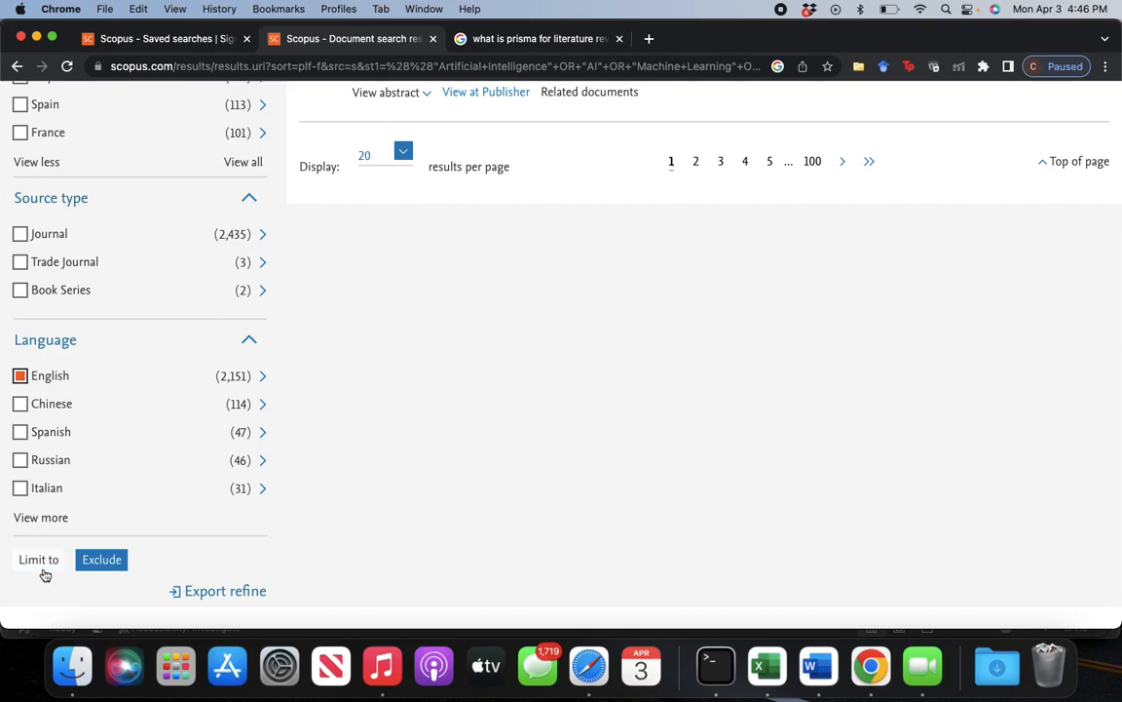
pyautogui.click(43, 571)
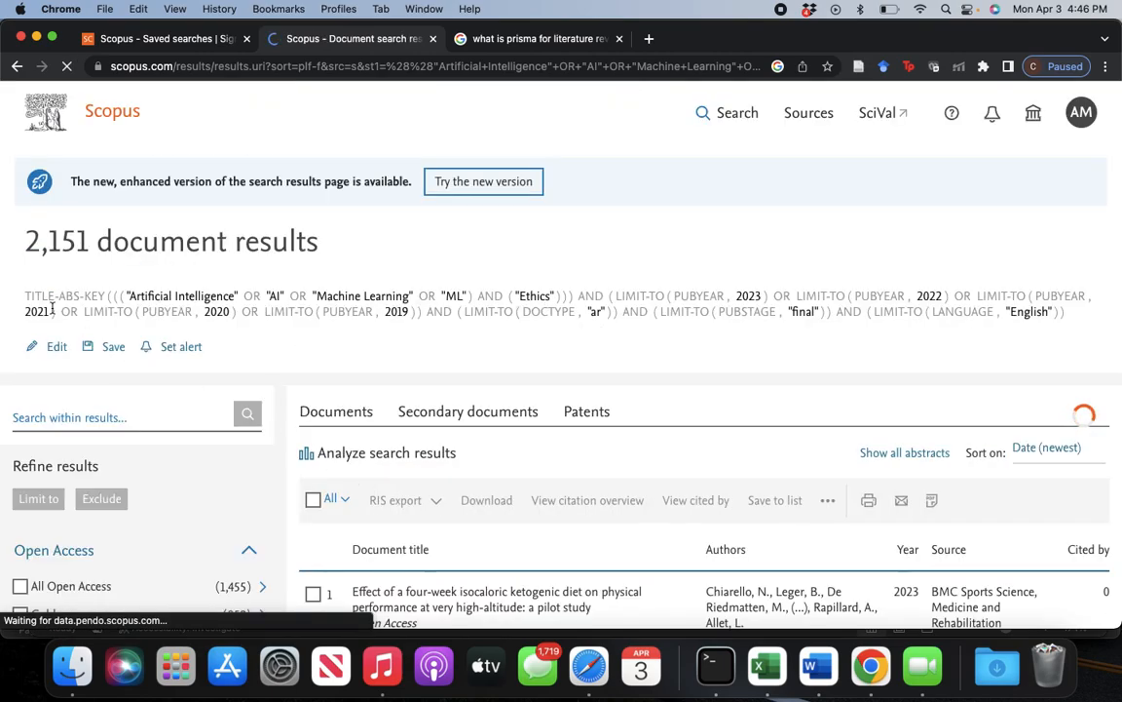
# Compare the Scopus result count with the Excel diagram and insert 289 after "Excluded" in the exclusion box in cell D10
pyautogui.press('super+Tab')
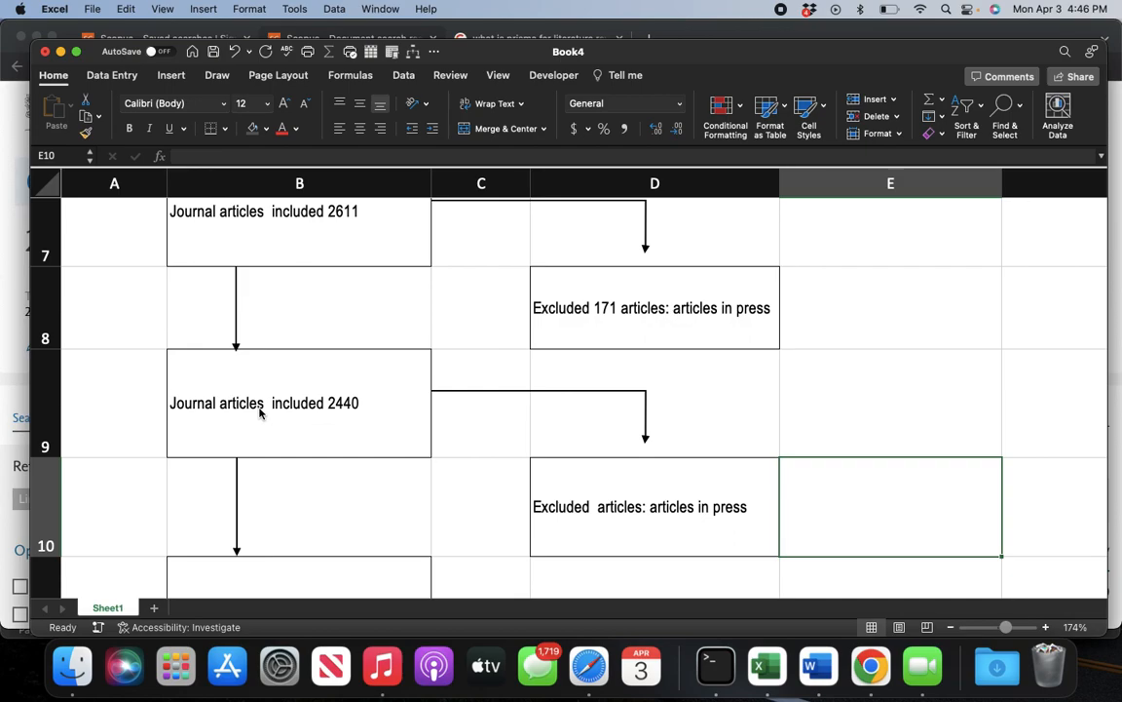
pyautogui.click(11, 229)
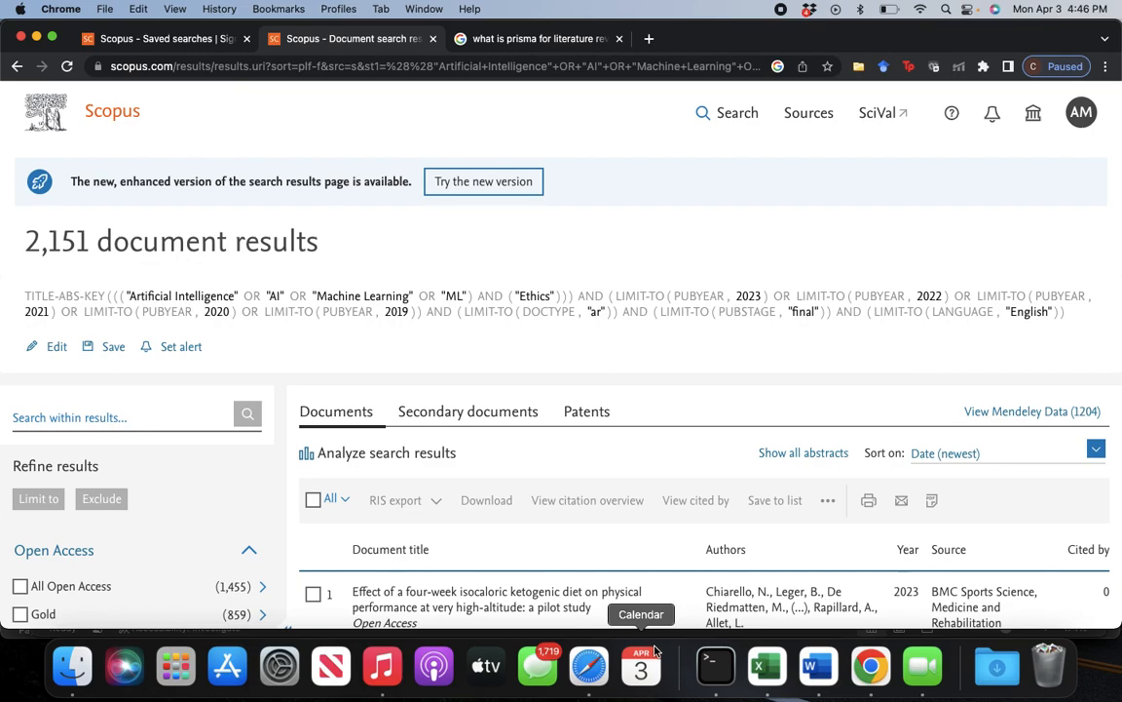
pyautogui.press('super+Tab')
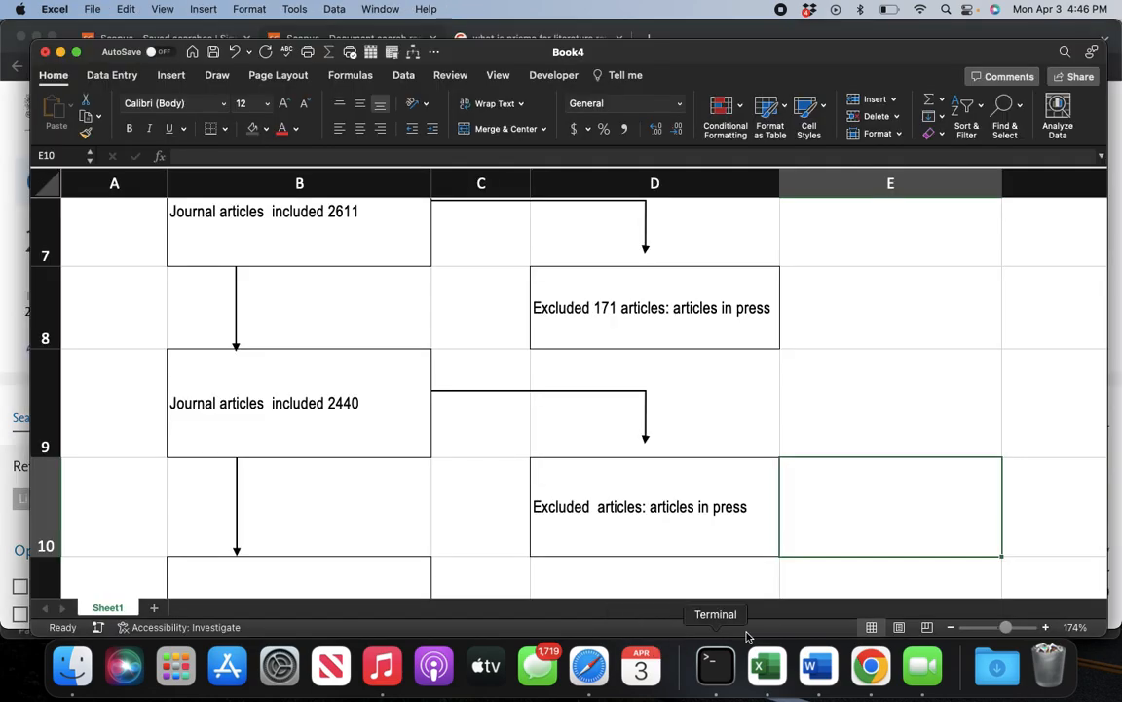
pyautogui.doubleClick(593, 505)
pyautogui.write('289')
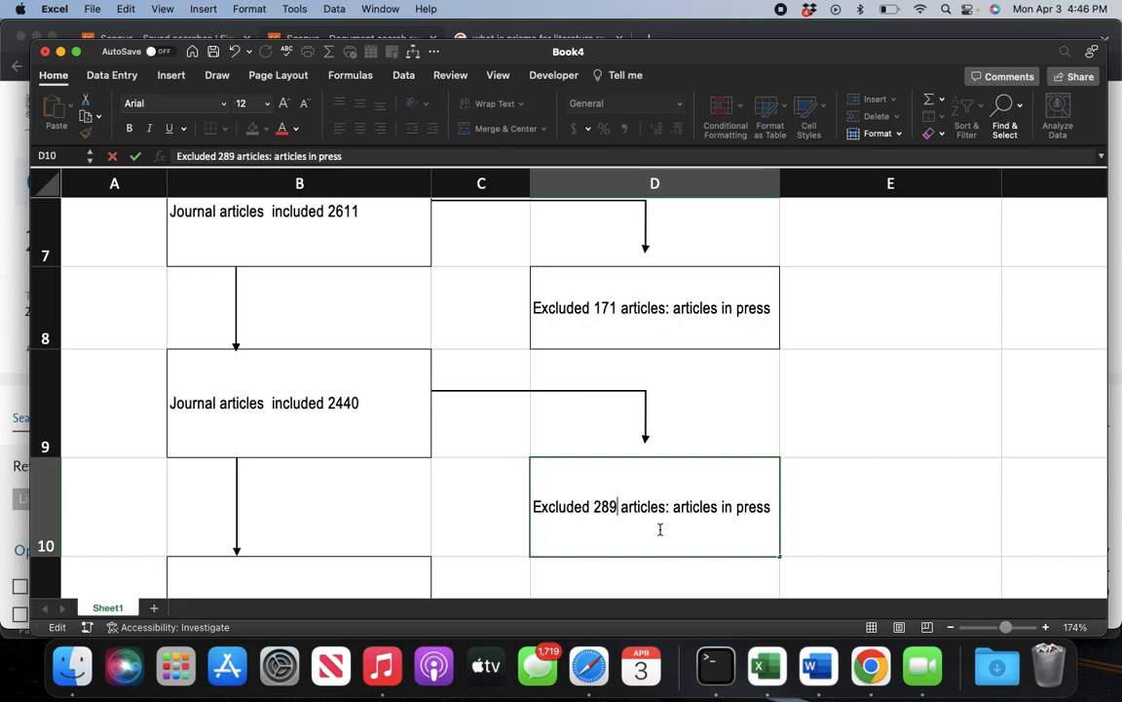
# Replace the exclusion reason in cell D10 with "which are non-English"
pyautogui.moveTo(769, 504); pyautogui.dragTo(675, 509)
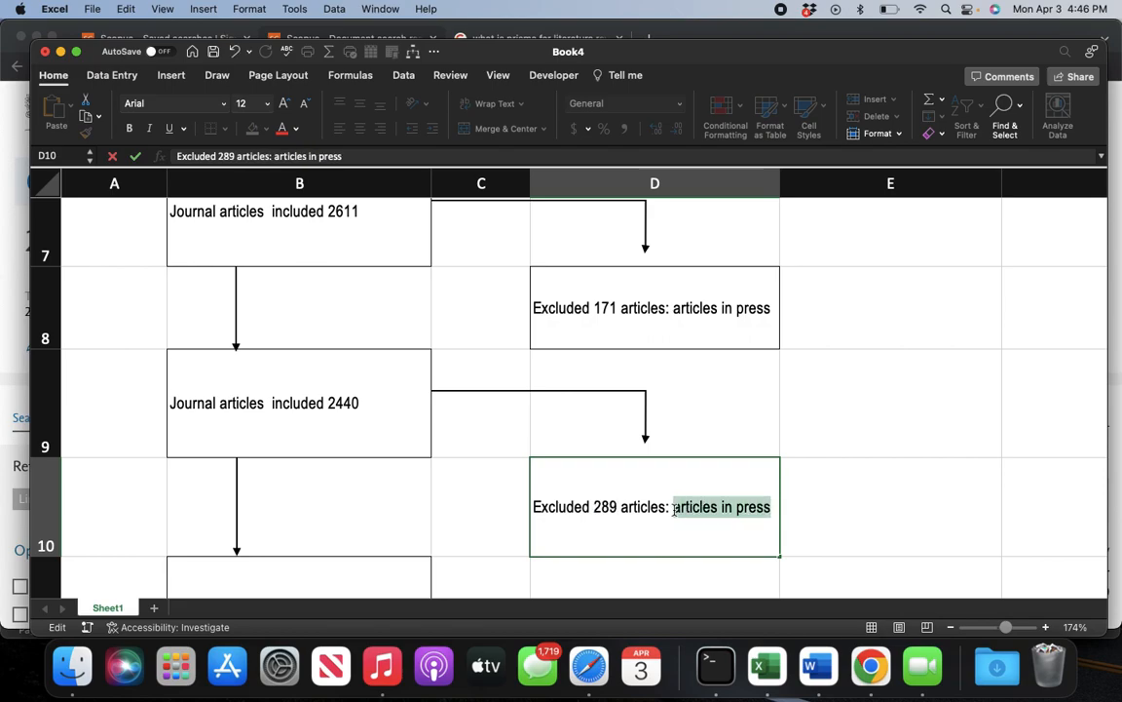
pyautogui.write('whi')
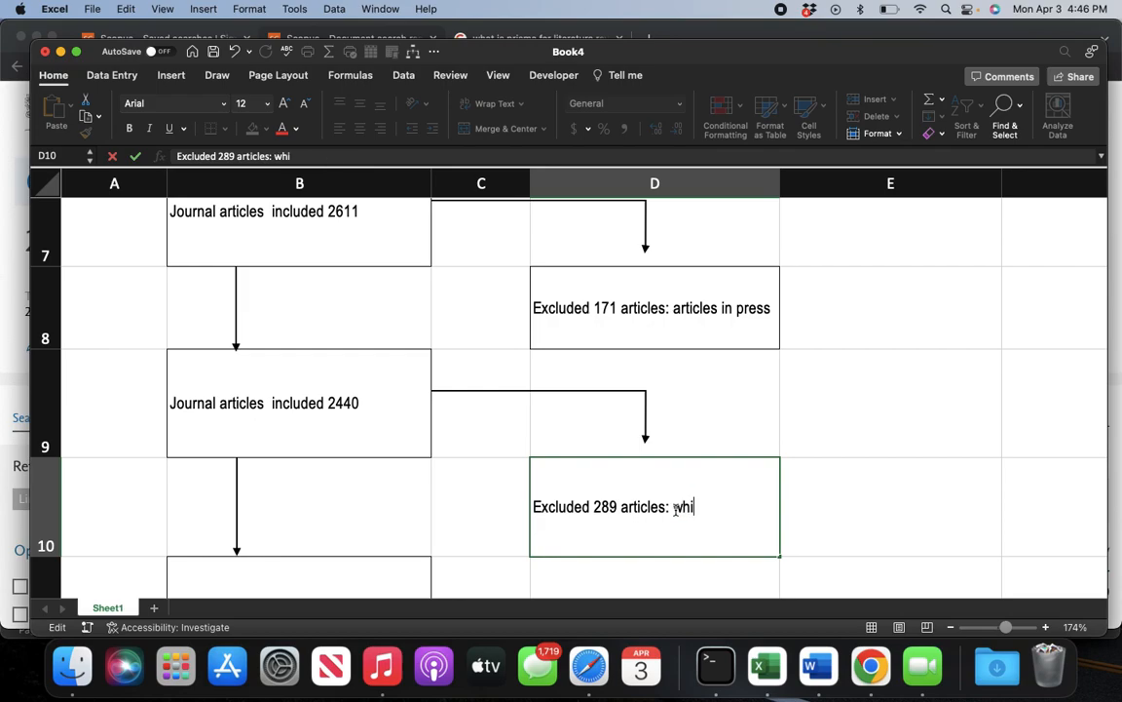
pyautogui.write('ch are non')
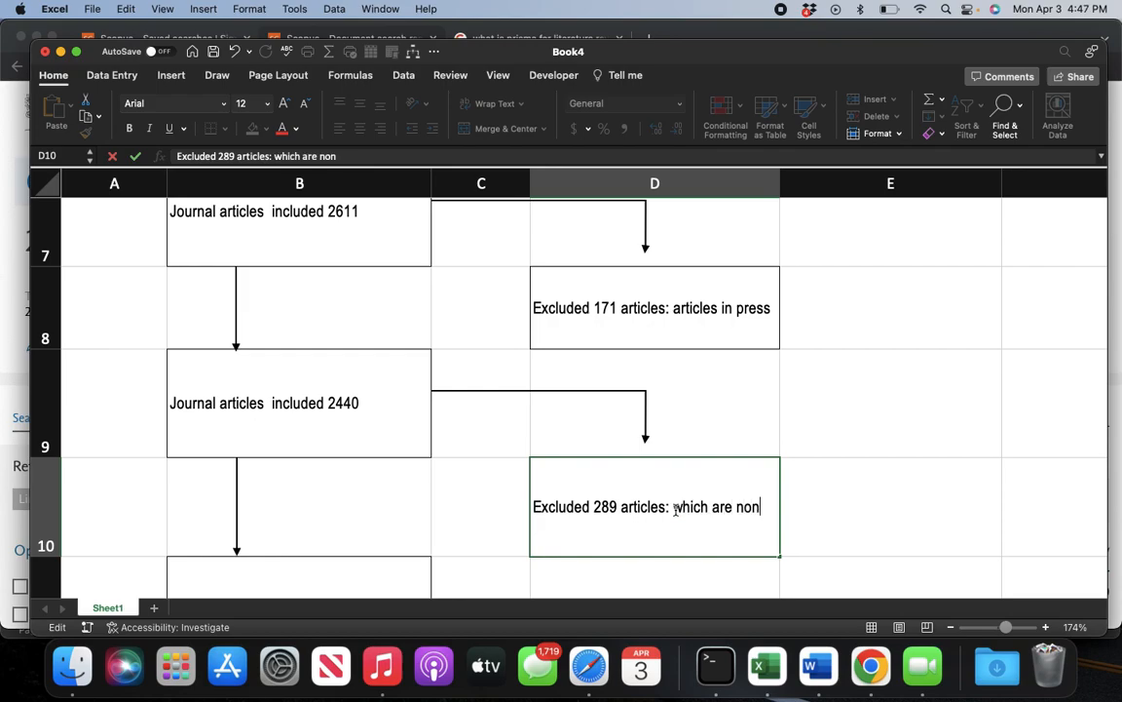
pyautogui.write('-English')
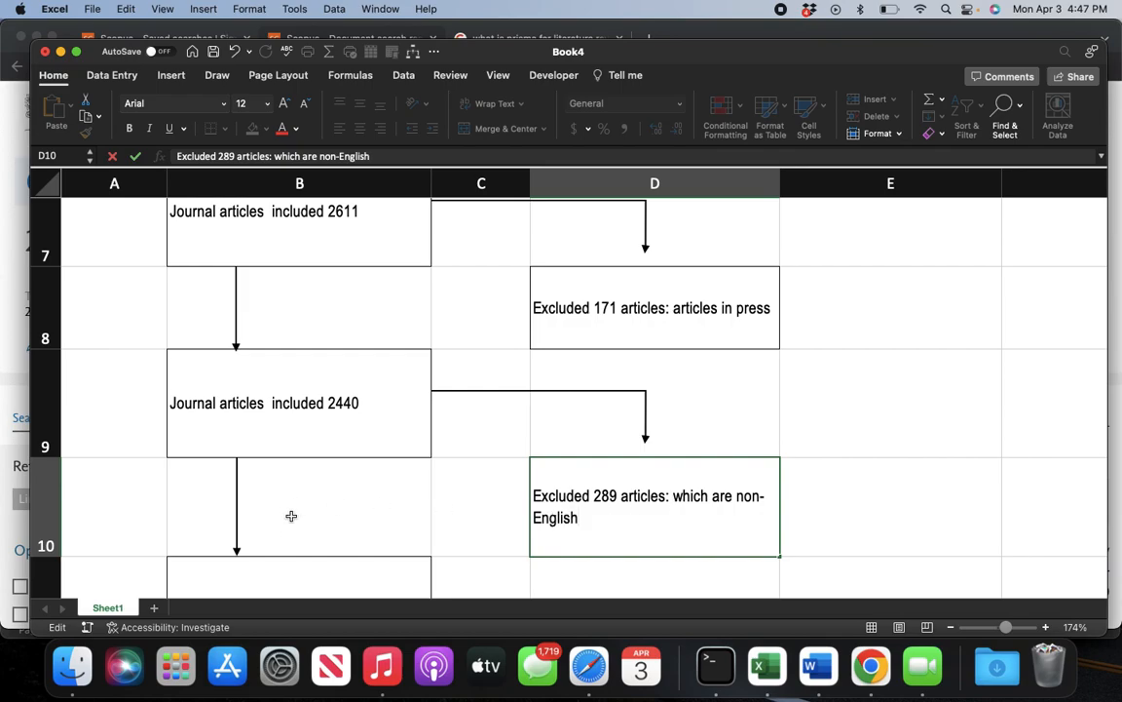
pyautogui.click(280, 571)
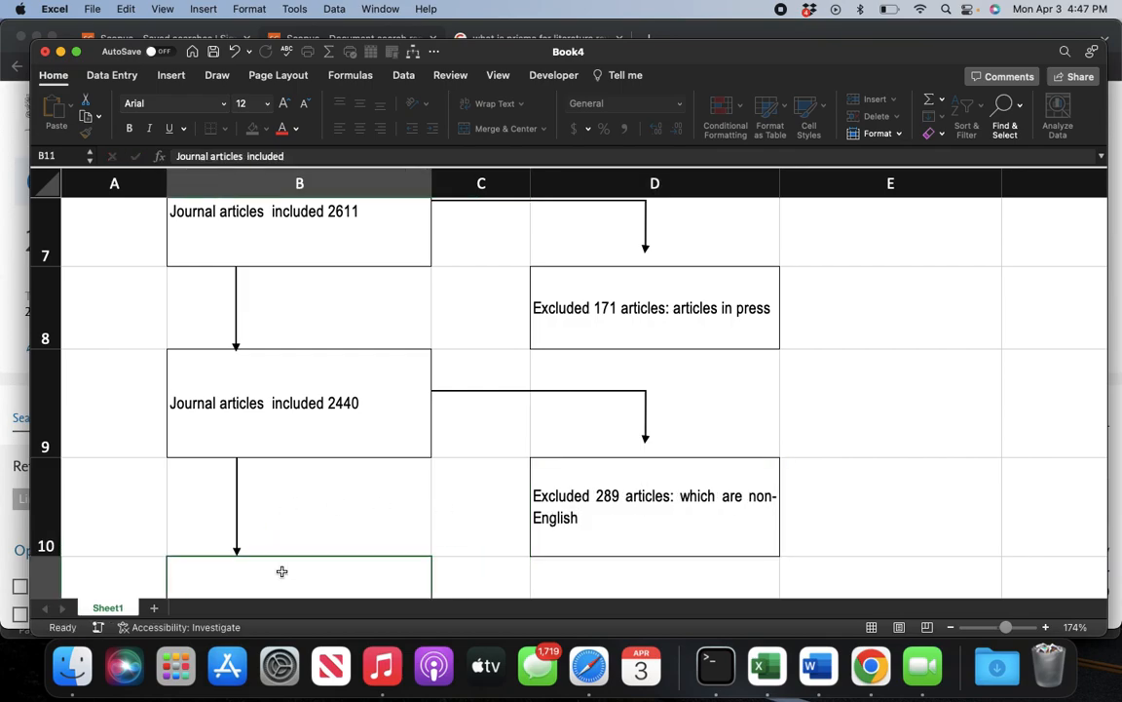
# Check the Scopus result count in Chrome, and in Excel append 2151 to the "Journal articles included" box in cell B11
pyautogui.press('super+Tab')
pyautogui.press('super+Tab')
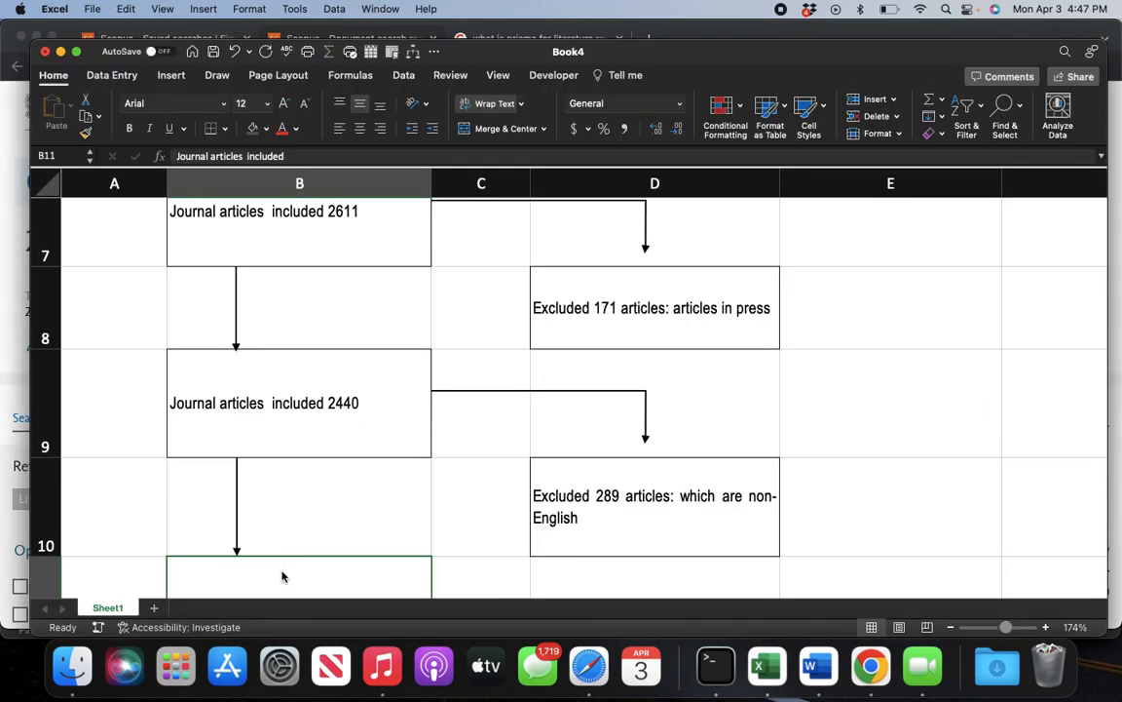
pyautogui.scroll(-4, 282, 577)
pyautogui.click(283, 575)
pyautogui.press('super+Tab')
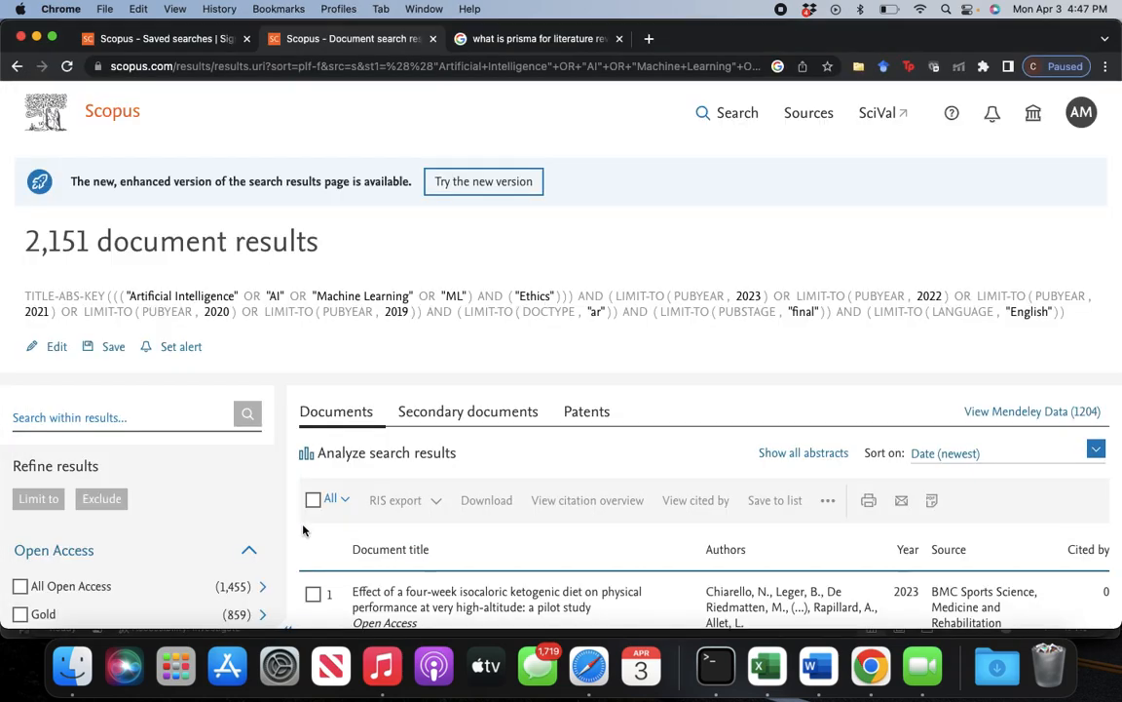
pyautogui.press('super+Tab')
pyautogui.doubleClick(361, 485)
pyautogui.write('215')
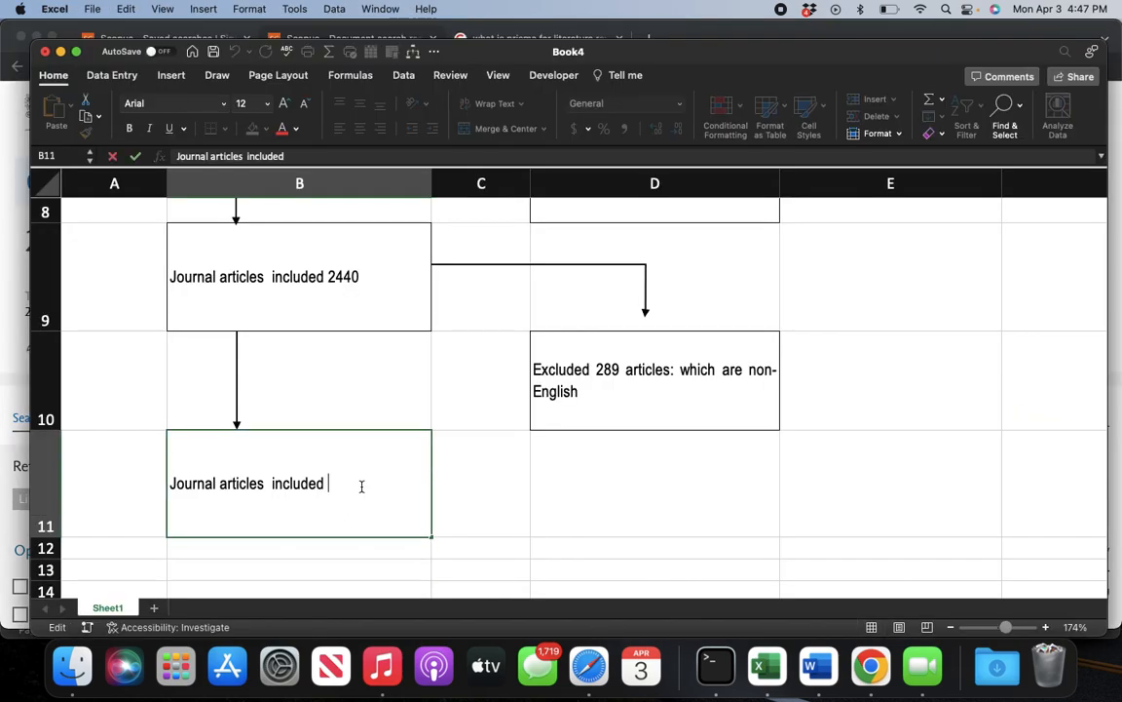
pyautogui.write('1')
pyautogui.click(676, 521)
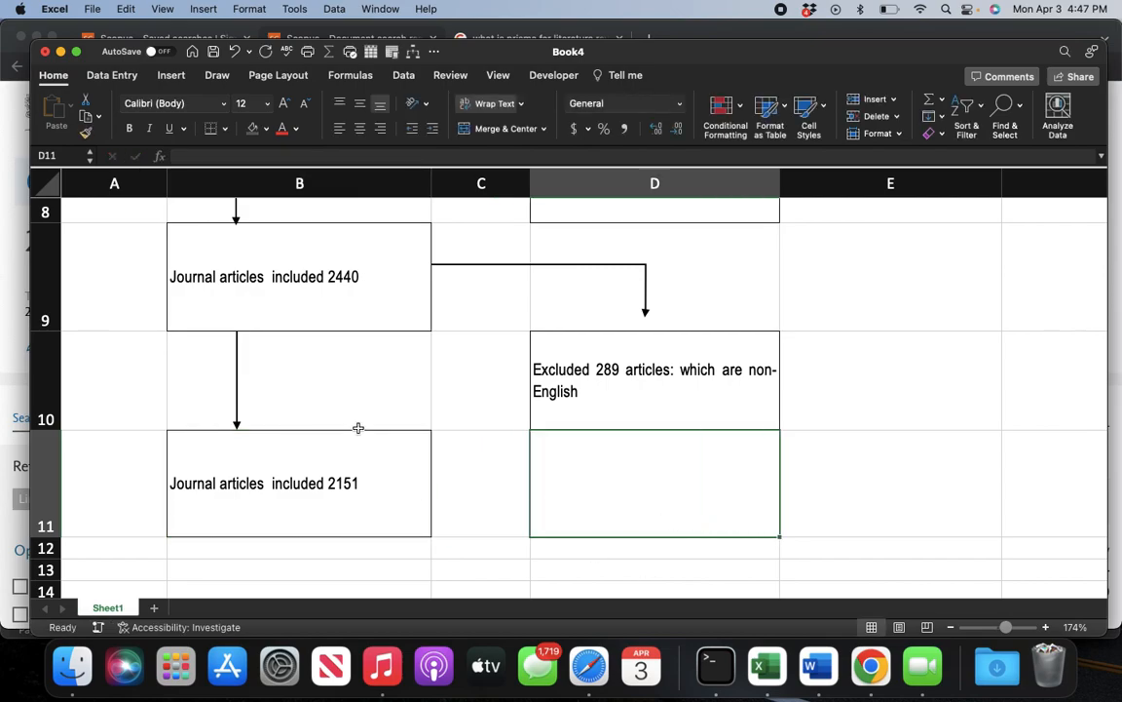
# Review the diagram's counts from the search query heading and total in cell B5 down to the final included box in B11
pyautogui.scroll(10, 359, 428)
pyautogui.scroll(-2, 359, 428)
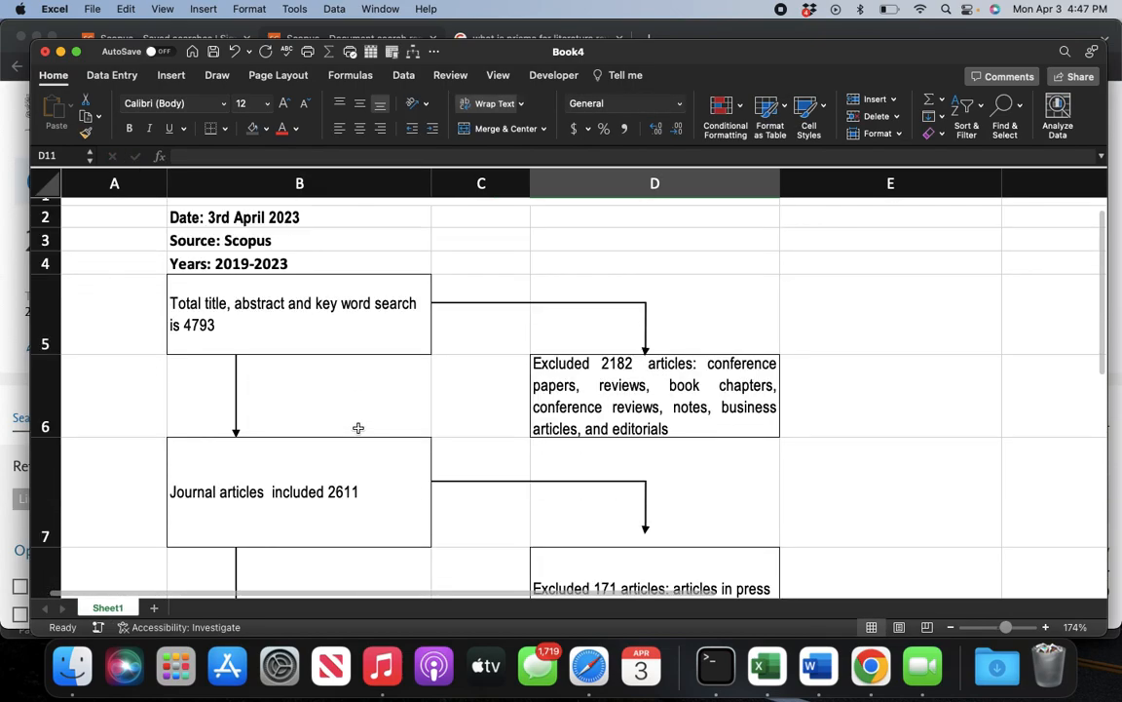
pyautogui.scroll(2, 358, 428)
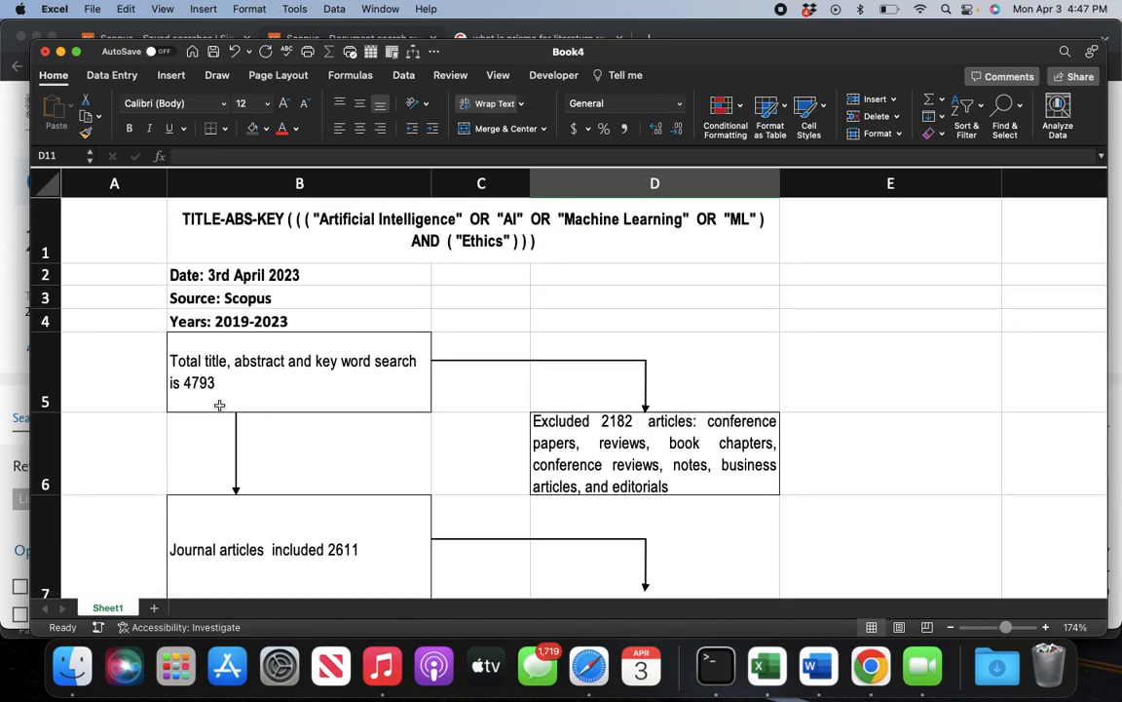
pyautogui.click(192, 383)
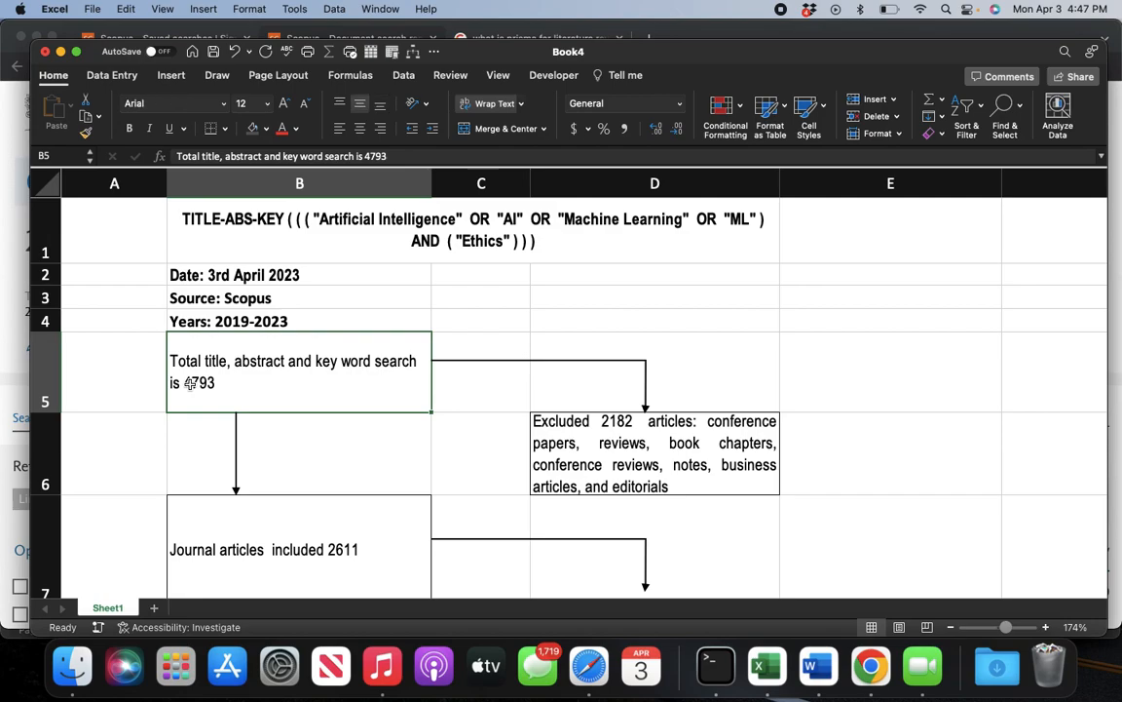
pyautogui.scroll(-10, 192, 383)
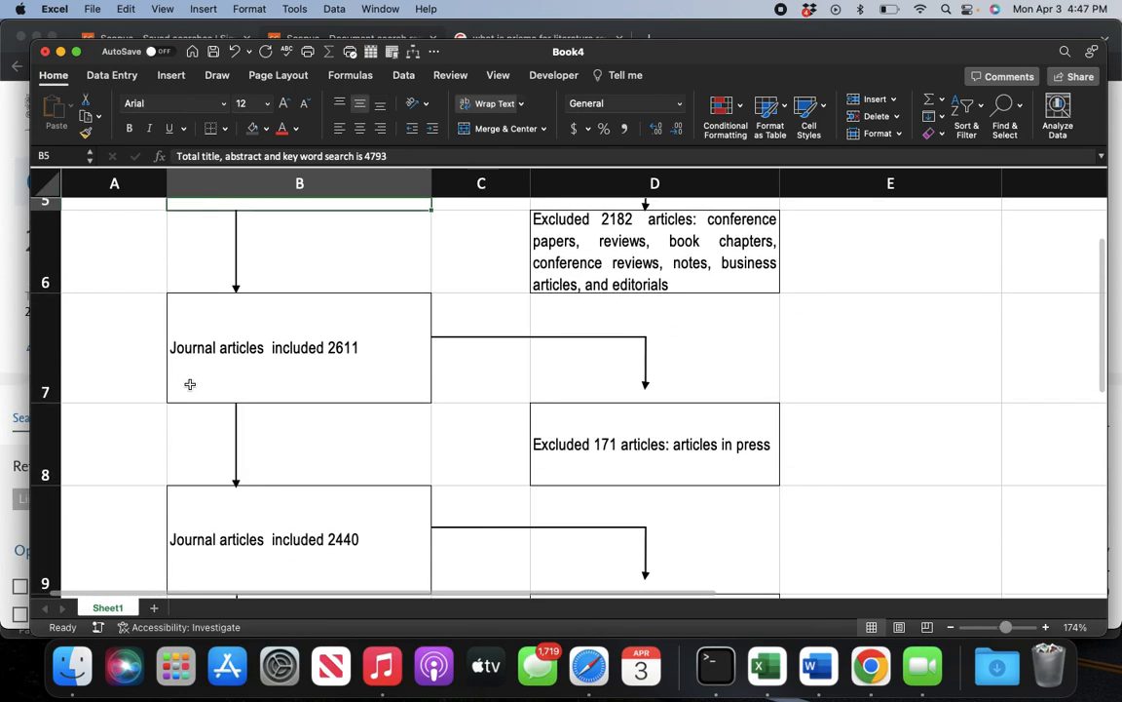
pyautogui.scroll(-3, 190, 384)
pyautogui.click(358, 333)
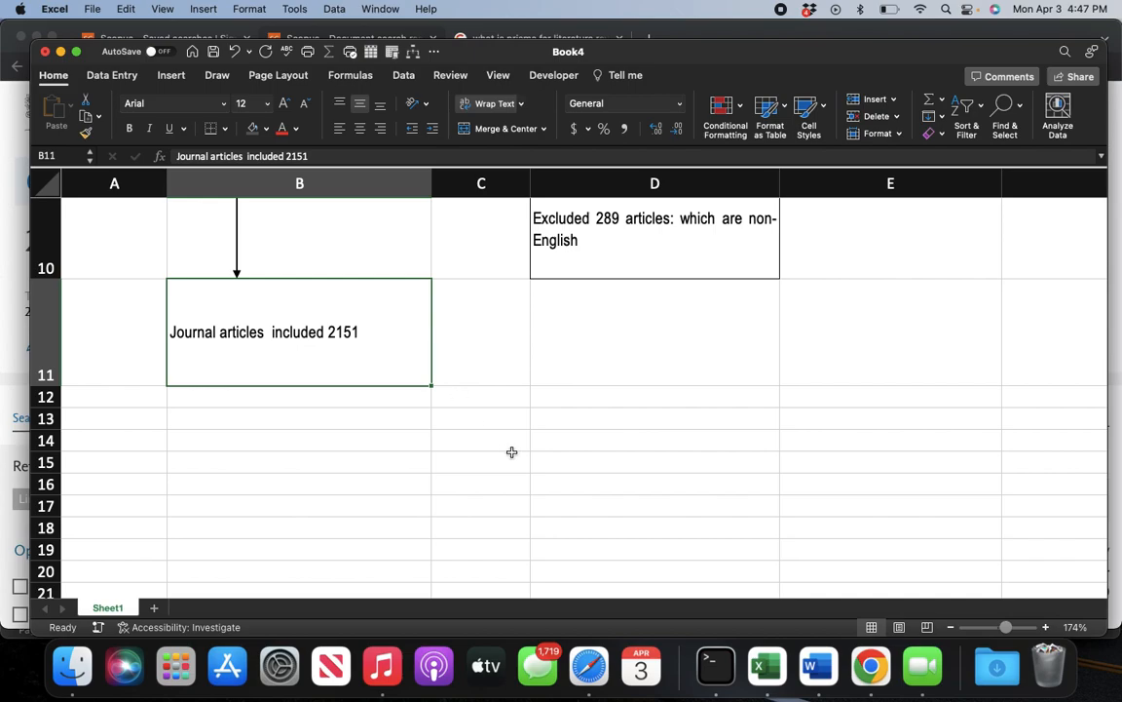
# Reduce the height of row 11 slightly to make the final "Journal articles included" box shorter
pyautogui.moveTo(45, 385); pyautogui.dragTo(49, 363)
pyautogui.click(413, 396)
pyautogui.click(405, 349)
# Examine the complete PRISMA flow as a whole, then up close, checking each exclusion box against the included boxes
pyautogui.scroll(-5, 406, 349)
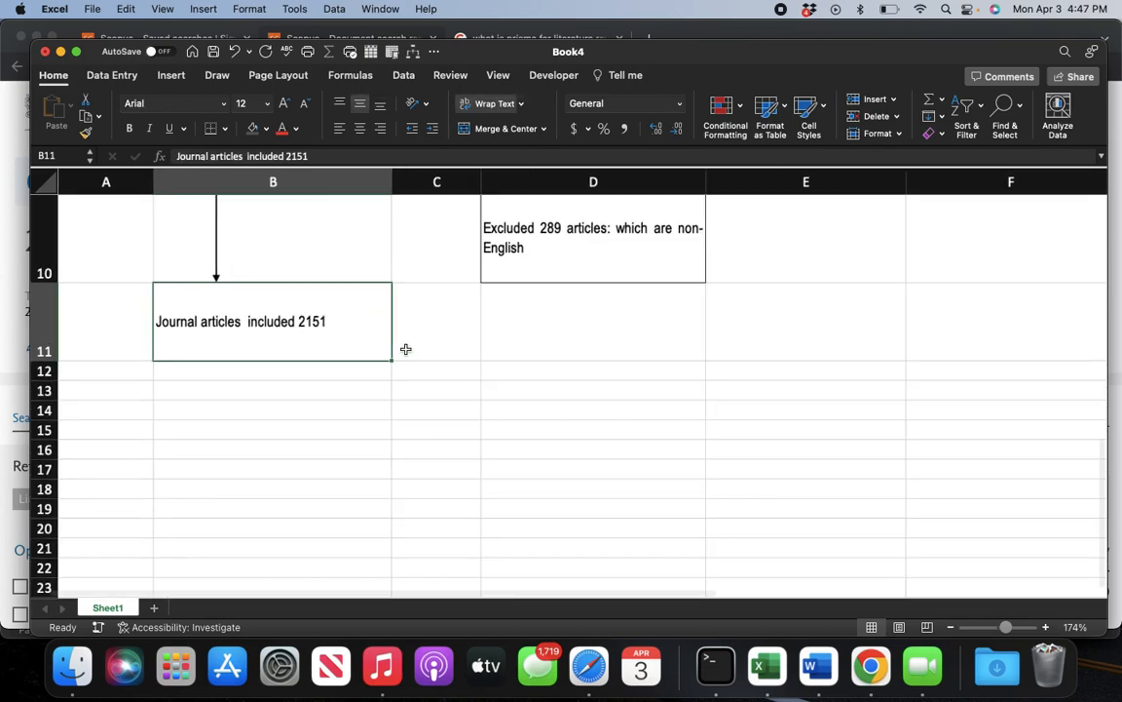
pyautogui.scroll(-4, 405, 348)
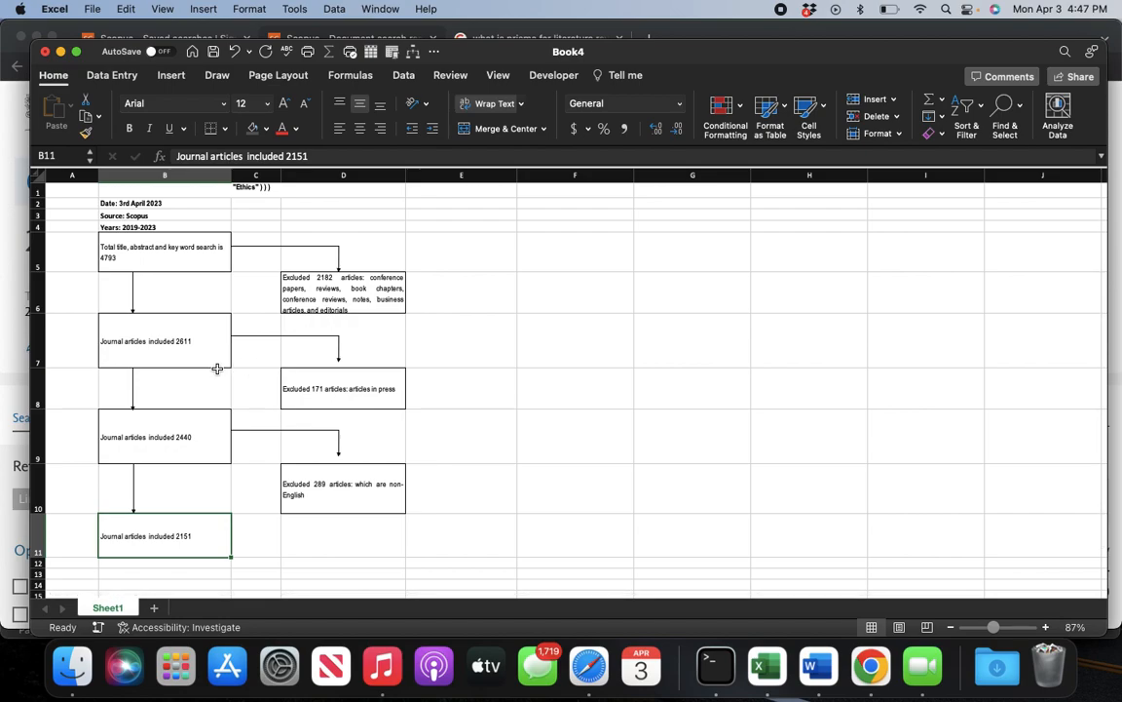
pyautogui.scroll(4, 218, 368)
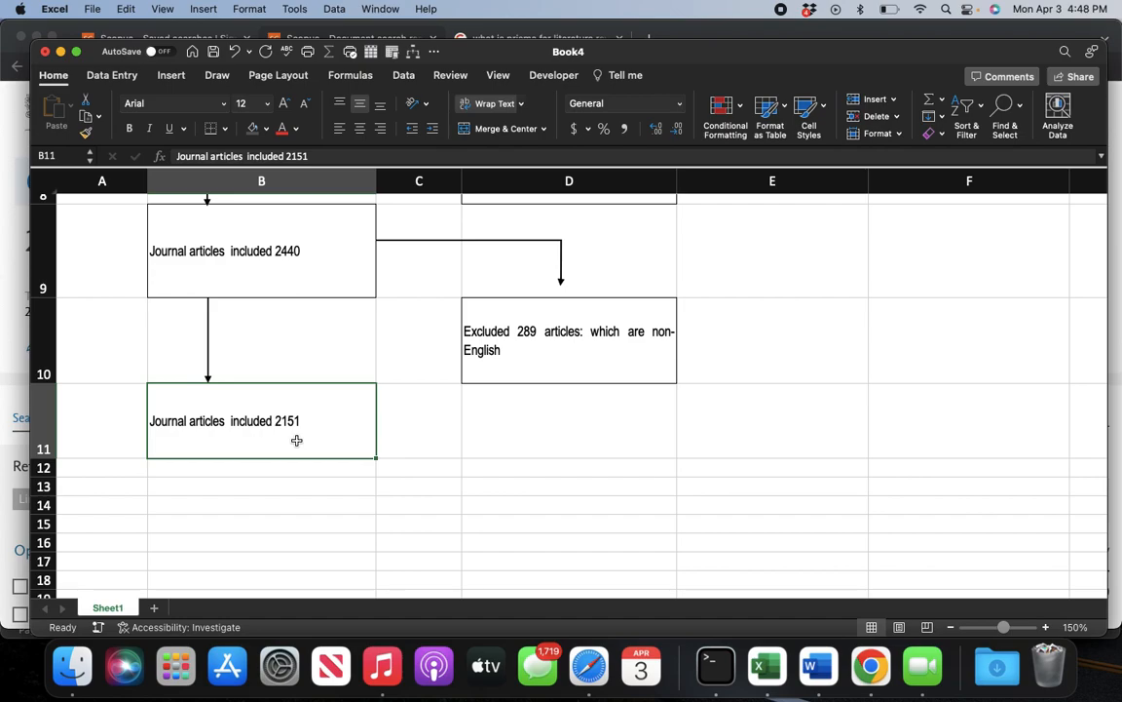
pyautogui.keyDown('ctrl'); pyautogui.scroll(-7, 296, 441); pyautogui.keyUp('ctrl')
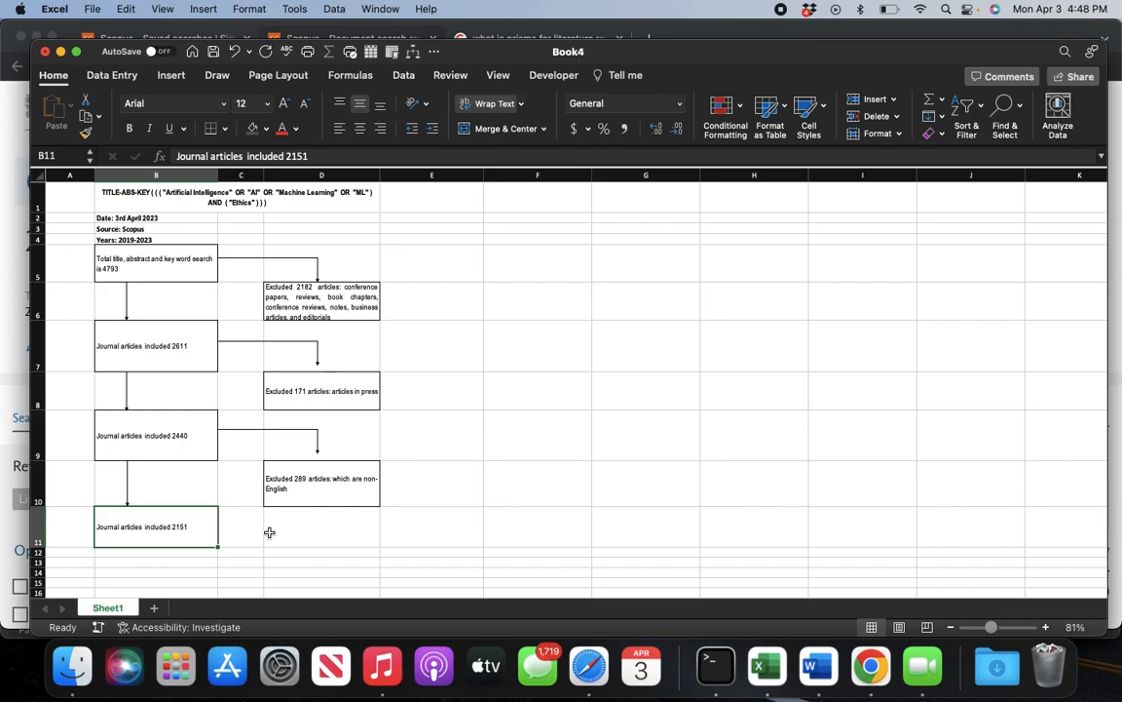
pyautogui.scroll(8, 133, 395)
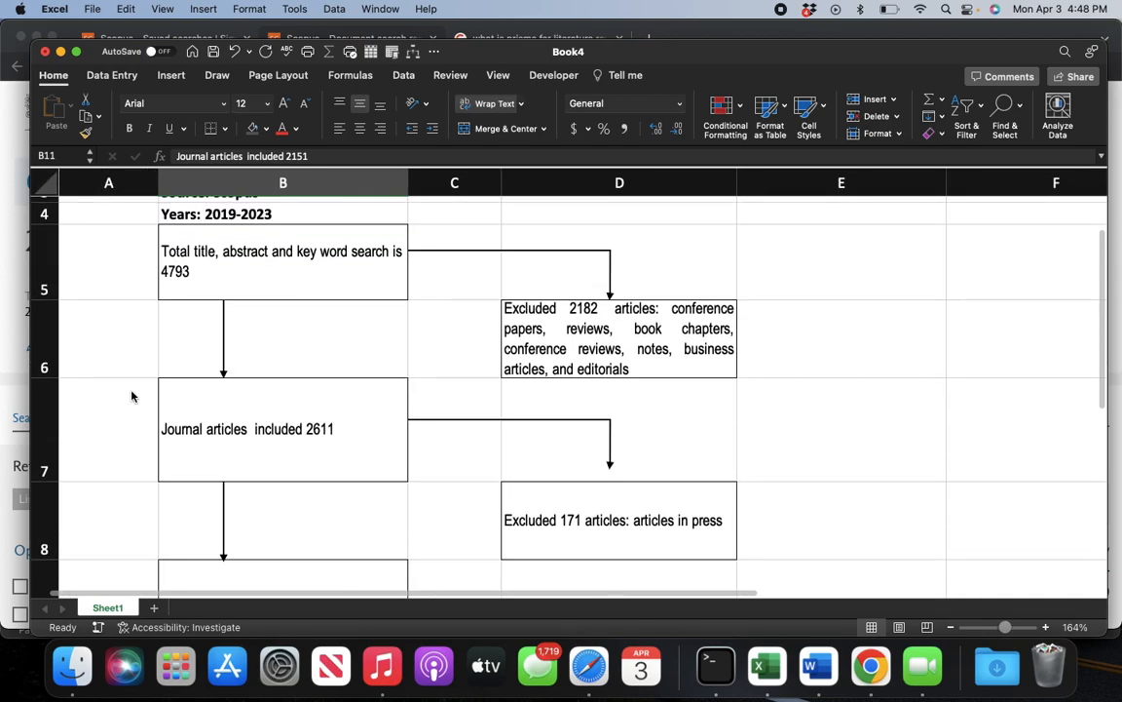
pyautogui.scroll(3, 133, 395)
pyautogui.scroll(-5, 133, 395)
pyautogui.scroll(-5, 133, 395)
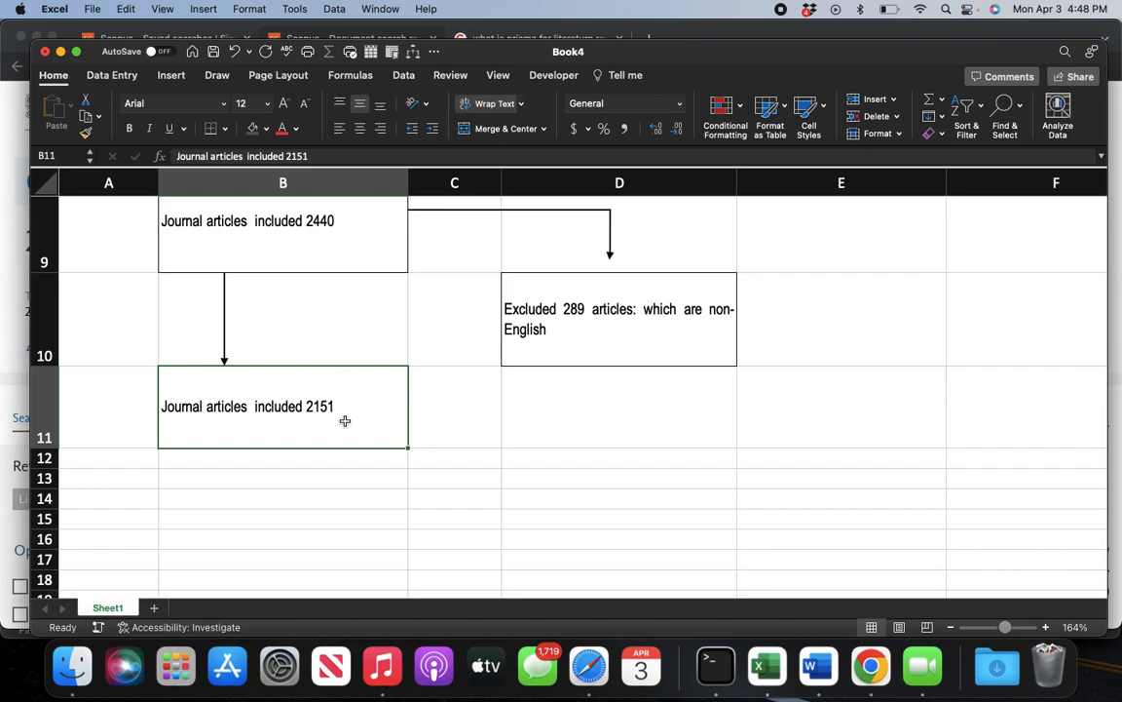
# Switch to Chrome, save the Scopus search as "Artificial Intelligence AI Machine Learning_Class", and look up the saved searches entry under the account
pyautogui.click(17, 346)
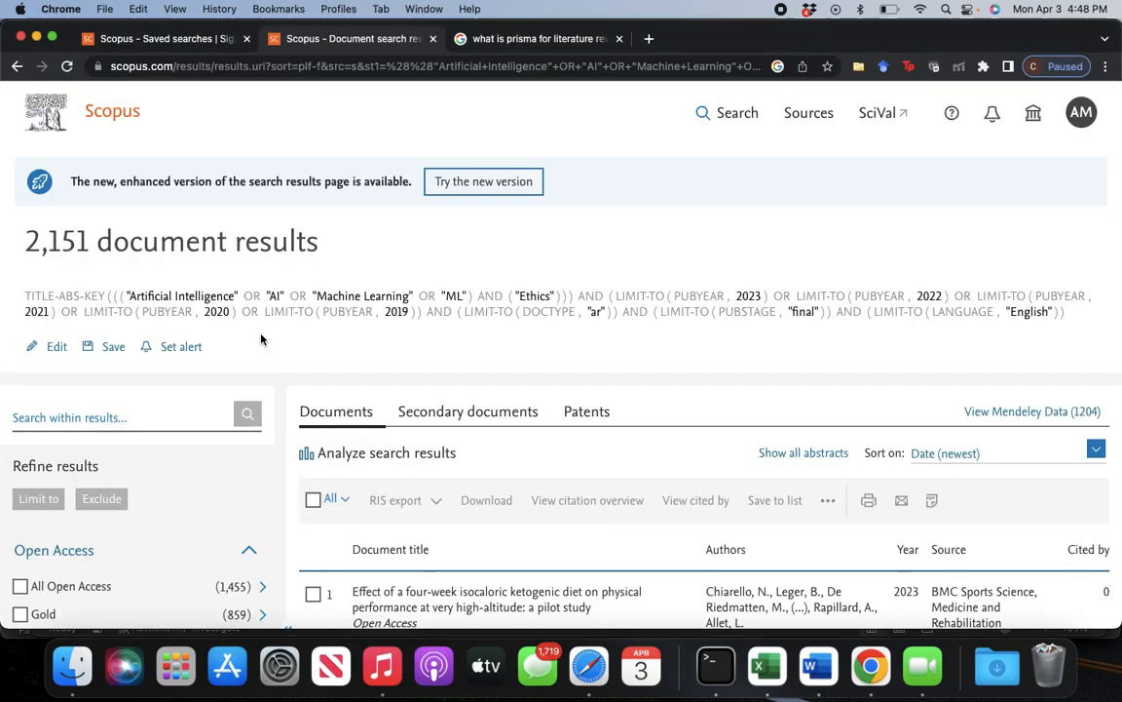
pyautogui.click(113, 347)
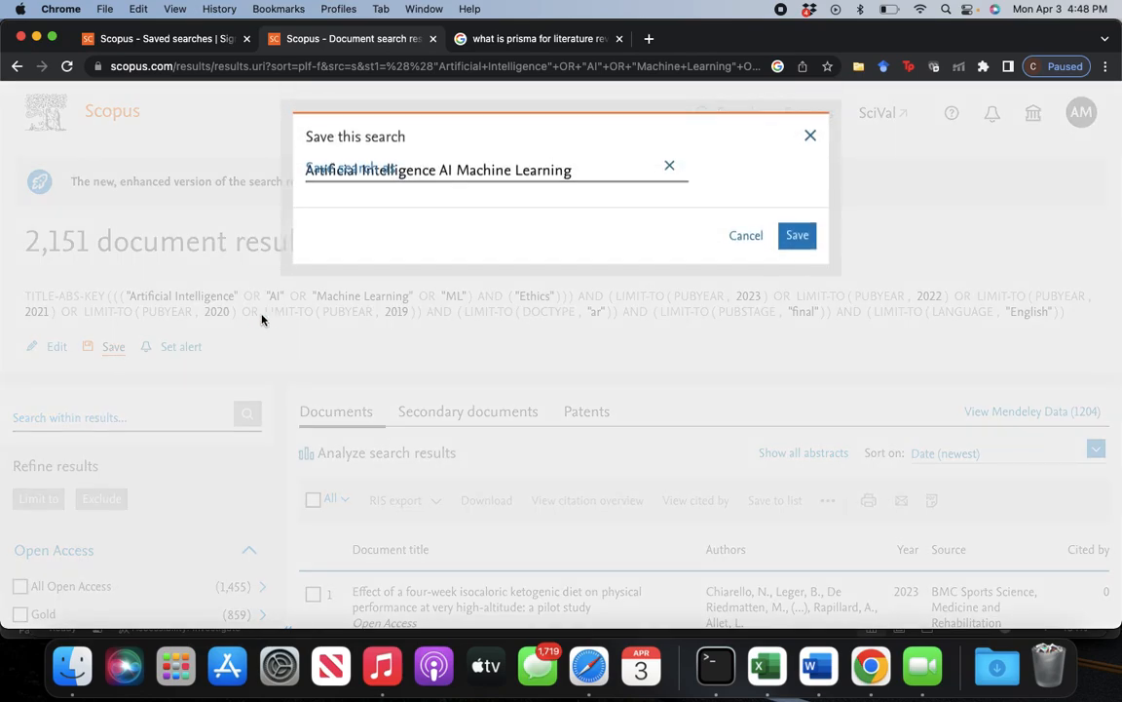
pyautogui.moveTo(593, 181); pyautogui.dragTo(493, 177)
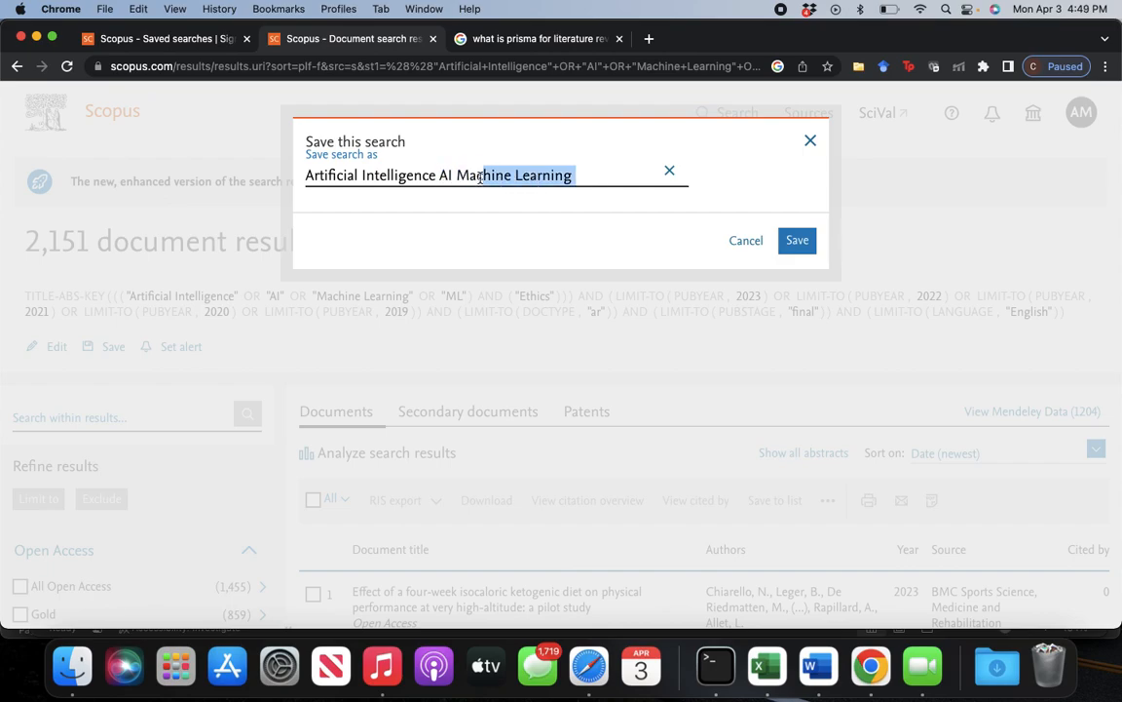
pyautogui.click(586, 180)
pyautogui.write('_')
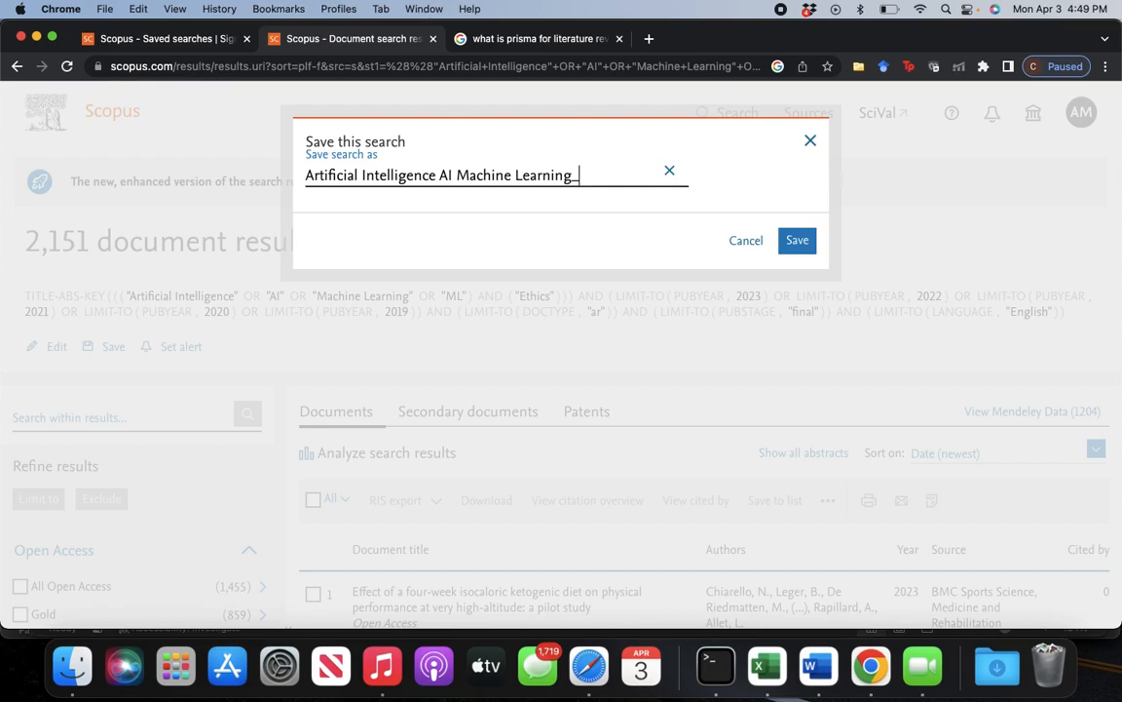
pyautogui.write('Class')
pyautogui.click(797, 241)
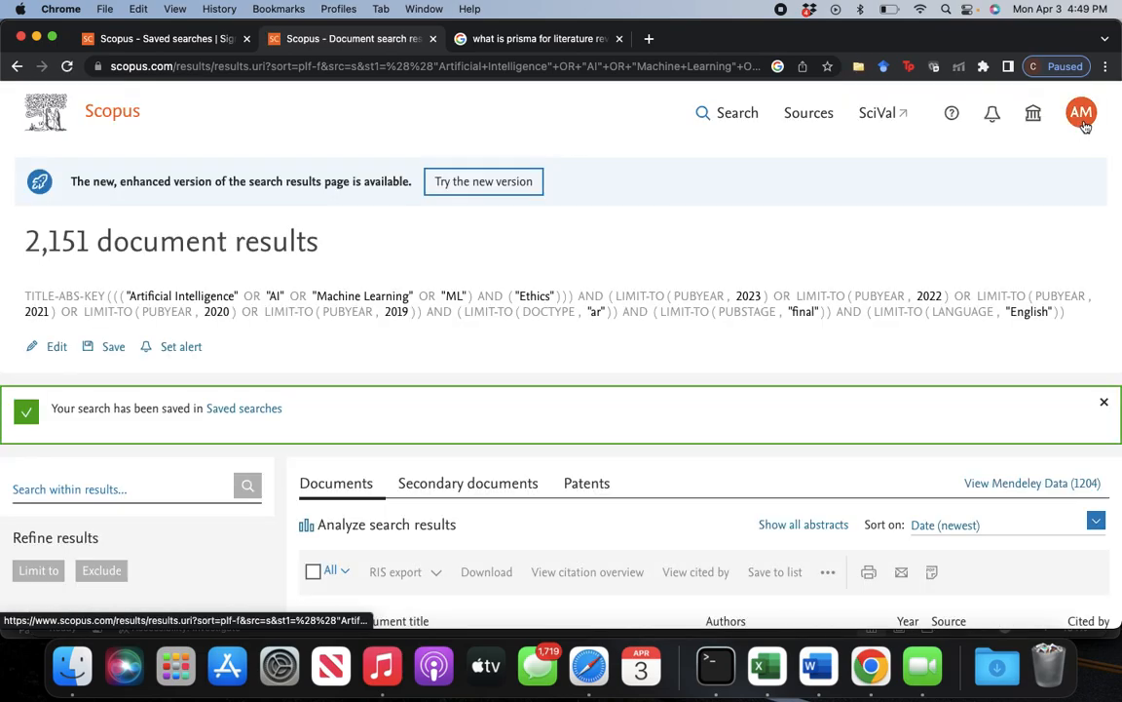
pyautogui.click(1079, 113)
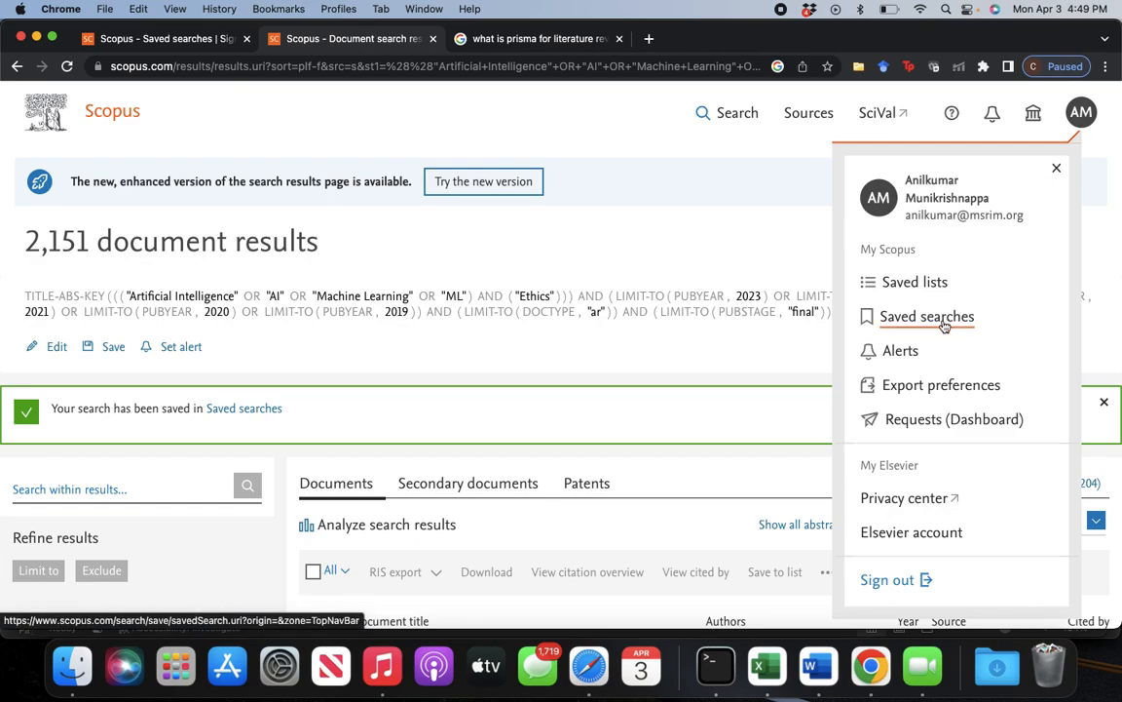
pyautogui.click(728, 230)
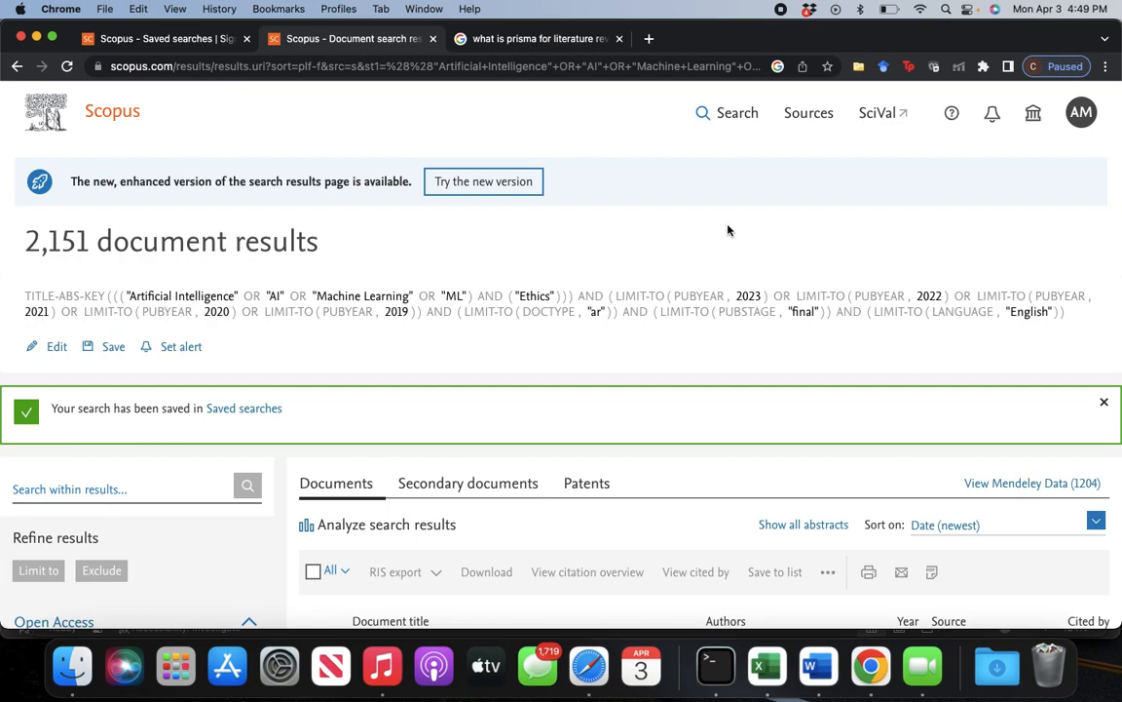
# Select all documents in the result list and try to download them
pyautogui.scroll(-5, 740, 310)
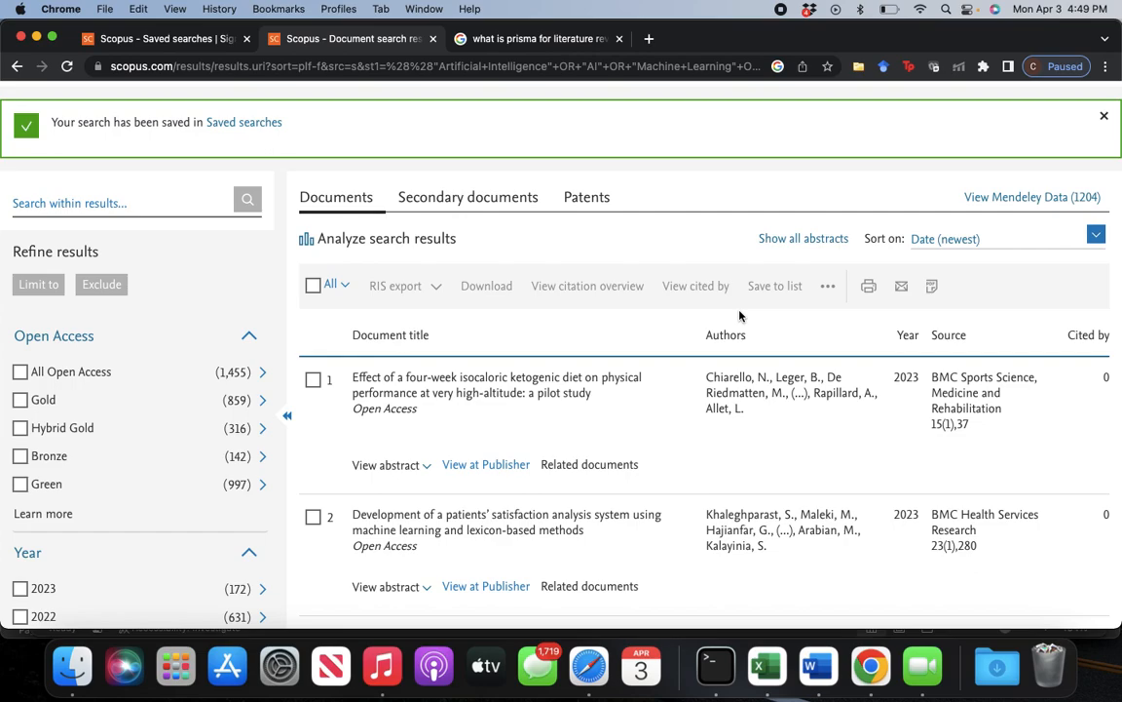
pyautogui.click(313, 286)
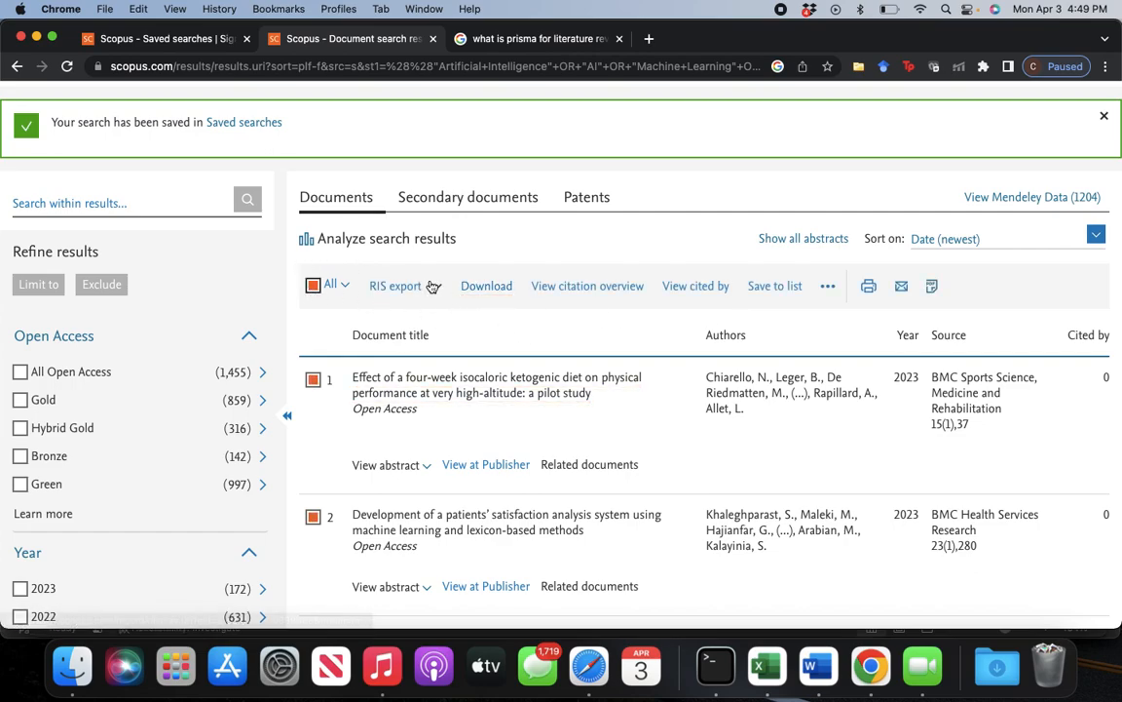
pyautogui.click(488, 287)
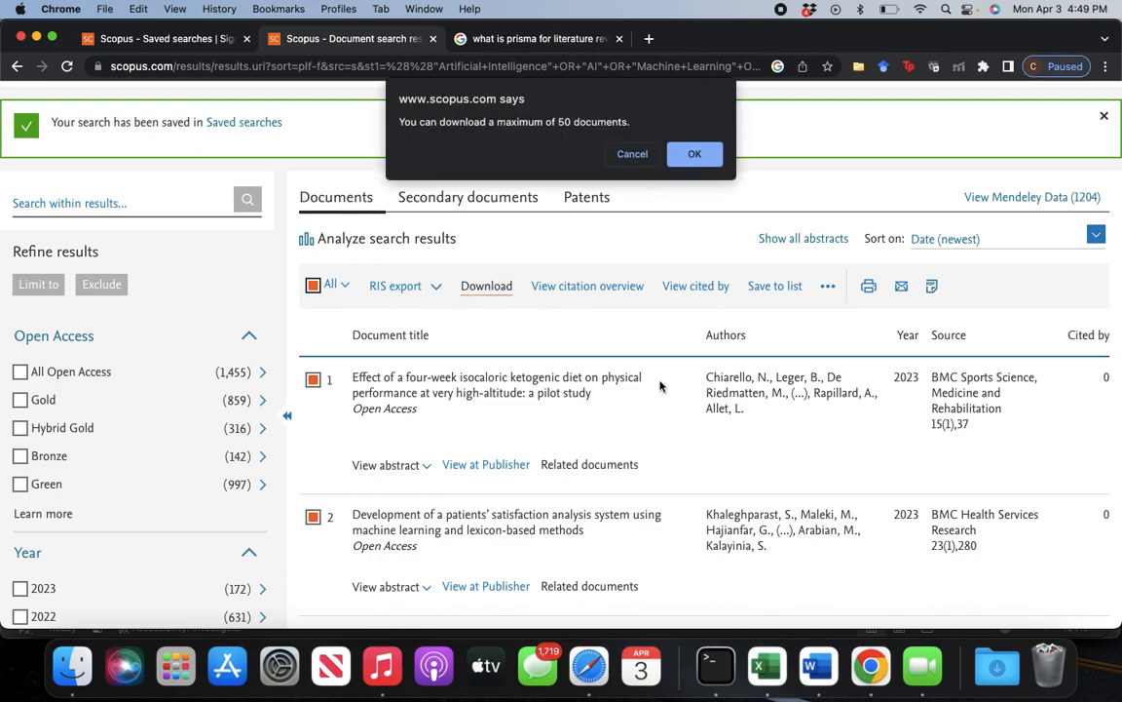
pyautogui.click(633, 155)
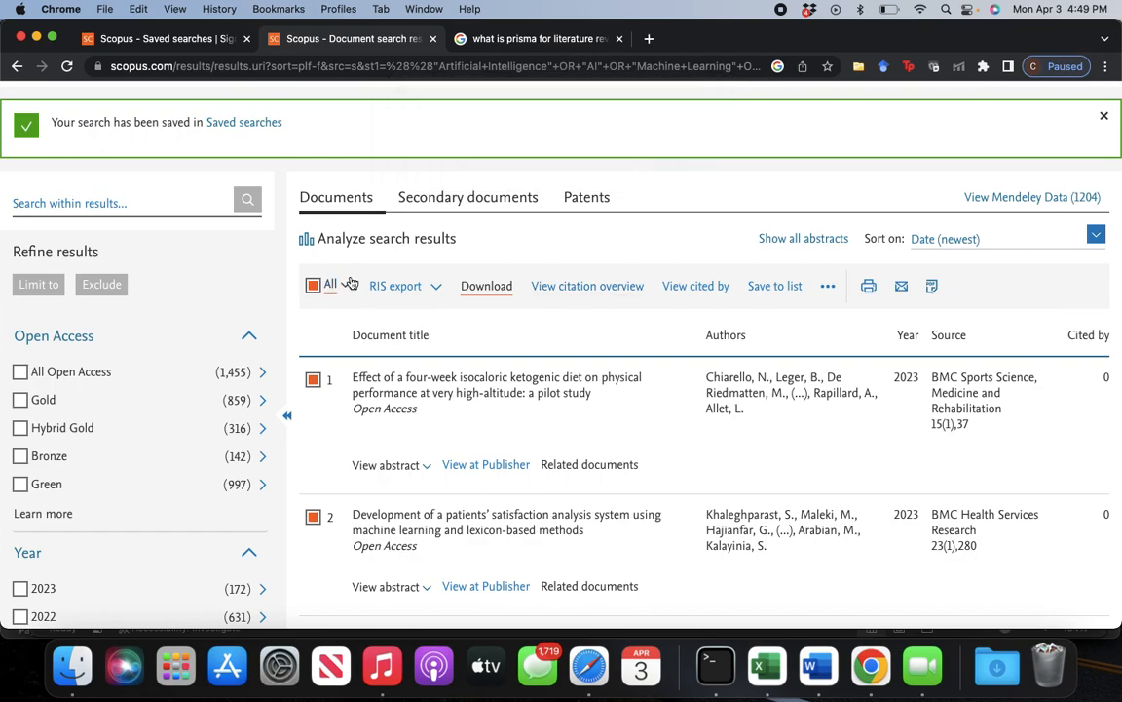
pyautogui.click(434, 292)
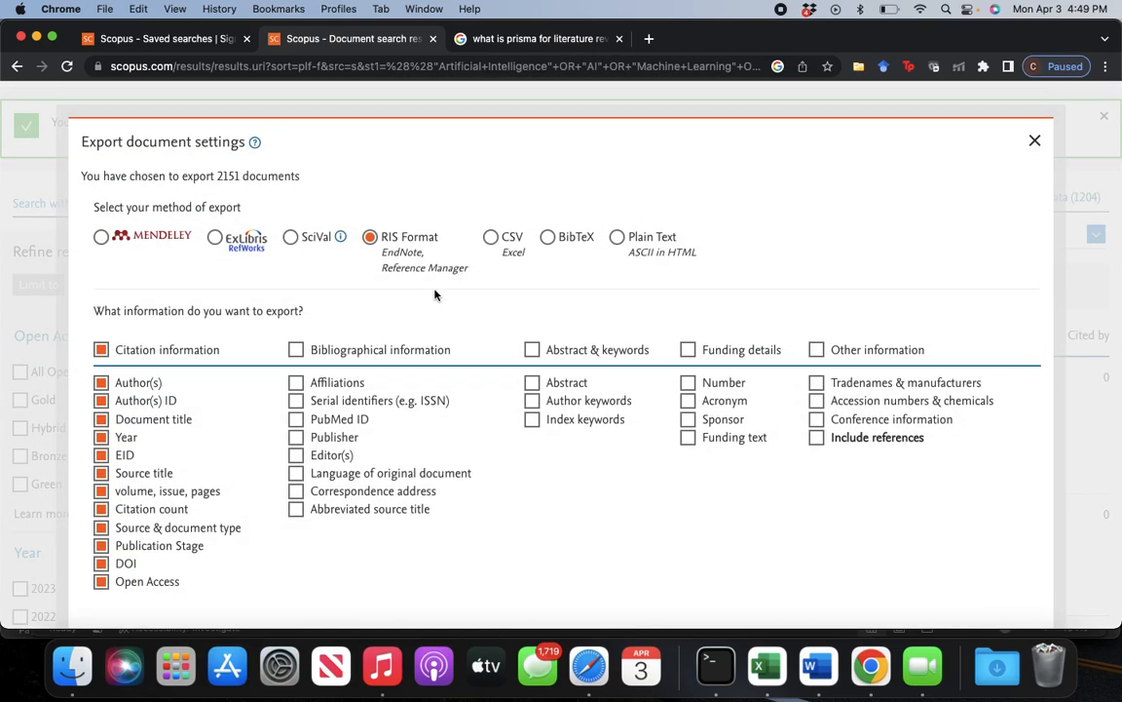
pyautogui.click(296, 348)
pyautogui.click(533, 351)
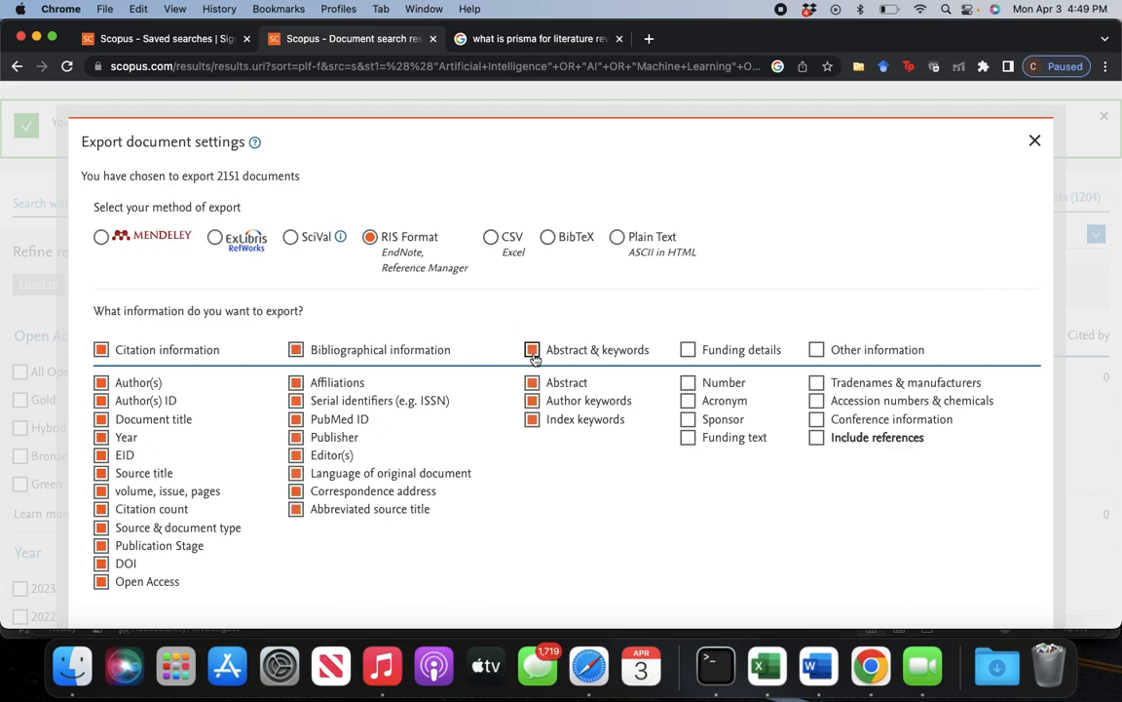
pyautogui.click(1035, 144)
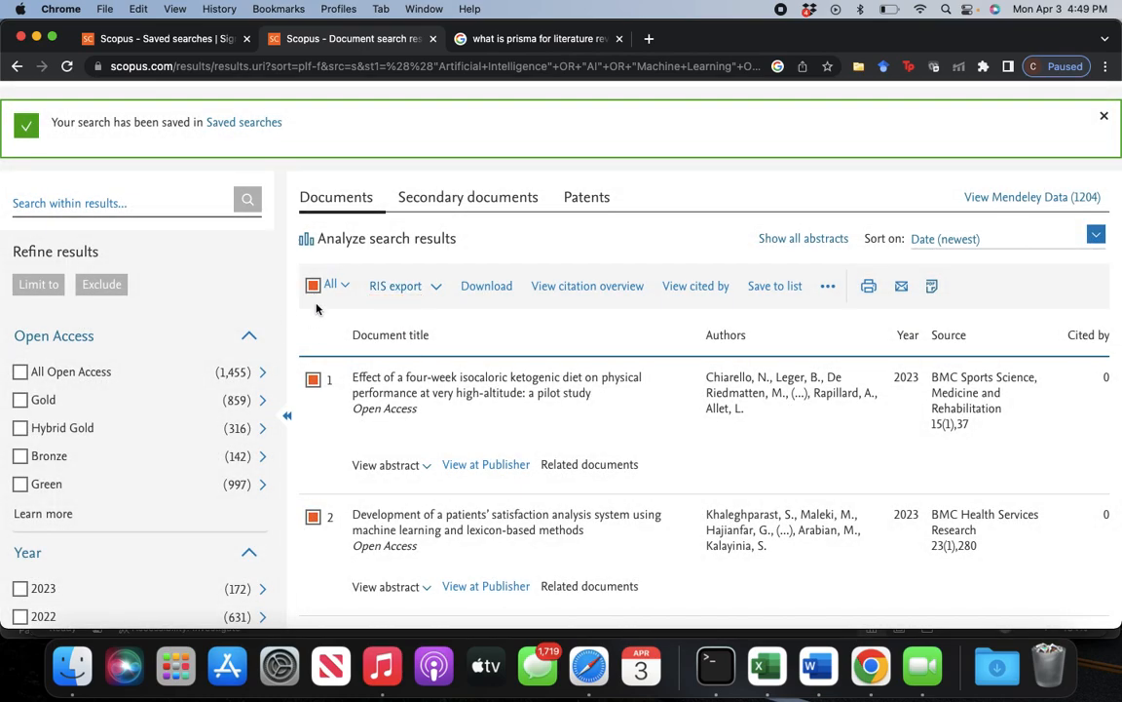
# Set the export to BibTeX including all bibliographical information and abstract & keywords, and try the option for only the first 2,000 documents
pyautogui.click(437, 292)
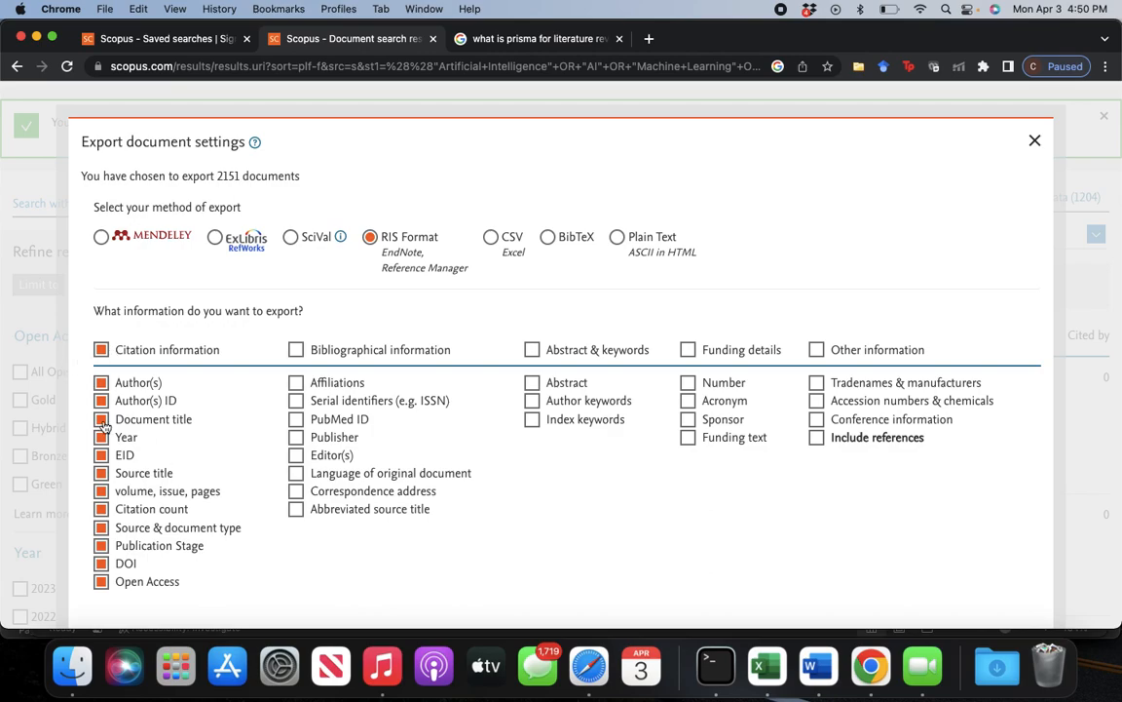
pyautogui.click(296, 351)
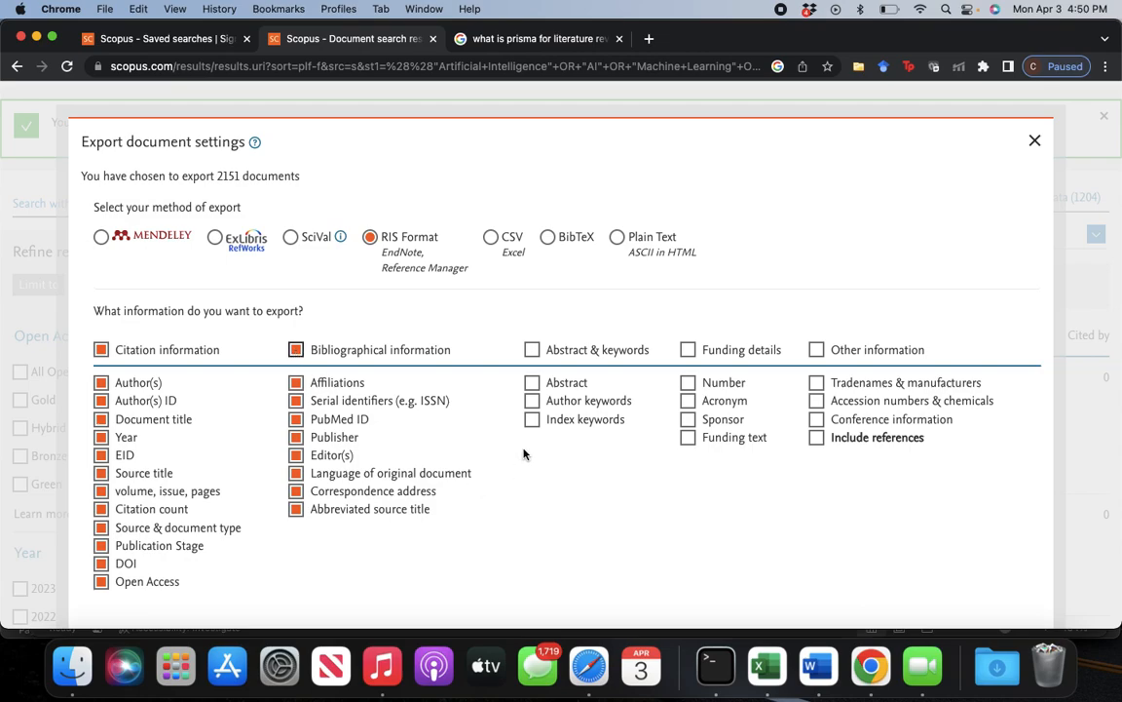
pyautogui.click(533, 350)
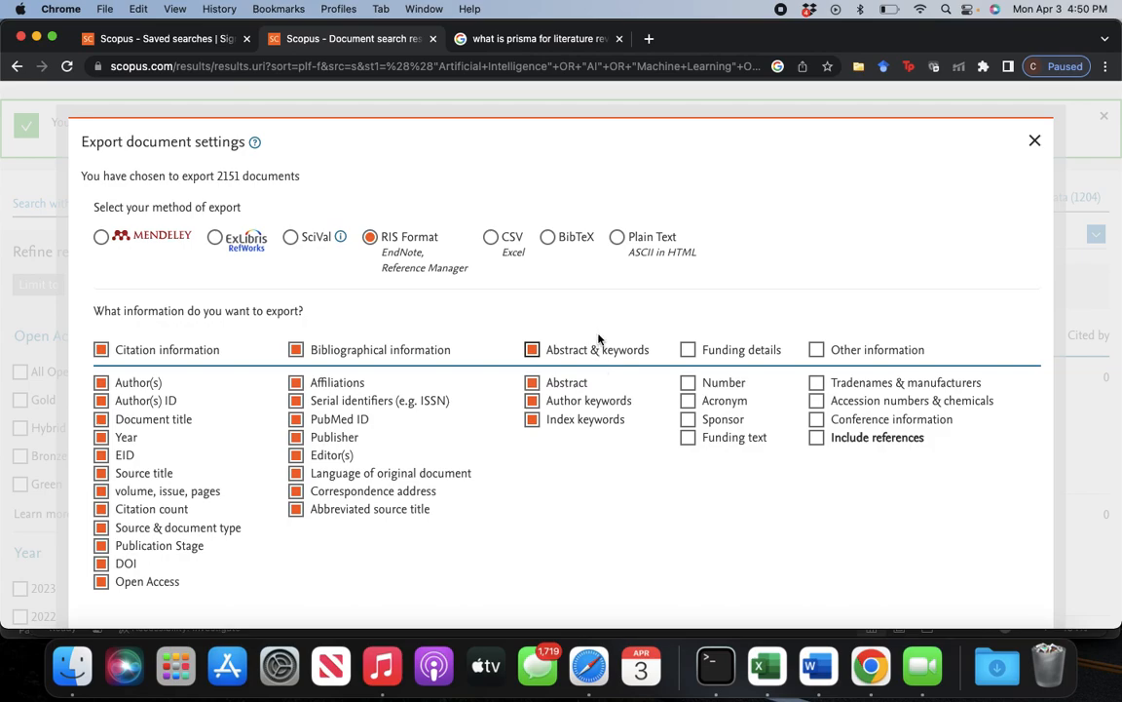
pyautogui.click(548, 237)
pyautogui.scroll(-2, 573, 400)
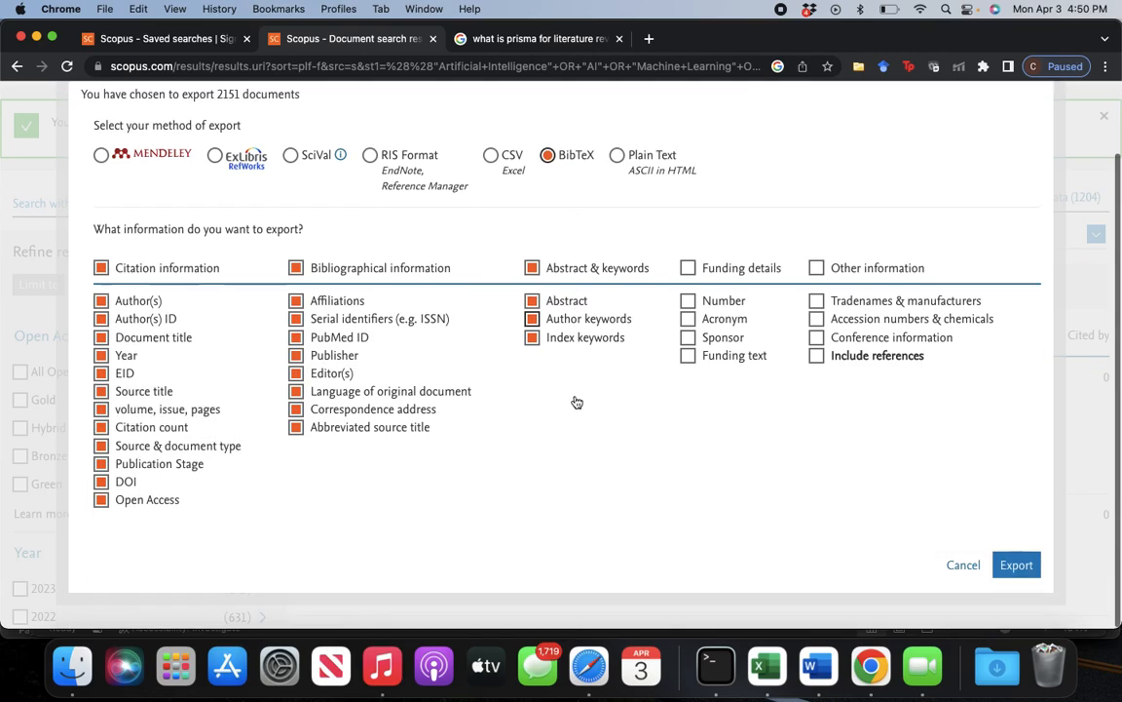
pyautogui.click(1021, 568)
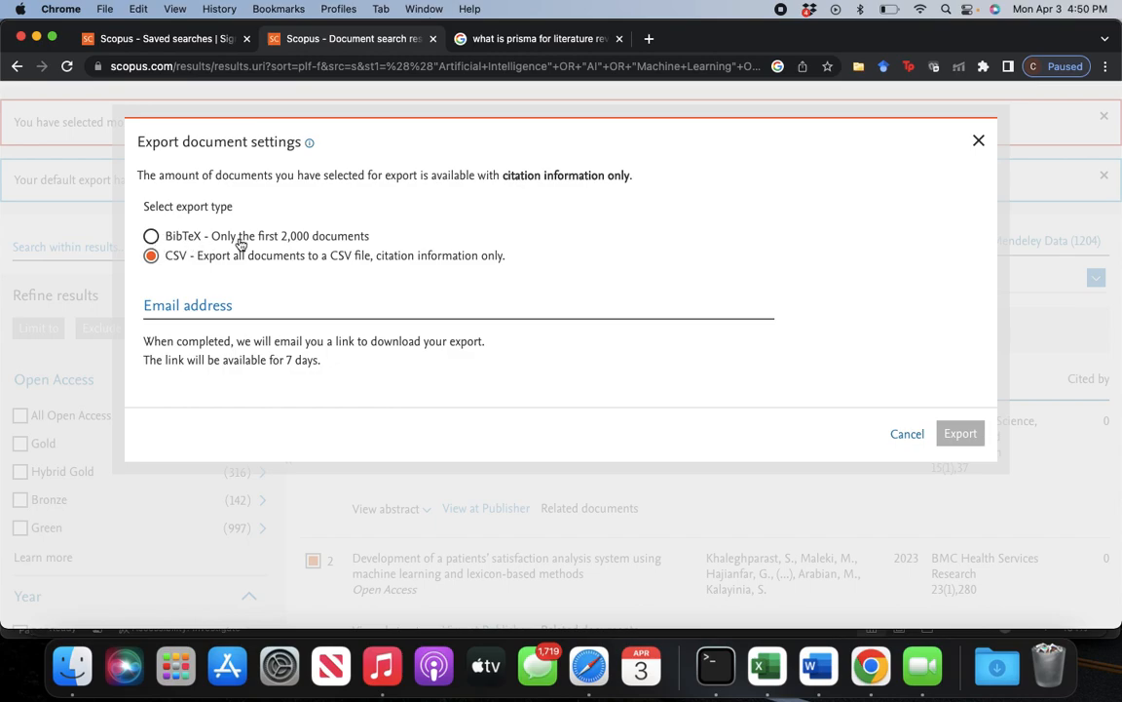
pyautogui.click(152, 237)
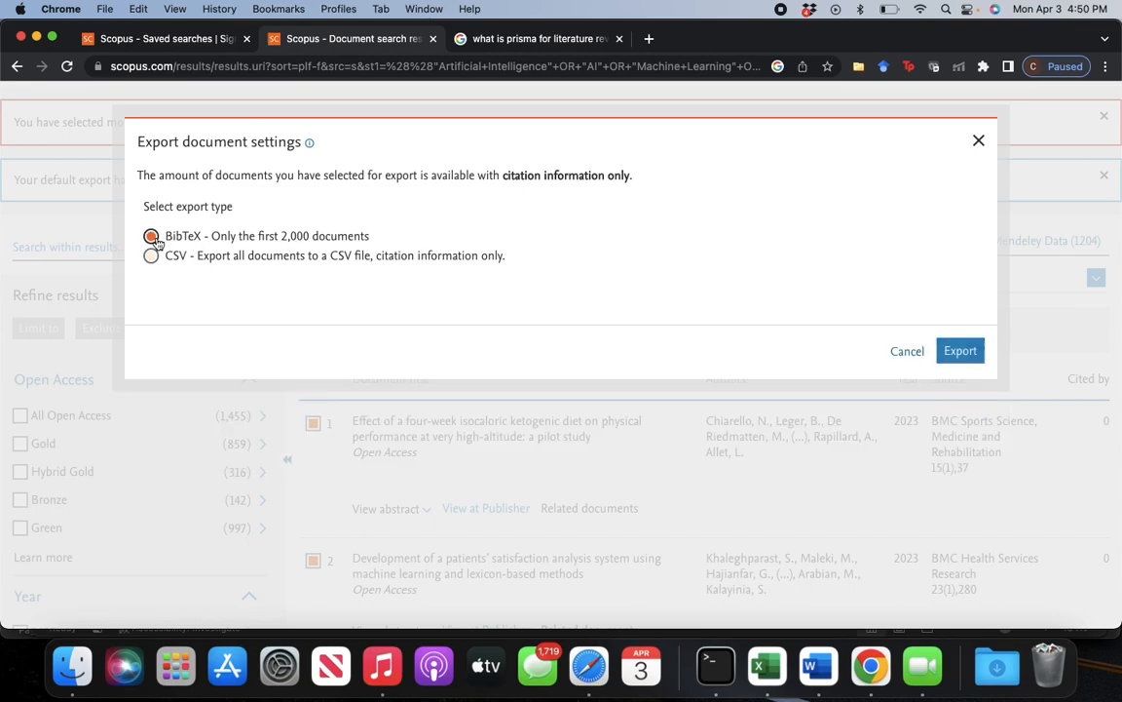
pyautogui.click(904, 357)
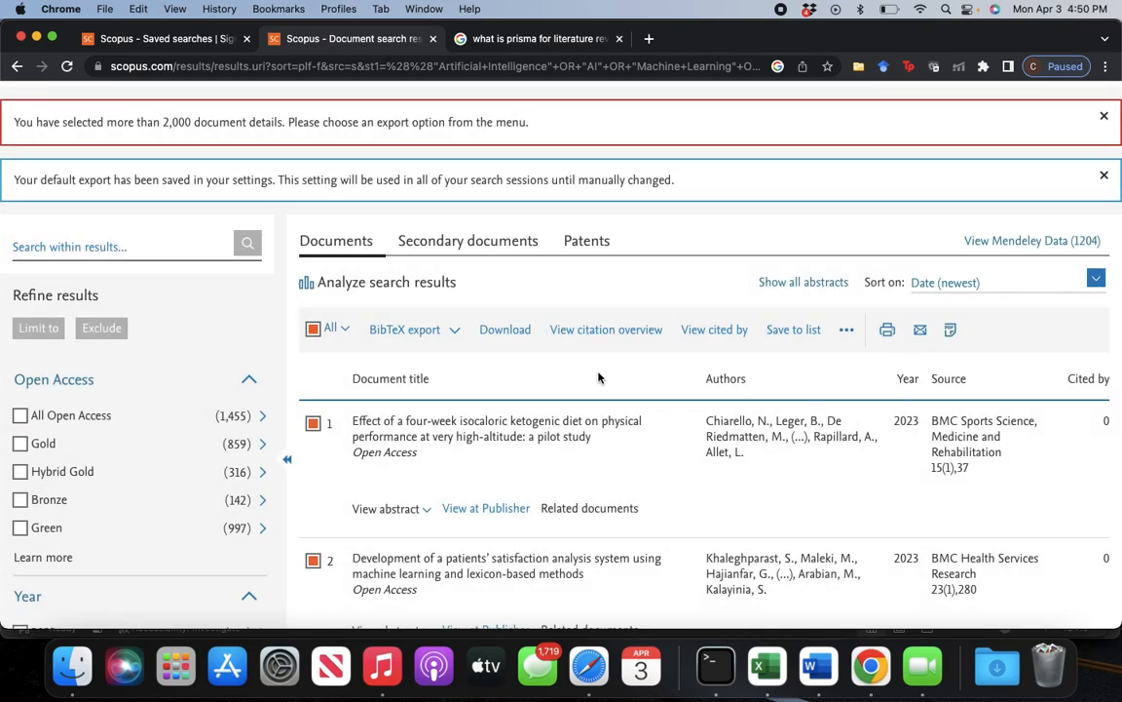
# Change the export method to CSV and try the option for only the first 2,000 documents, without running the export
pyautogui.click(455, 334)
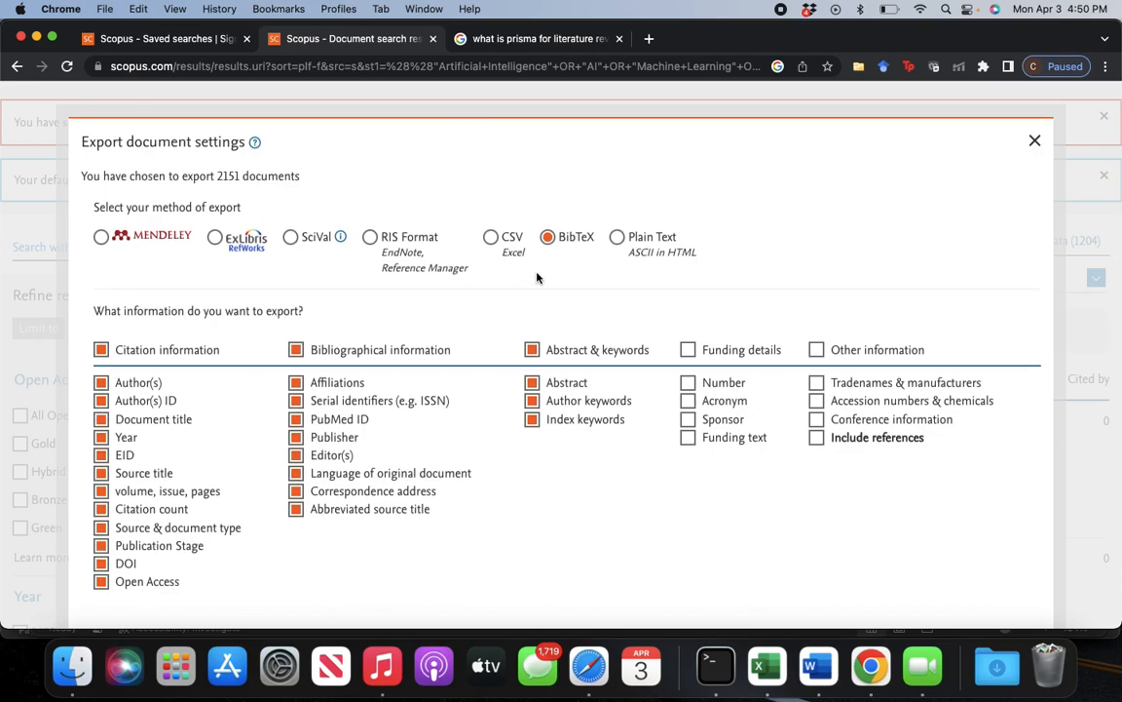
pyautogui.click(492, 237)
pyautogui.scroll(-2, 674, 427)
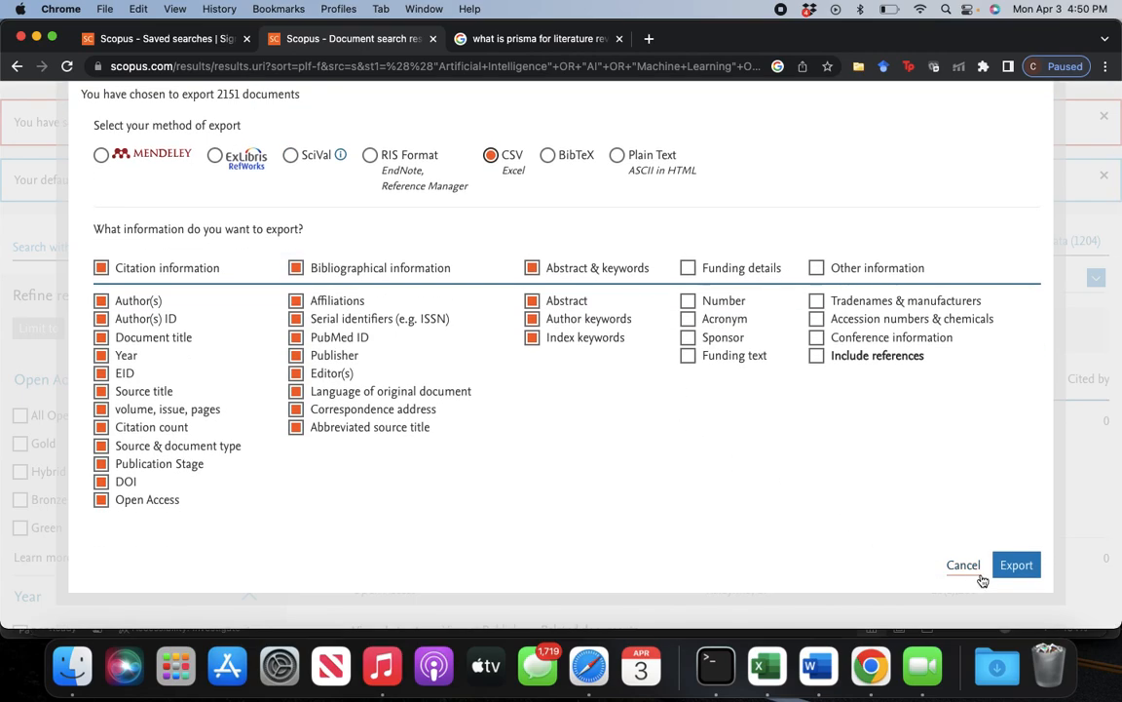
pyautogui.click(1015, 565)
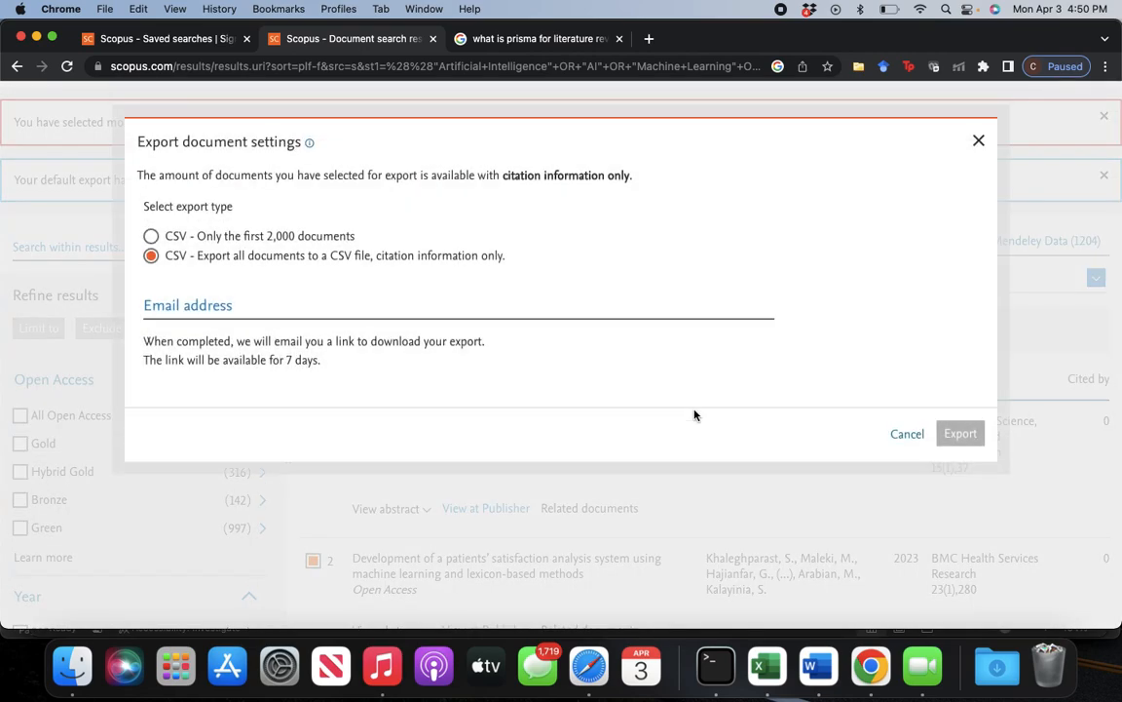
pyautogui.click(151, 237)
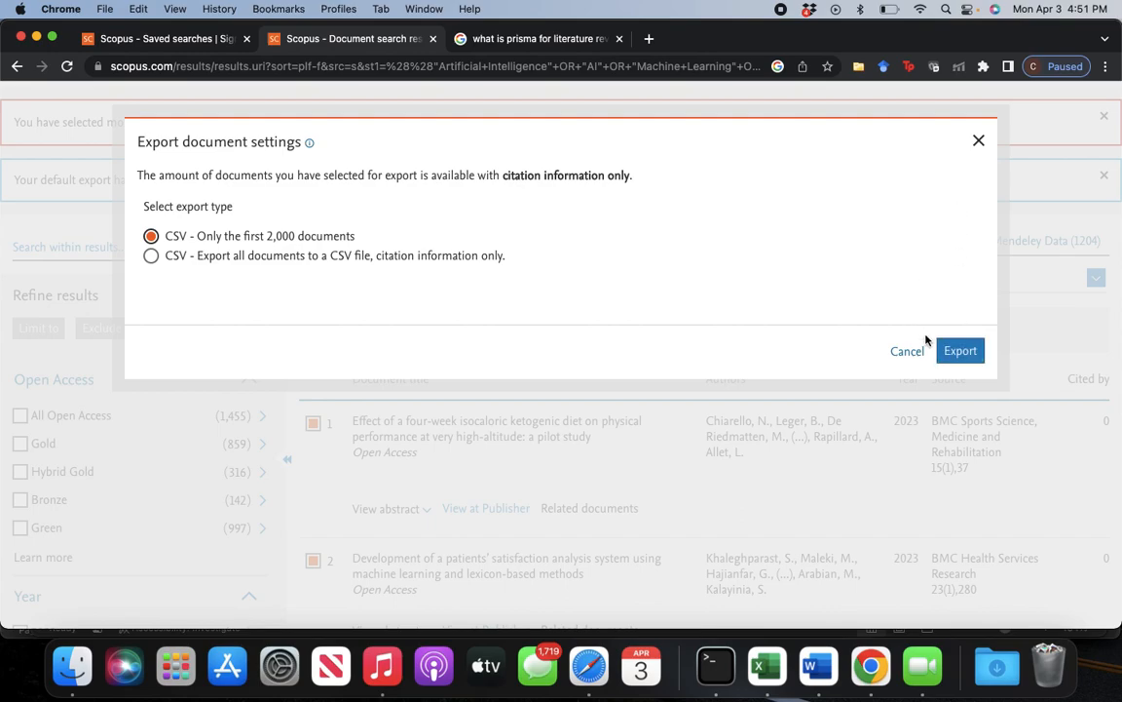
pyautogui.click(980, 144)
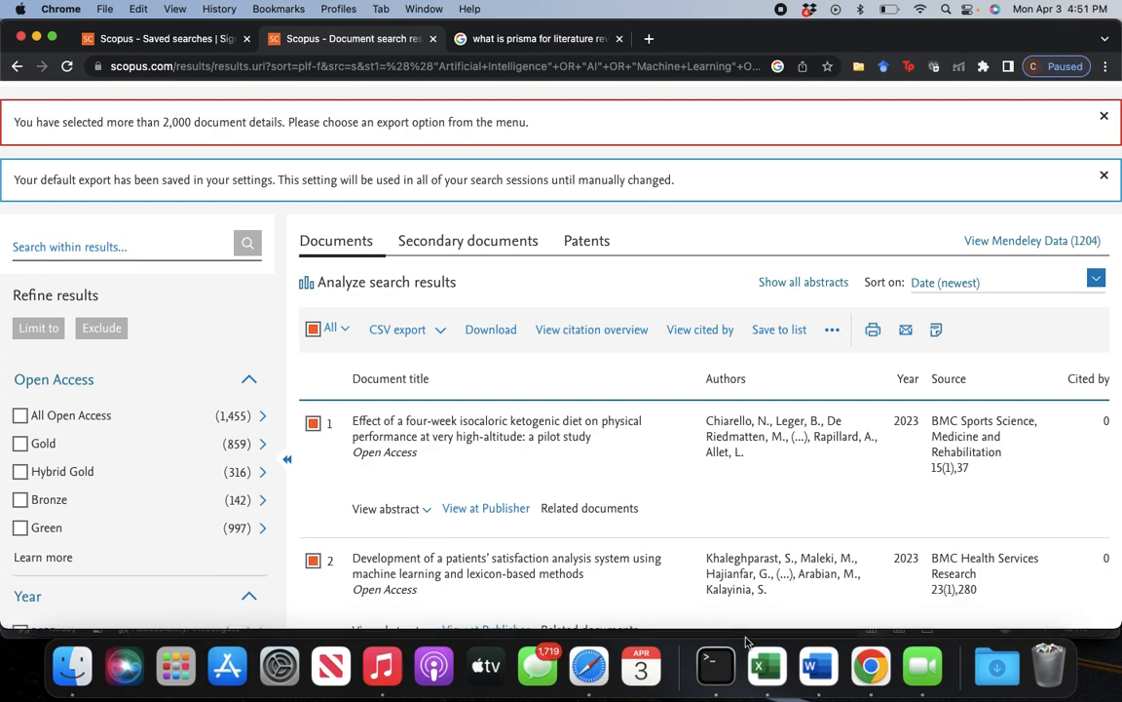
# Check the Excel diagram briefly, and in Word highlight the paper title about research themes on Artificial Intelligence Ethics
pyautogui.click(766, 664)
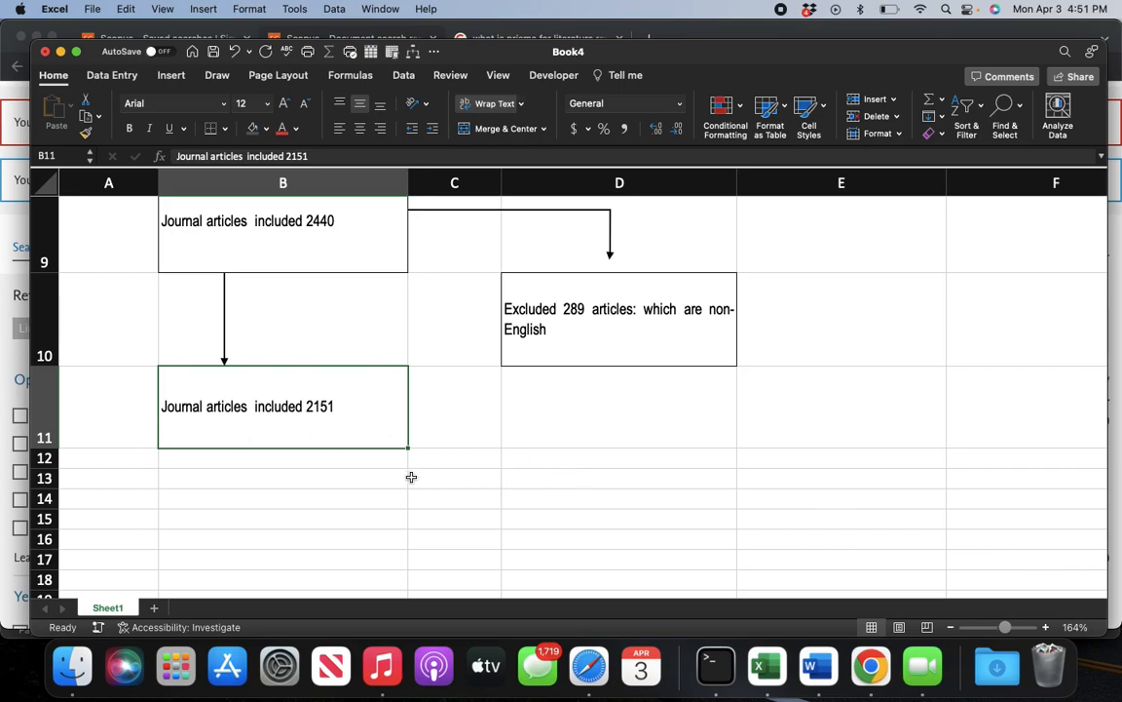
pyautogui.press('super+Tab')
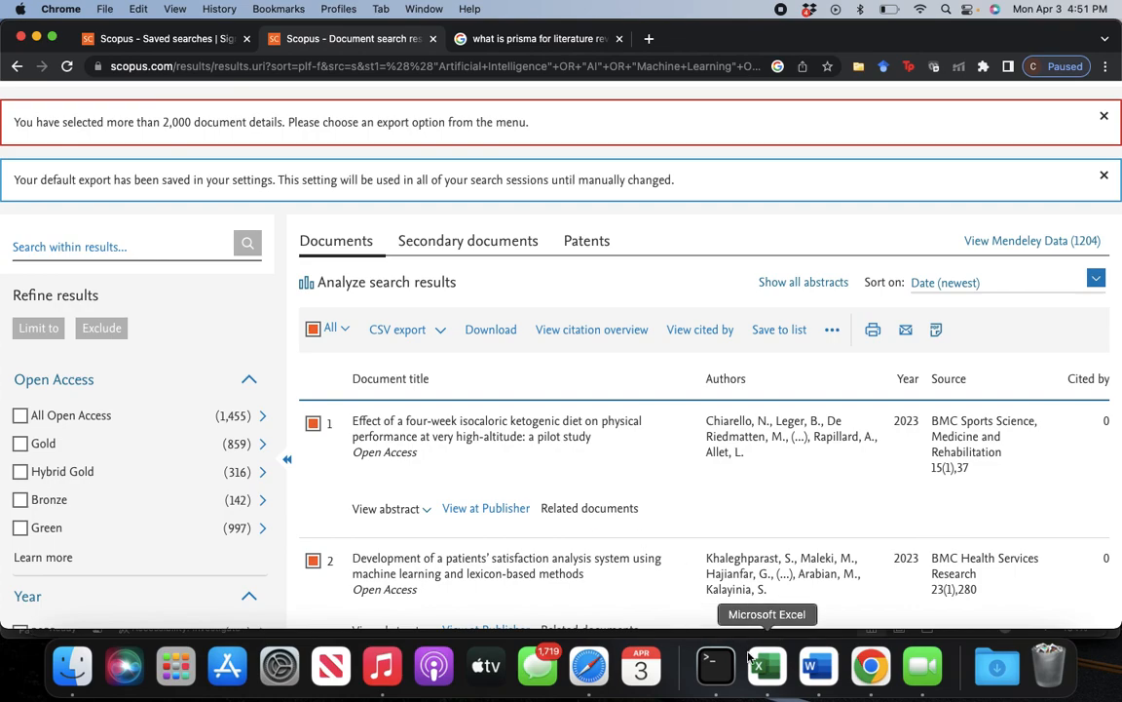
pyautogui.click(823, 682)
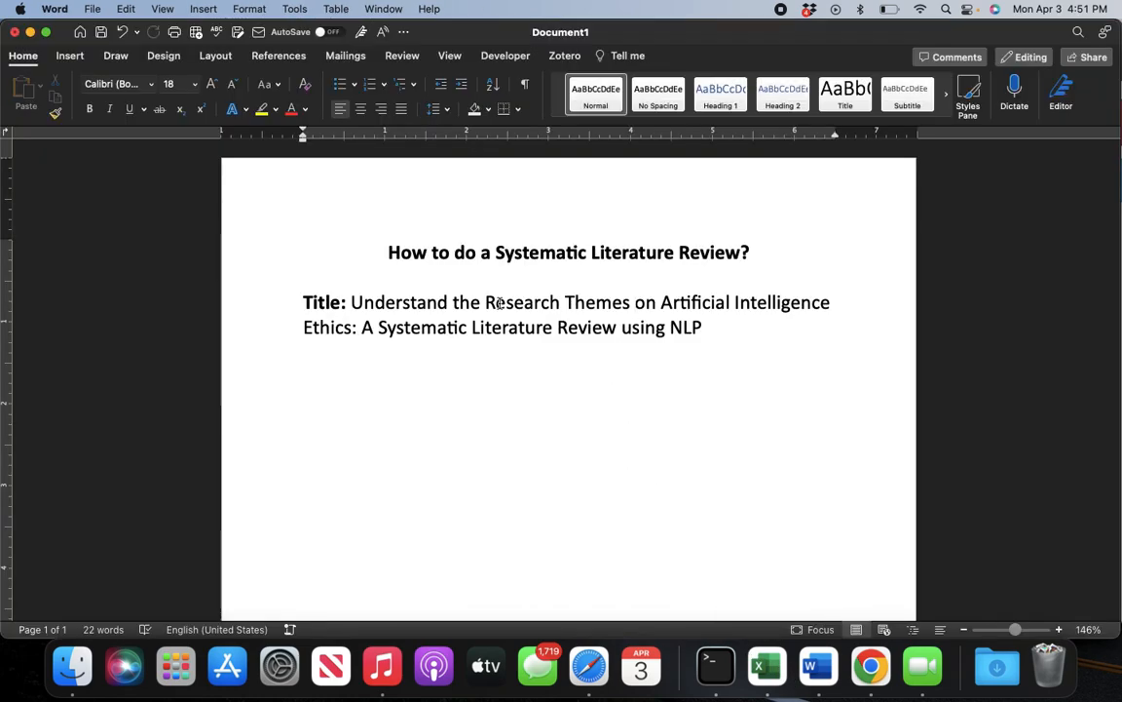
pyautogui.click(353, 302)
pyautogui.moveTo(353, 302); pyautogui.dragTo(730, 331)
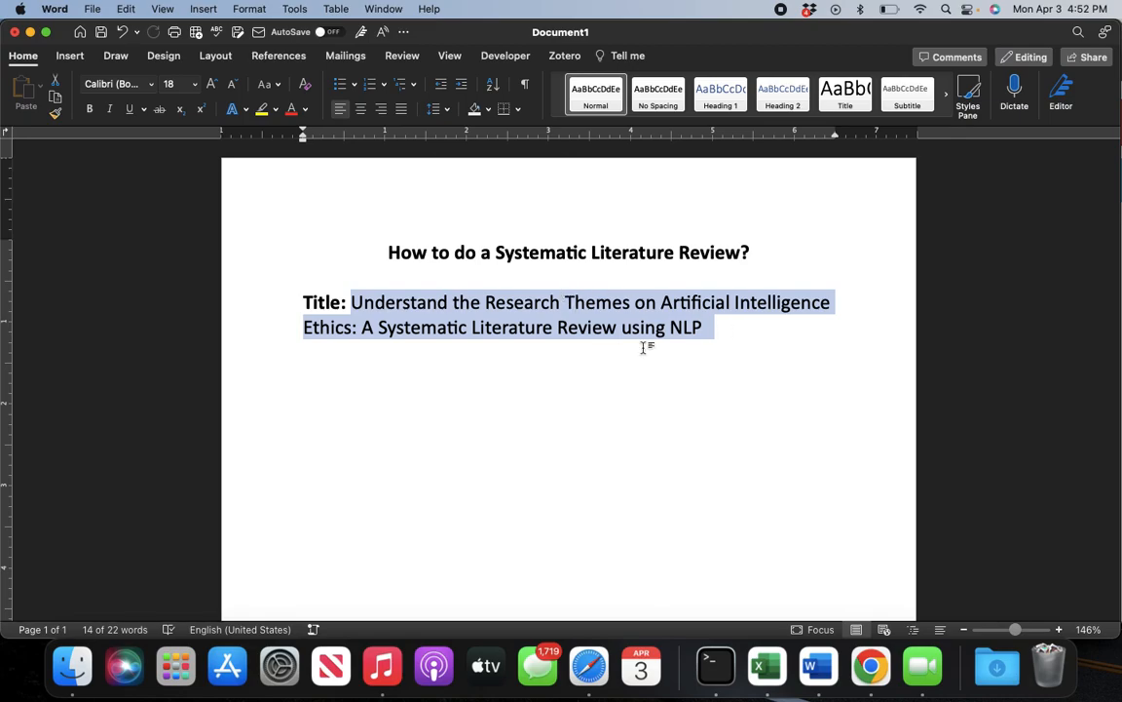
# Minimize Word and review the Scopus query and results, and in Excel the PRISMA diagram from the query heading down to the final included box
pyautogui.click(29, 32)
pyautogui.scroll(3, 308, 488)
pyautogui.scroll(3, 305, 489)
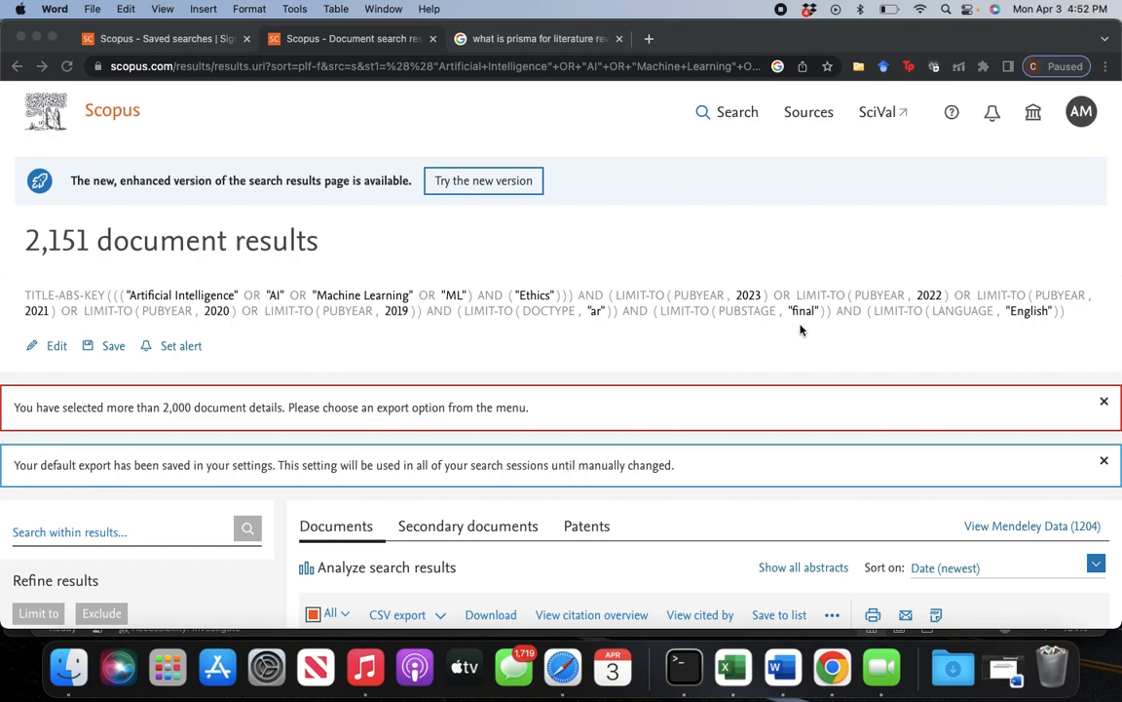
pyautogui.scroll(-2, 801, 329)
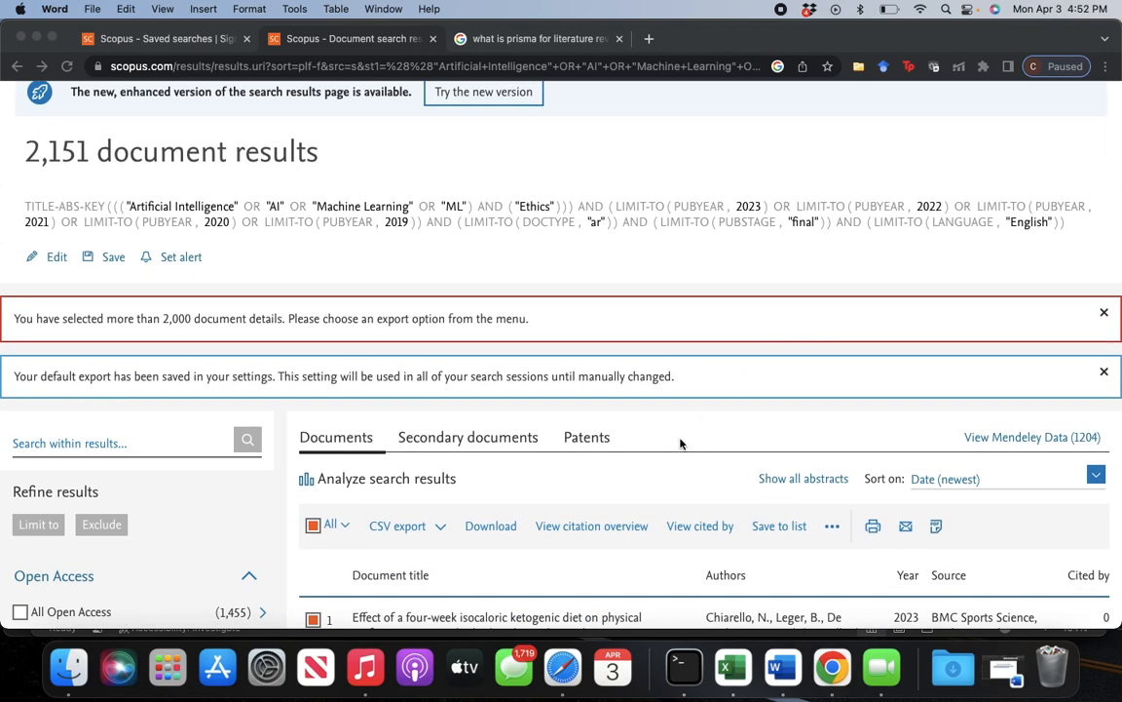
pyautogui.scroll(-3, 680, 443)
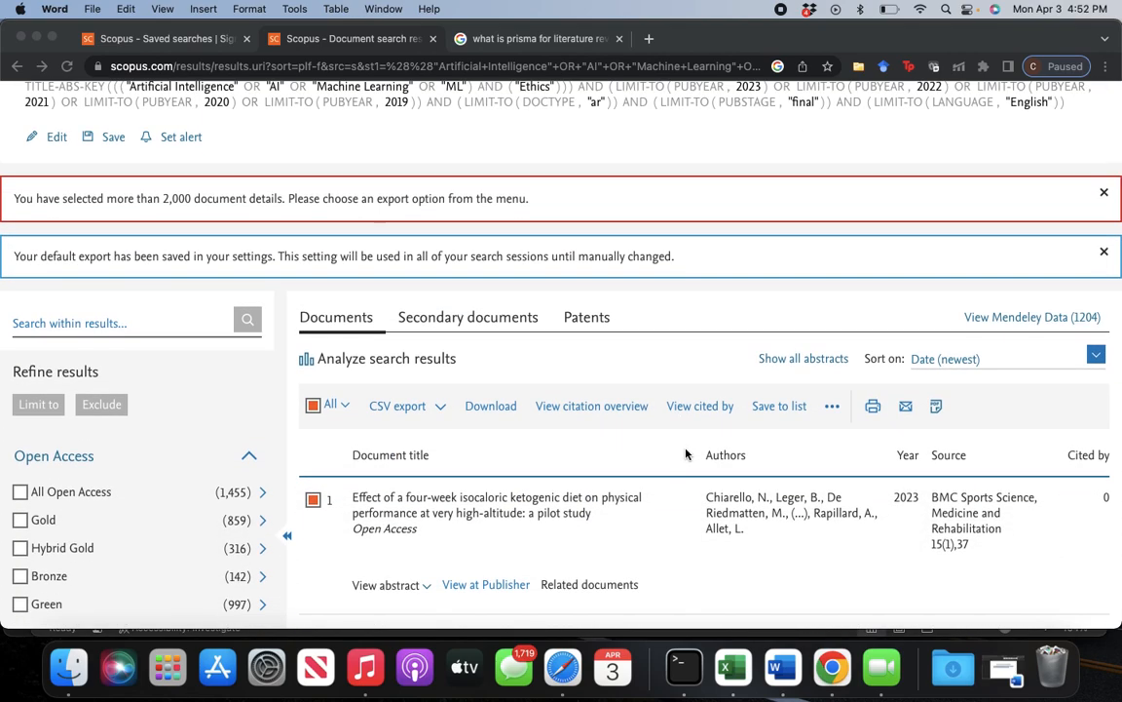
pyautogui.click(732, 673)
pyautogui.scroll(3, 467, 475)
pyautogui.scroll(5, 467, 475)
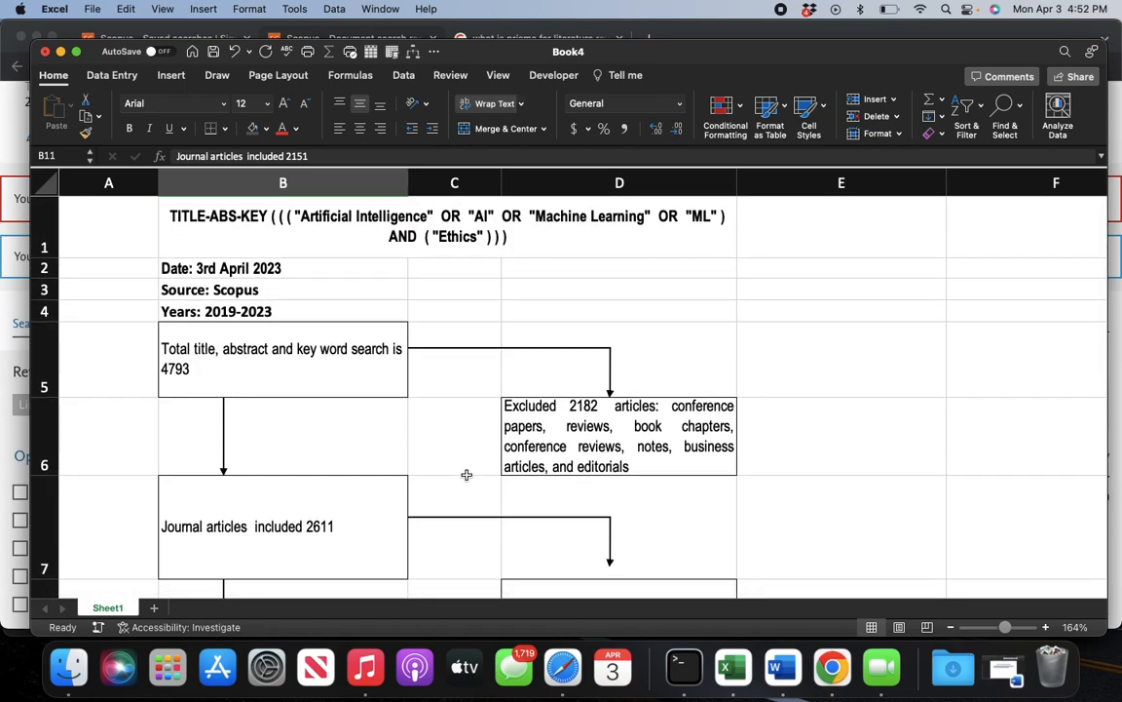
pyautogui.scroll(-3, 337, 391)
pyautogui.scroll(-5, 337, 390)
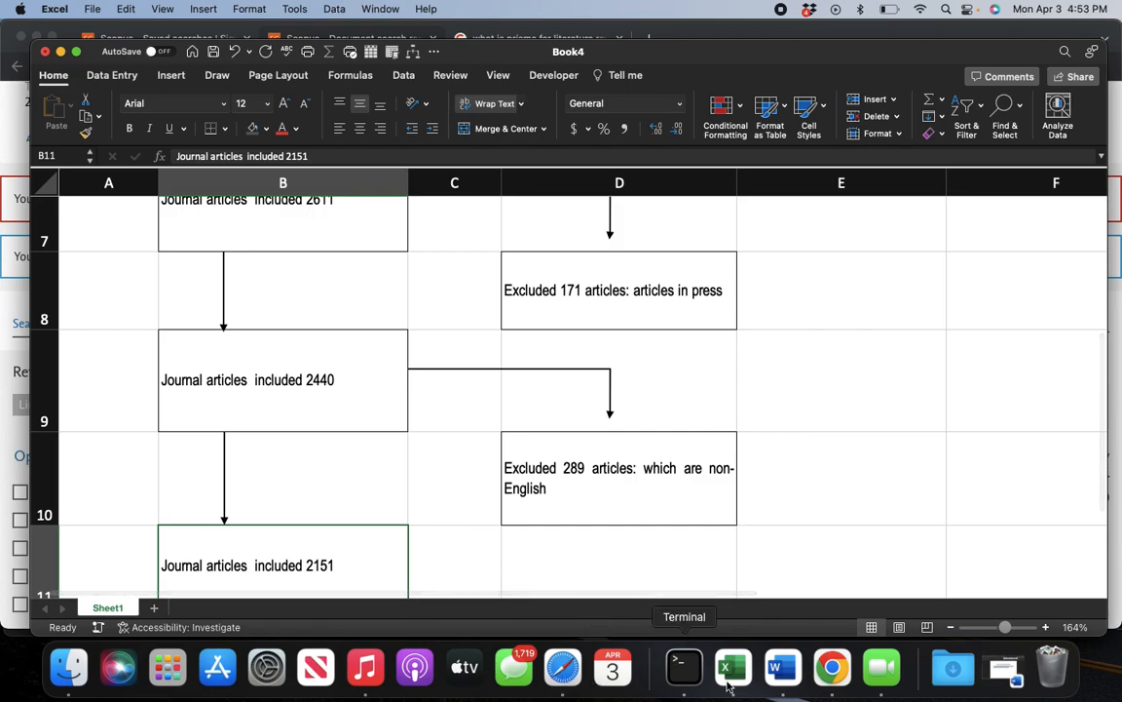
# In Word, replace the heading above the paper title with "Extended Abstract" and leave a blank line below it
pyautogui.click(794, 685)
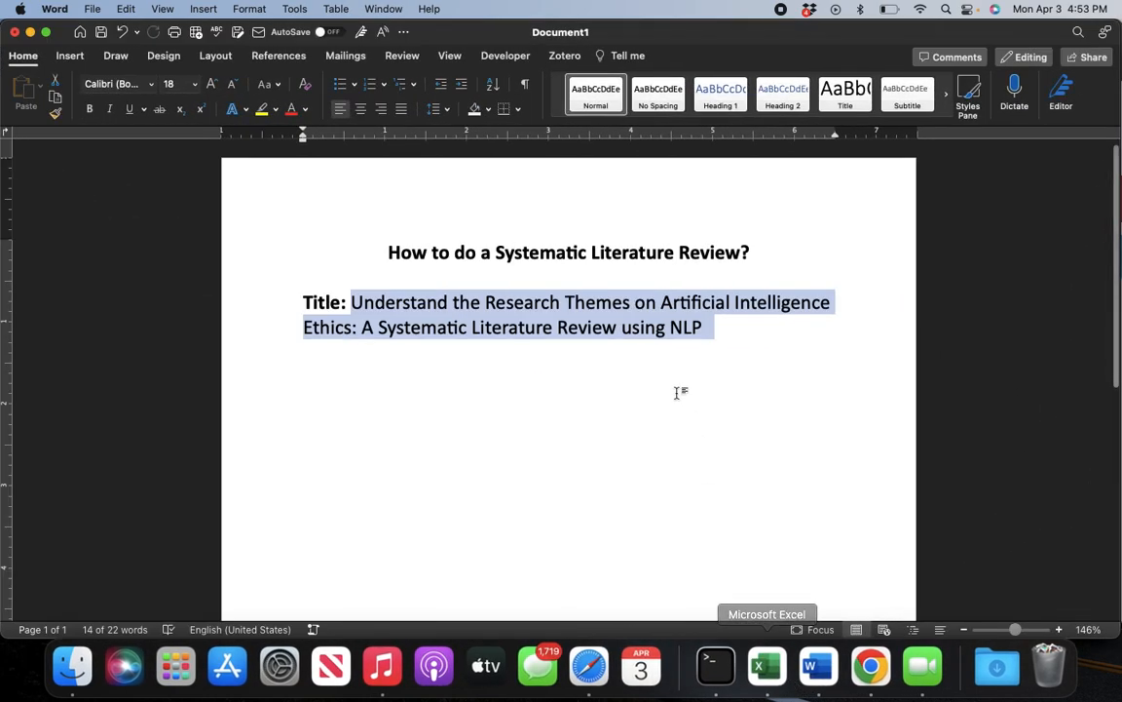
pyautogui.click(677, 391)
pyautogui.moveTo(712, 333); pyautogui.dragTo(427, 304)
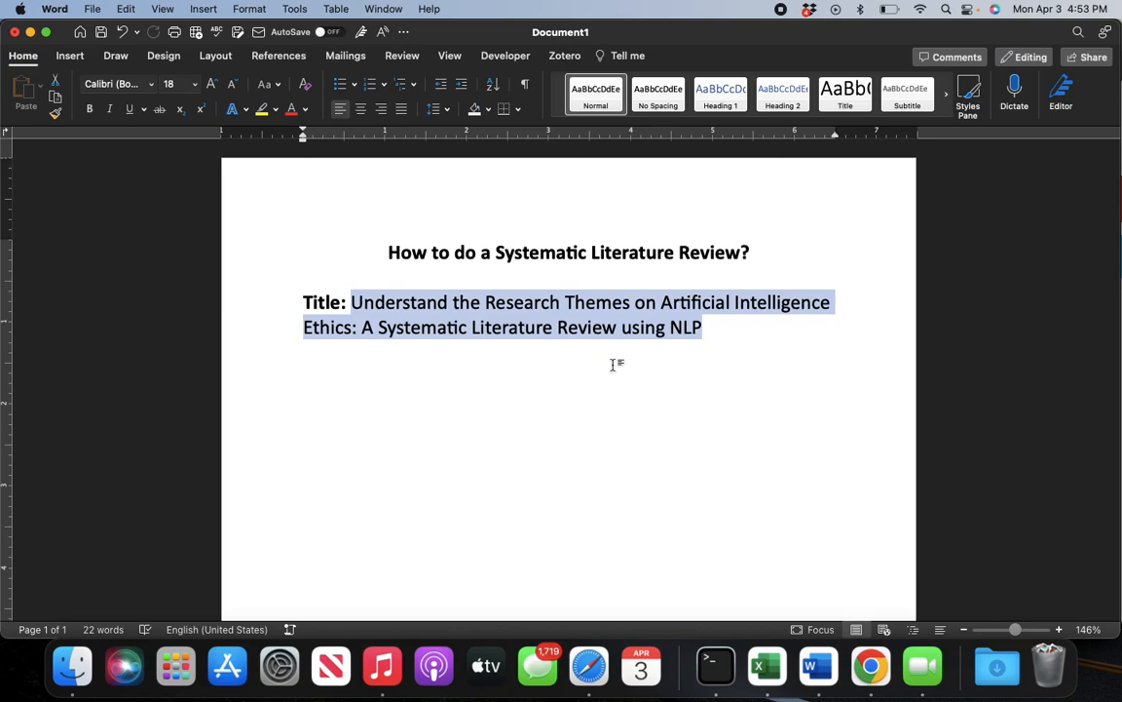
pyautogui.moveTo(756, 252); pyautogui.dragTo(391, 255)
pyautogui.press('BackSpace')
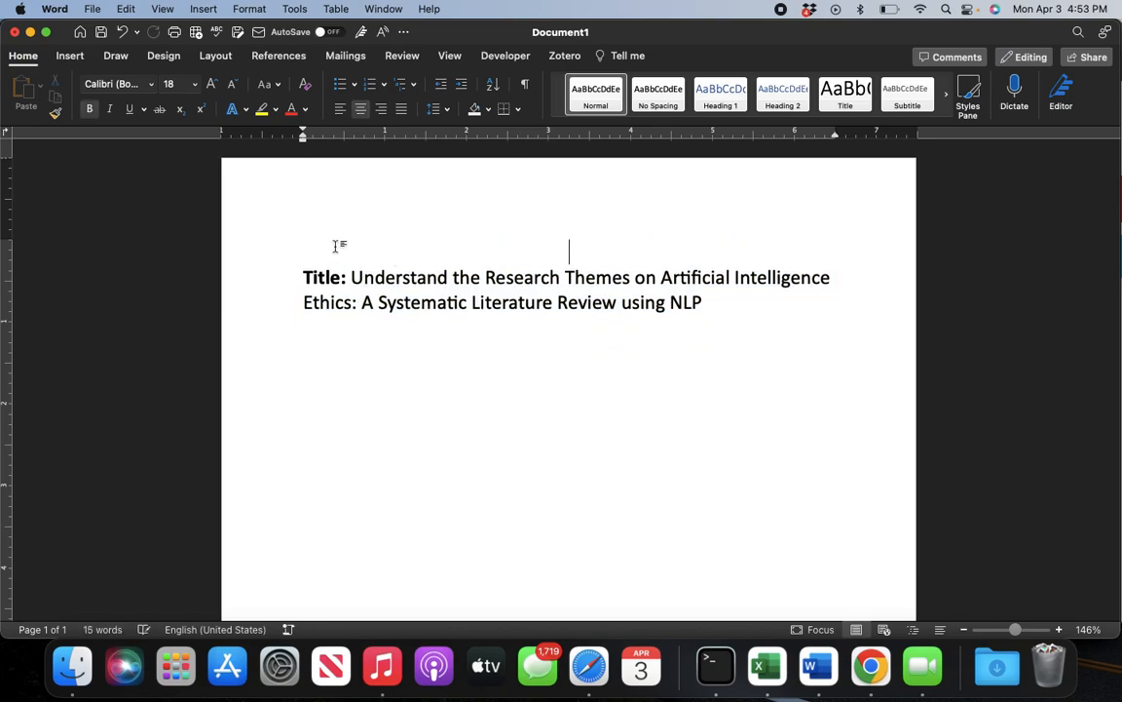
pyautogui.write('Extended Abstract')
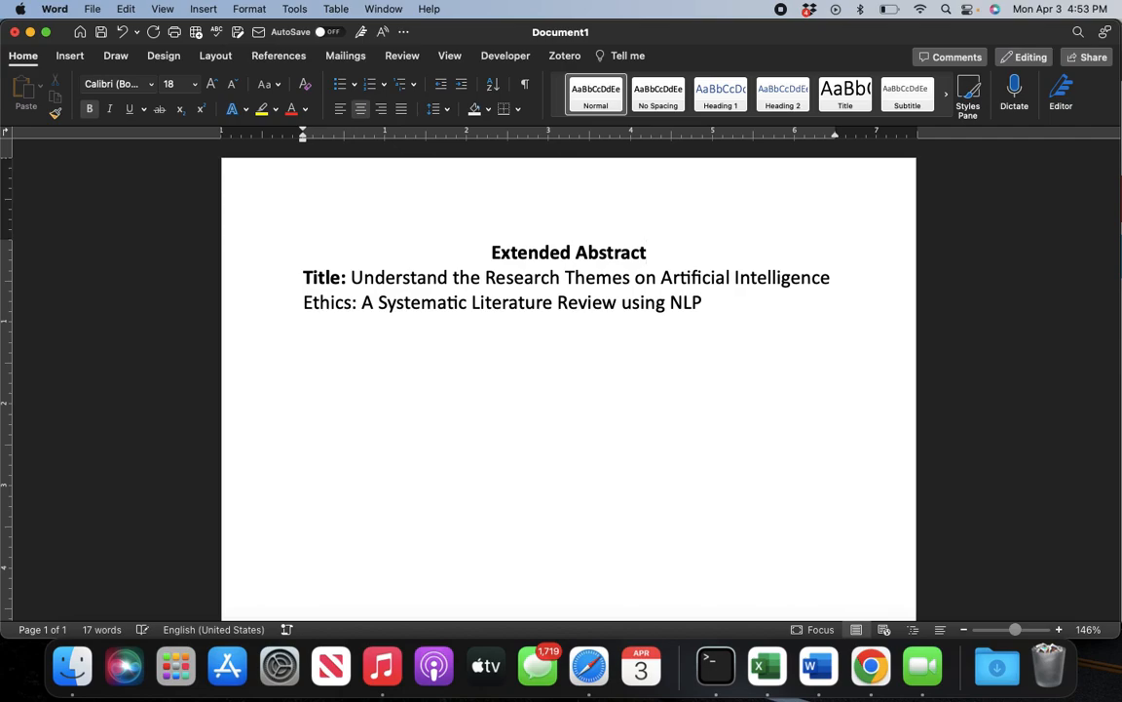
pyautogui.press('Return')
# Left-align the "Extended Abstract" heading
pyautogui.click(486, 253)
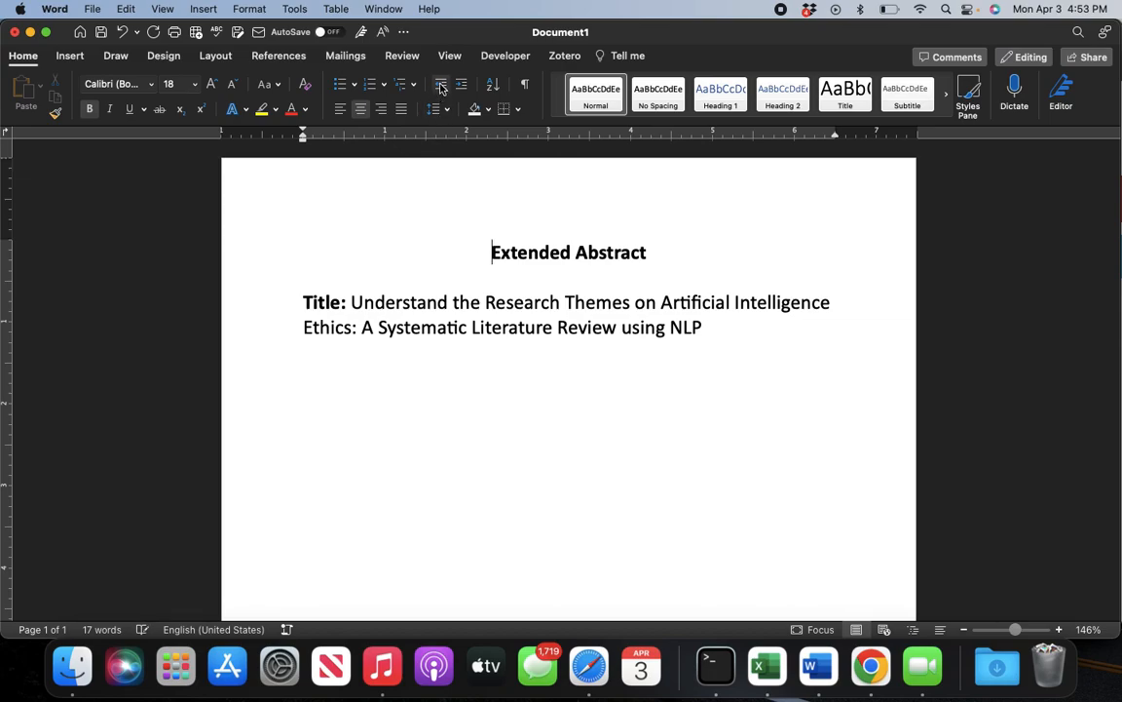
pyautogui.click(339, 110)
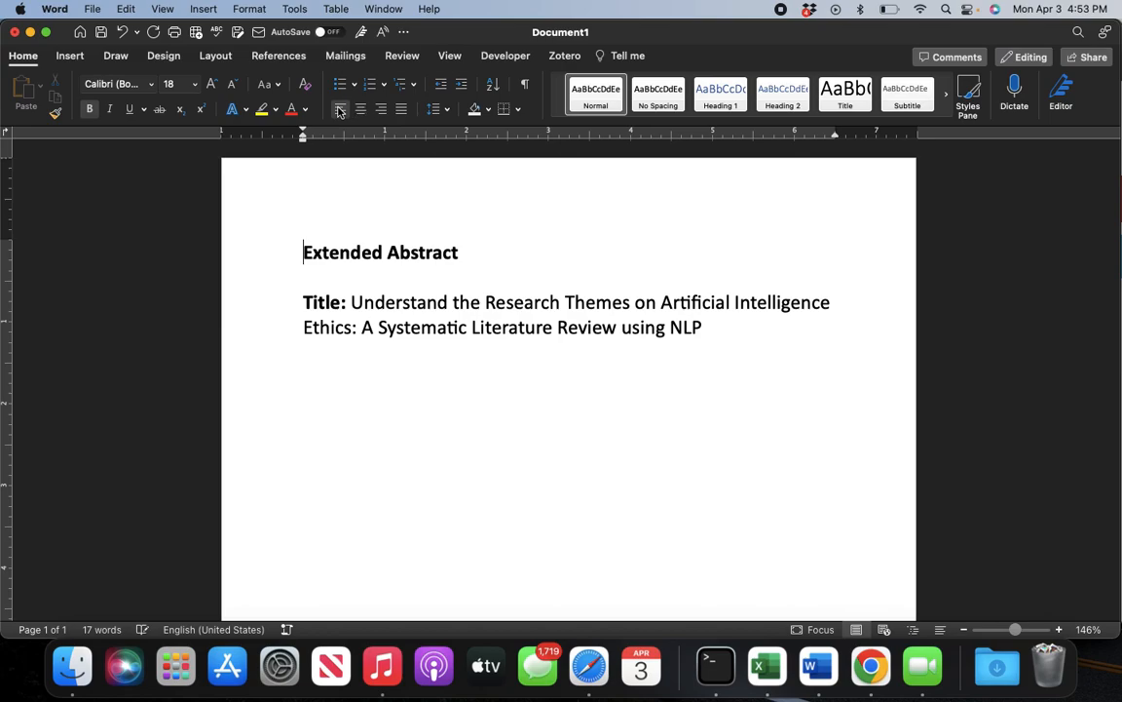
pyautogui.click(493, 252)
# Start a numbered list two lines below the paper title
pyautogui.click(744, 336)
pyautogui.press('Return')
pyautogui.press('Return')
pyautogui.write('1')
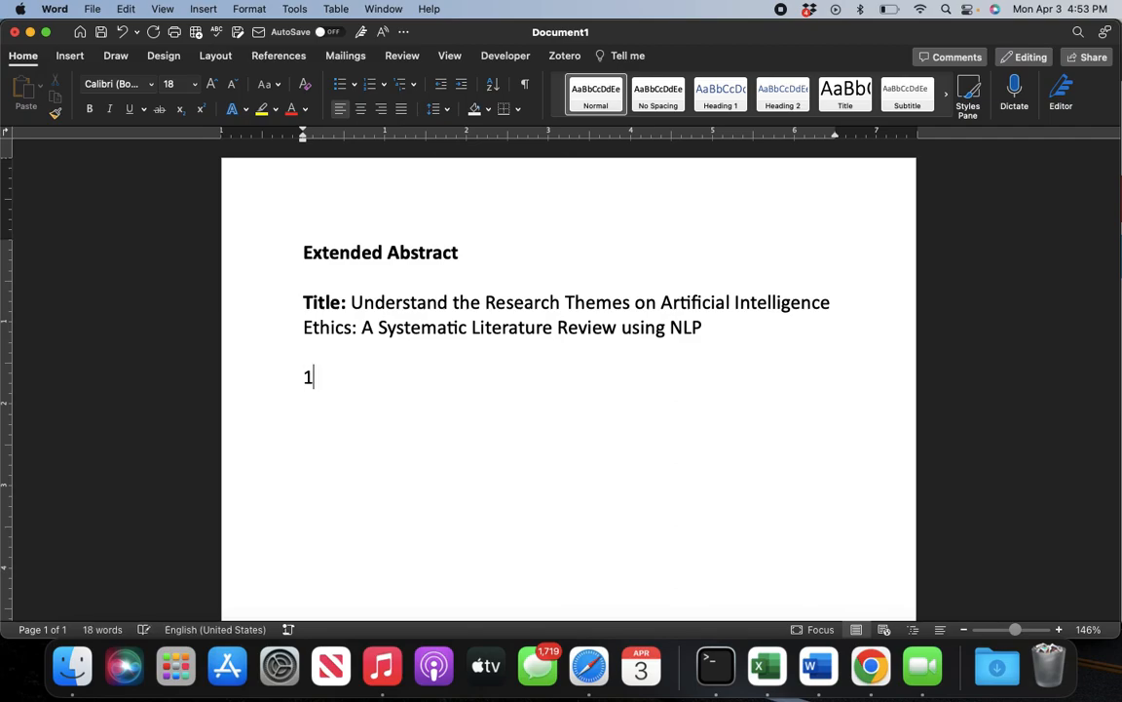
pyautogui.write('.')
pyautogui.press('space')
pyautogui.press('super+b')
pyautogui.write('Cure')
pyautogui.write('en')
pyautogui.press('BackSpace')
pyautogui.press('BackSpace')
pyautogui.press('BackSpace')
pyautogui.press('BackSpace')
pyautogui.press('BackSpace')
pyautogui.press('BackSpace')
pyautogui.press('super+b')
# Begin the first list item with "Current Understanding of AI Ethics" followed by an opening parenthesis and "atle"
pyautogui.write('Current Unders')
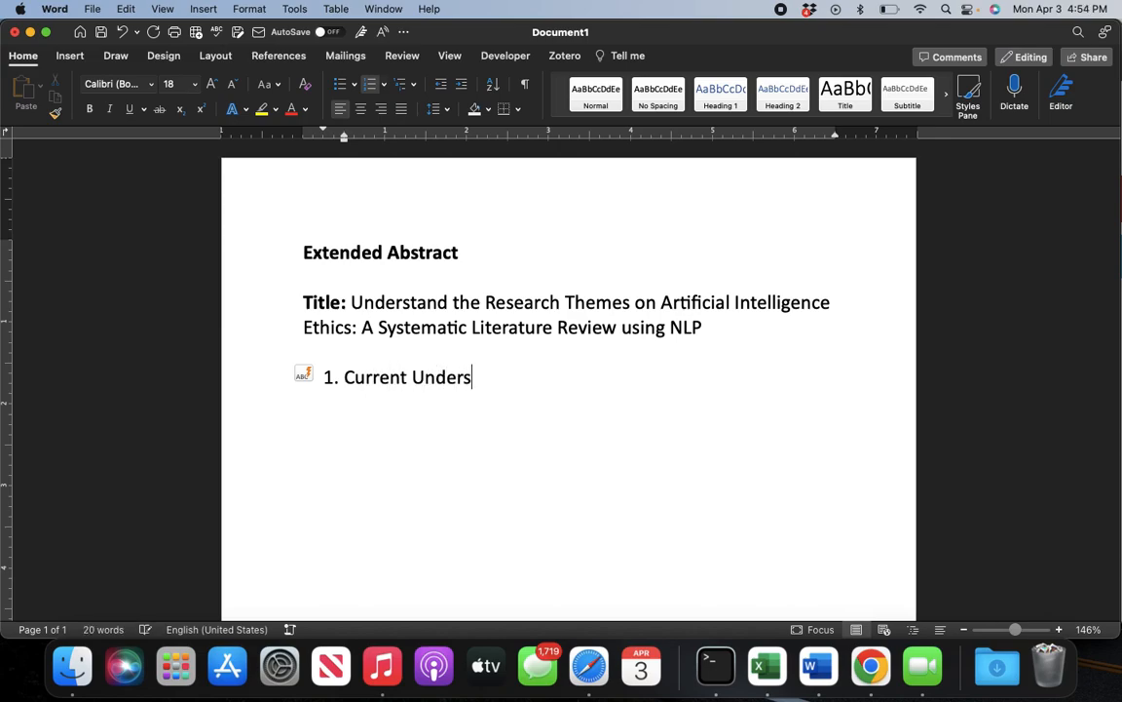
pyautogui.write('tanding of ')
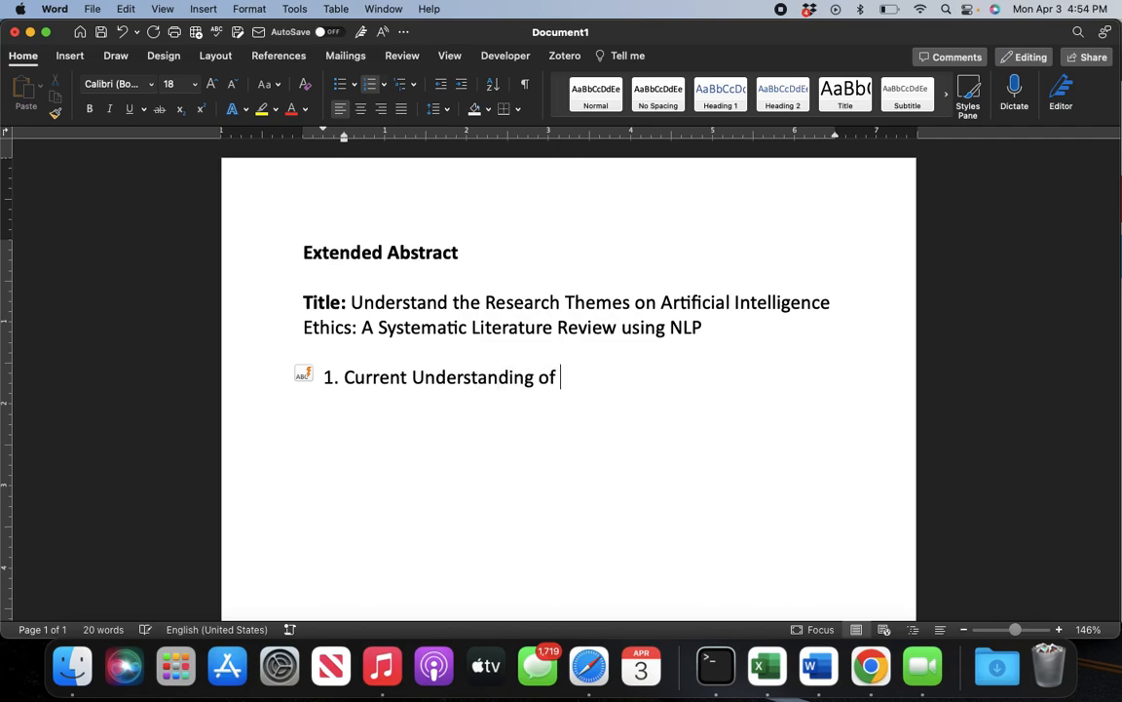
pyautogui.write('AI Ethis')
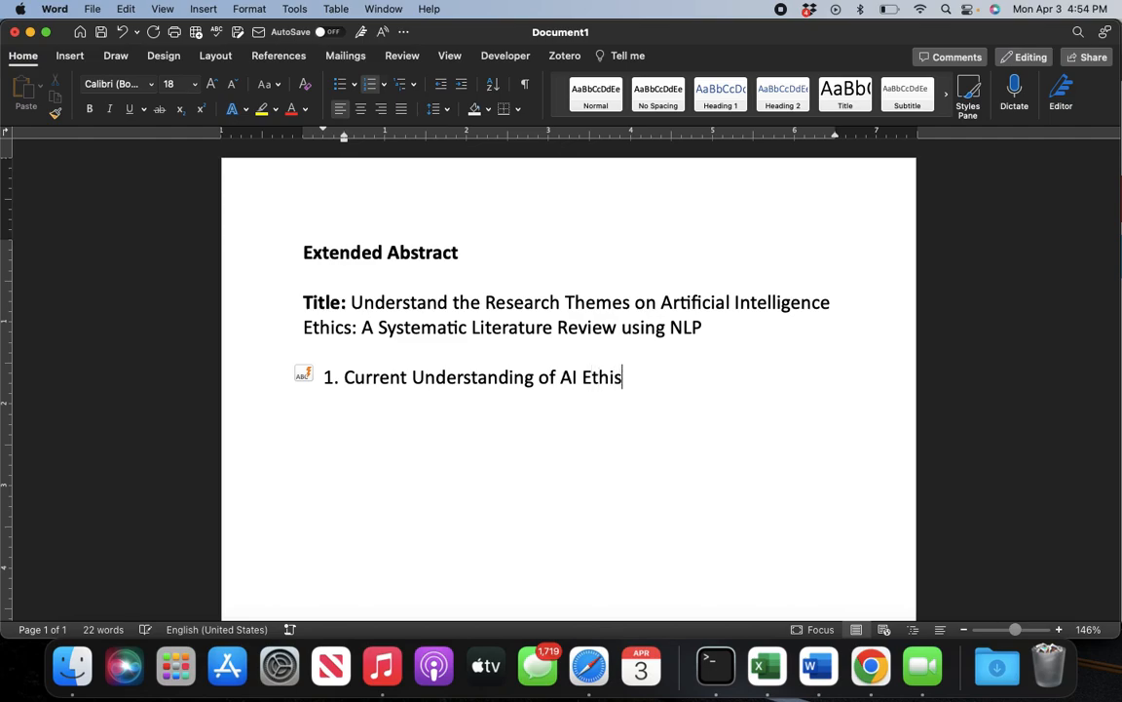
pyautogui.press('BackSpace')
pyautogui.press('BackSpace')
pyautogui.write('ics (')
pyautogui.write(' 2')
pyautogui.press('BackSpace')
pyautogui.write('a')
pyautogui.press('BackSpace')
pyautogui.press('BackSpace')
pyautogui.write('atle')
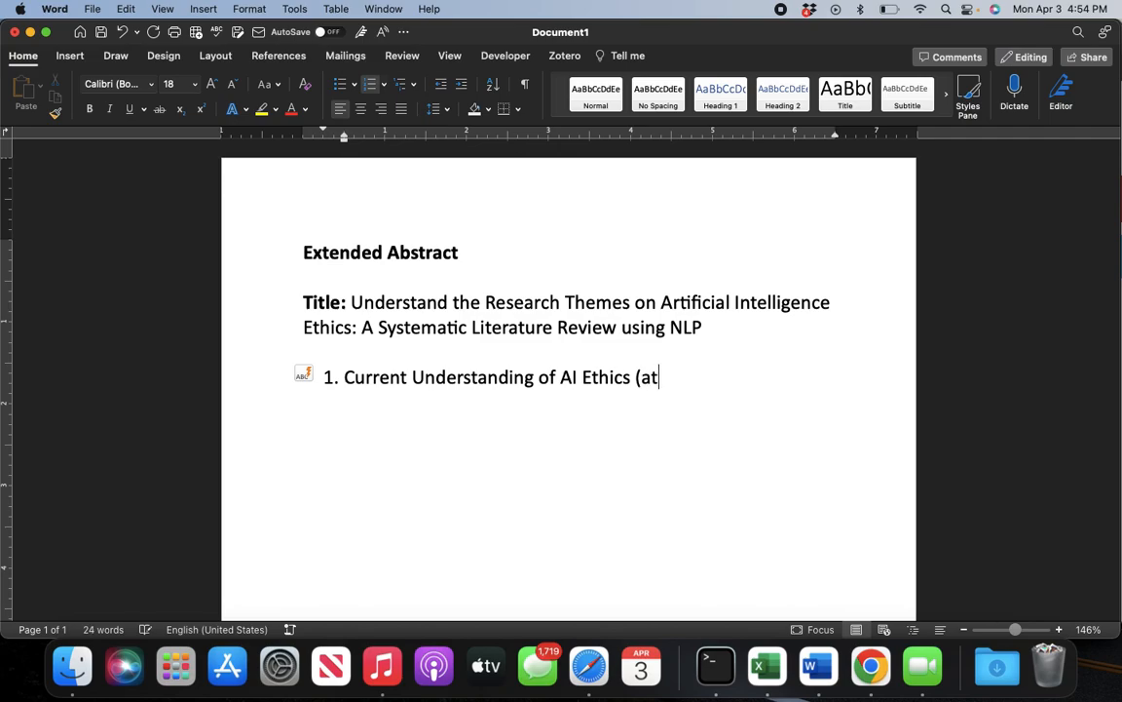
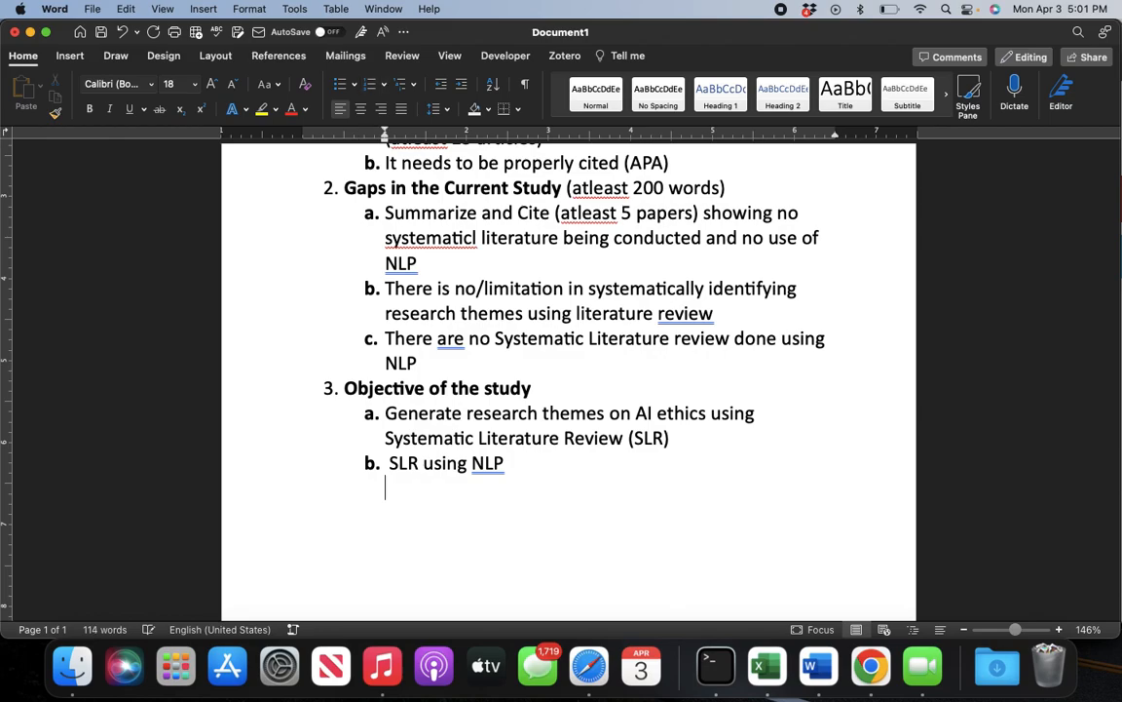
# Add a bold top-level item "Method" as number 4, after the objective of the study
pyautogui.click(369, 86)
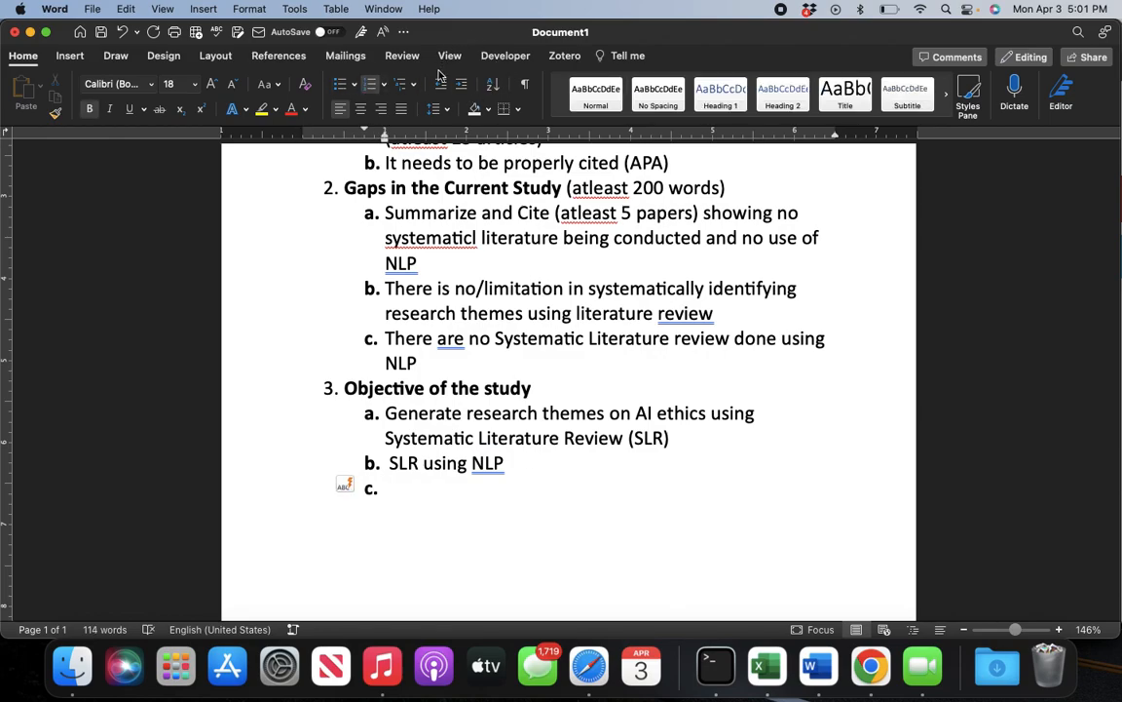
pyautogui.hotkey('shift', 'Tab')
pyautogui.write('Method')
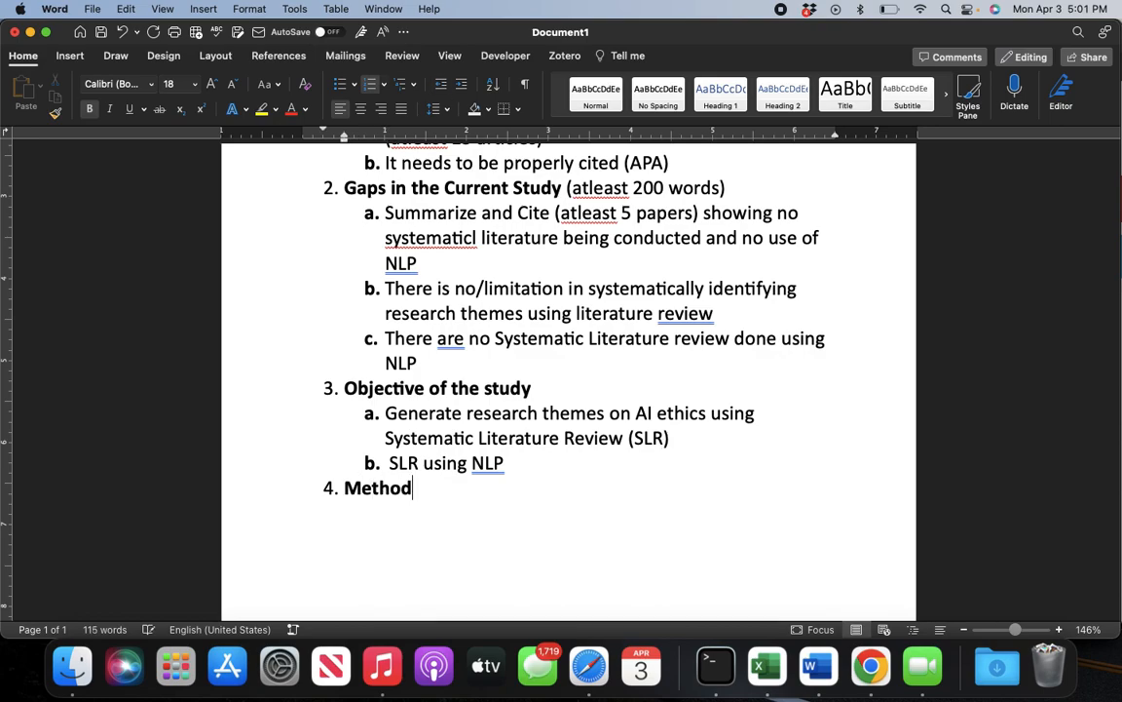
# Add the sub-item "Systematic Literature Review" one level below Method
pyautogui.press('Return')
pyautogui.press('Tab')
pyautogui.write('Systm')
pyautogui.press('BackSpace')
pyautogui.write('e')
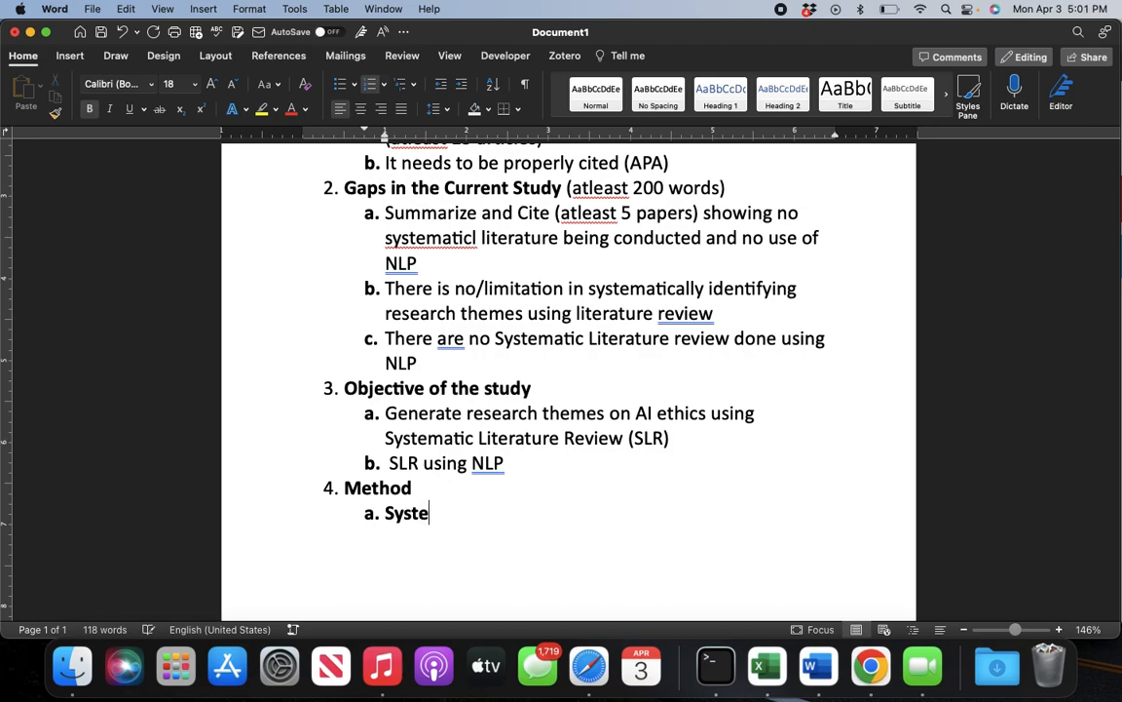
pyautogui.write('matic Literature')
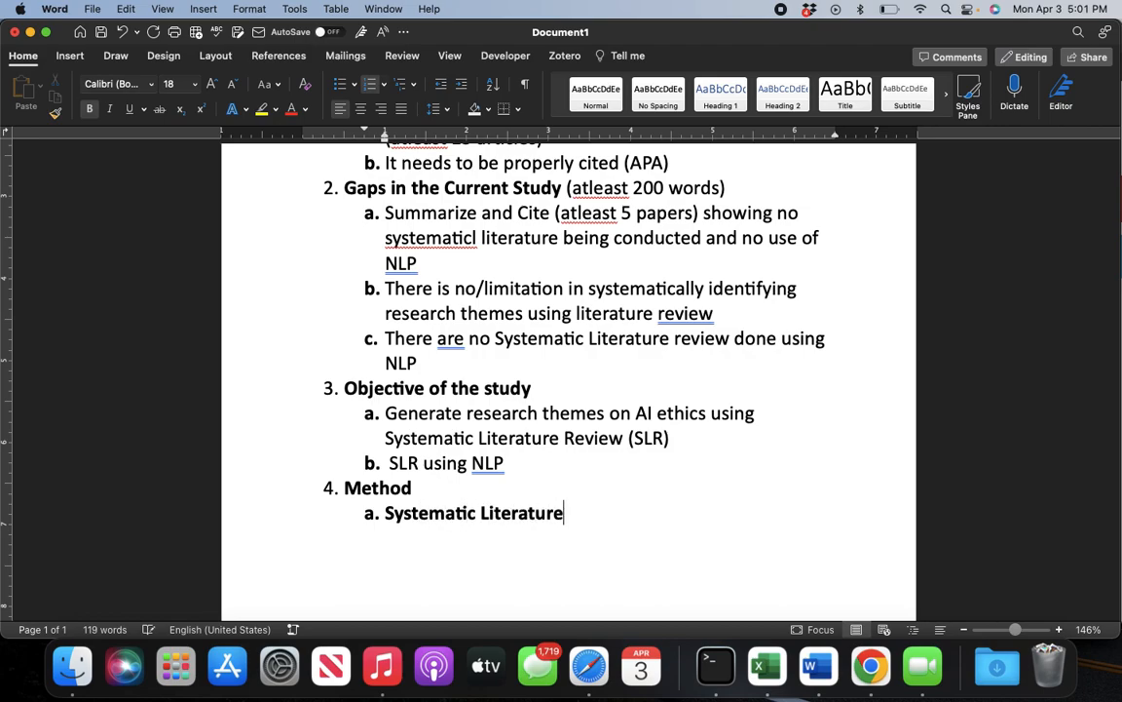
pyautogui.write(' Review')
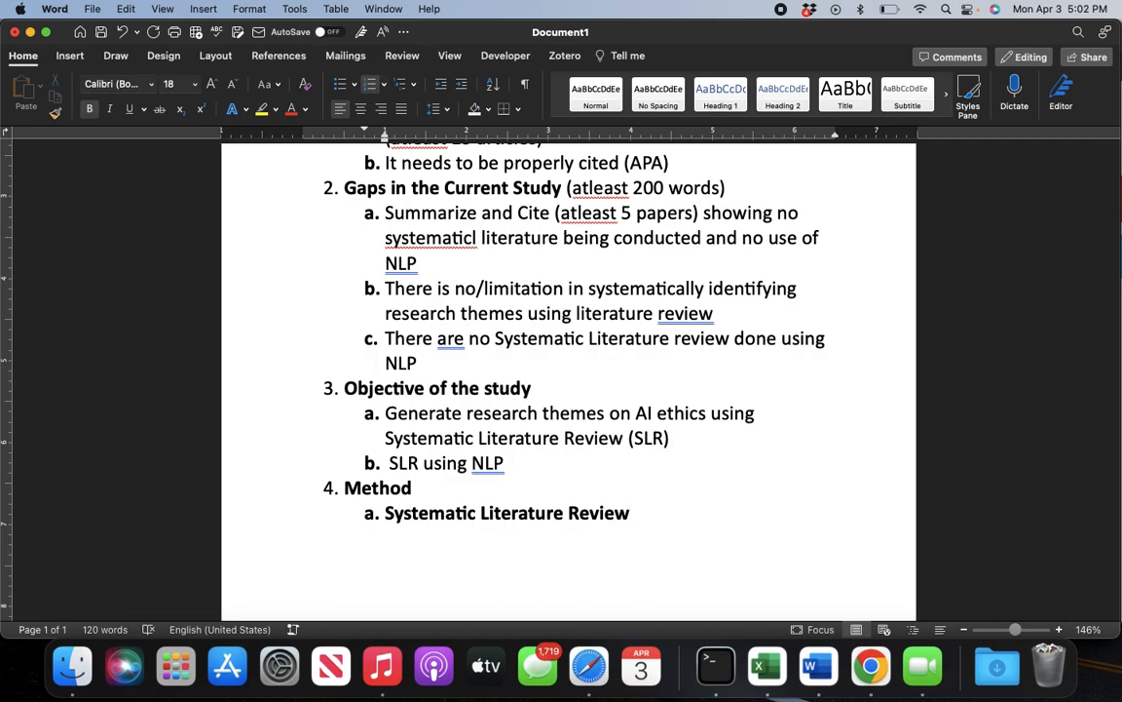
# Add the item "You will explain the literature survey" one level below Systematic Literature Review
pyautogui.press('Return')
pyautogui.press('Tab')
pyautogui.write('You will explain ')
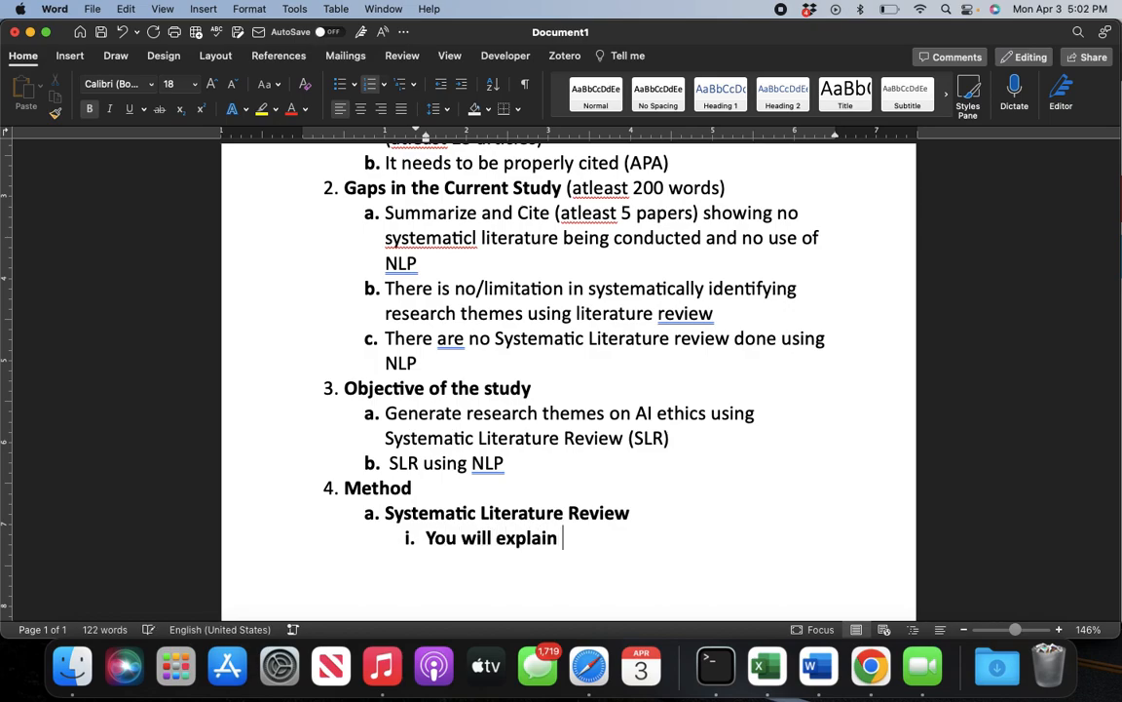
pyautogui.write('the lite')
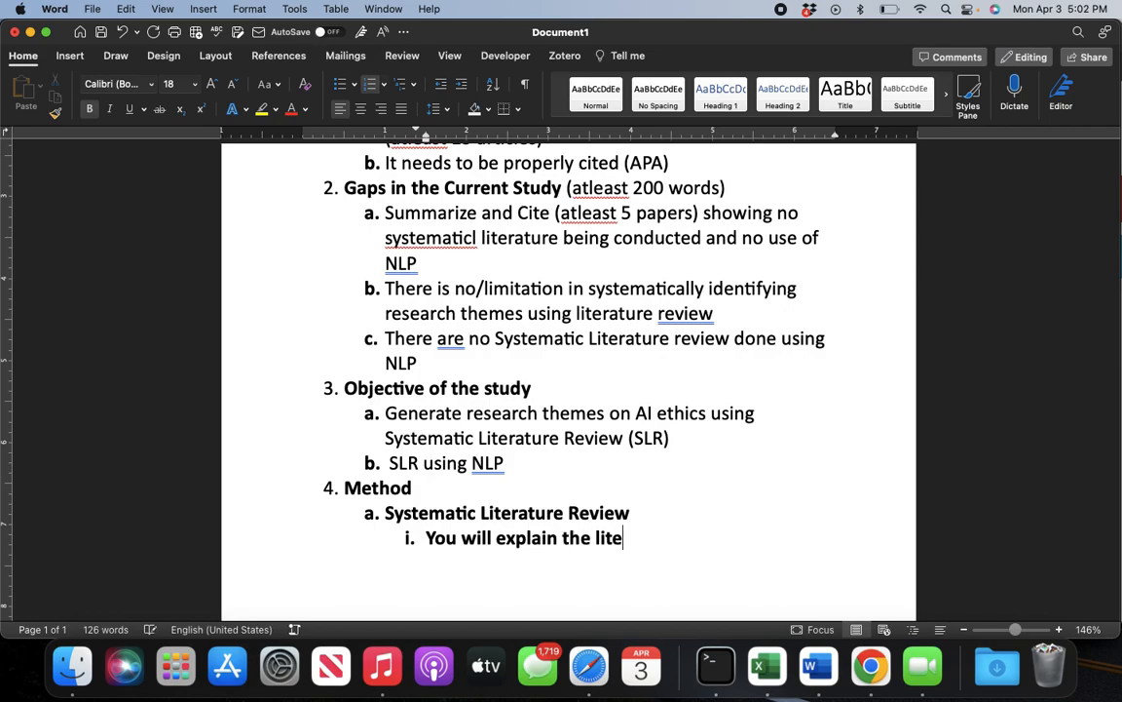
pyautogui.write('rature Sur')
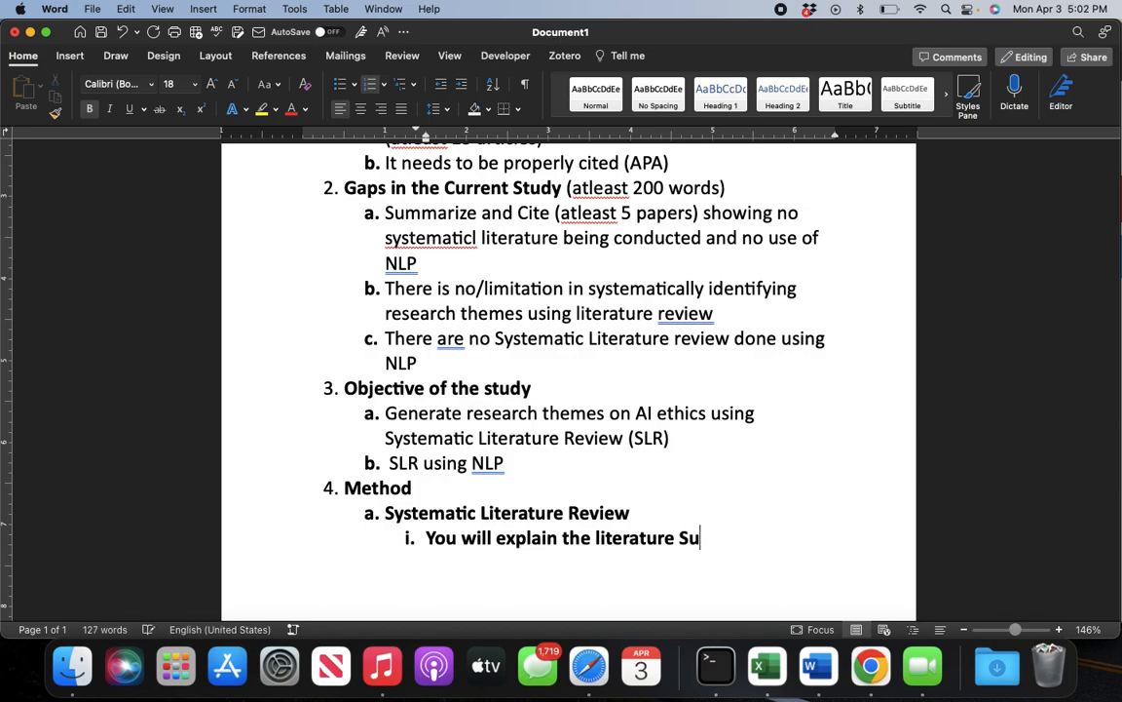
pyautogui.press('BackSpace')
pyautogui.press('BackSpace')
pyautogui.press('BackSpace')
pyautogui.write('su')
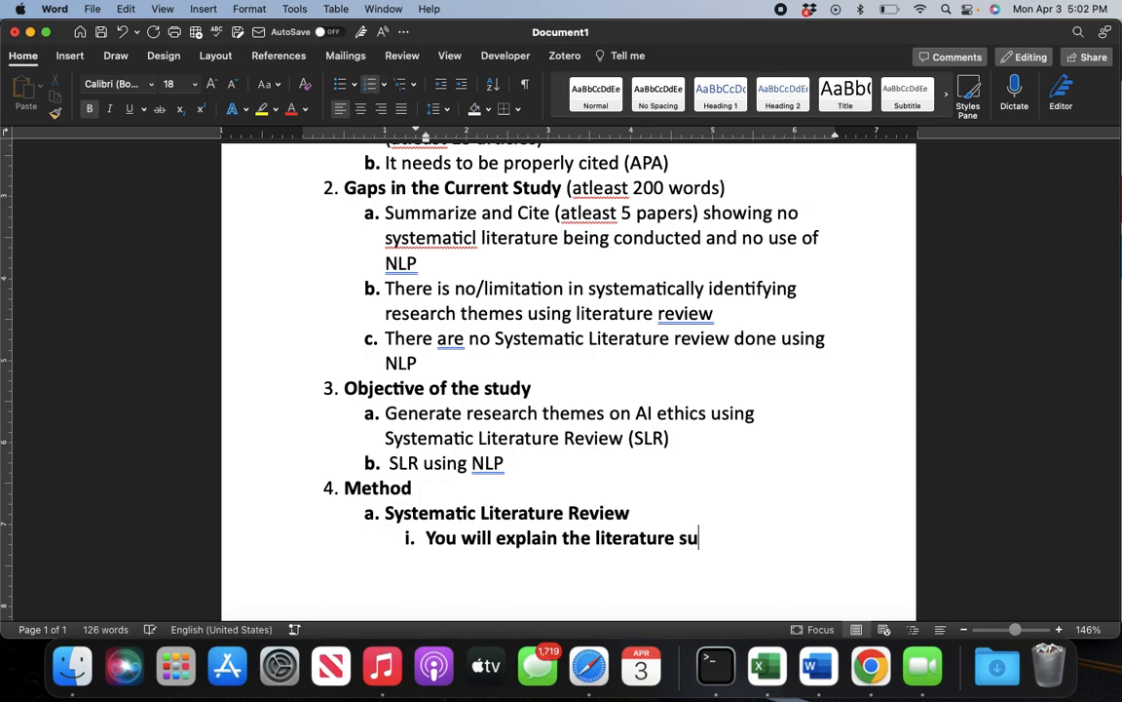
pyautogui.write('rvey')
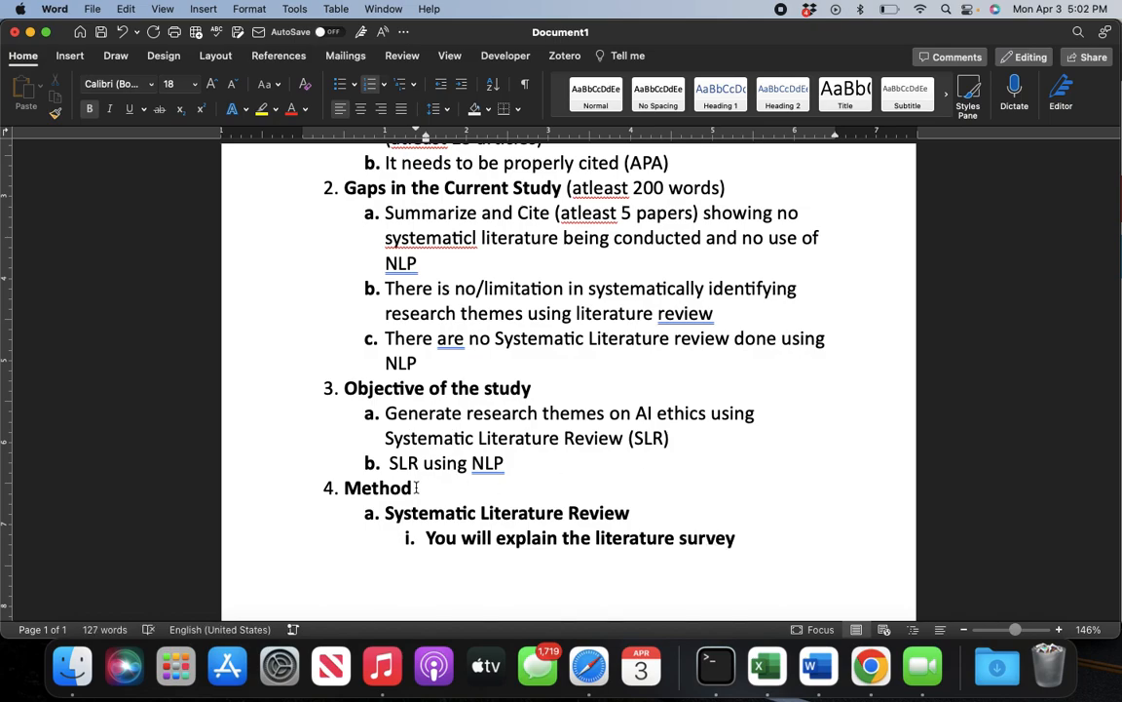
# Remove the bold formatting from the two sub-items below Method
pyautogui.moveTo(739, 541); pyautogui.dragTo(386, 514)
pyautogui.press('super+b')
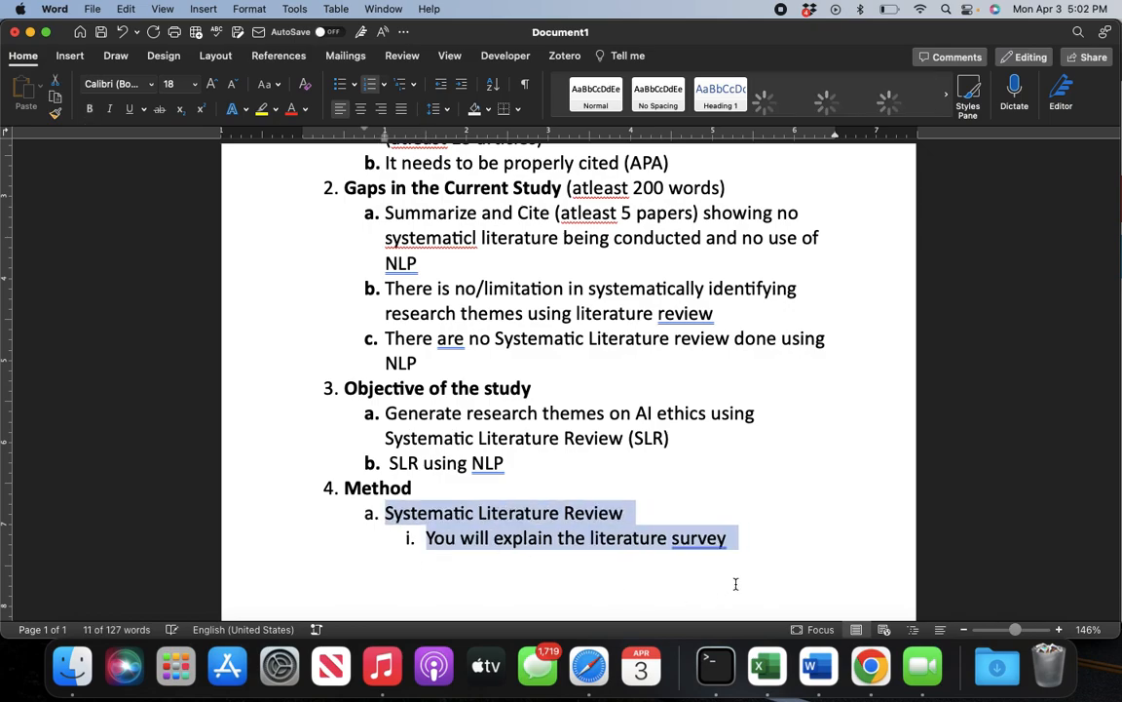
pyautogui.click(749, 551)
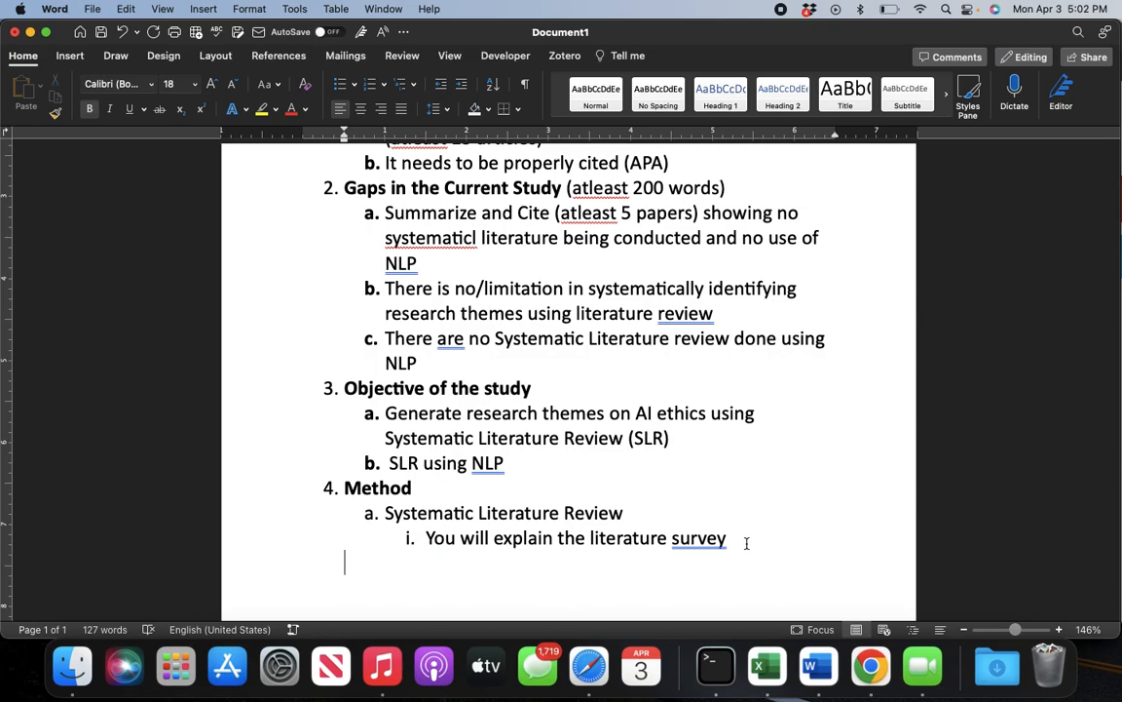
# Add an empty numbered item nested one level below the literature survey line
pyautogui.click(746, 543)
pyautogui.press('Return')
pyautogui.press('Tab')
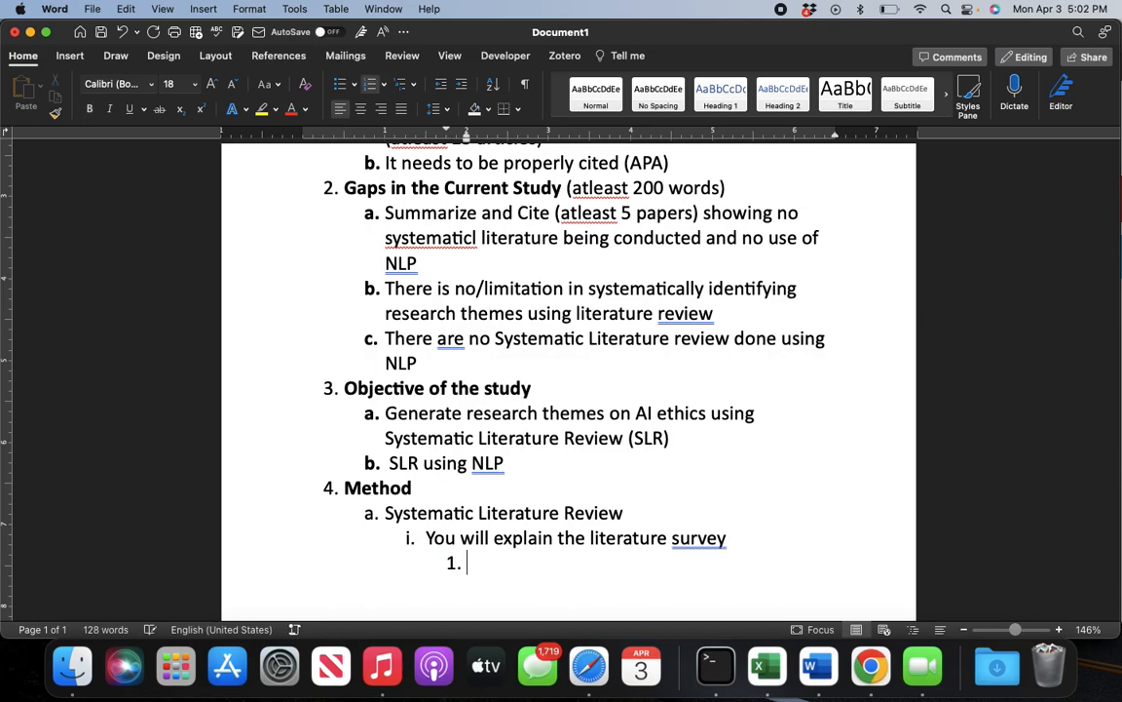
pyautogui.hotkey('shift', 'Tab')
pyautogui.hotkey('shift', 'Tab')
pyautogui.hotkey('shift', 'Tab')
pyautogui.press('Tab')
pyautogui.press('Tab')
pyautogui.press('Tab')
# Fill the nested item with "Explain how I identified the relevant literature"
pyautogui.write('Explain ')
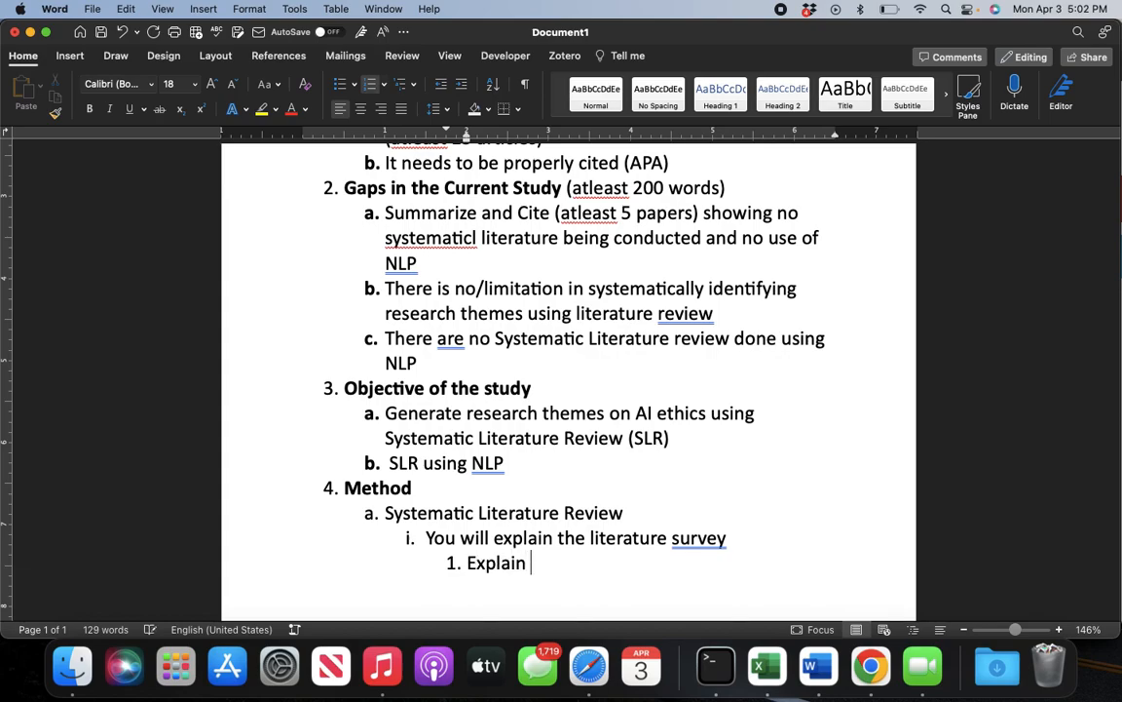
pyautogui.write('how I identifie')
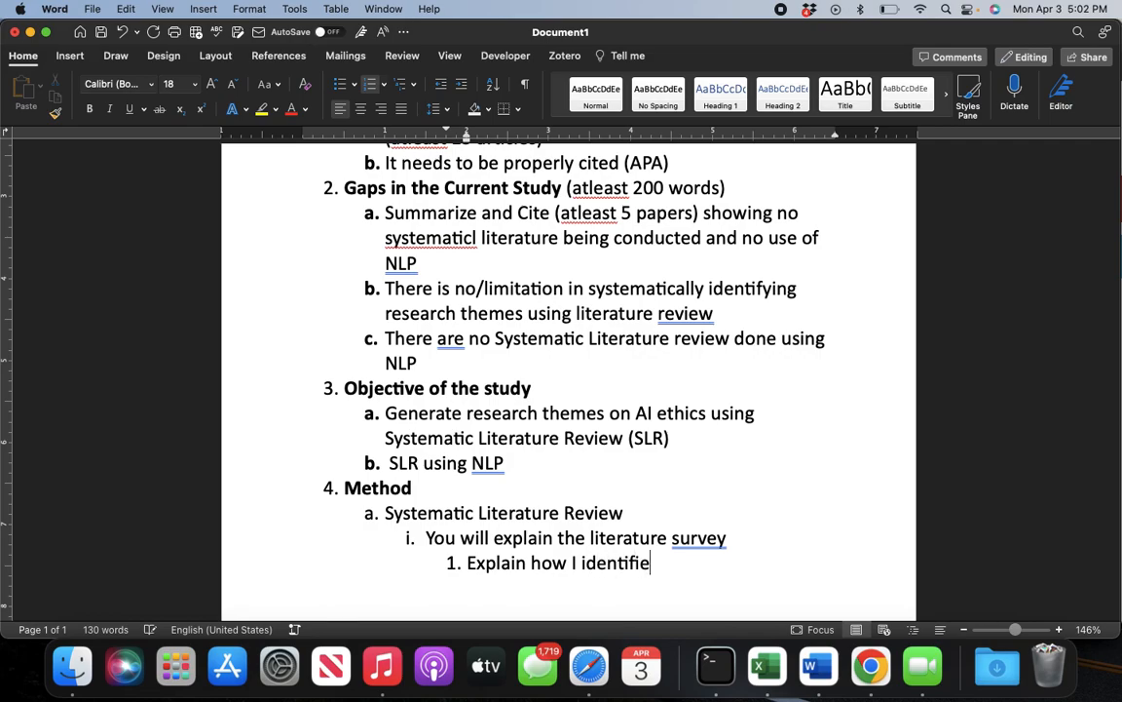
pyautogui.write('d the l')
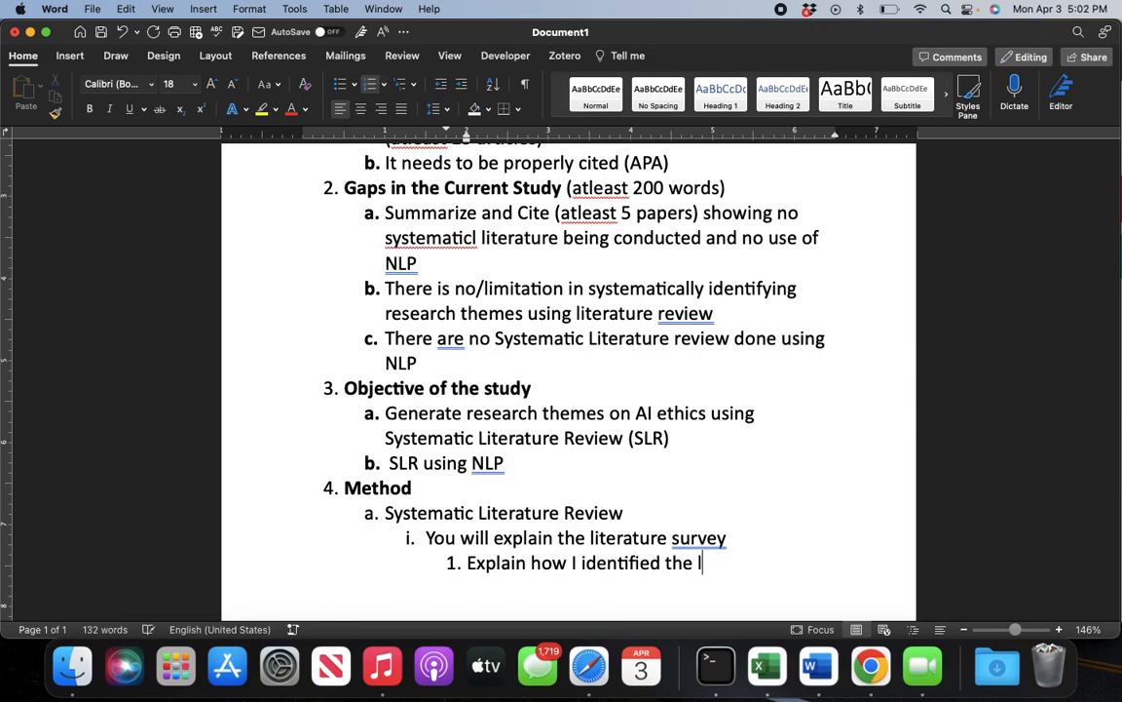
pyautogui.write('i')
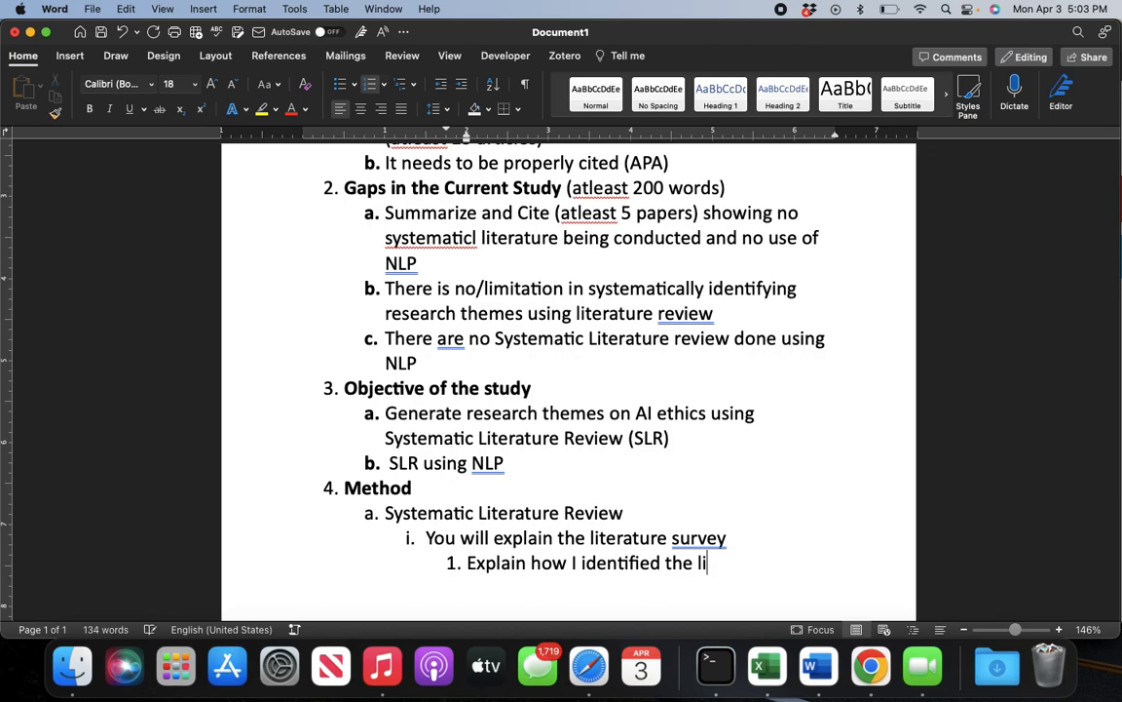
pyautogui.press('BackSpace')
pyautogui.write('relevant literature')
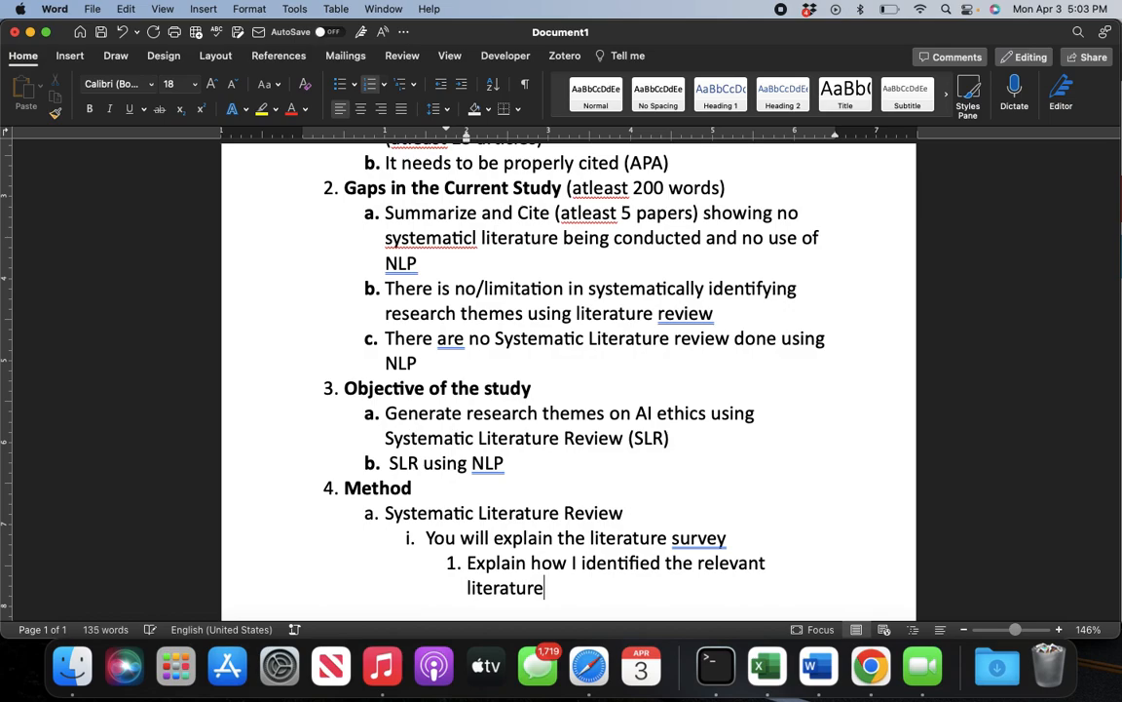
# Switch to Excel and hide the sheet's gridlines around the PRISMA diagram
pyautogui.scroll(-5, 569, 371)
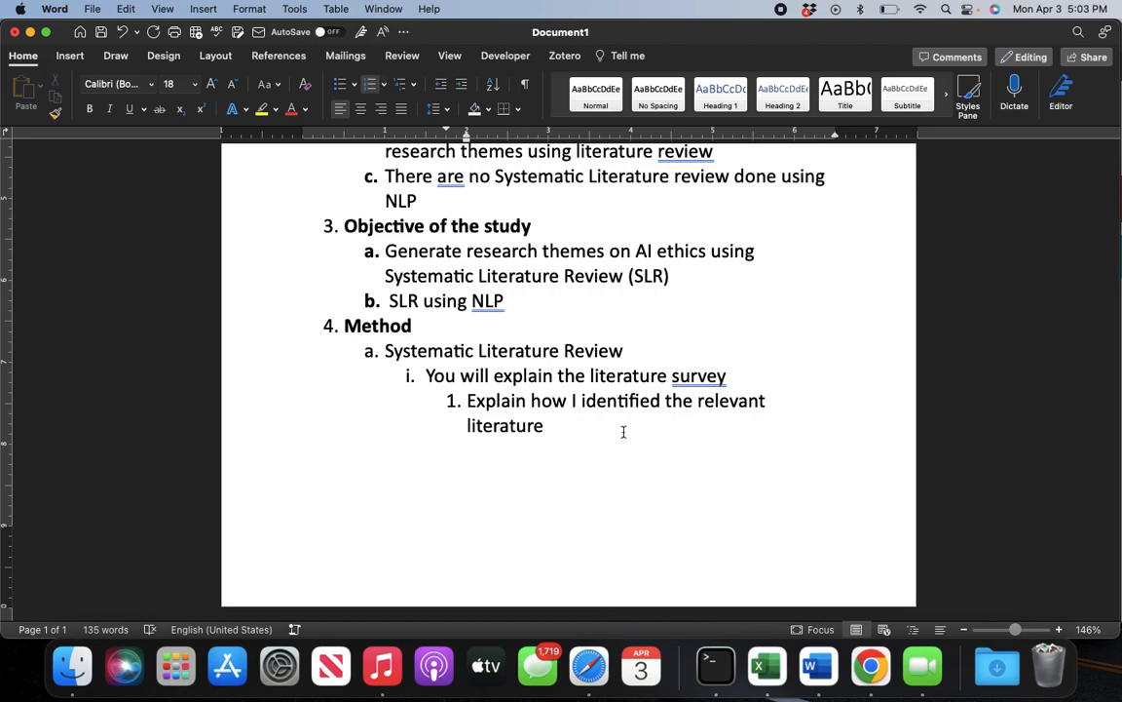
pyautogui.click(766, 665)
pyautogui.scroll(1, 429, 390)
pyautogui.scroll(6, 416, 409)
pyautogui.scroll(-5, 416, 421)
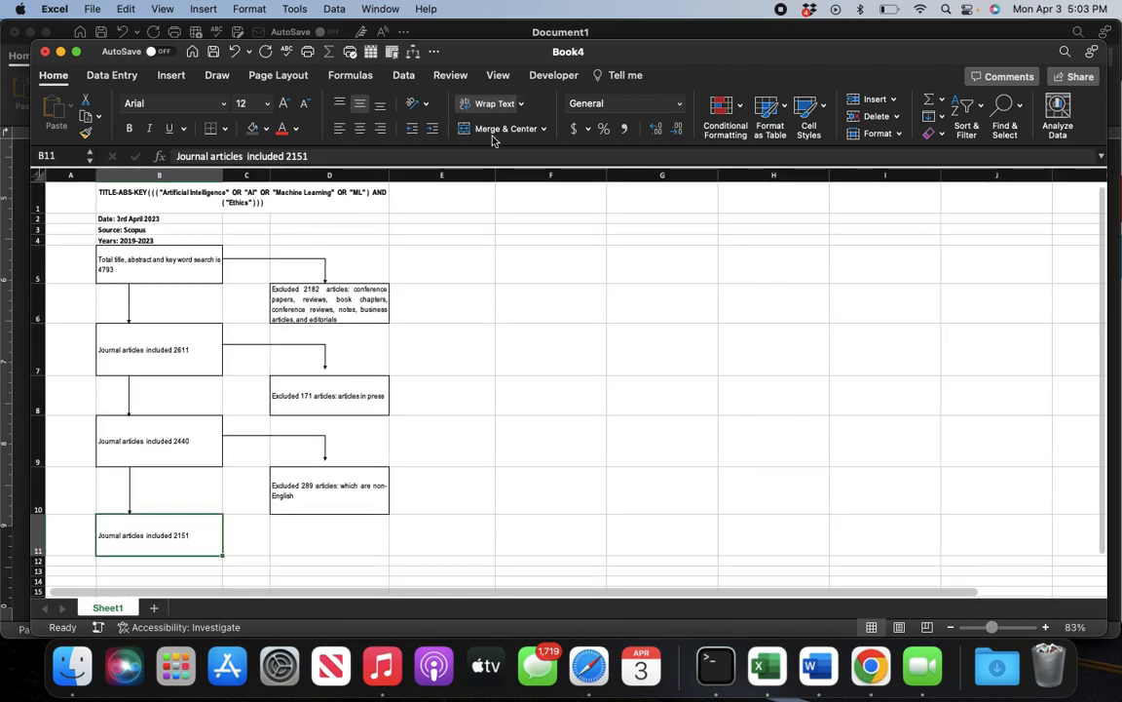
pyautogui.click(498, 75)
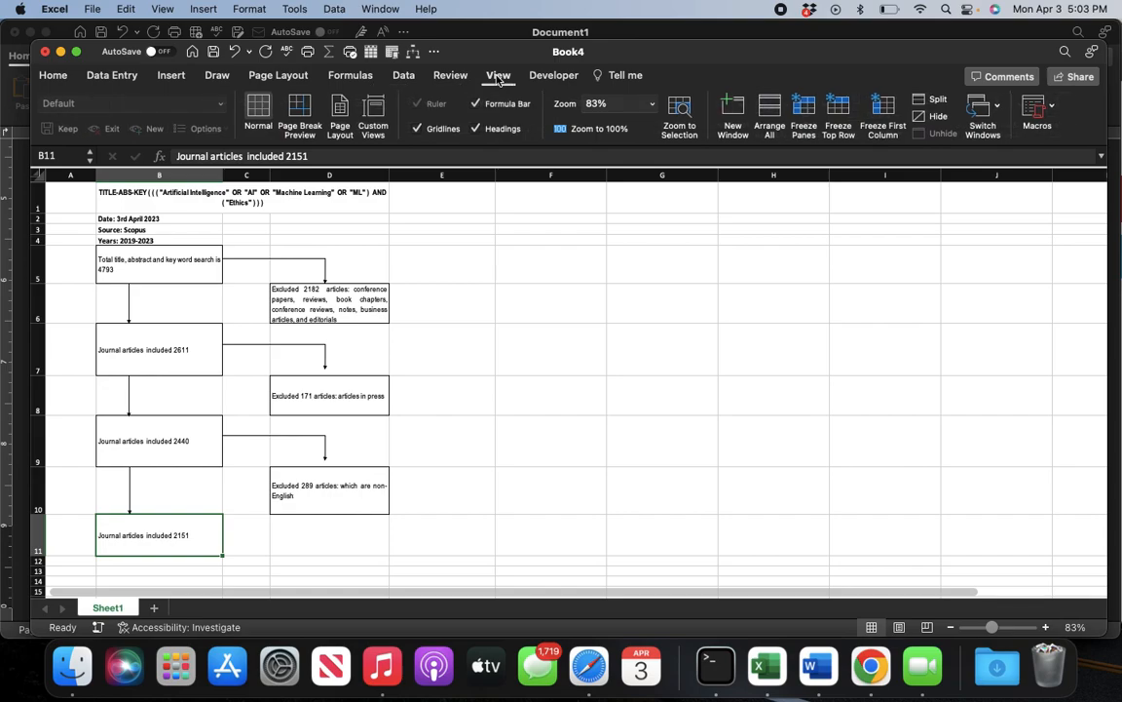
pyautogui.click(418, 128)
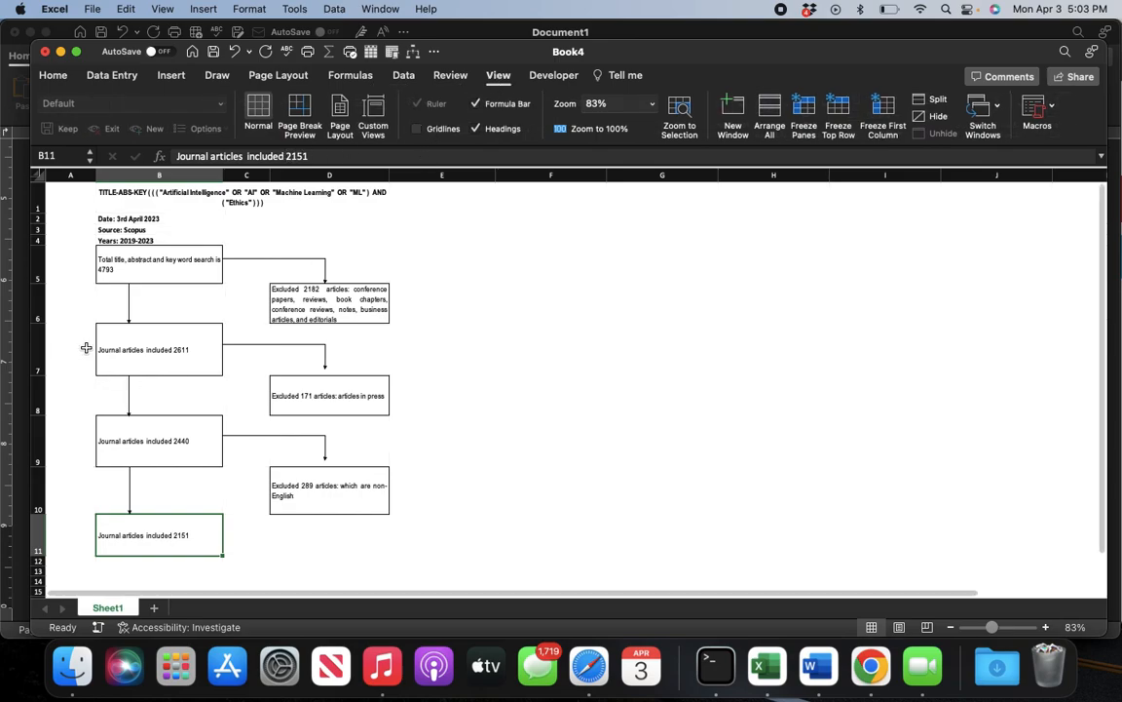
# Copy the PRISMA diagram's range, from the search string in B1 through row 11, as a picture as shown on screen
pyautogui.click(114, 194)
pyautogui.hotkey('shift', 'Down')
pyautogui.hotkey('shift', 'Down')
pyautogui.hotkey('shift', 'Down')
pyautogui.hotkey('shift', 'Down')
pyautogui.hotkey('shift', 'Down')
pyautogui.hotkey('shift', 'Down')
pyautogui.hotkey('shift', 'Down')
pyautogui.hotkey('shift', 'Down')
pyautogui.hotkey('shift', 'Down')
pyautogui.hotkey('shift', 'Down')
pyautogui.hotkey('shift', 'Down')
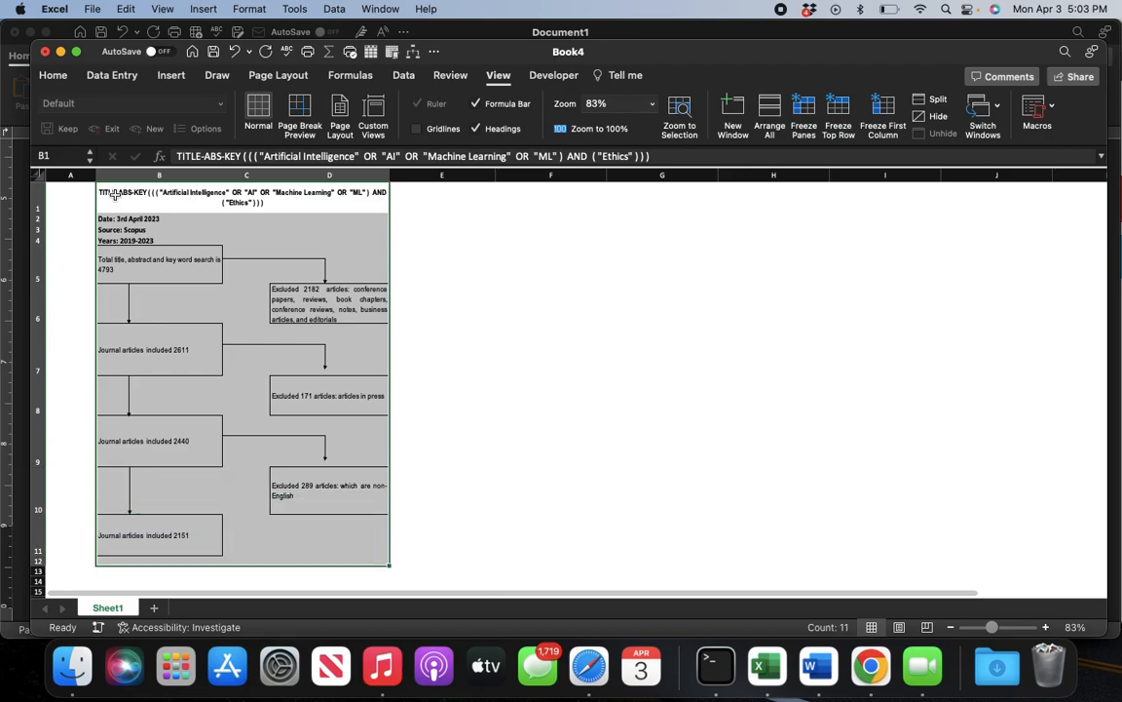
pyautogui.hotkey('shift', 'Up')
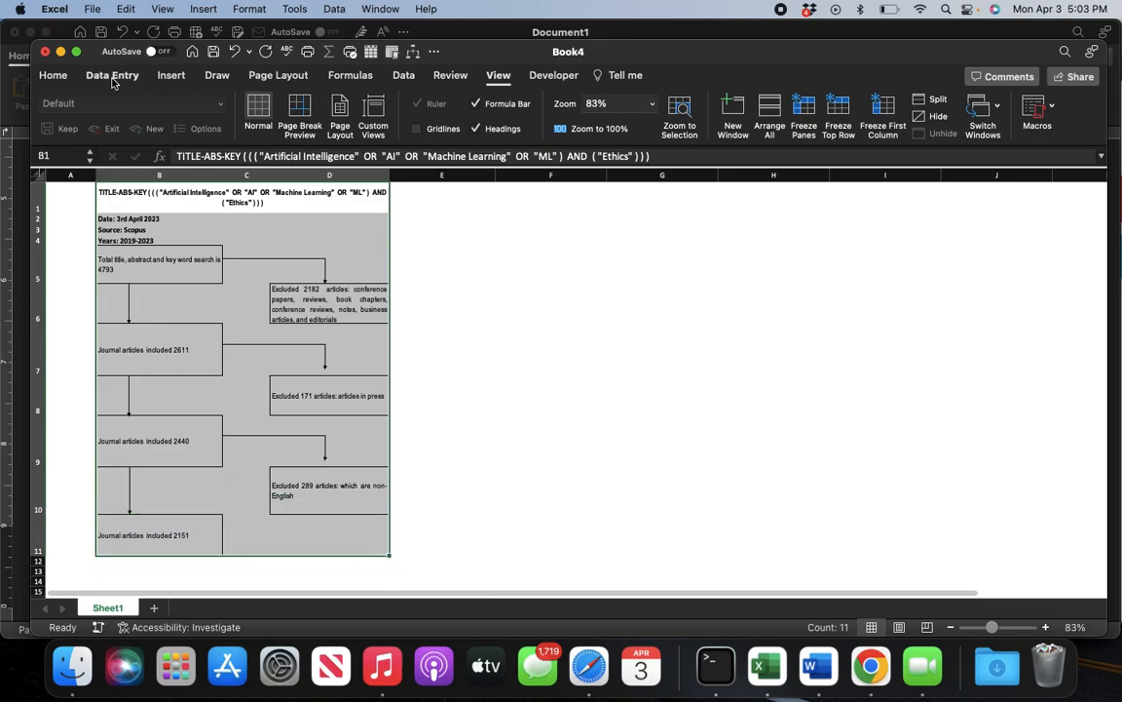
pyautogui.click(68, 82)
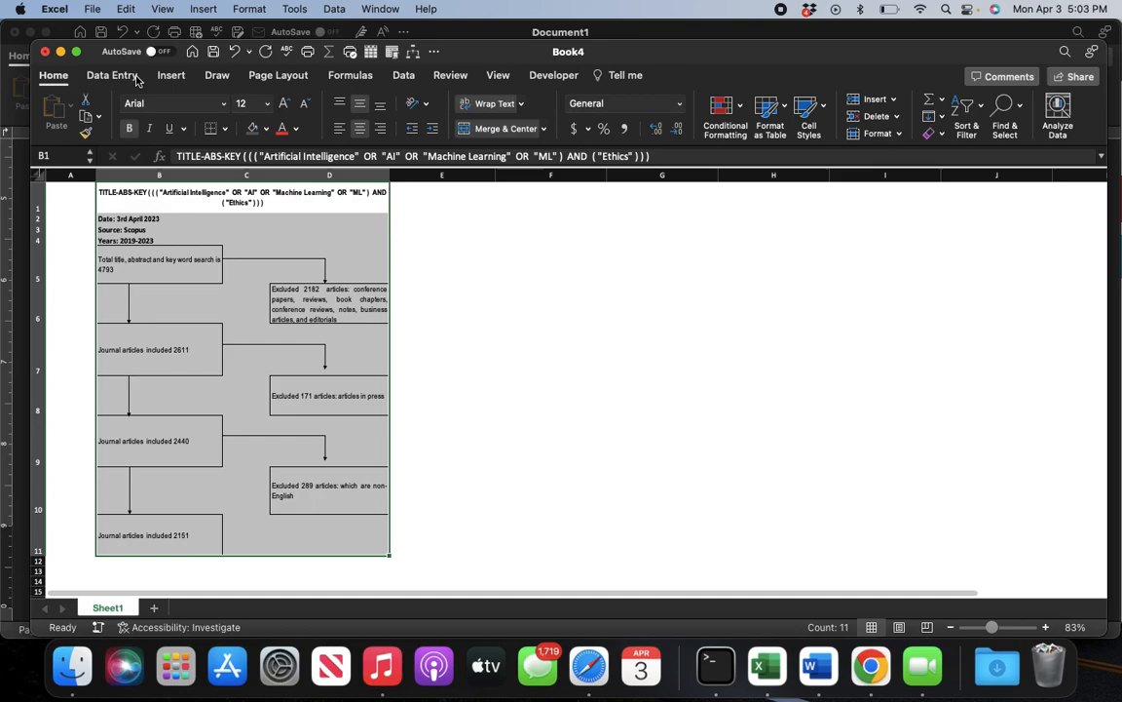
pyautogui.click(93, 10)
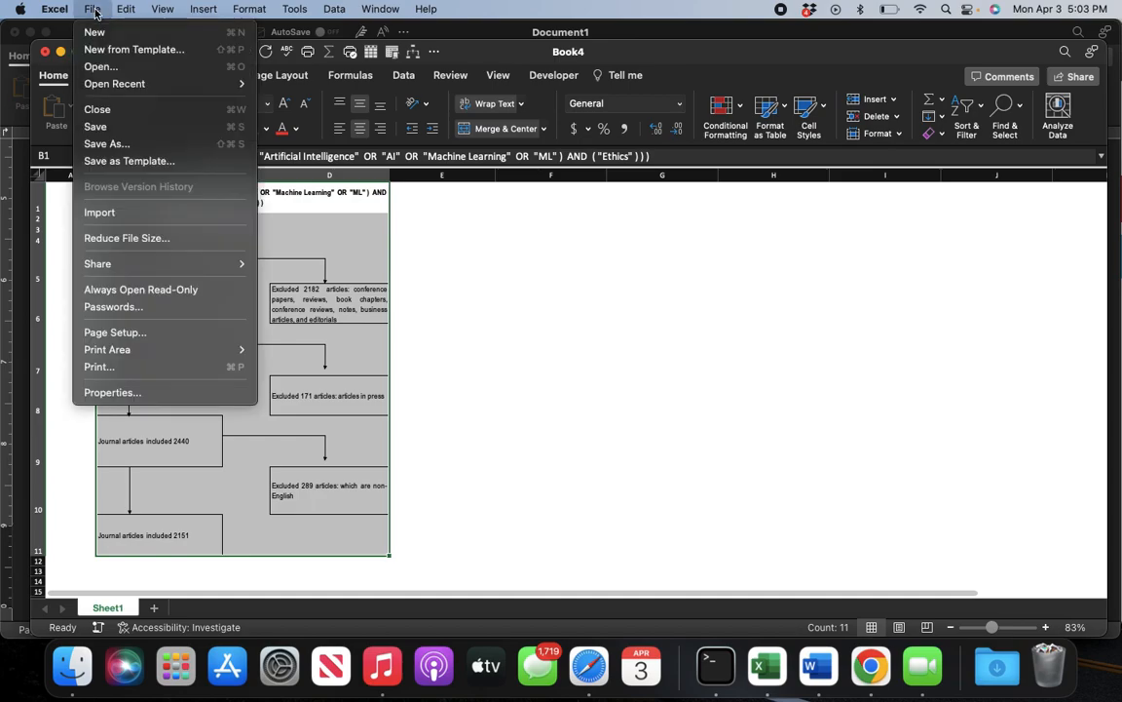
pyautogui.click(265, 273)
pyautogui.click(97, 117)
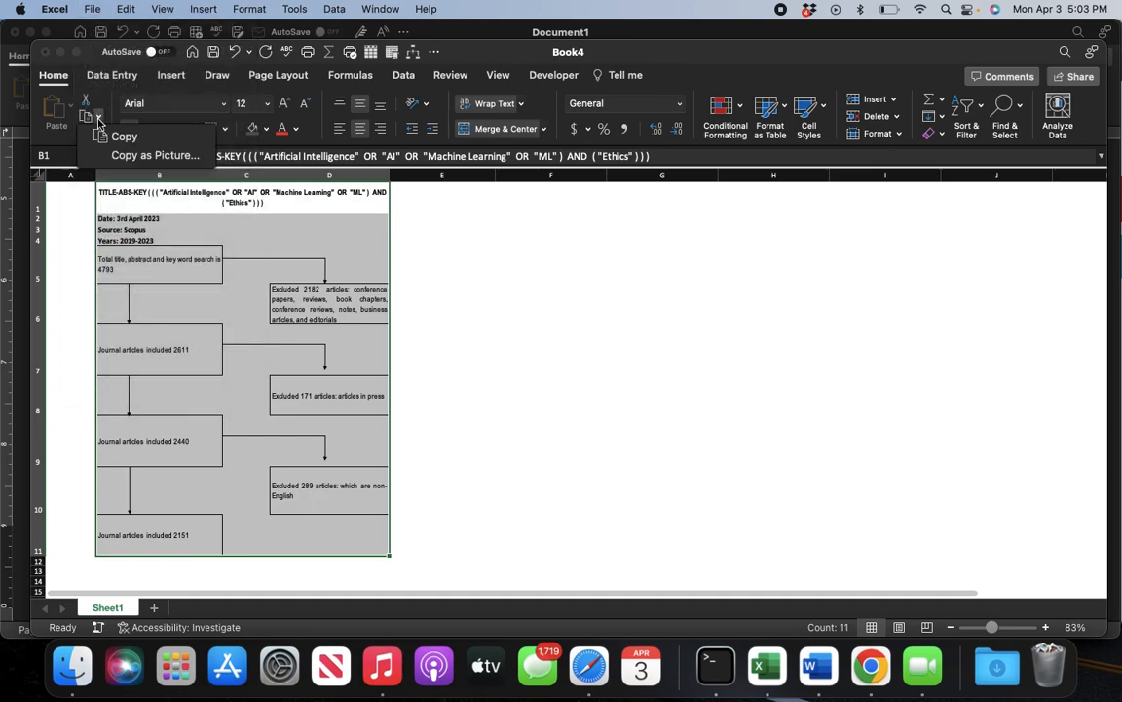
pyautogui.click(117, 155)
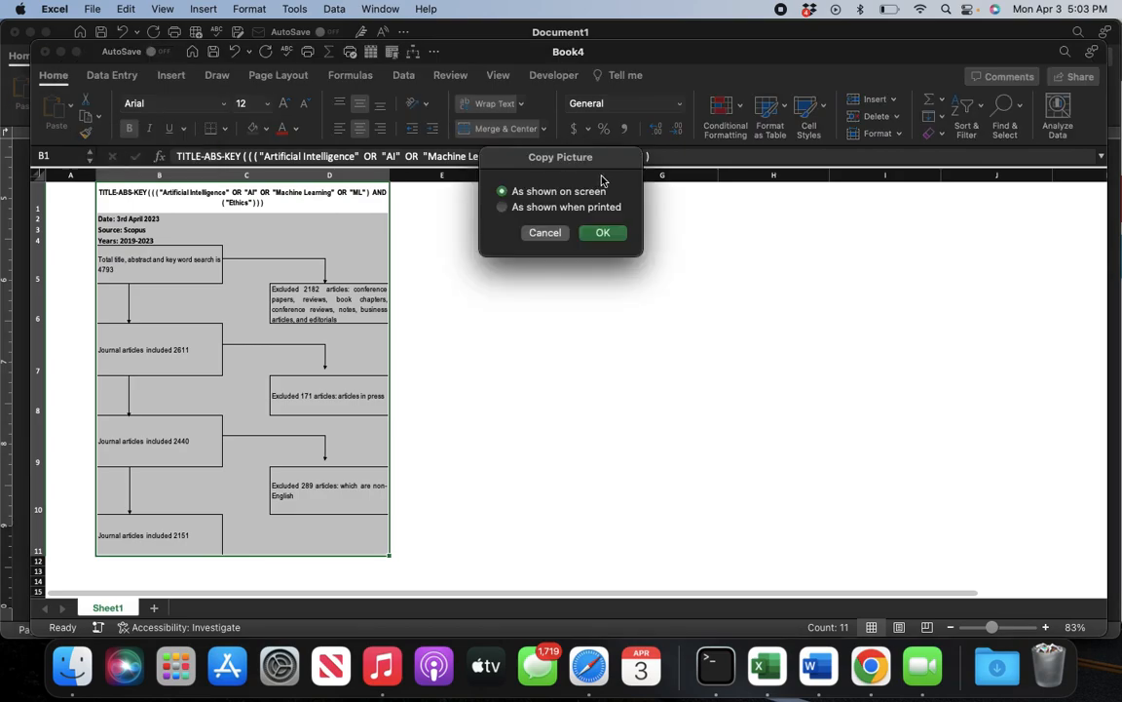
pyautogui.click(602, 233)
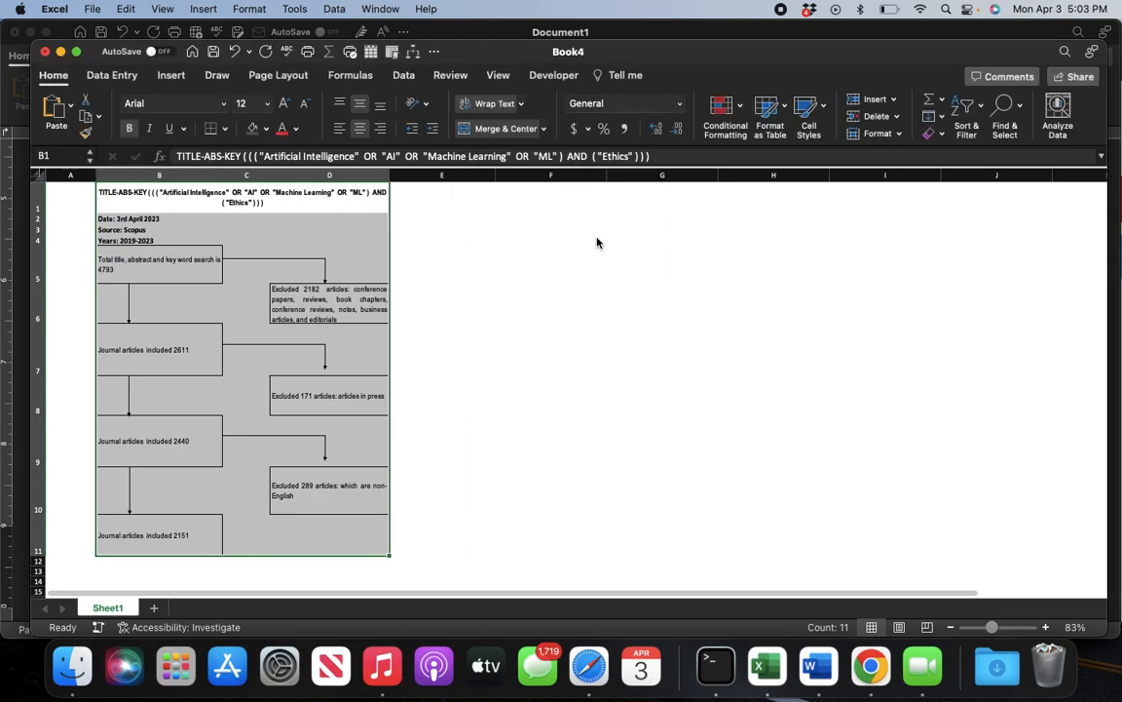
# Switch to Word and add blank unnumbered paragraphs after the last outline item, down to the second page
pyautogui.press('super+Tab')
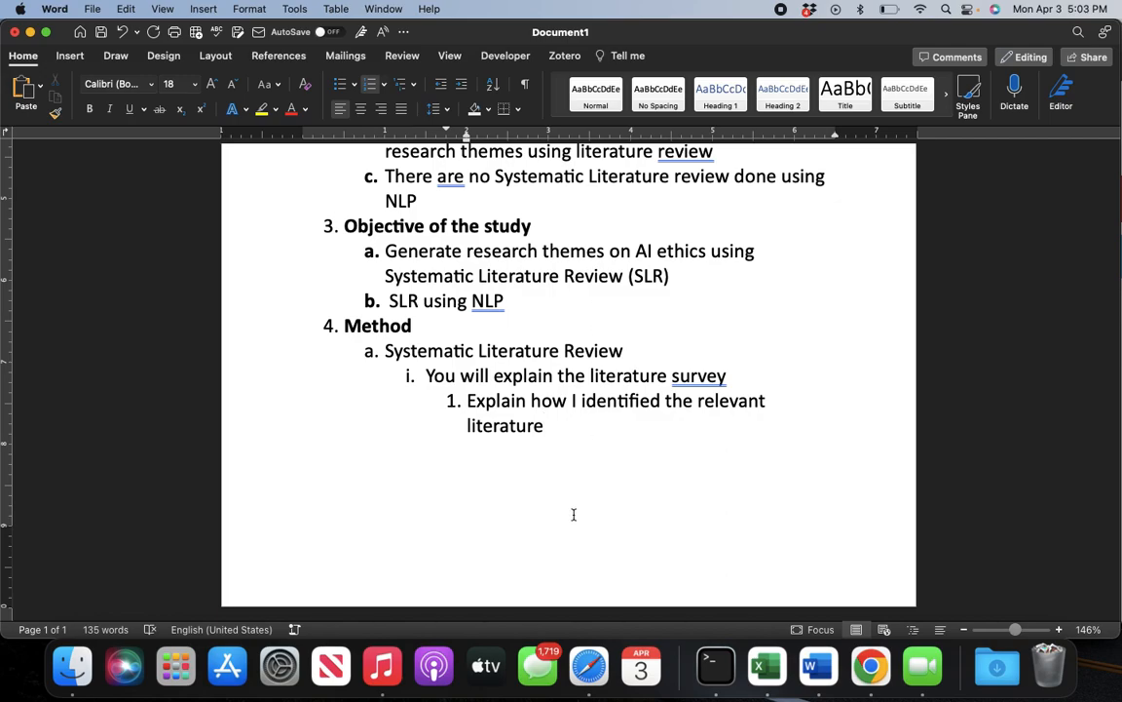
pyautogui.press('Return')
pyautogui.hotkey('shift', 'Tab')
pyautogui.hotkey('shift', 'Tab')
pyautogui.hotkey('shift', 'Tab')
pyautogui.press('Return')
pyautogui.press('Return')
pyautogui.press('Return')
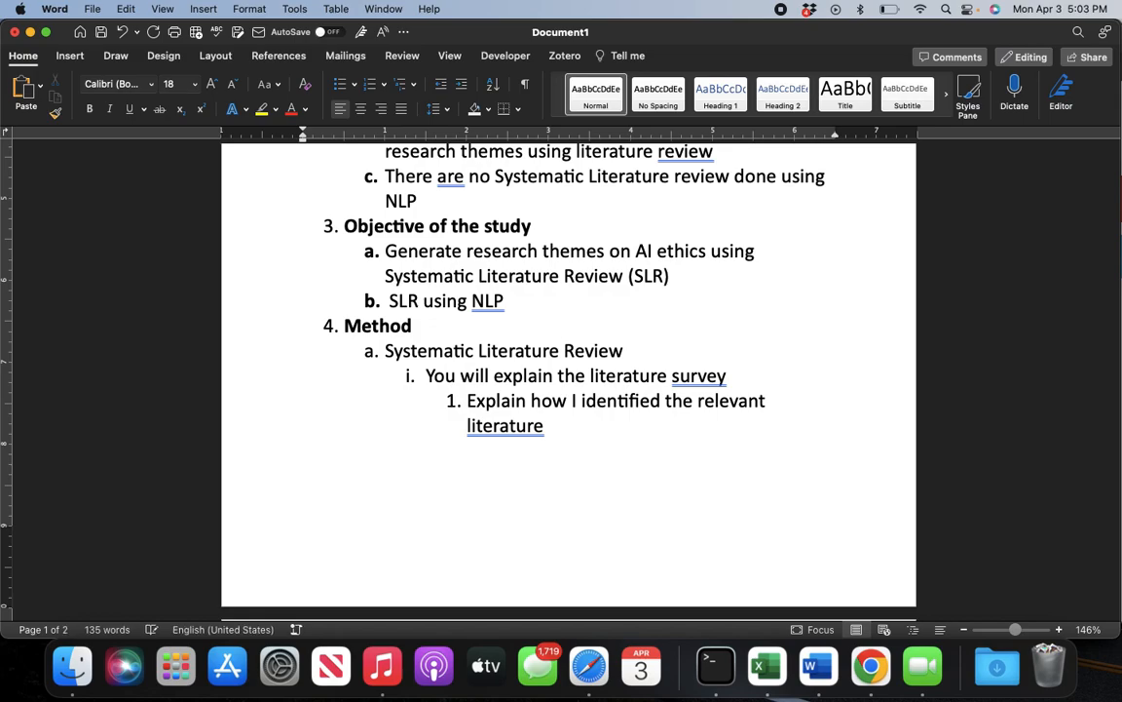
pyautogui.press('Return')
pyautogui.press('Return')
# Paste the copied diagram picture on the second page, check it, and undo the paste
pyautogui.press('super+v')
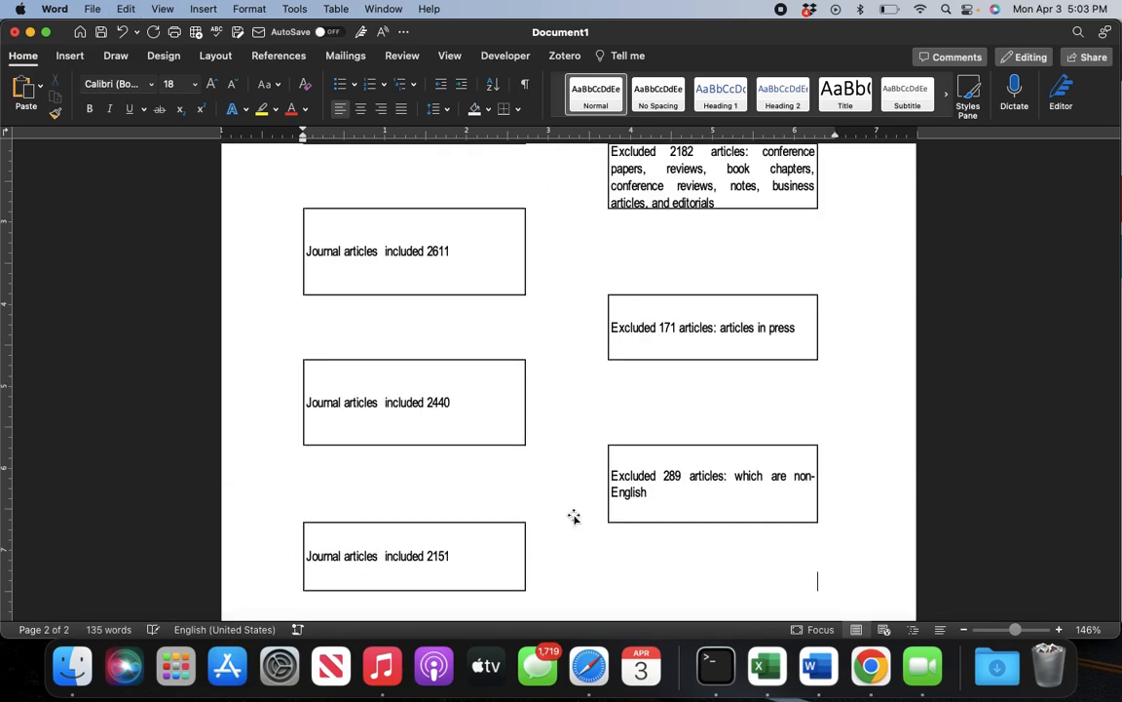
pyautogui.scroll(5, 574, 517)
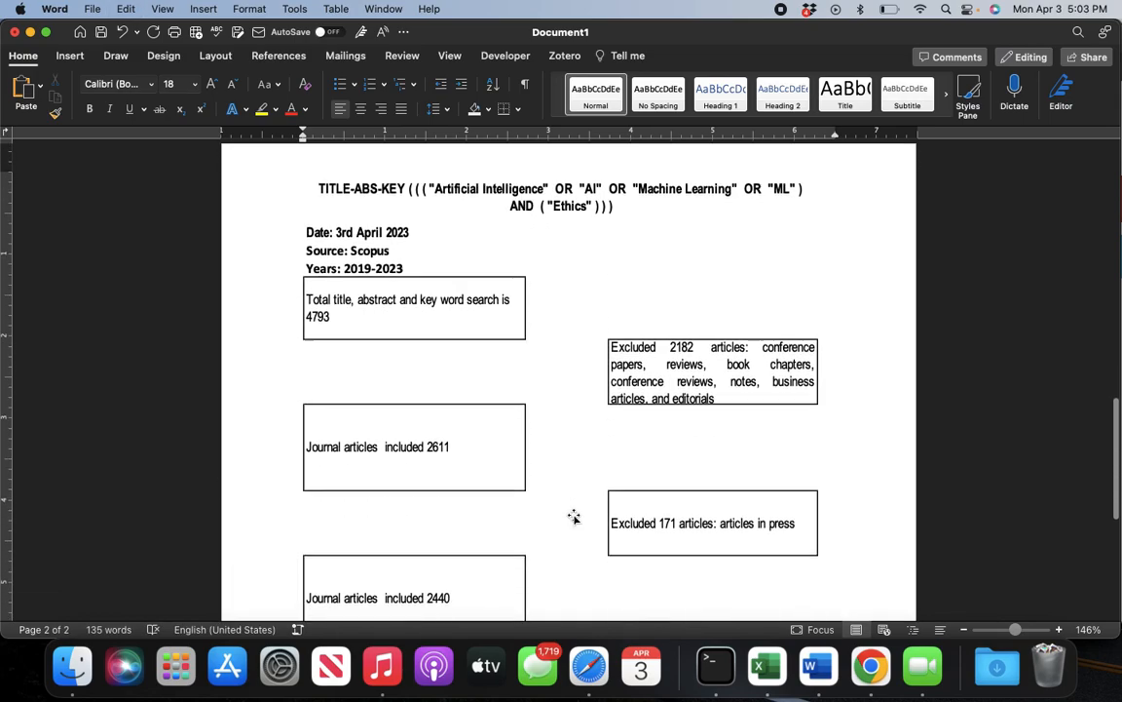
pyautogui.scroll(-1, 574, 516)
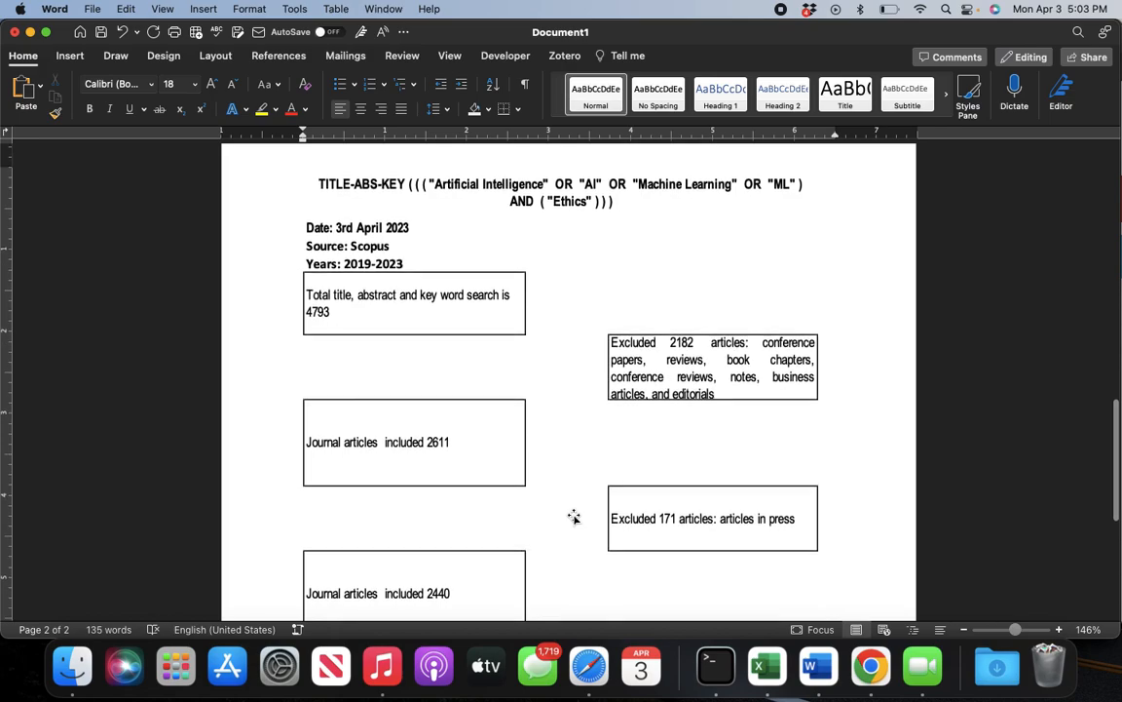
pyautogui.press('super+z')
# Copy the selected diagram range in Excel again as a picture as shown on screen, and paste it on the Word document's second page
pyautogui.press('super+Tab')
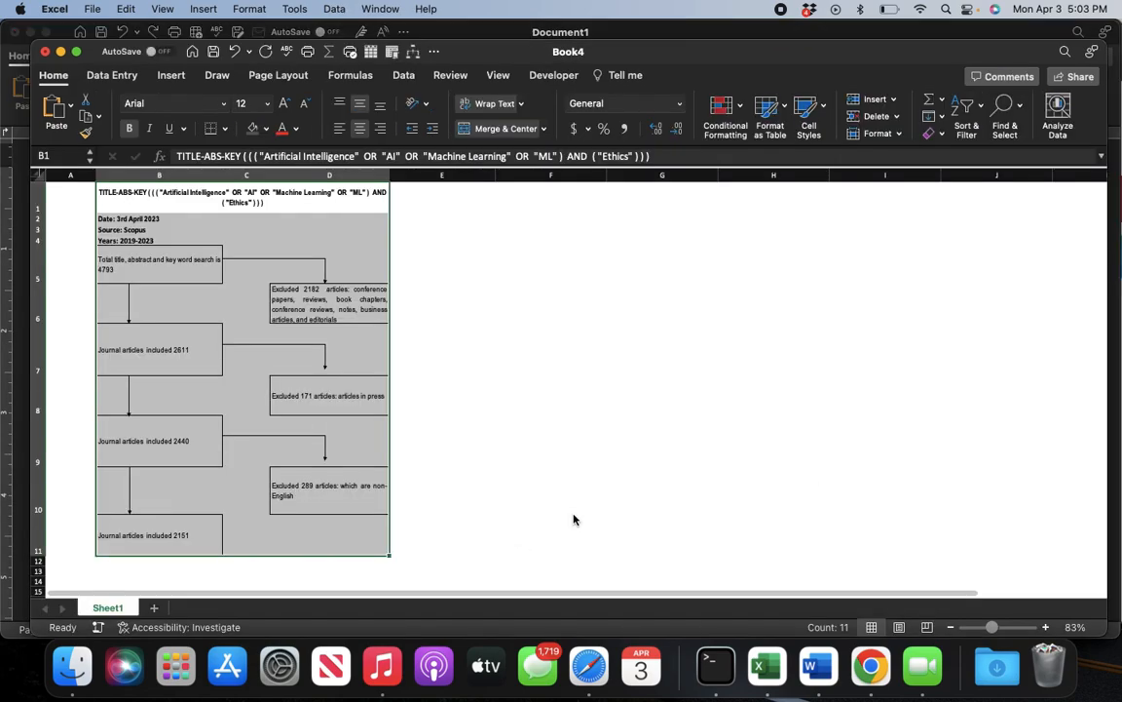
pyautogui.click(99, 118)
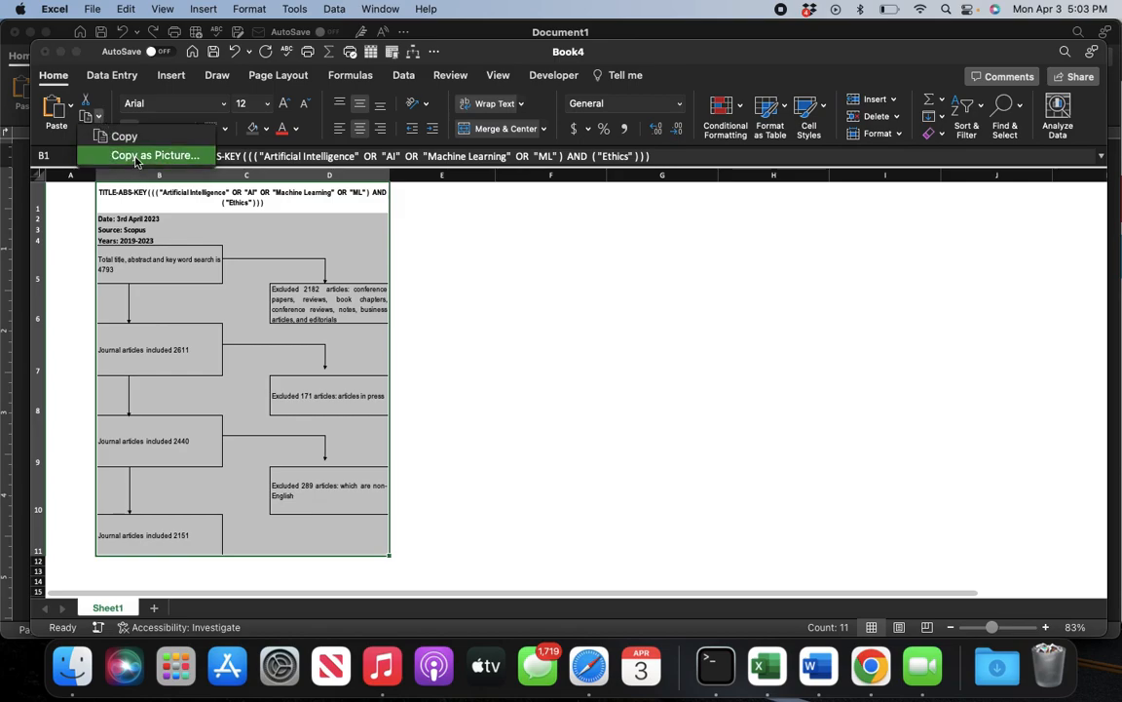
pyautogui.click(154, 155)
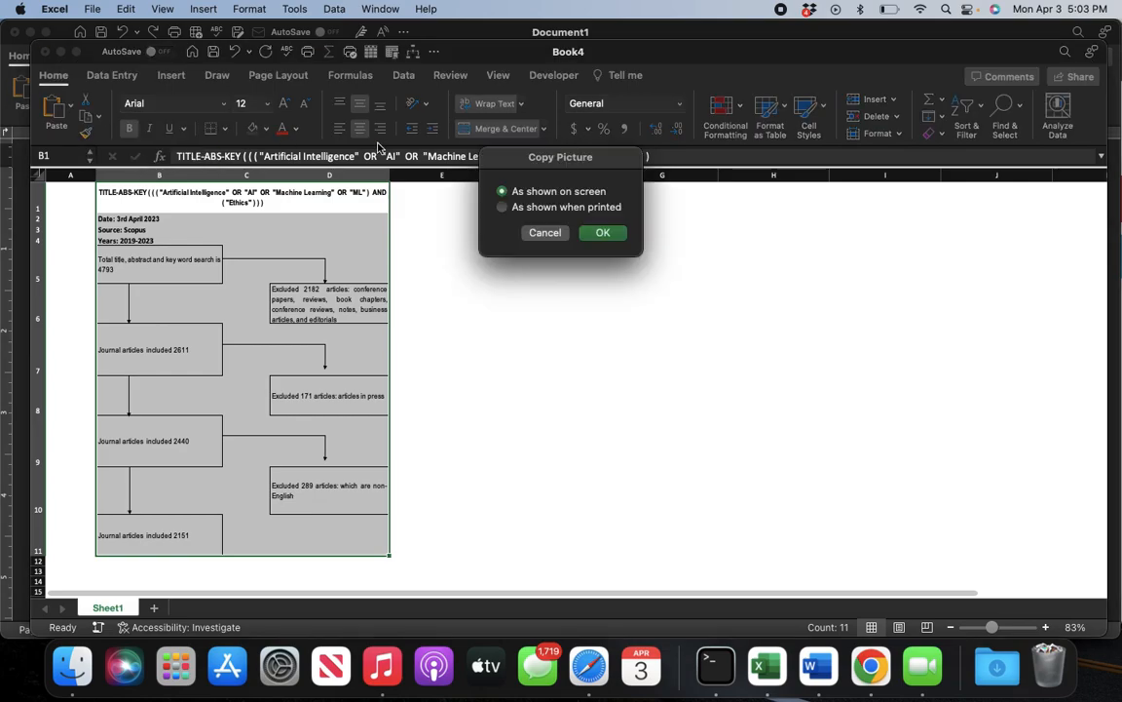
pyautogui.click(599, 234)
pyautogui.press('super+Tab')
pyautogui.press('super+v')
pyautogui.scroll(3, 601, 234)
pyautogui.scroll(-3, 601, 235)
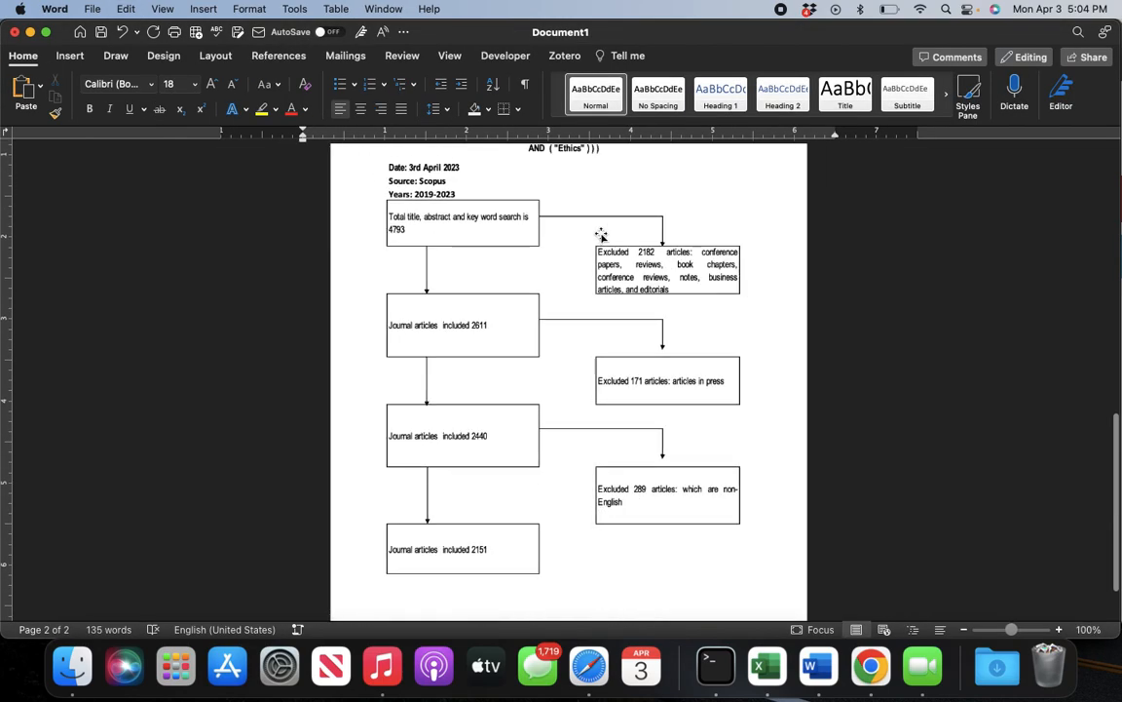
pyautogui.scroll(3, 790, 353)
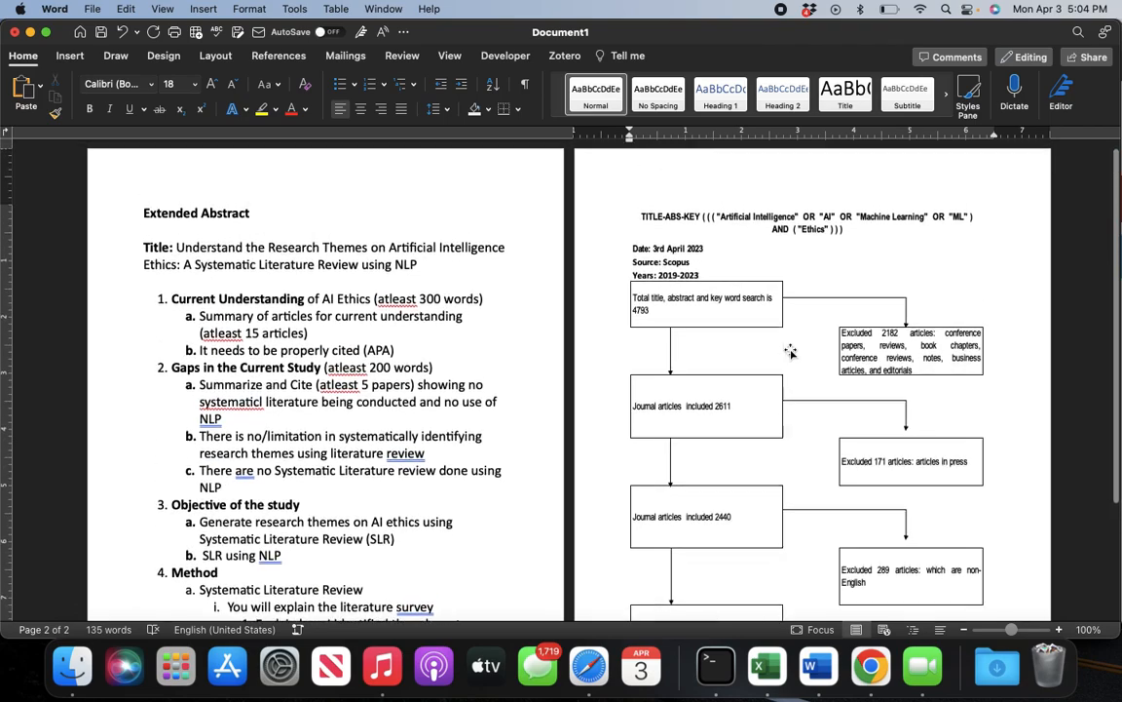
# Add a second numbered item reading "Explain the PRISMA" below the line about identifying the relevant literature
pyautogui.scroll(-5, 791, 353)
pyautogui.click(334, 495)
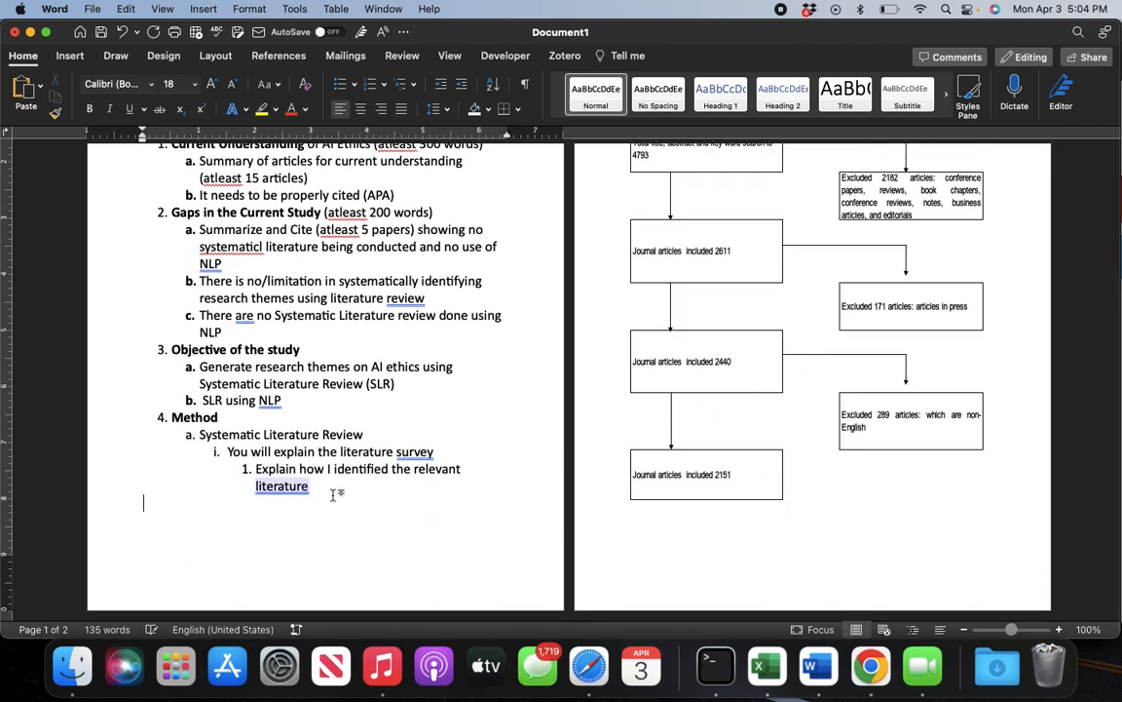
pyautogui.press('BackSpace')
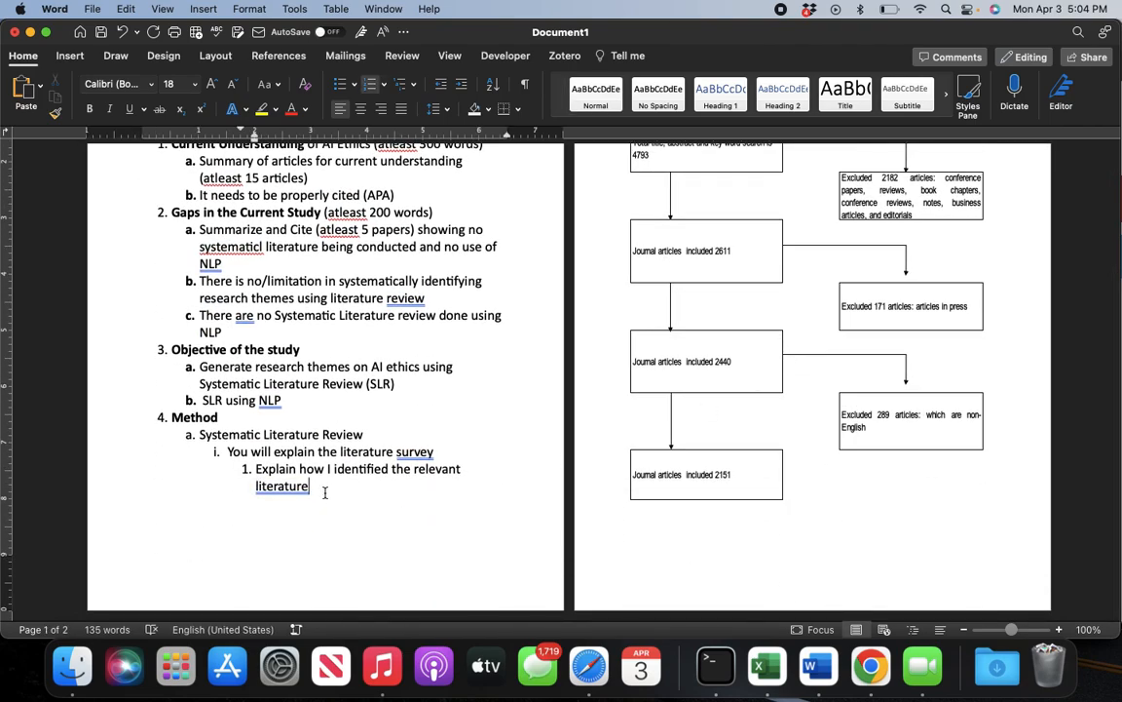
pyautogui.press('Return')
pyautogui.write('Explain the PRISM')
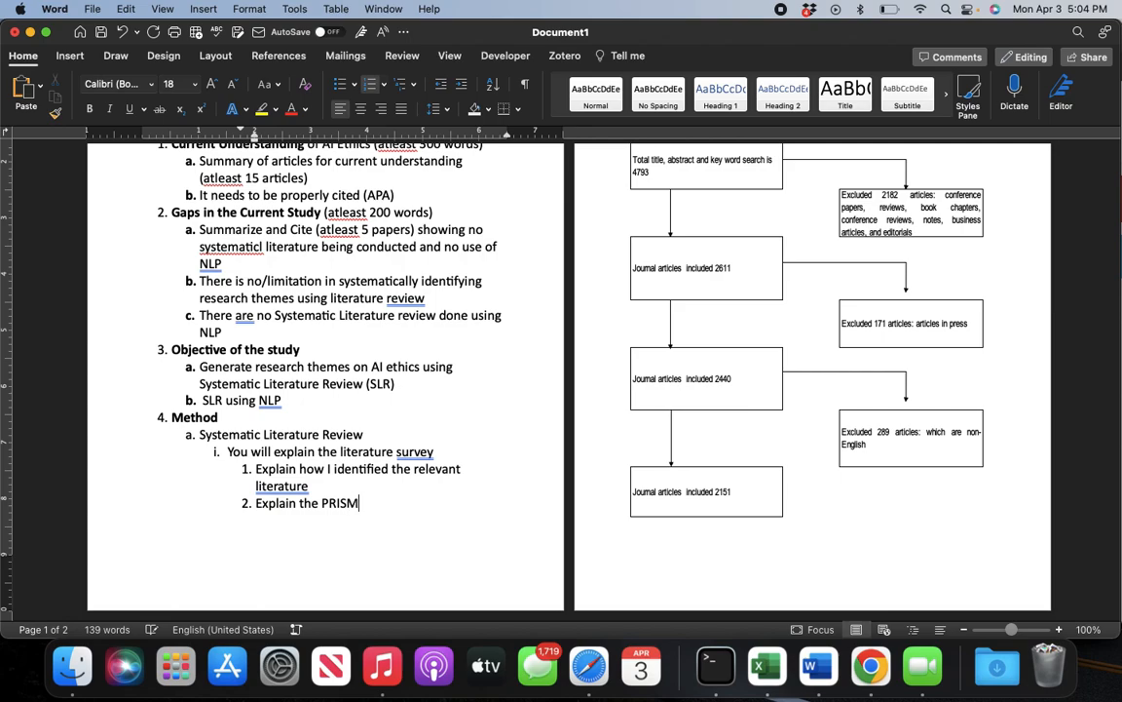
pyautogui.write('A')
pyautogui.press('Return')
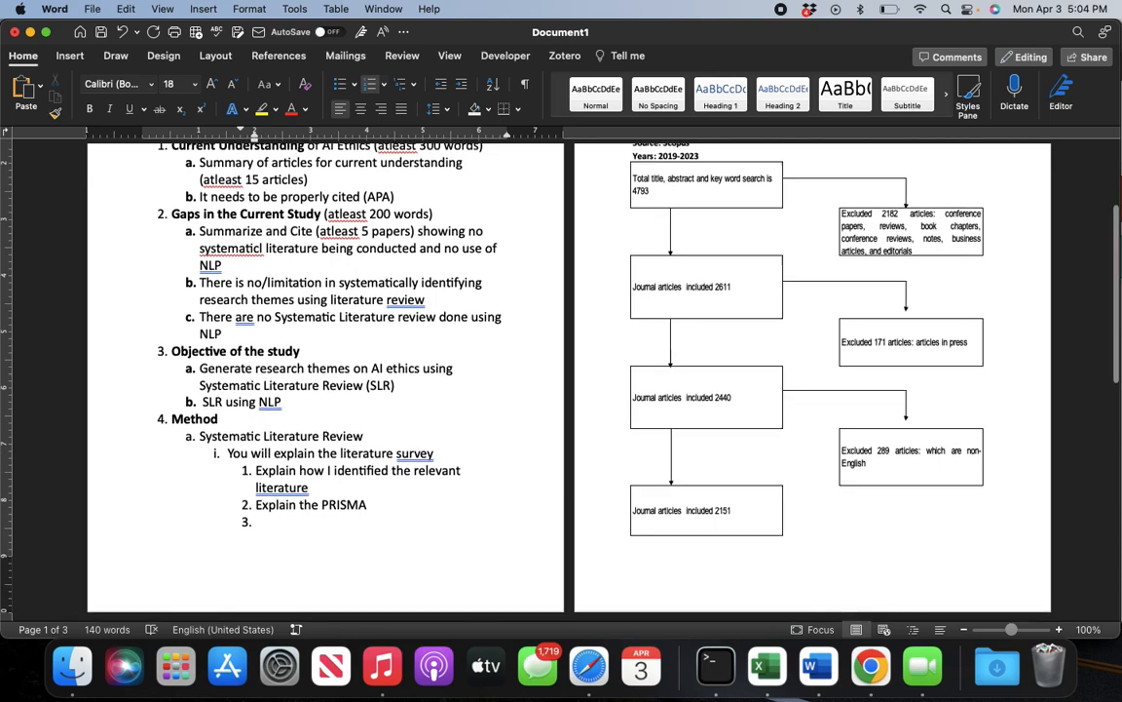
pyautogui.scroll(2, 326, 390)
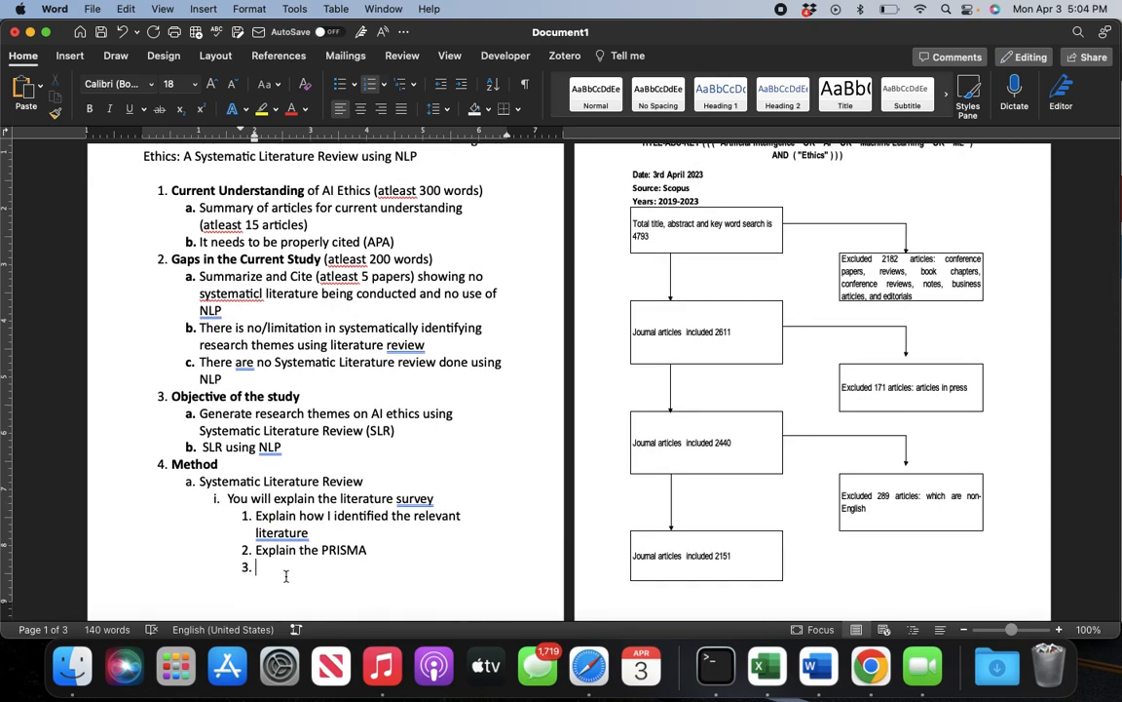
pyautogui.press('BackSpace')
pyautogui.press('BackSpace')
pyautogui.press('BackSpace')
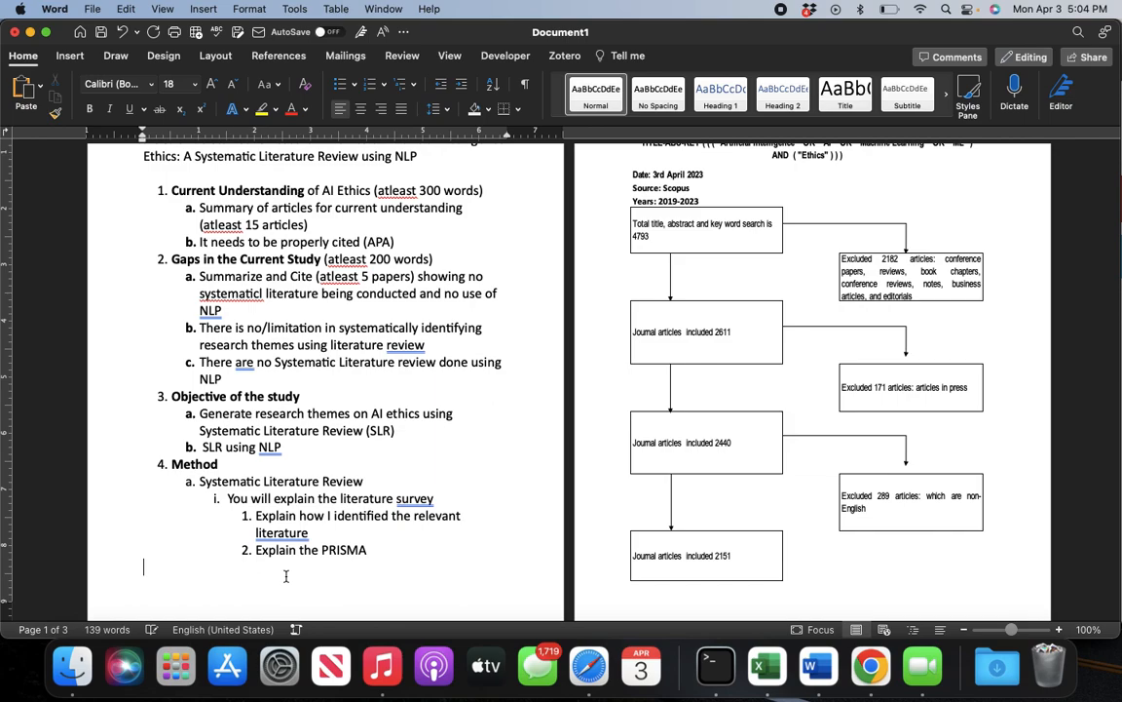
pyautogui.write('How')
pyautogui.press('BackSpace')
pyautogui.press('BackSpace')
pyautogui.press('BackSpace')
pyautogui.press('BackSpace')
pyautogui.press('BackSpace')
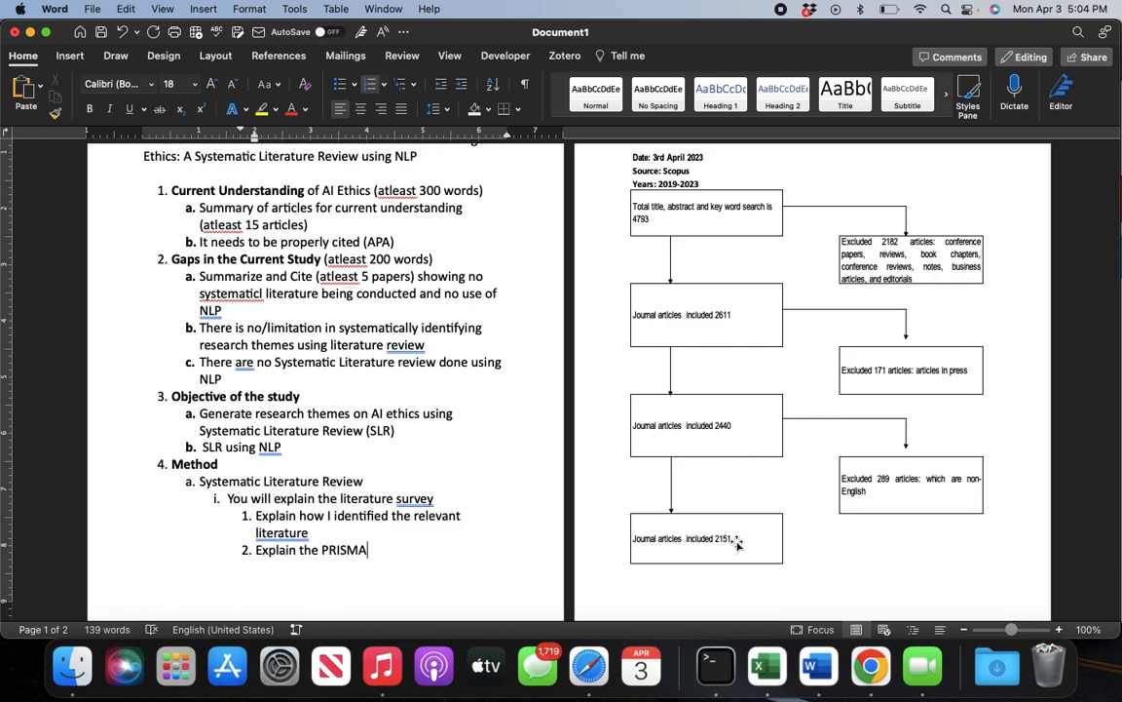
# Complete the caption below the diagram as "Table 1: Preferred Reporting Items for Systematic Review and Meta Analysis (PRISMA)"
pyautogui.scroll(-2, 728, 542)
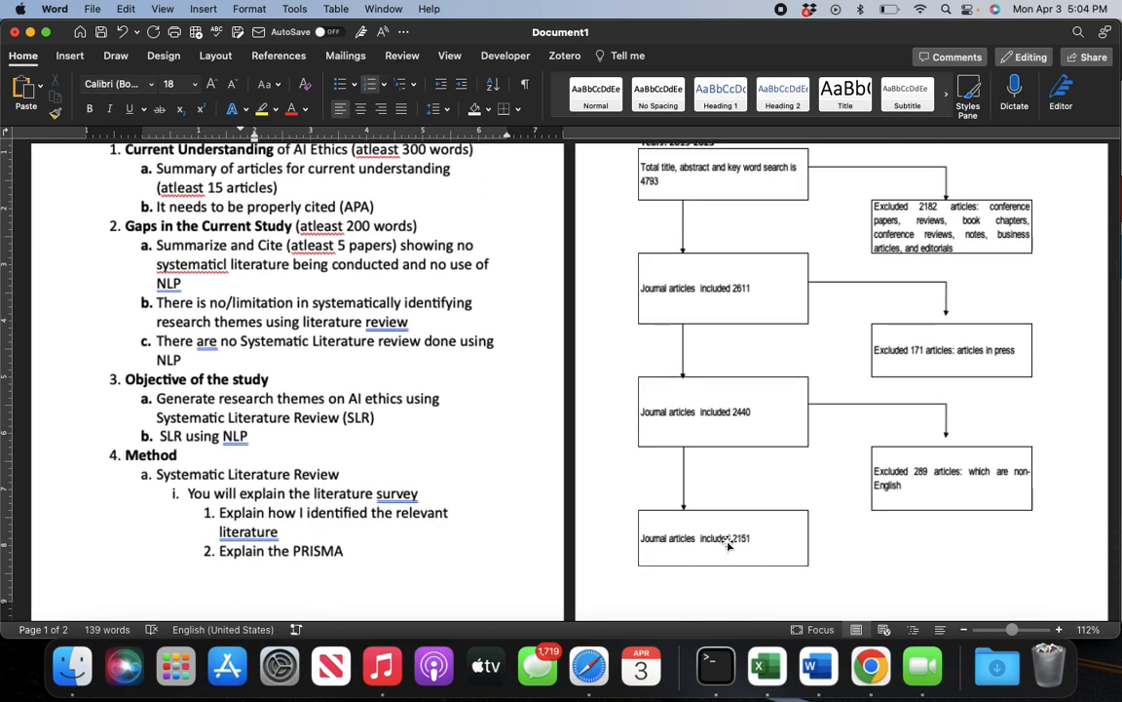
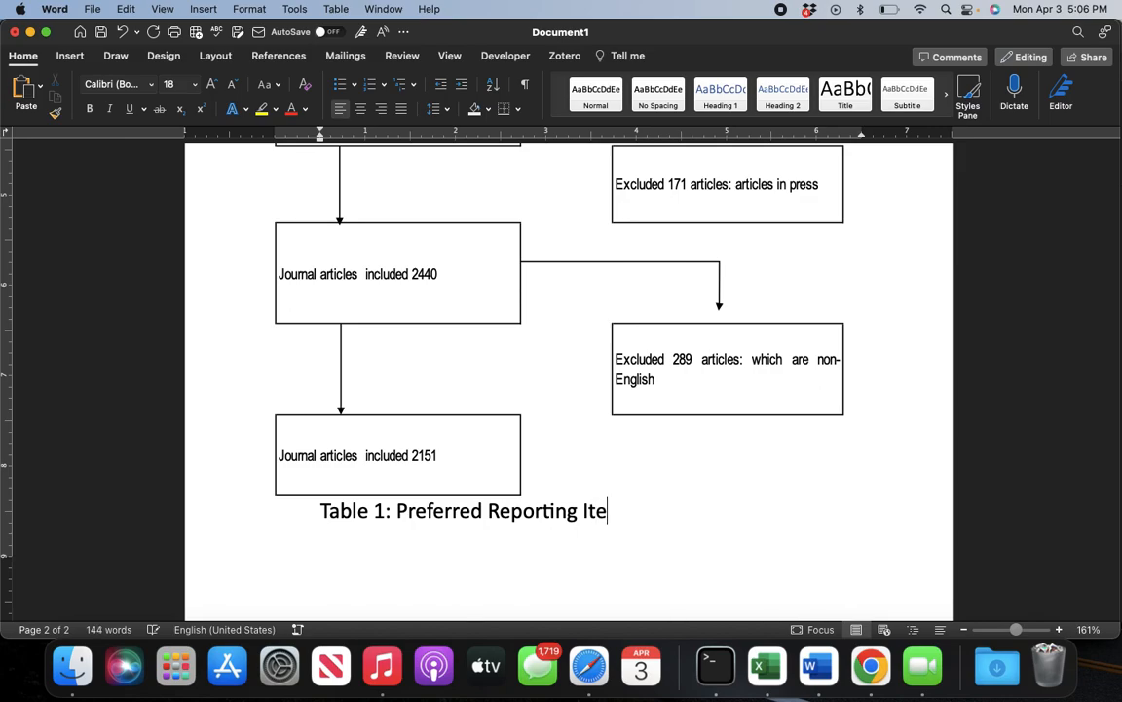
pyautogui.write('Sys')
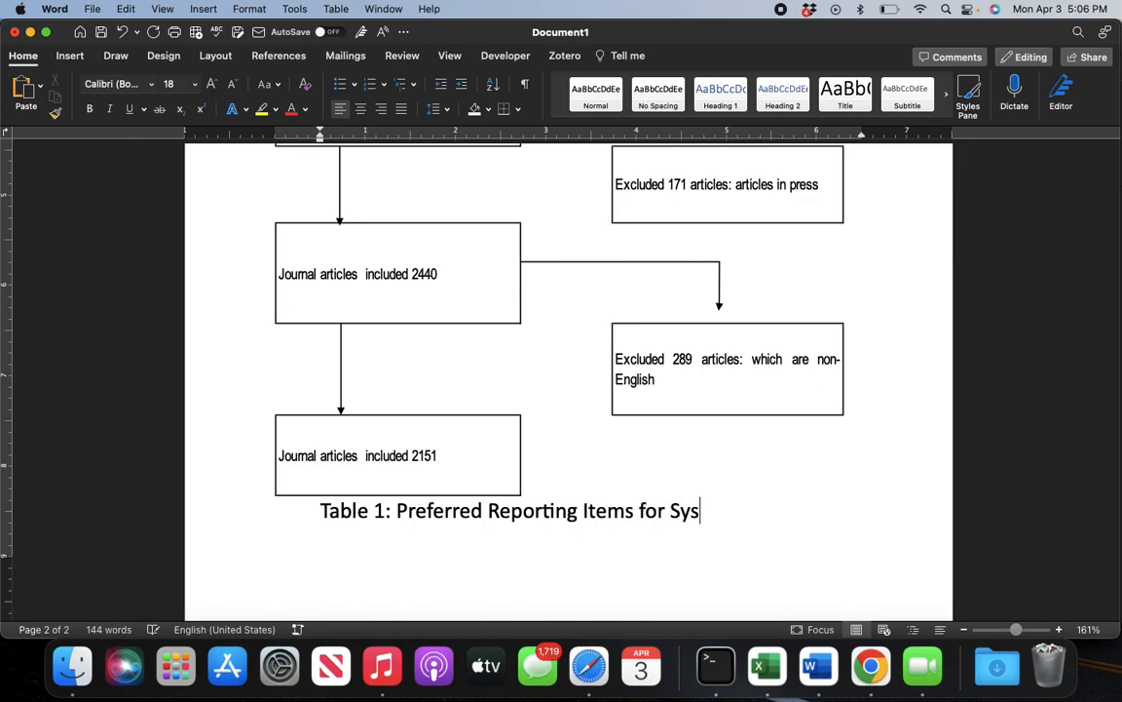
pyautogui.write('tematic R')
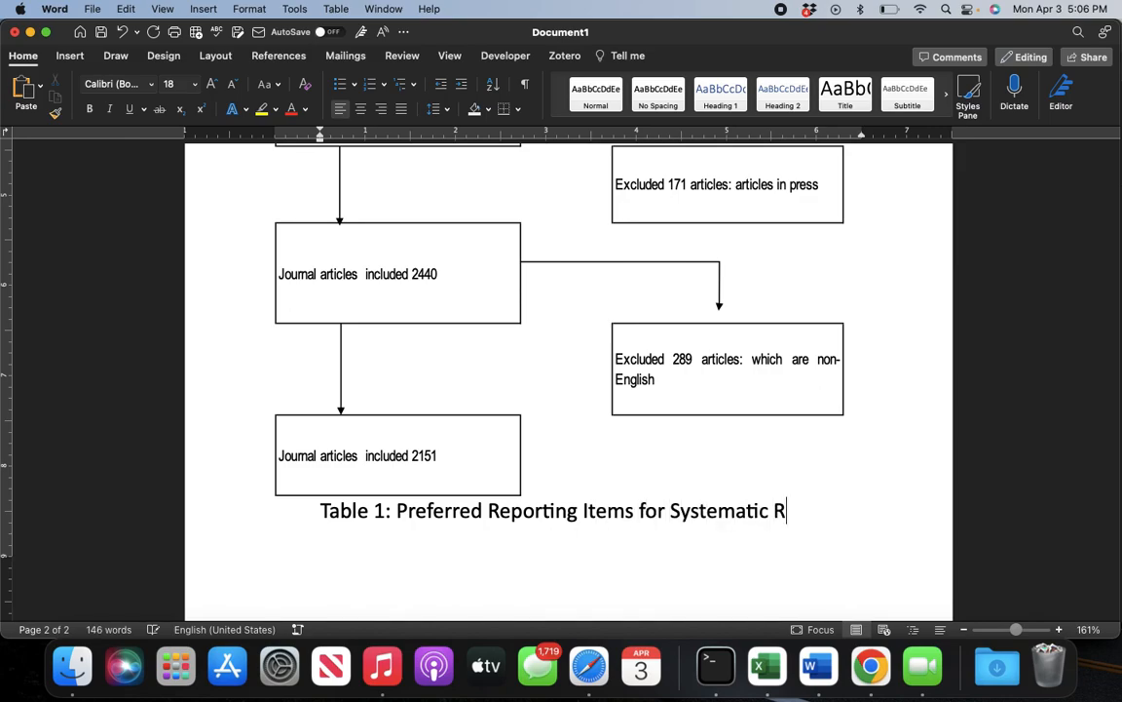
pyautogui.write('eview and M')
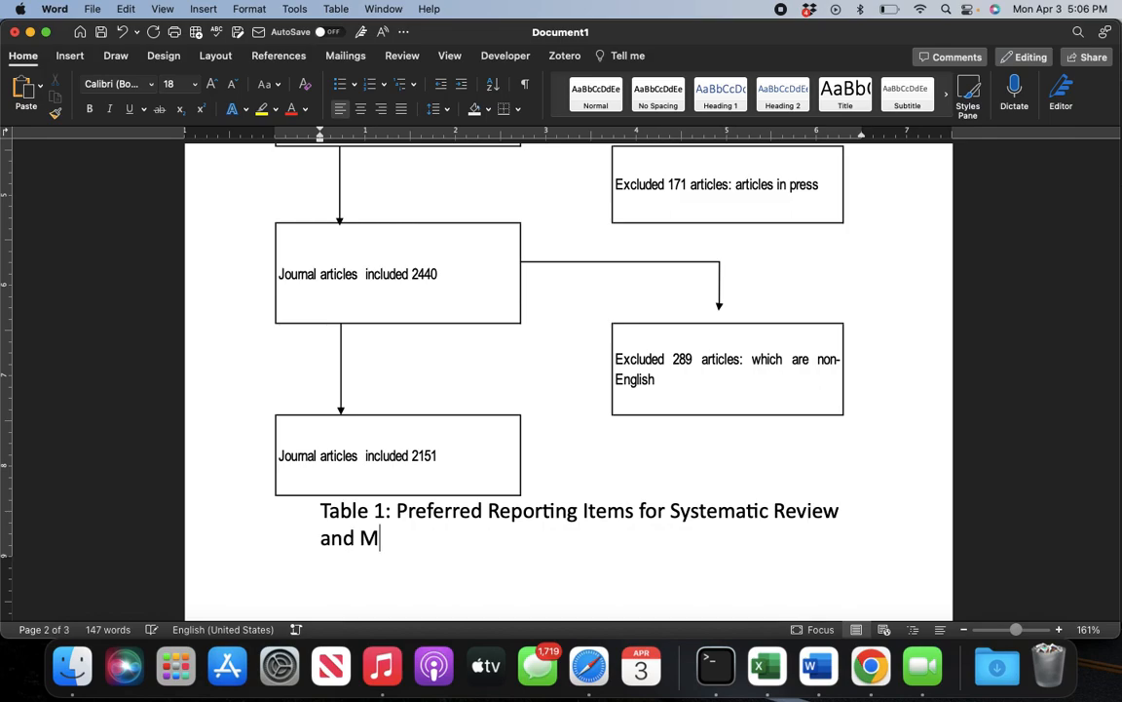
pyautogui.write('eta Analysi')
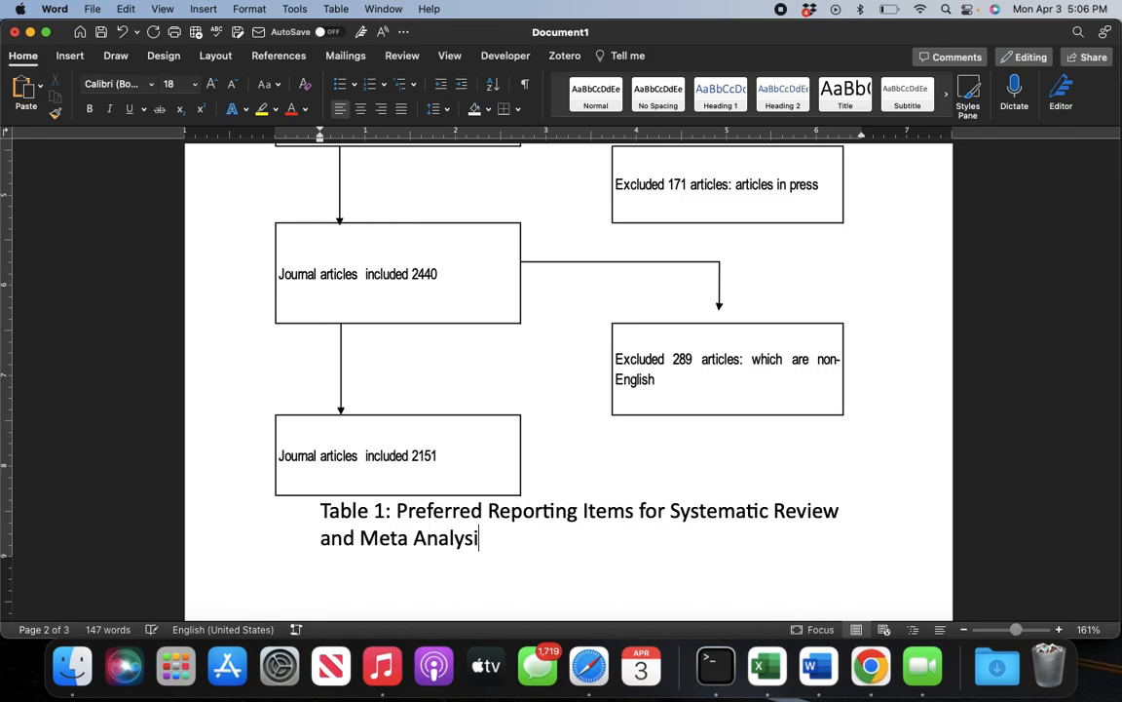
pyautogui.write('s (PRISMA)')
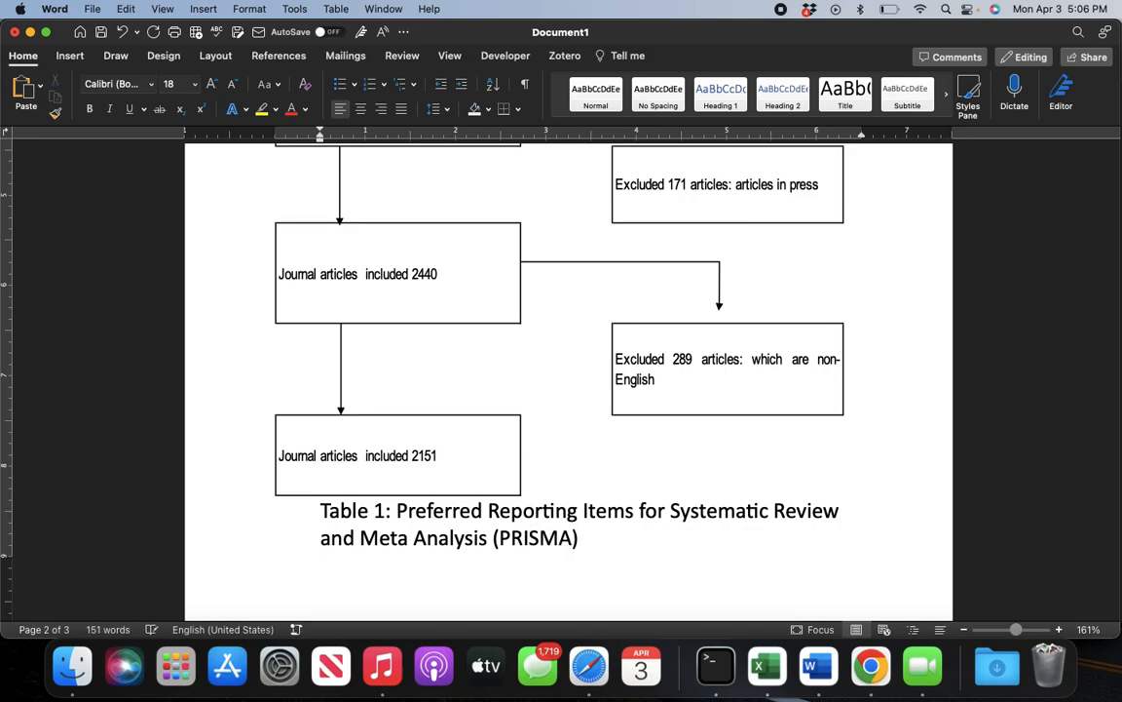
# Append "(This should not be less than 150 words)" to the Method heading and remove the bold from that note
pyautogui.scroll(-3, 456, 431)
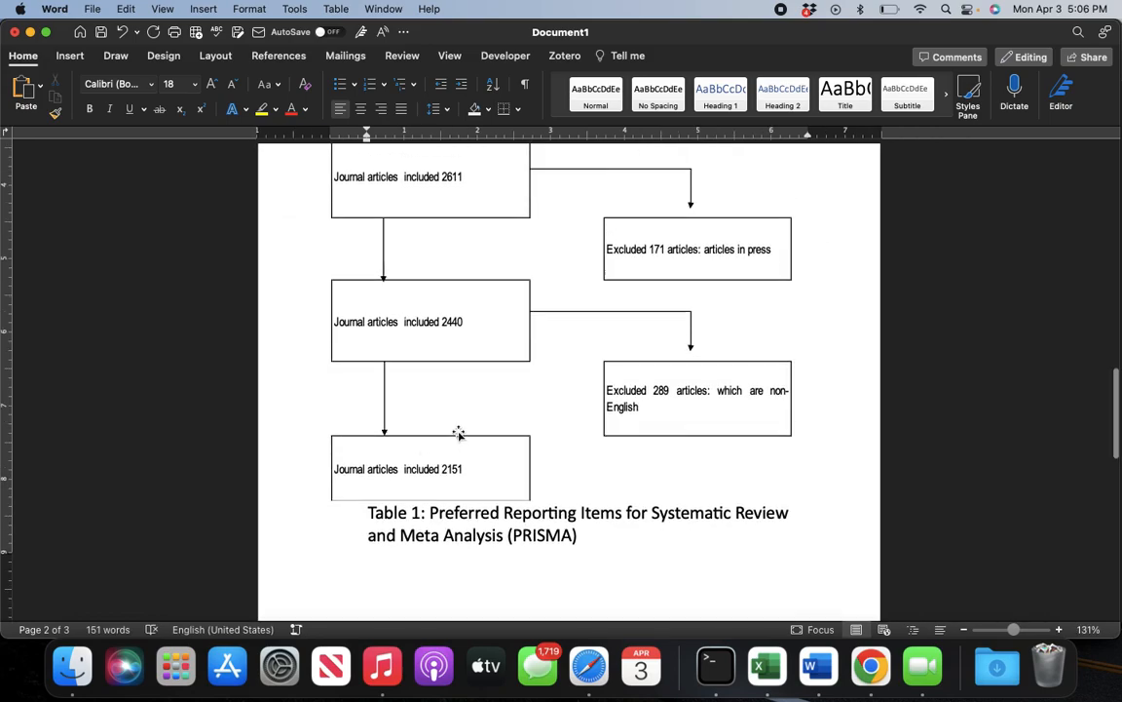
pyautogui.scroll(10, 458, 431)
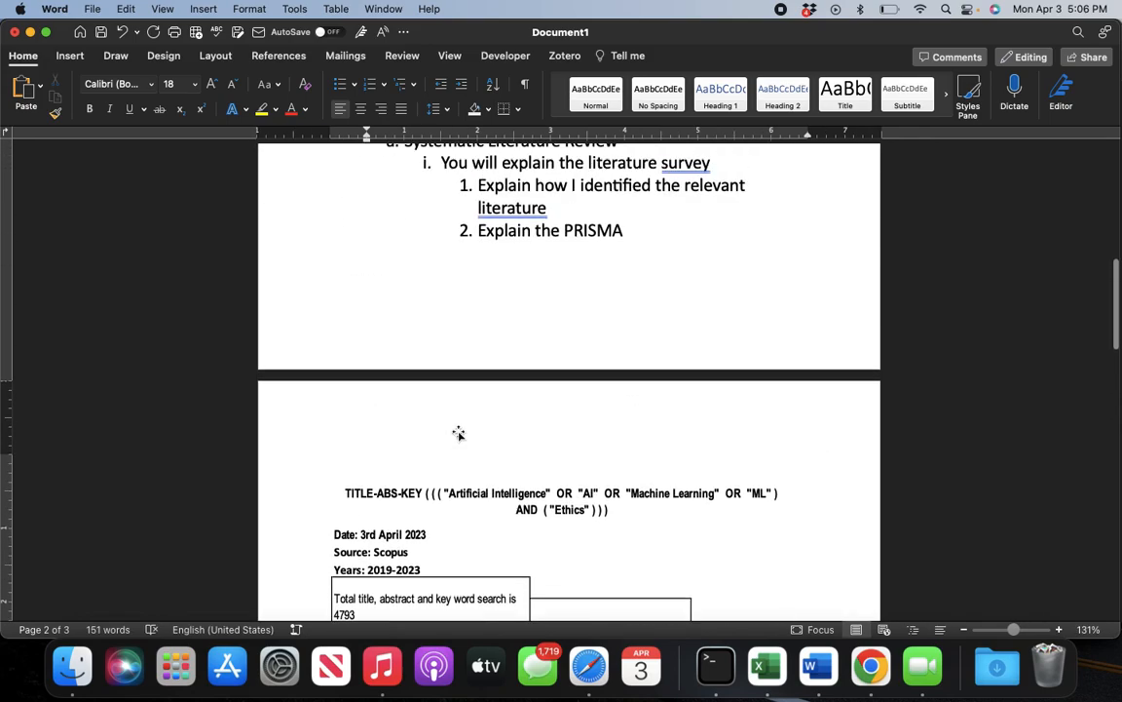
pyautogui.click(659, 262)
pyautogui.scroll(2, 643, 282)
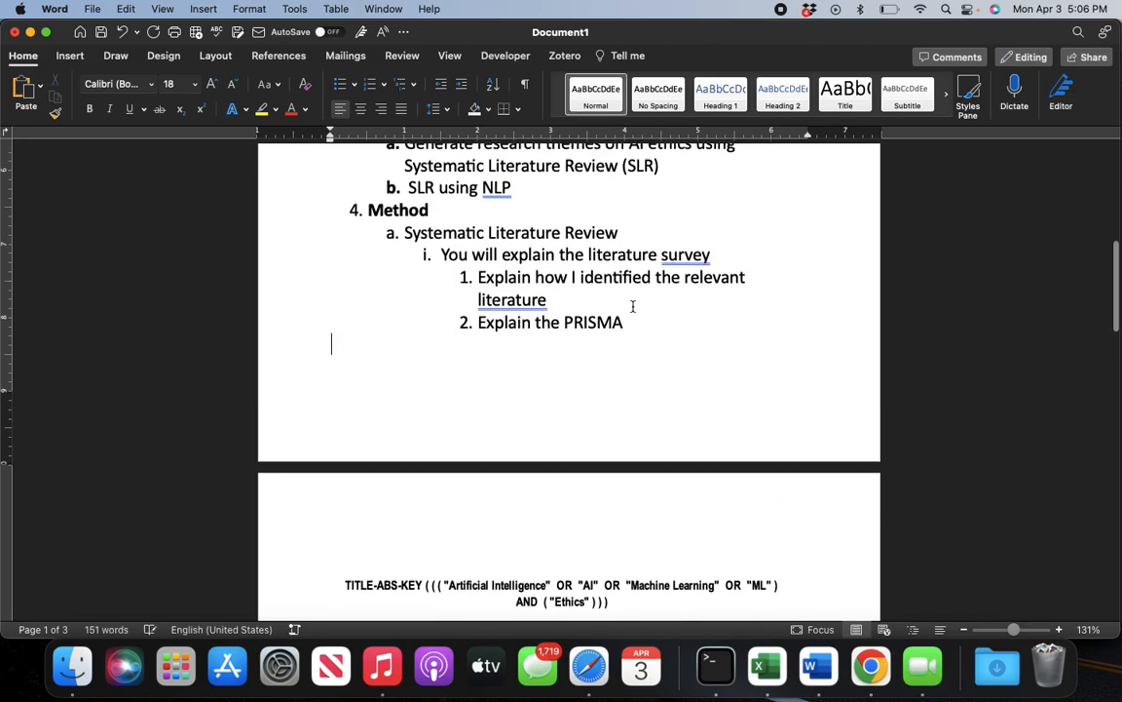
pyautogui.click(472, 209)
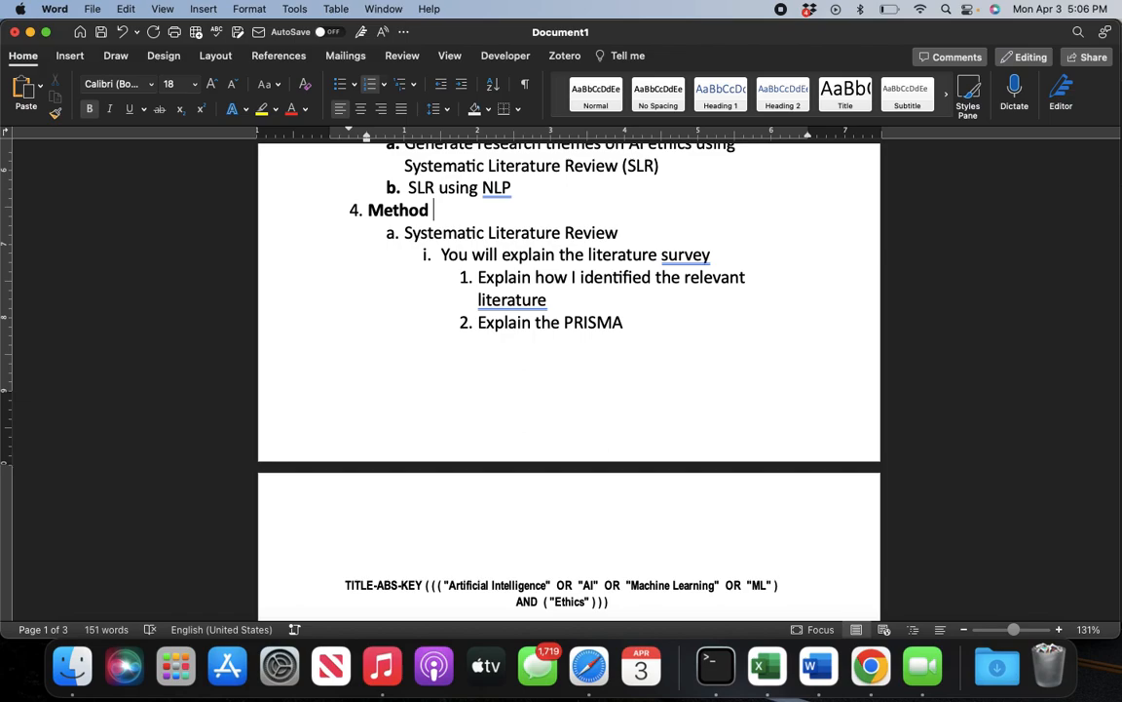
pyautogui.write('(This should no')
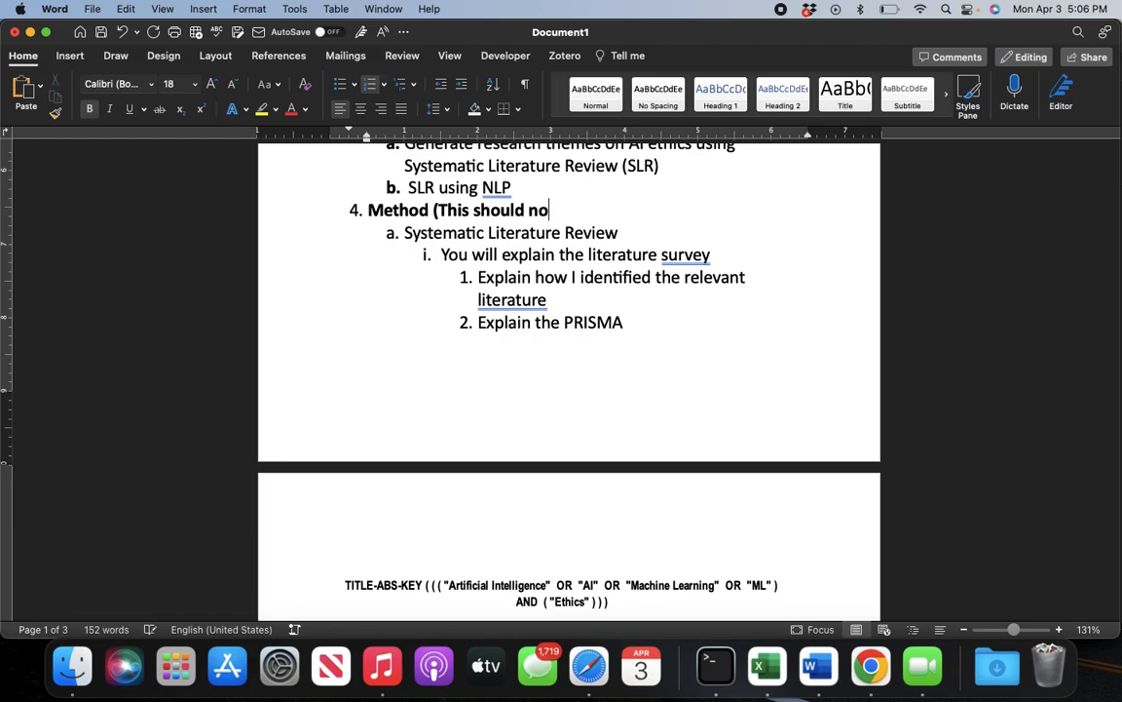
pyautogui.write('t be less than')
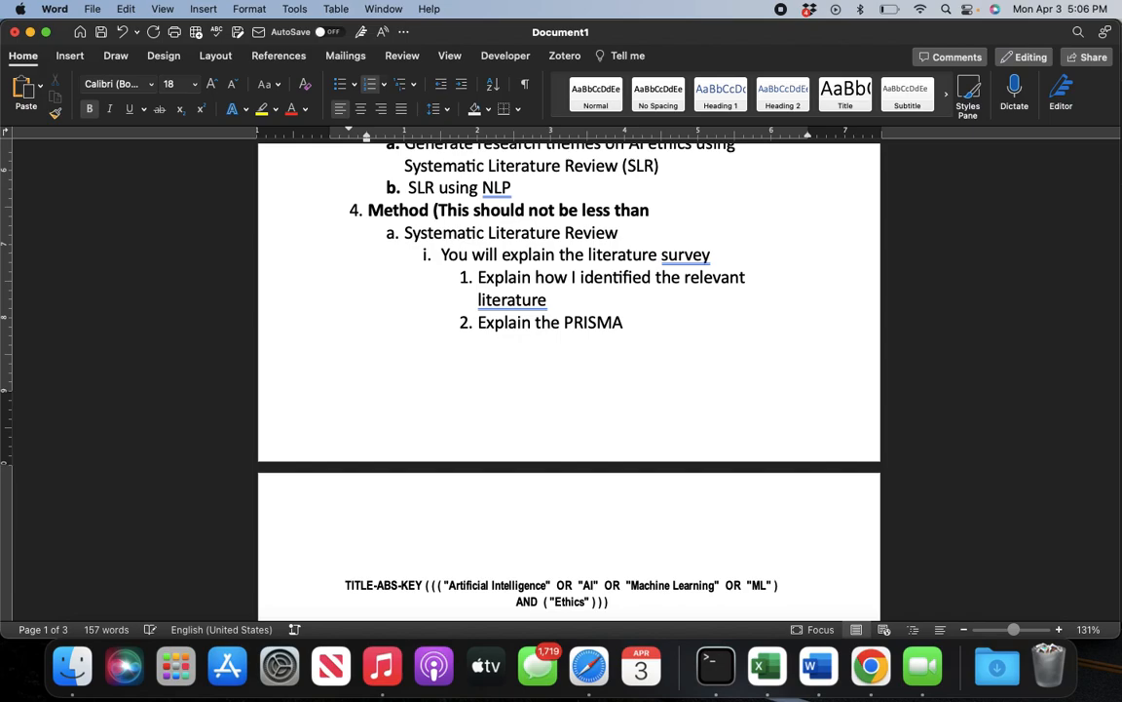
pyautogui.write(' 150')
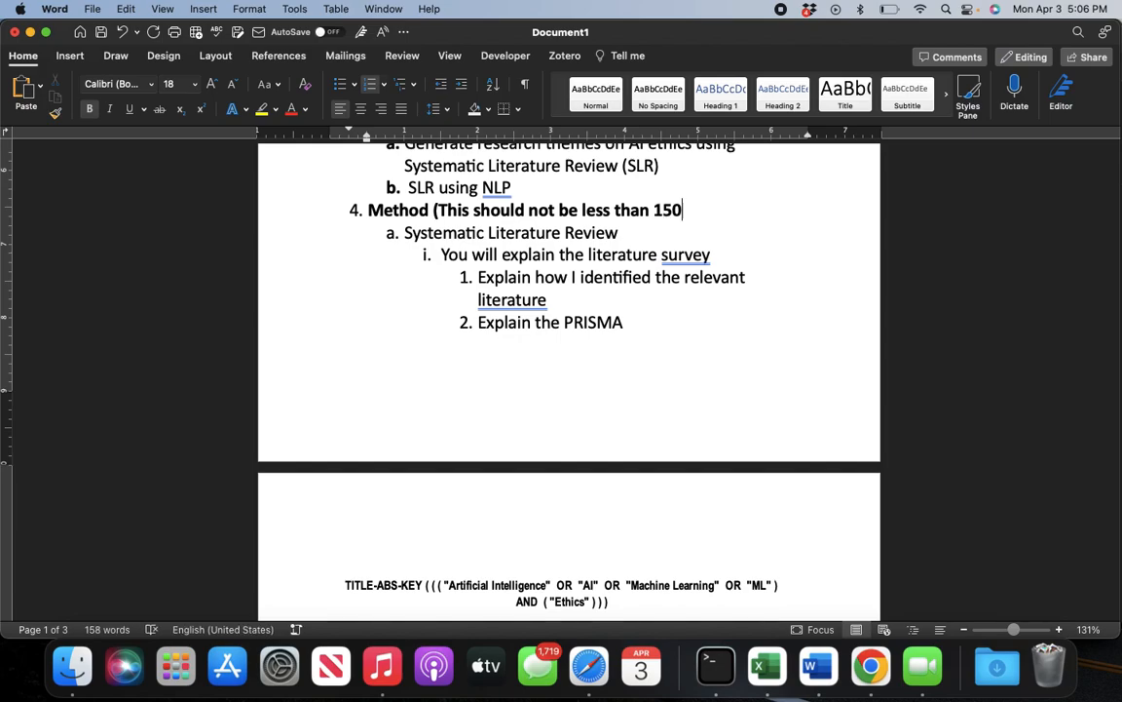
pyautogui.write(' words)')
pyautogui.moveTo(438, 212); pyautogui.dragTo(747, 216)
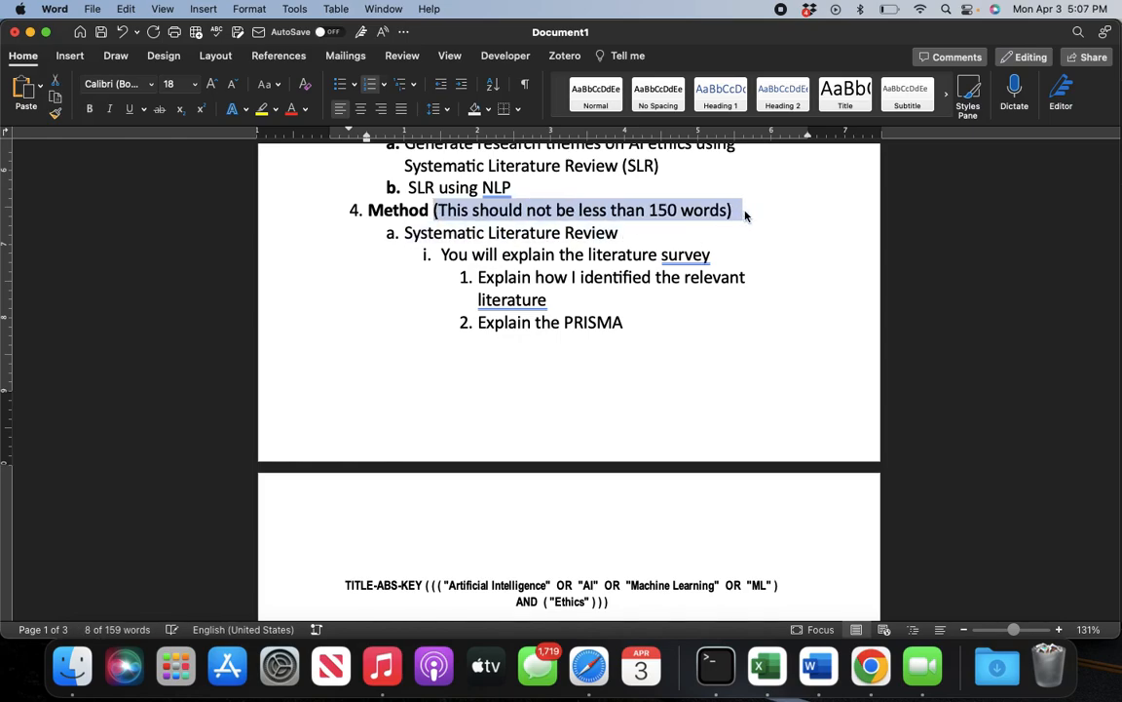
# Review the Extended Abstract heading, the paper title and the Current Understanding section on the first page
pyautogui.scroll(-3, 483, 438)
pyautogui.scroll(15, 482, 439)
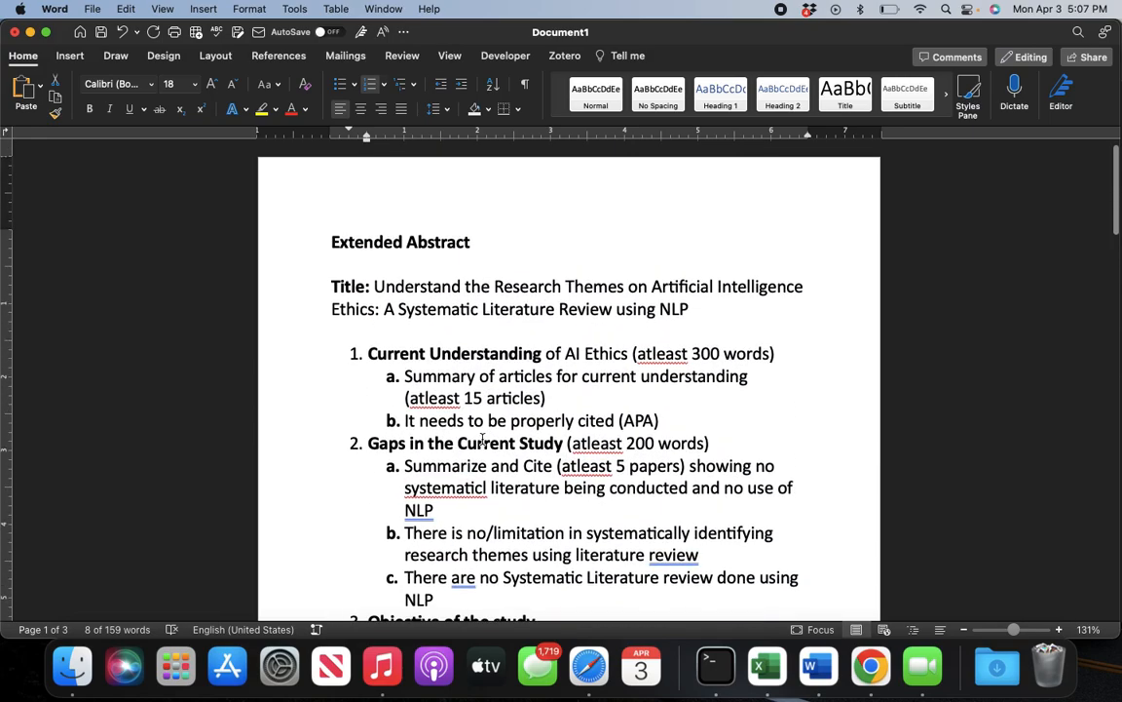
pyautogui.click(334, 244)
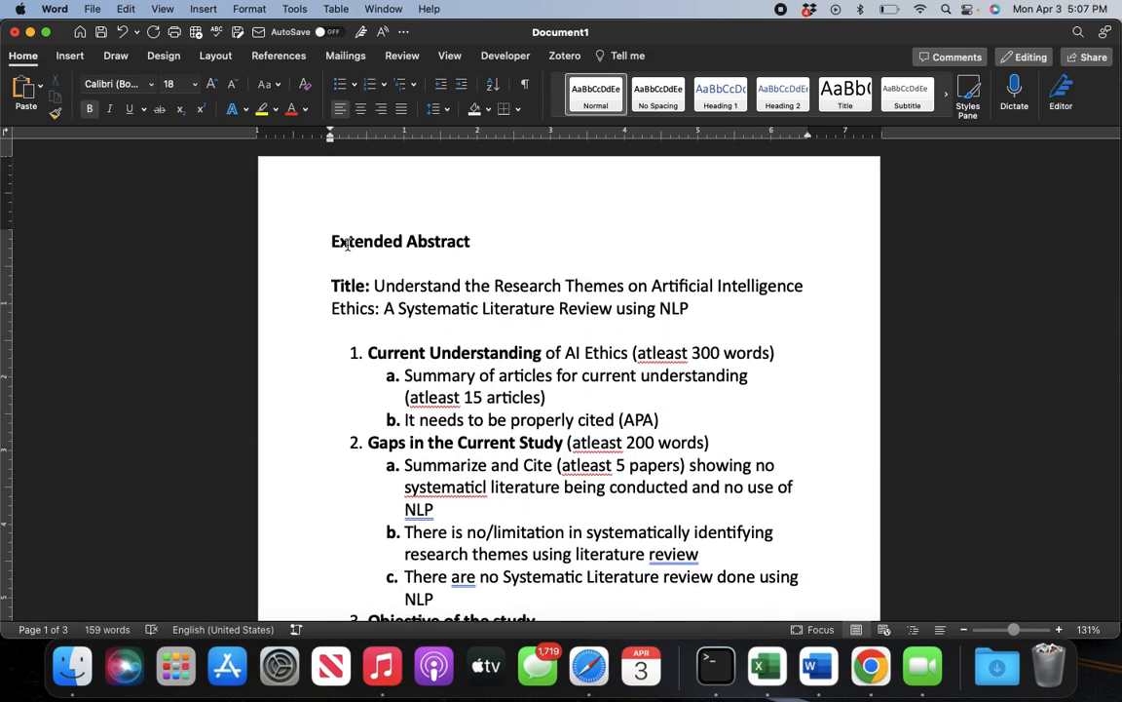
pyautogui.moveTo(332, 242); pyautogui.dragTo(478, 242)
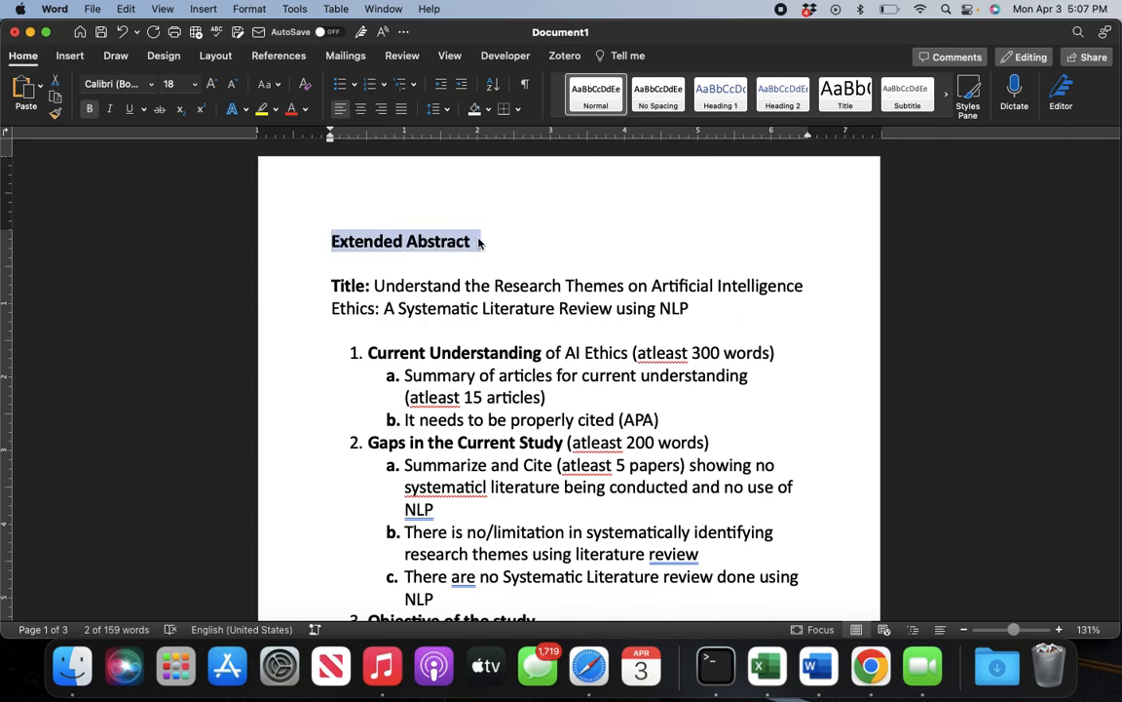
pyautogui.moveTo(699, 312); pyautogui.dragTo(333, 286)
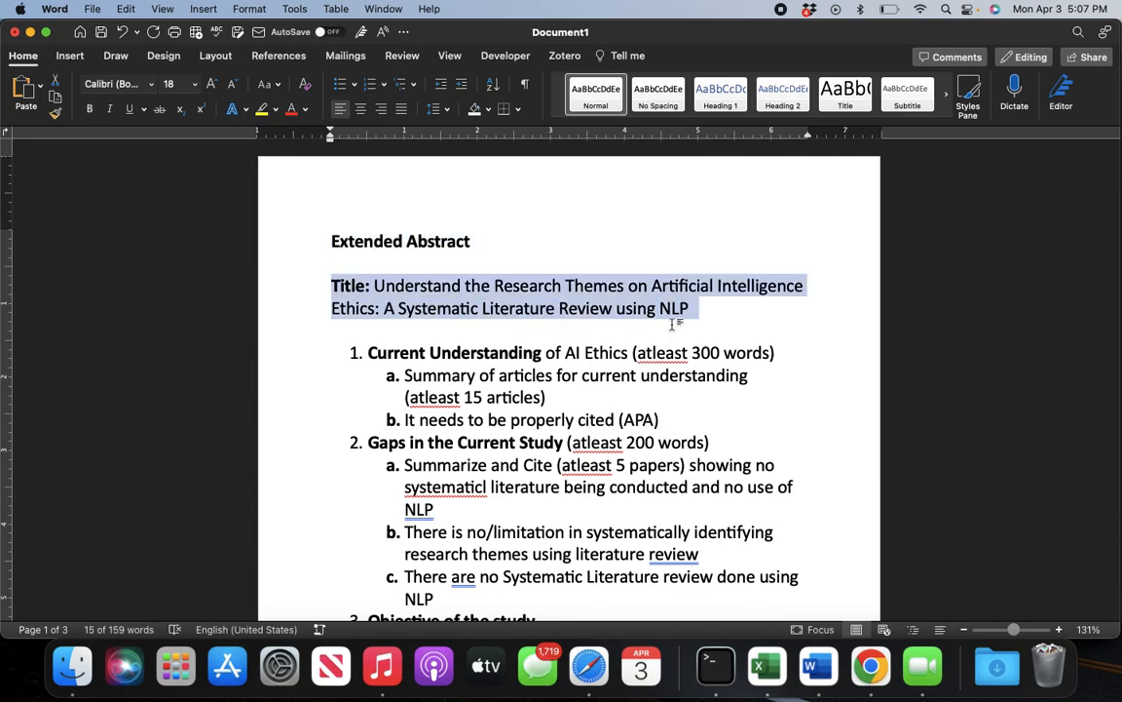
pyautogui.click(709, 320)
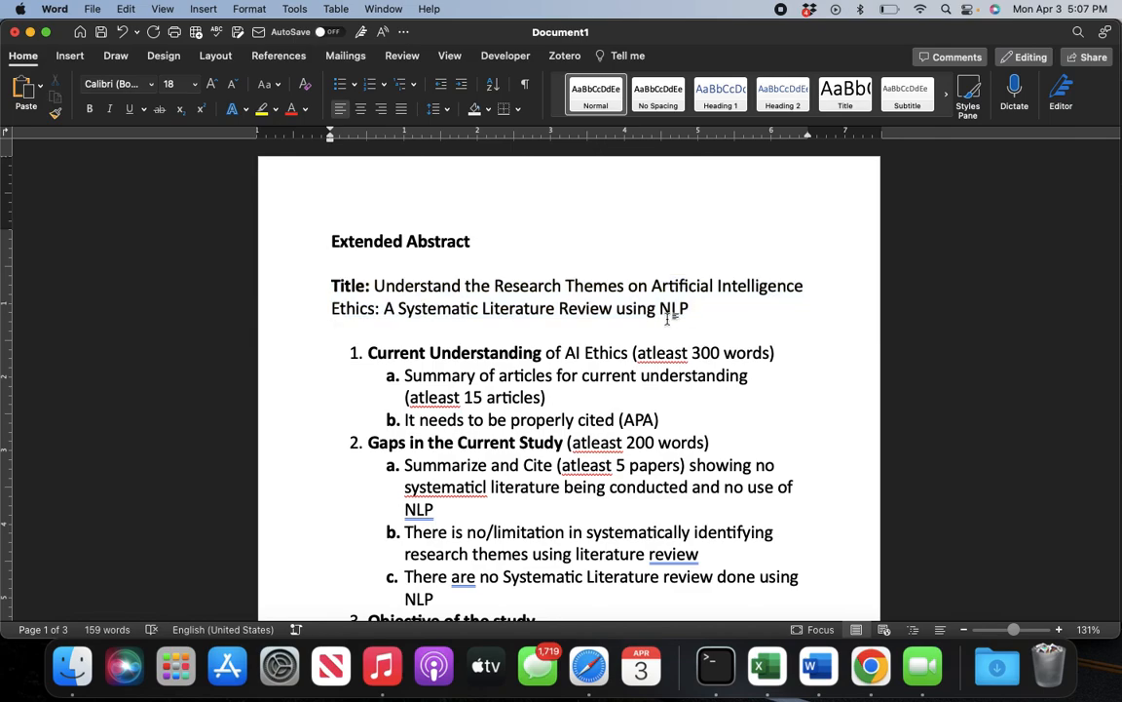
pyautogui.moveTo(666, 308); pyautogui.dragTo(380, 273)
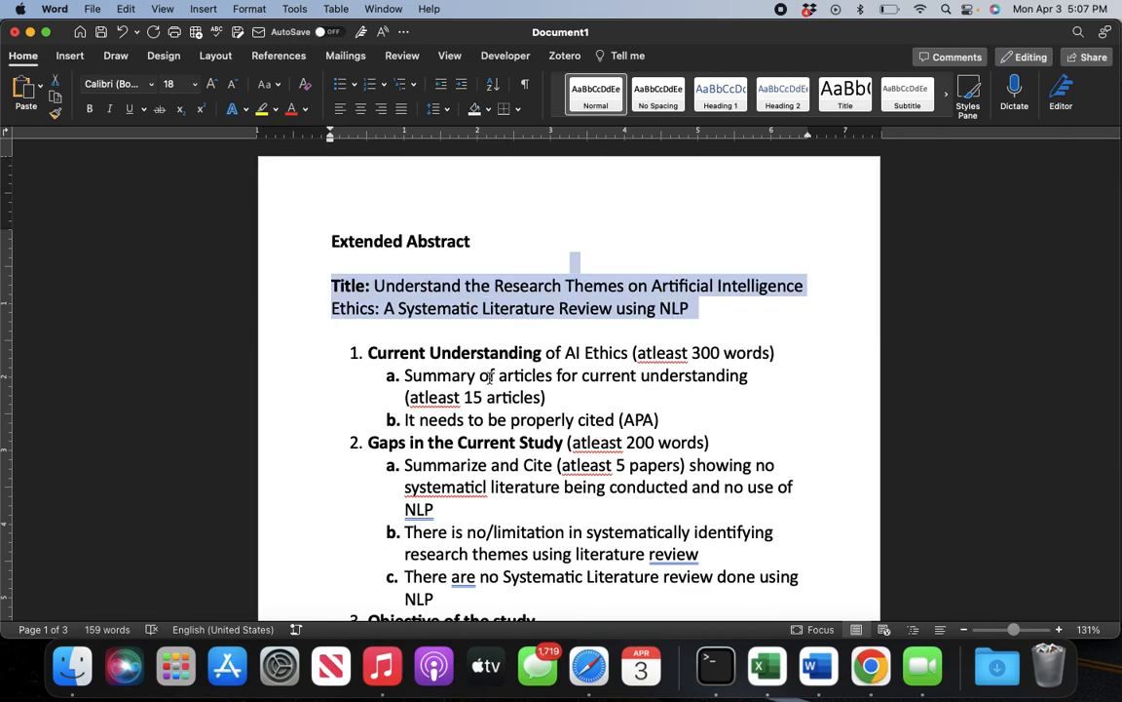
pyautogui.click(491, 377)
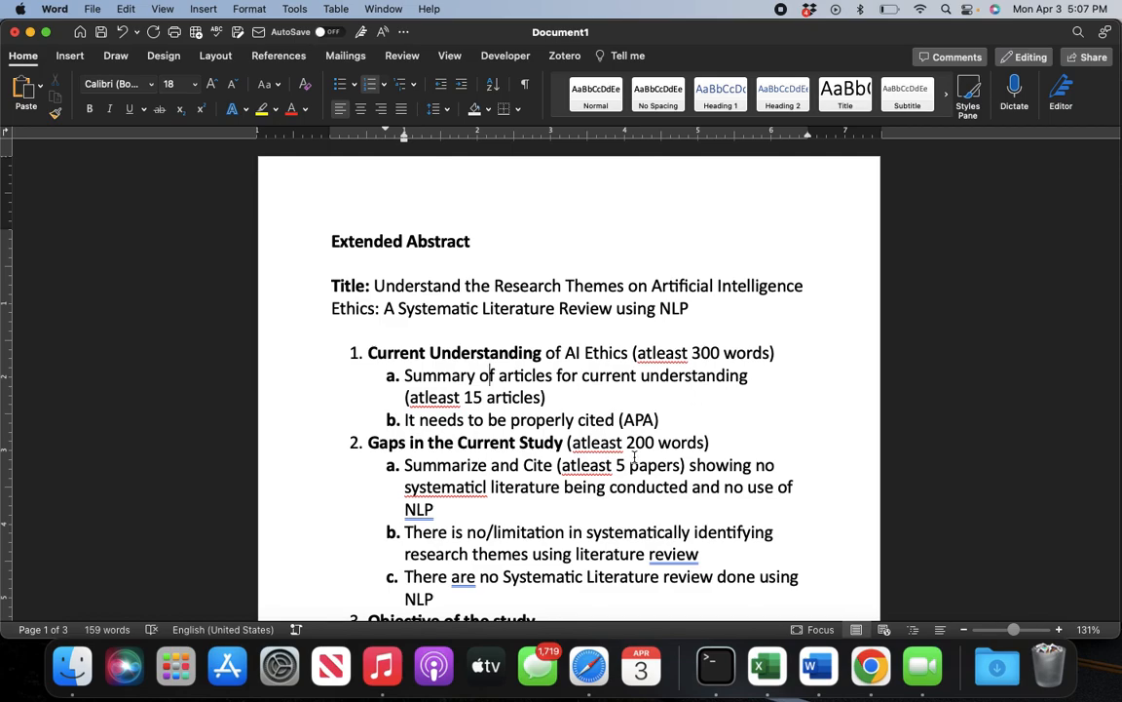
# Correct the spelling of "systematic" in item a under Gaps in the Current Study
pyautogui.scroll(-2, 623, 460)
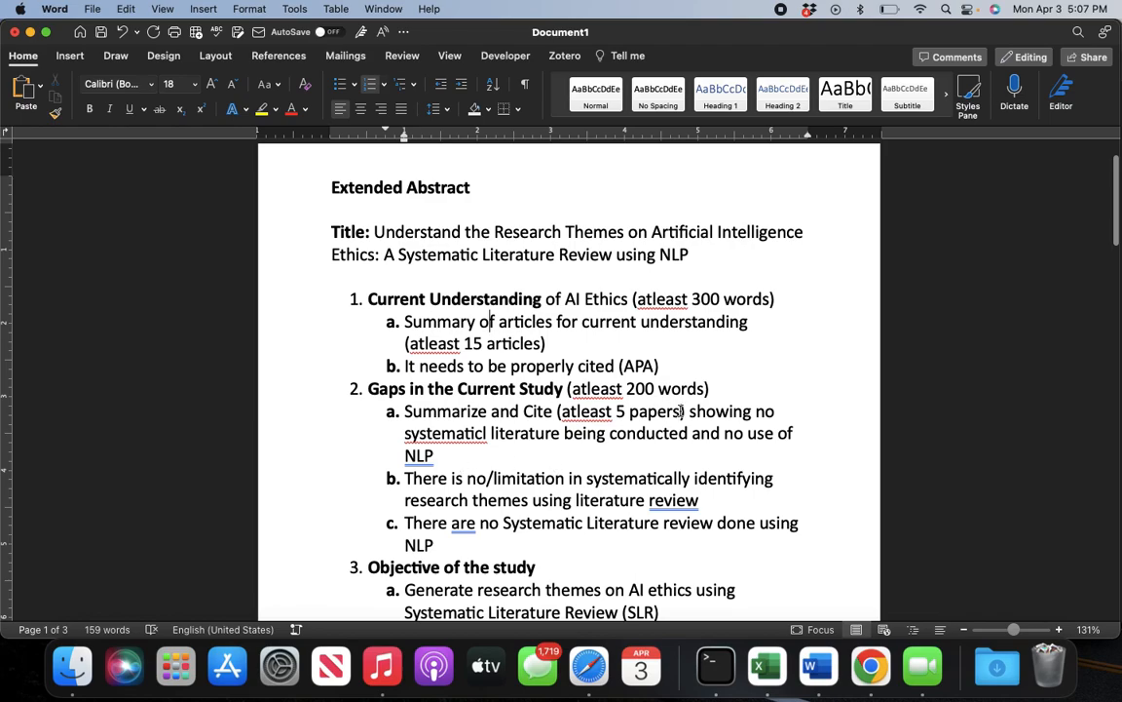
pyautogui.moveTo(689, 414); pyautogui.dragTo(396, 414)
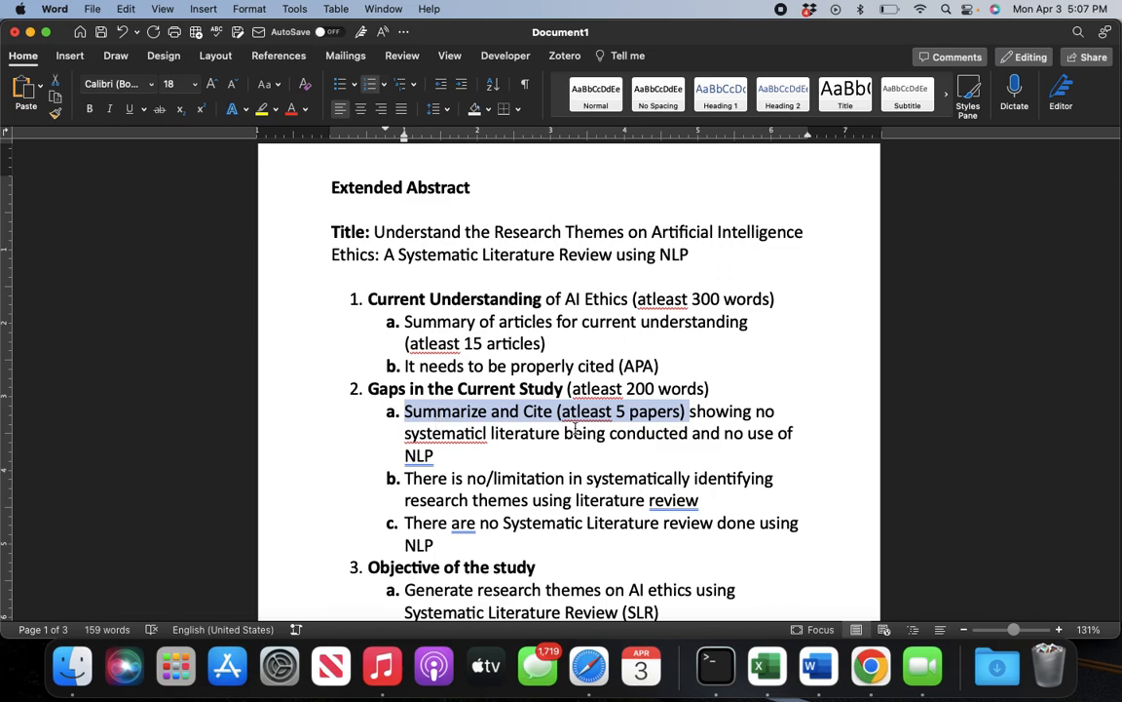
pyautogui.click(487, 435)
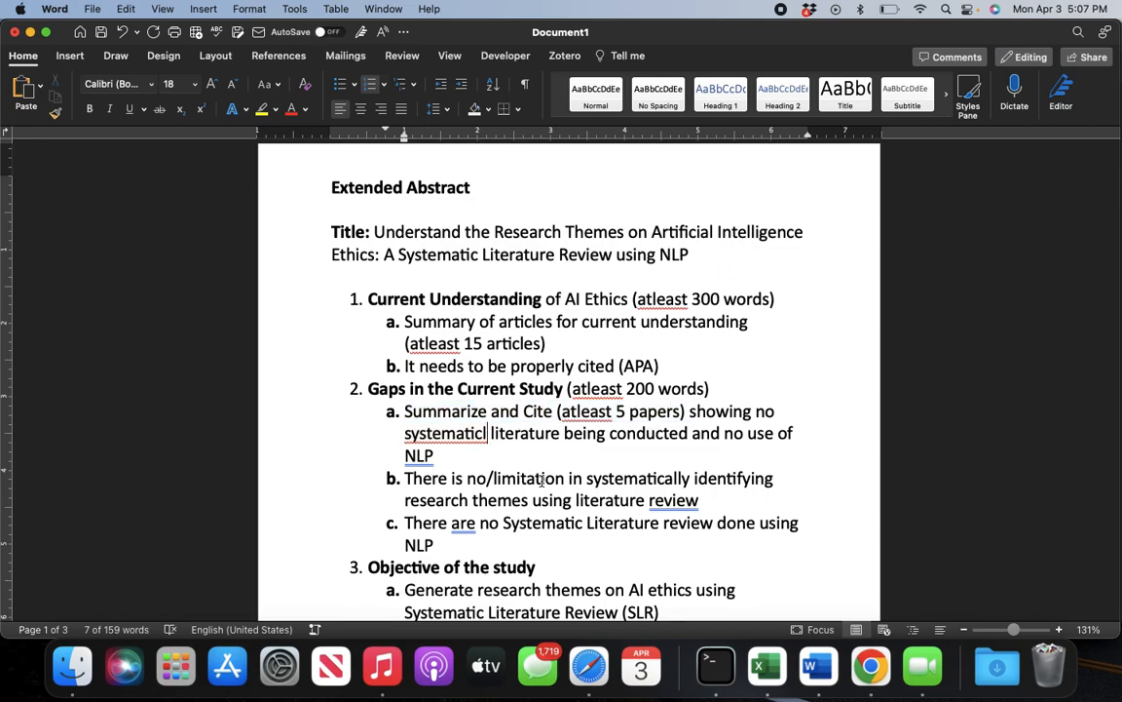
pyautogui.press('BackSpace')
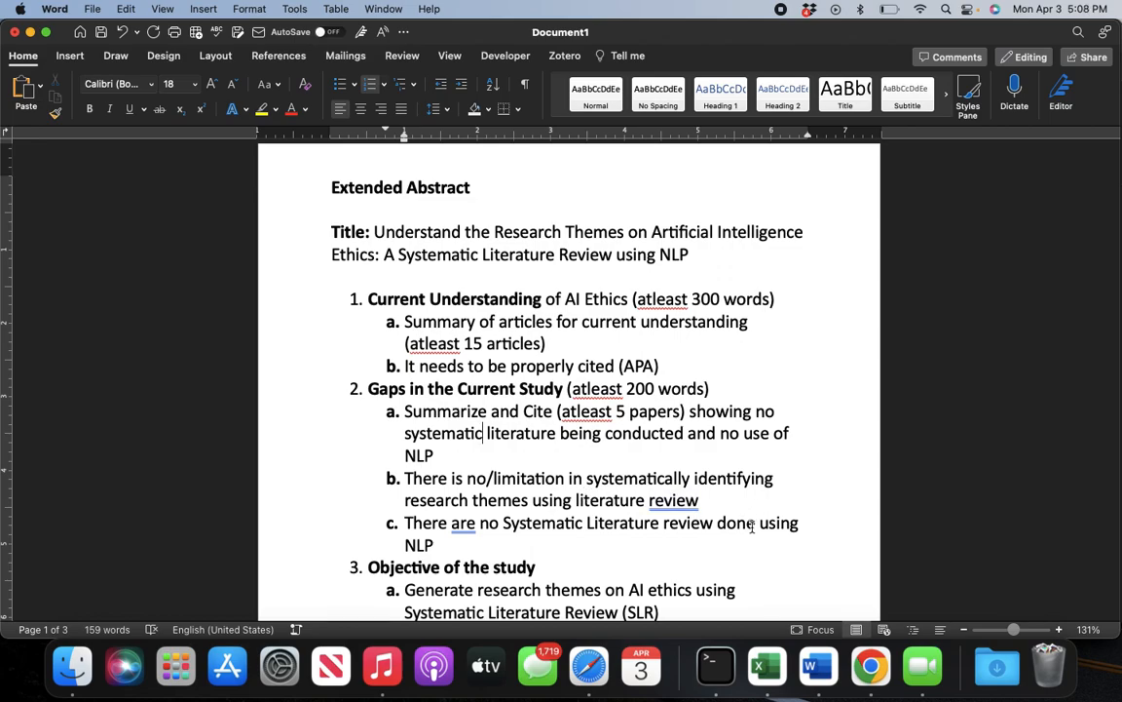
# Set the minimum word count in the Gaps in the Current Study heading to 100 words
pyautogui.moveTo(446, 545); pyautogui.dragTo(400, 422)
pyautogui.click(555, 421)
pyautogui.moveTo(627, 388); pyautogui.dragTo(651, 390)
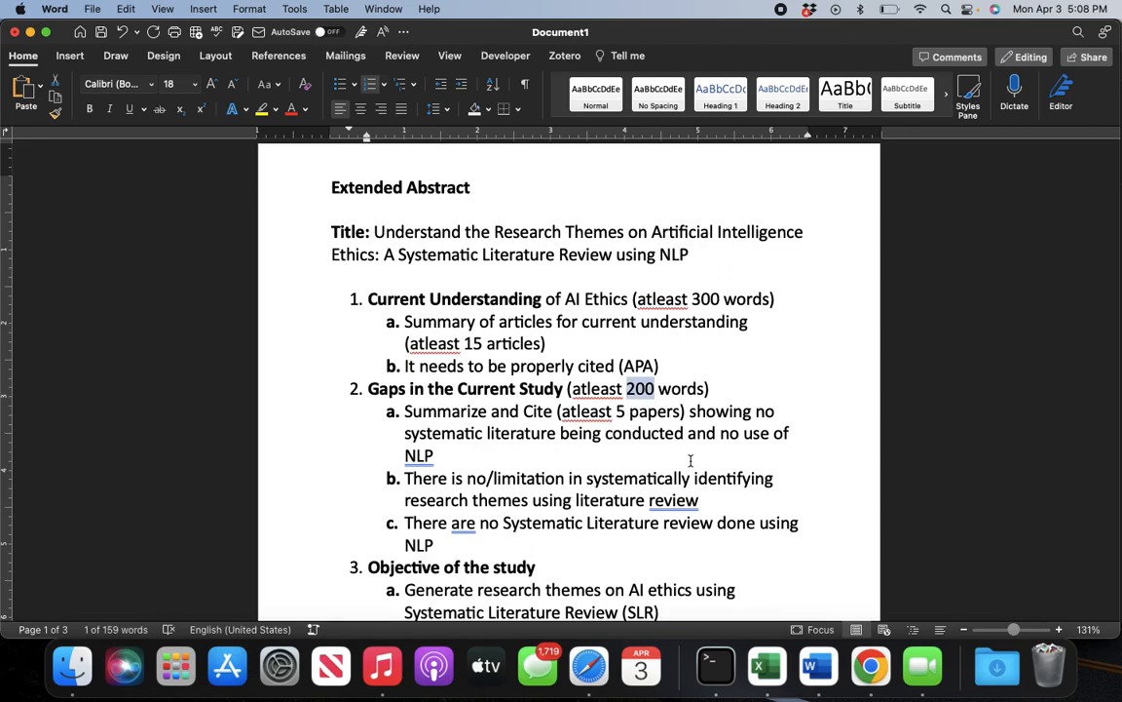
pyautogui.click(690, 460)
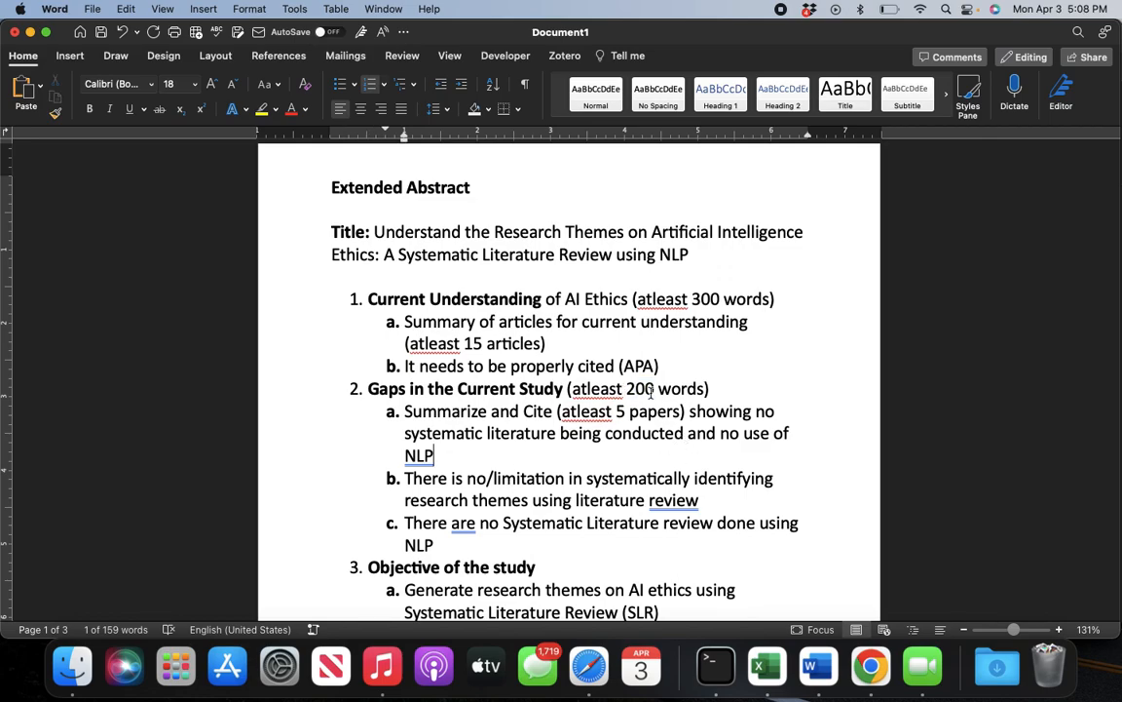
pyautogui.moveTo(651, 390); pyautogui.dragTo(626, 390)
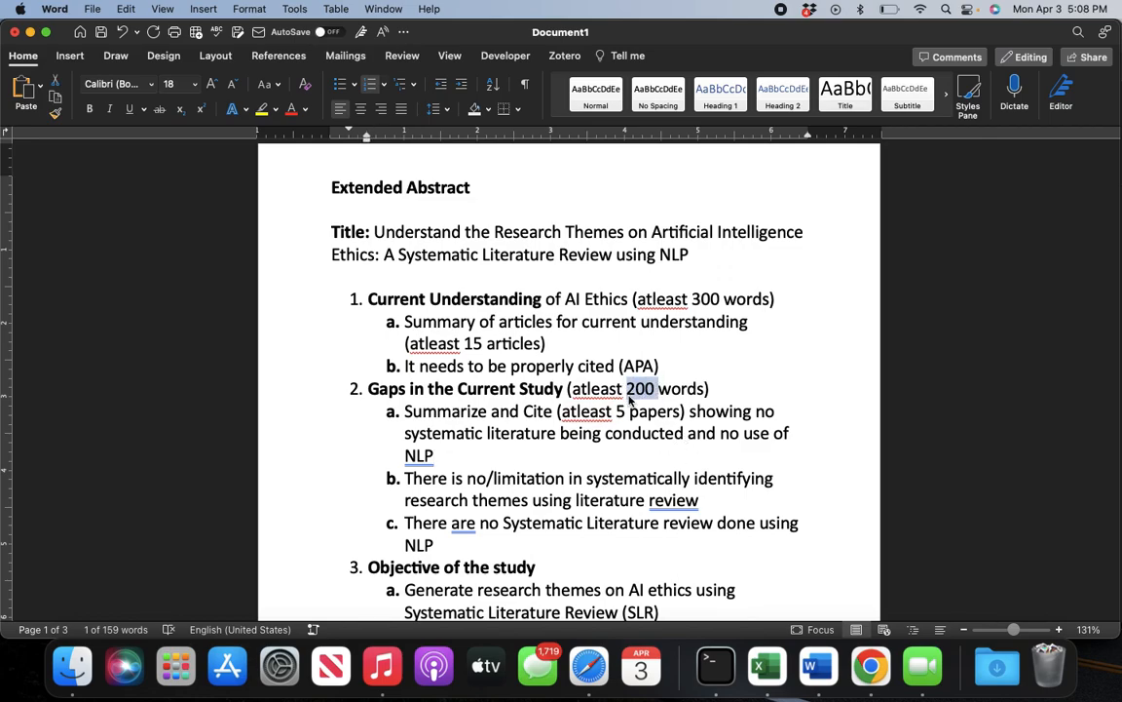
pyautogui.press('BackSpace')
pyautogui.write('100')
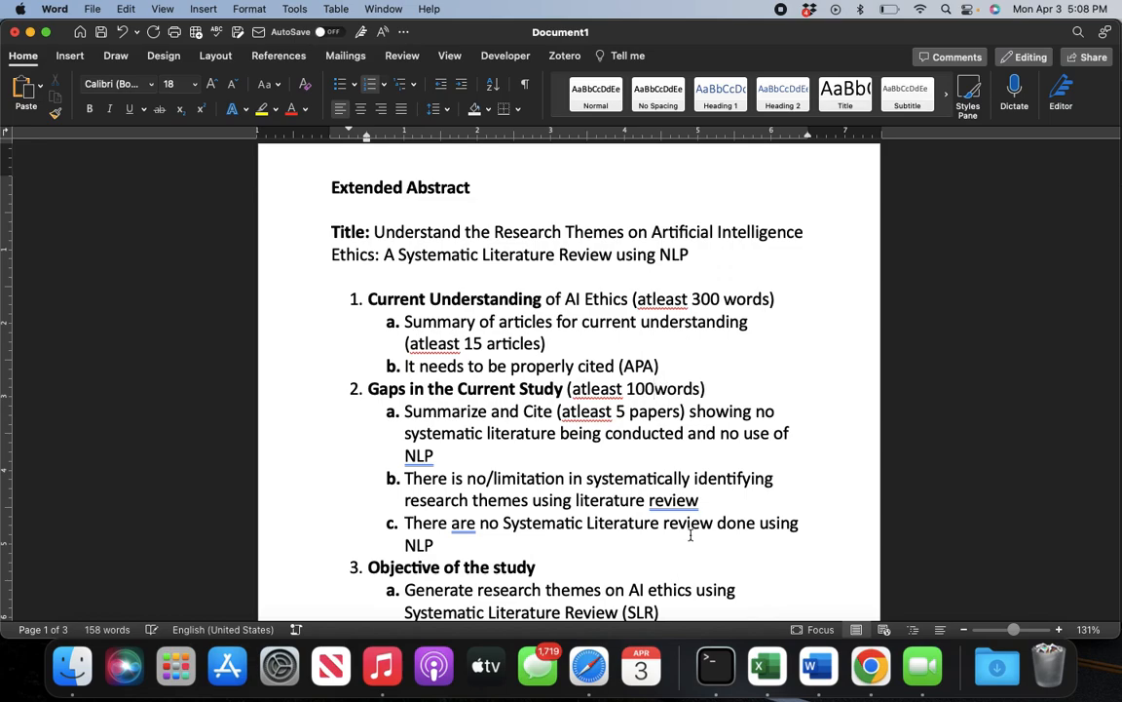
# Review the Gaps in the Current Study items, the Objective of the study items and the word requirement for Method
pyautogui.scroll(-2, 586, 453)
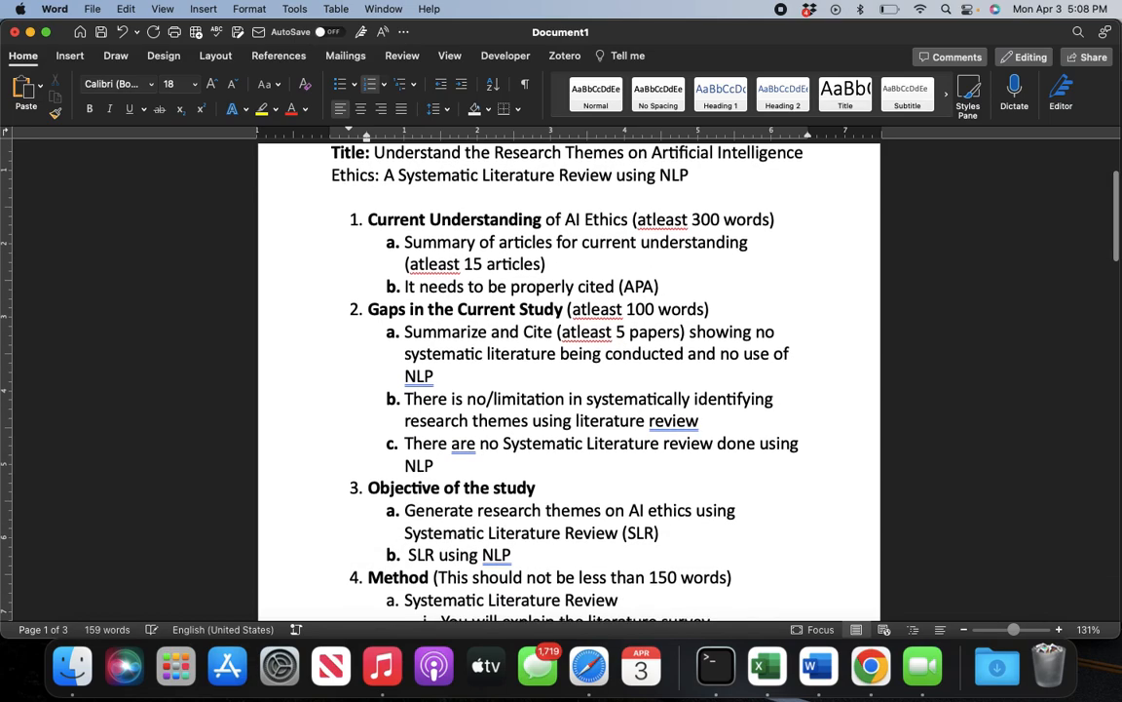
pyautogui.moveTo(441, 465); pyautogui.dragTo(367, 308)
pyautogui.scroll(-3, 529, 449)
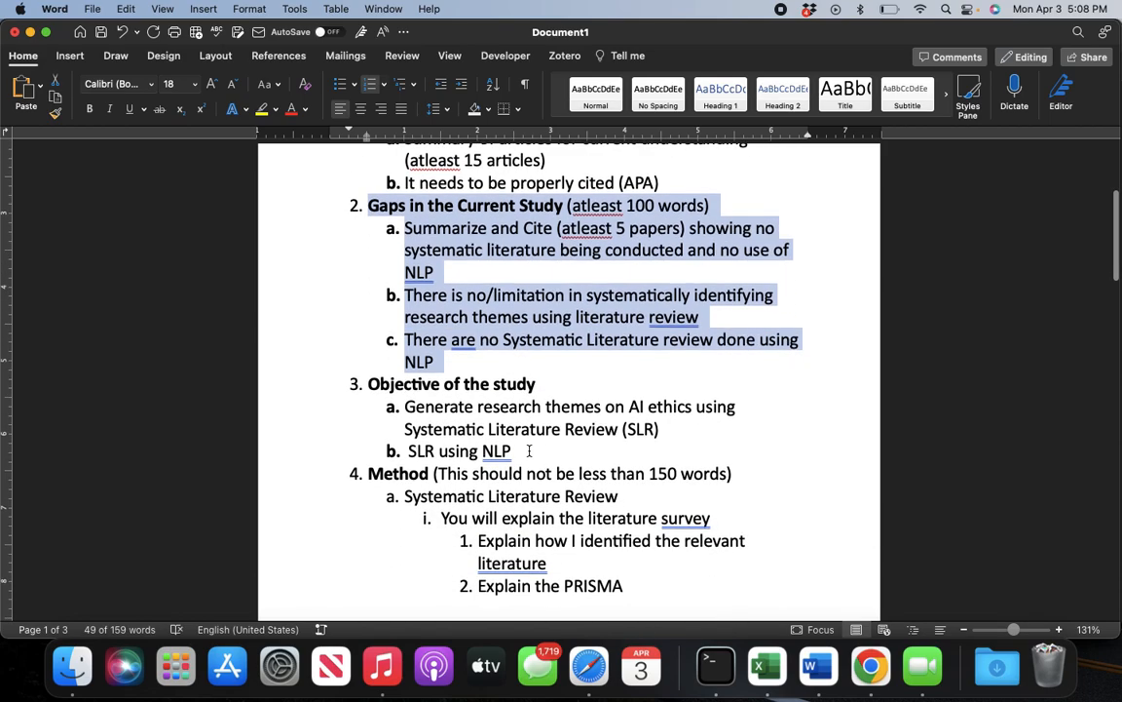
pyautogui.moveTo(529, 451); pyautogui.dragTo(407, 411)
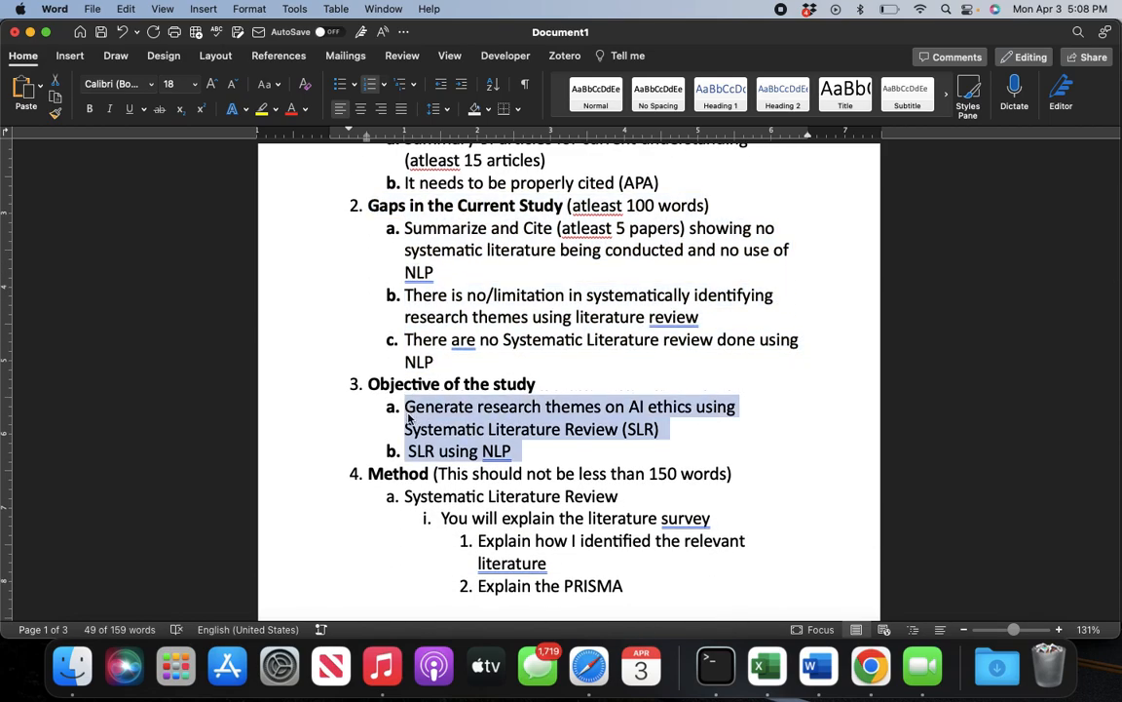
pyautogui.click(574, 388)
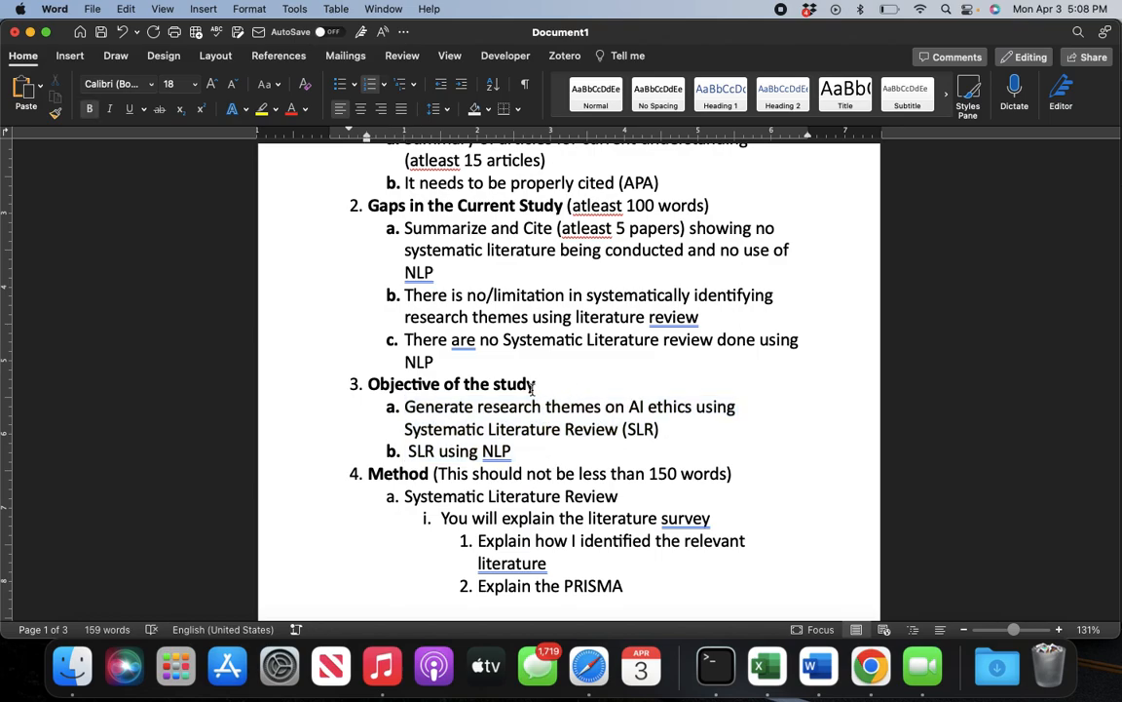
pyautogui.scroll(-2, 487, 534)
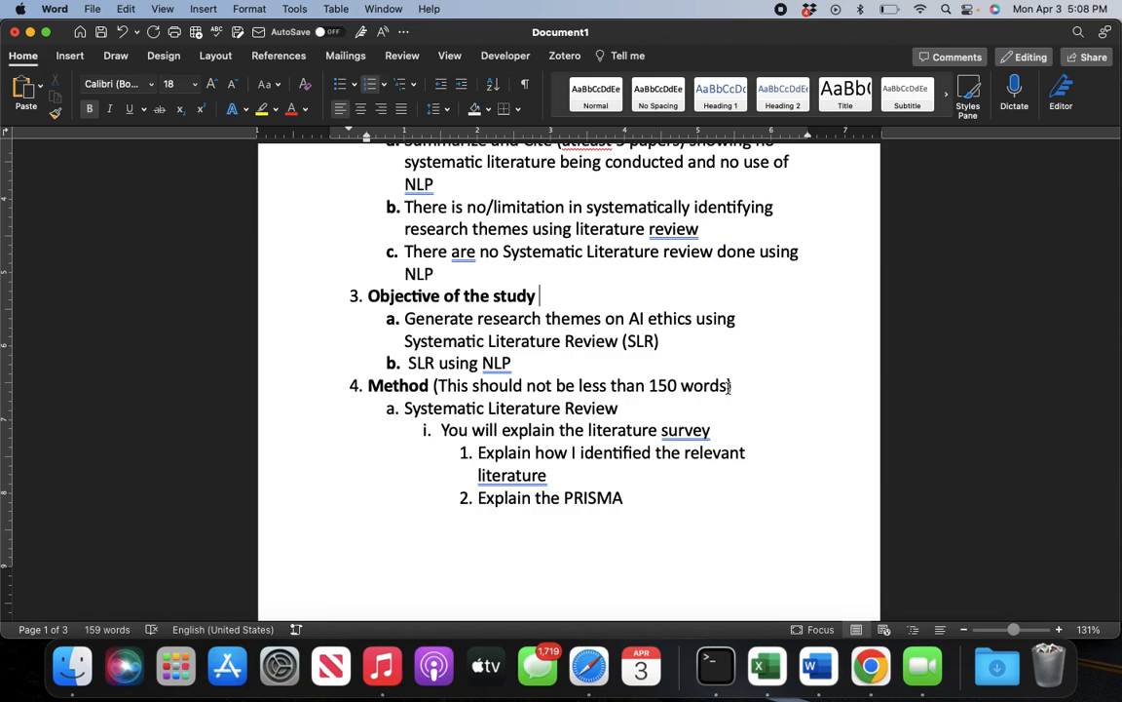
pyautogui.moveTo(728, 387); pyautogui.dragTo(645, 390)
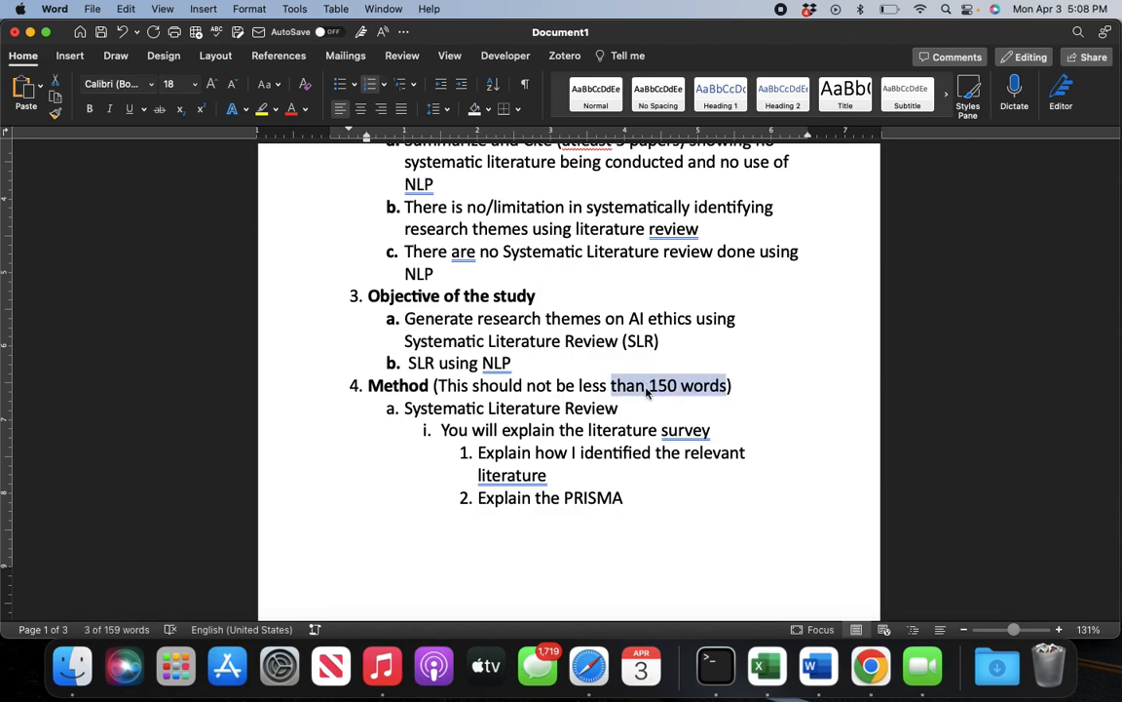
# Examine the Method sub-items together with the PRISMA diagram and its caption on the second page
pyautogui.scroll(-3, 646, 388)
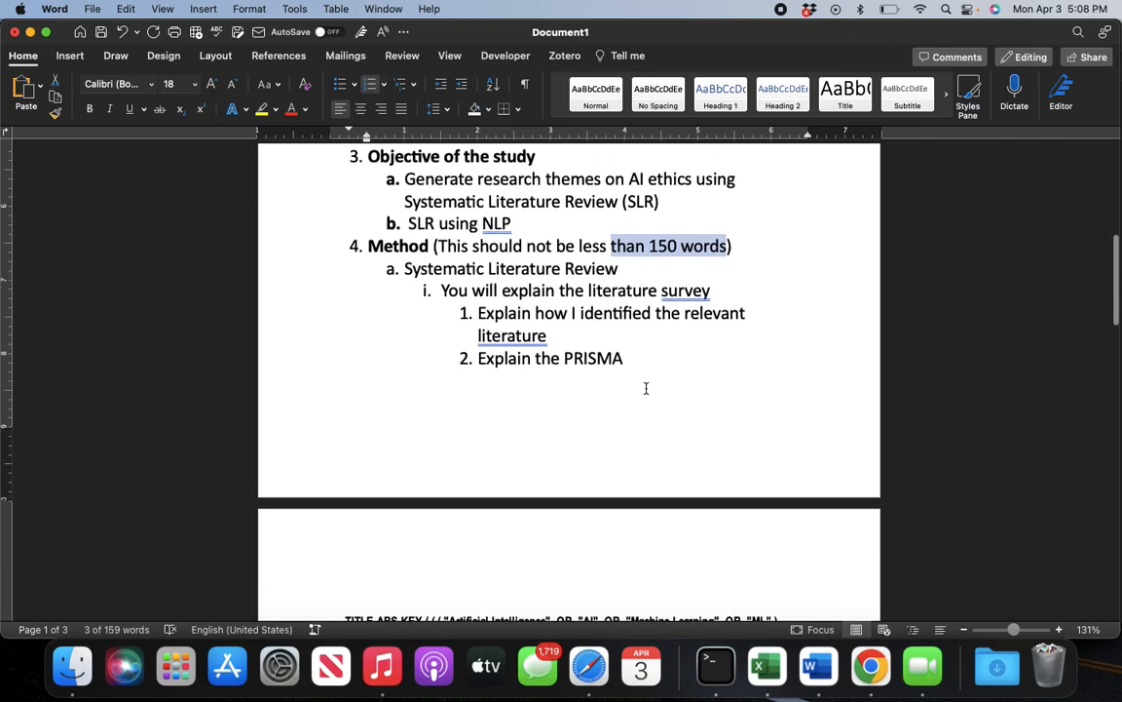
pyautogui.scroll(-2, 646, 388)
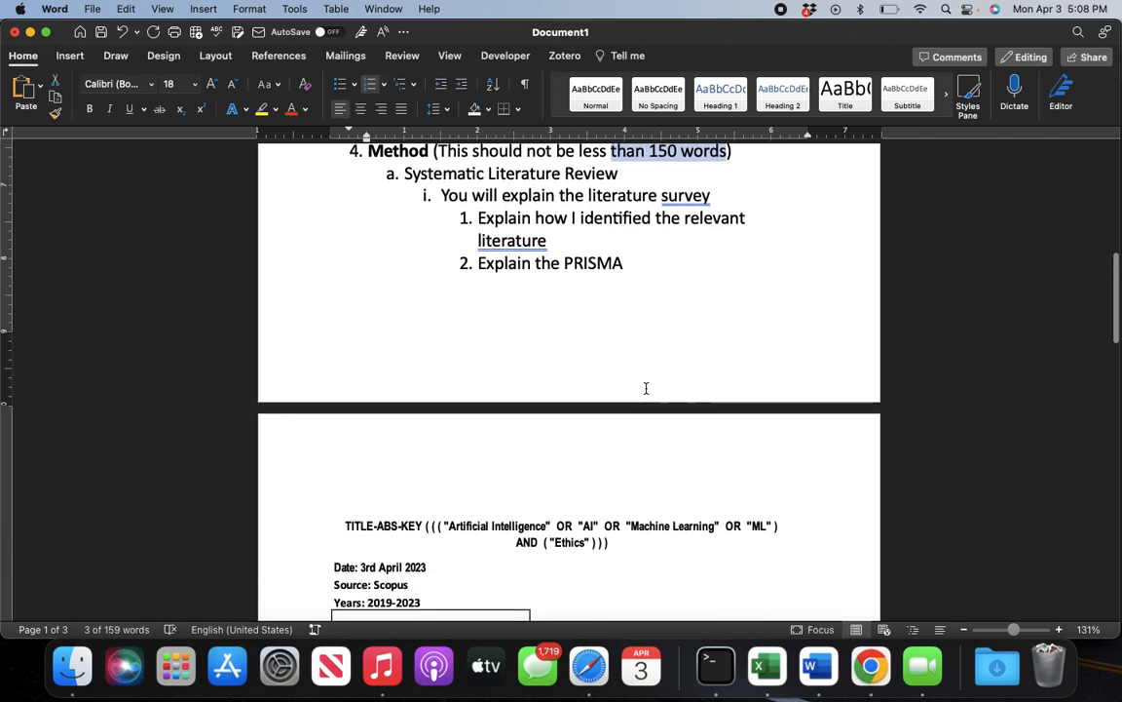
pyautogui.scroll(-1, 646, 387)
pyautogui.scroll(-12, 646, 388)
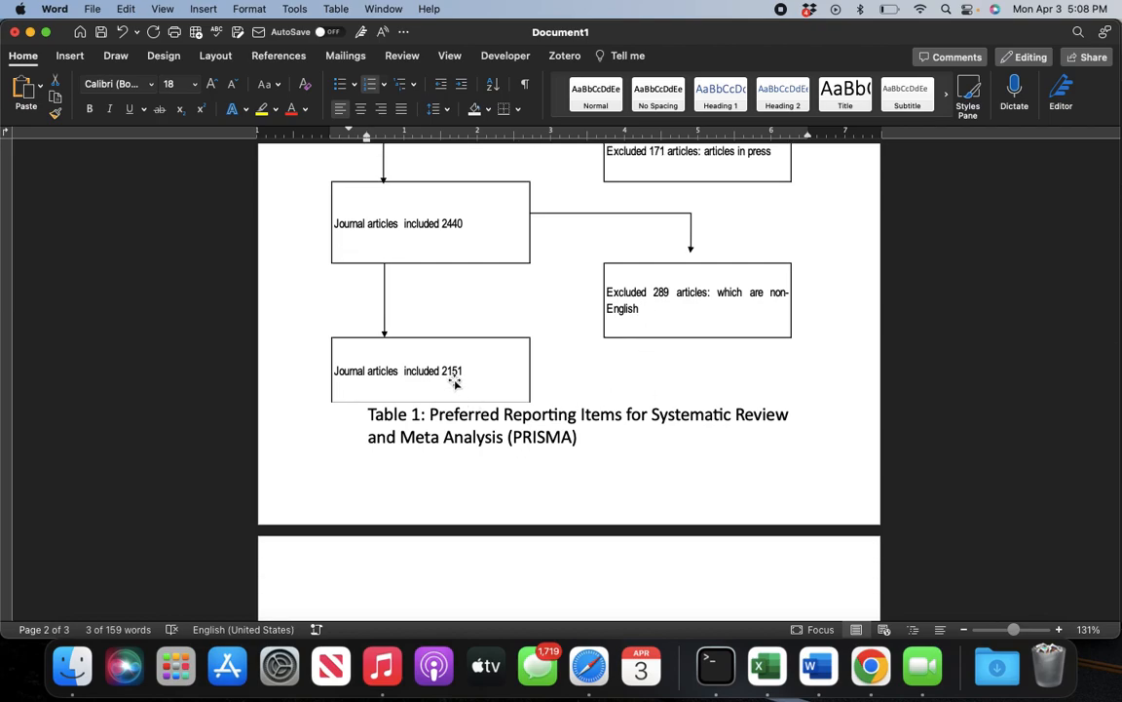
pyautogui.scroll(15, 455, 383)
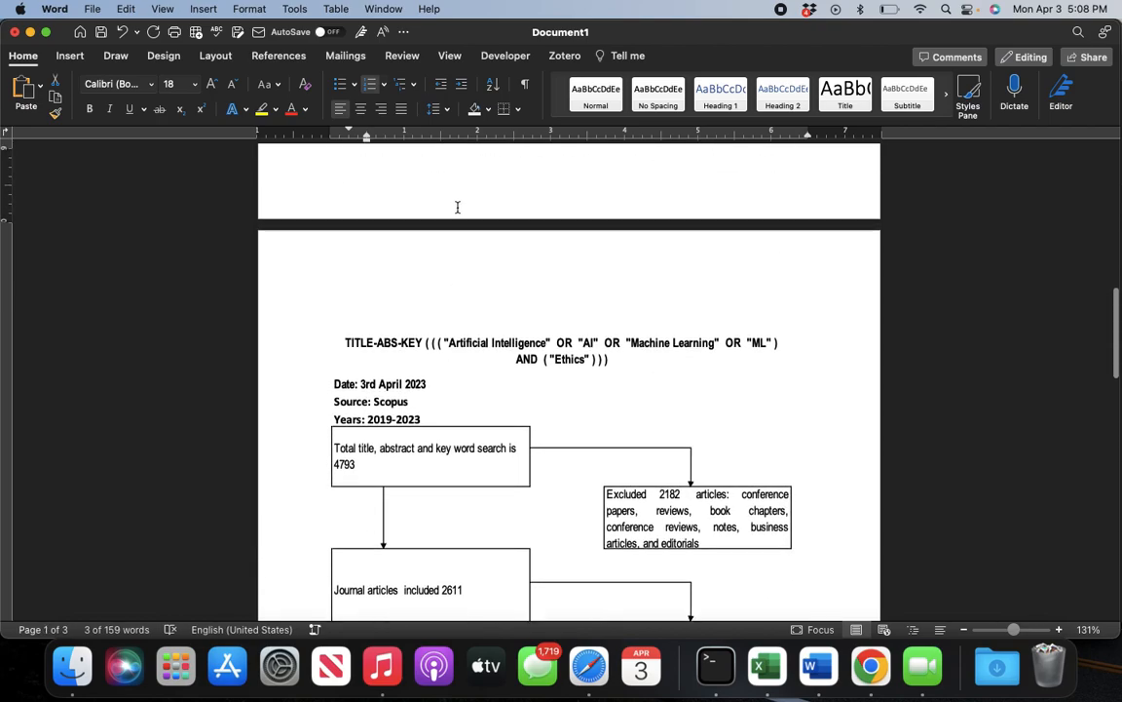
pyautogui.click(484, 298)
pyautogui.scroll(-5, 483, 298)
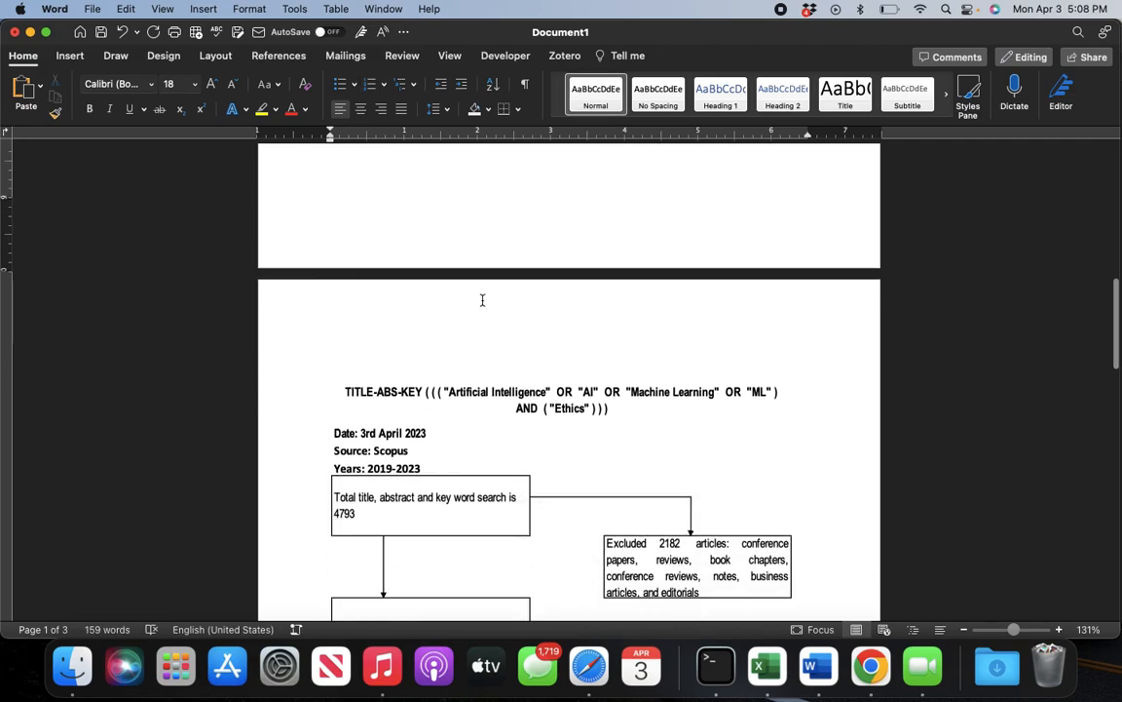
pyautogui.scroll(5, 484, 302)
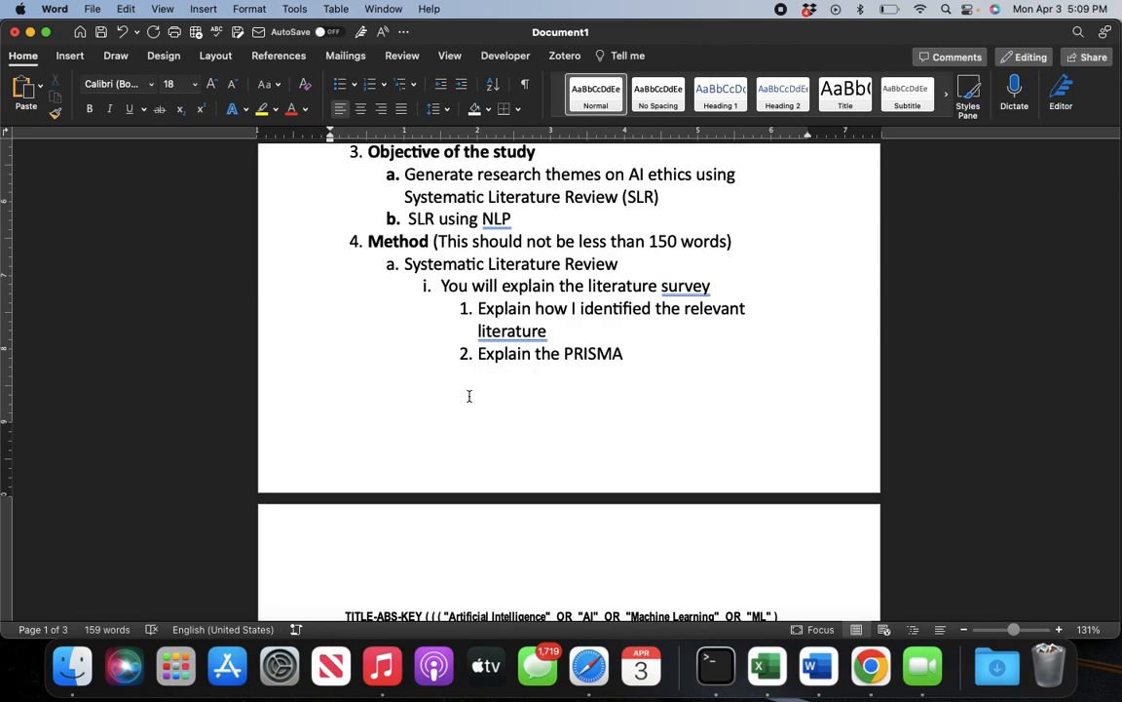
pyautogui.scroll(-3, 469, 395)
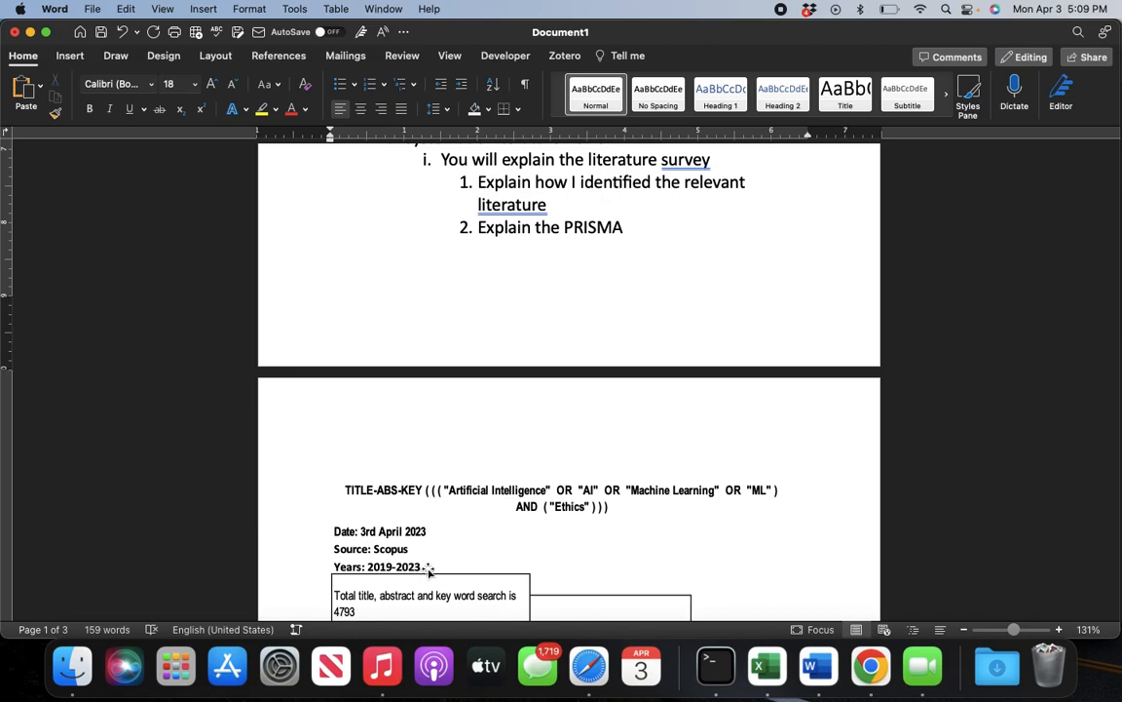
pyautogui.scroll(-2, 428, 570)
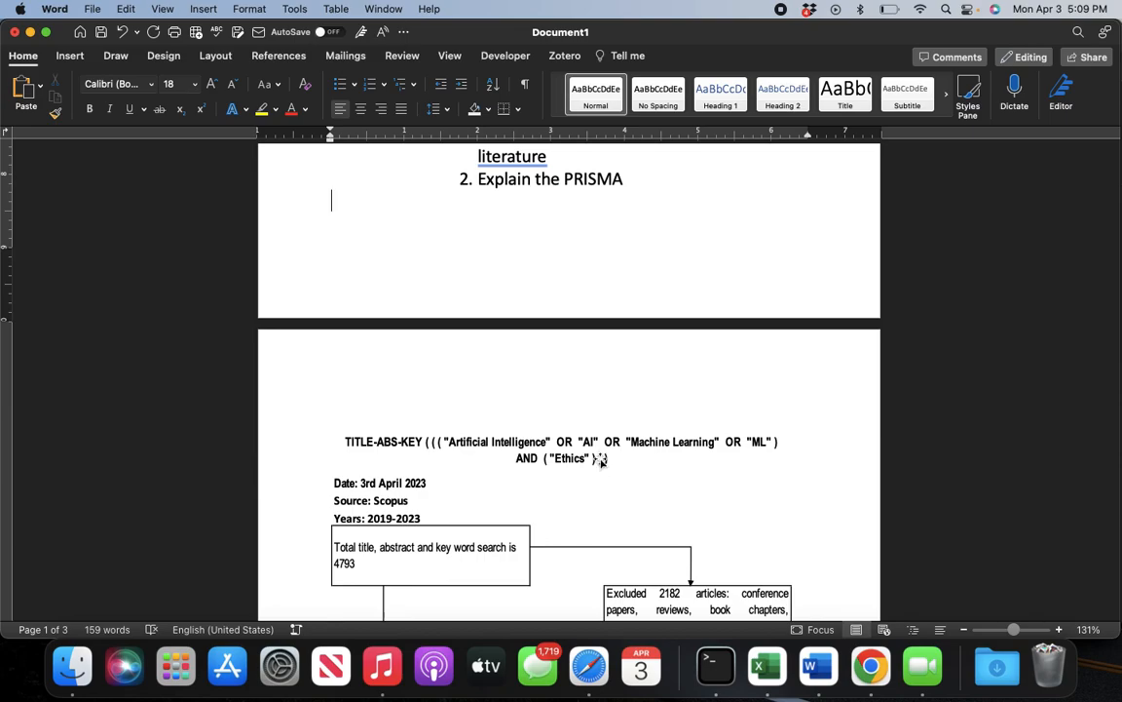
pyautogui.scroll(-4, 601, 461)
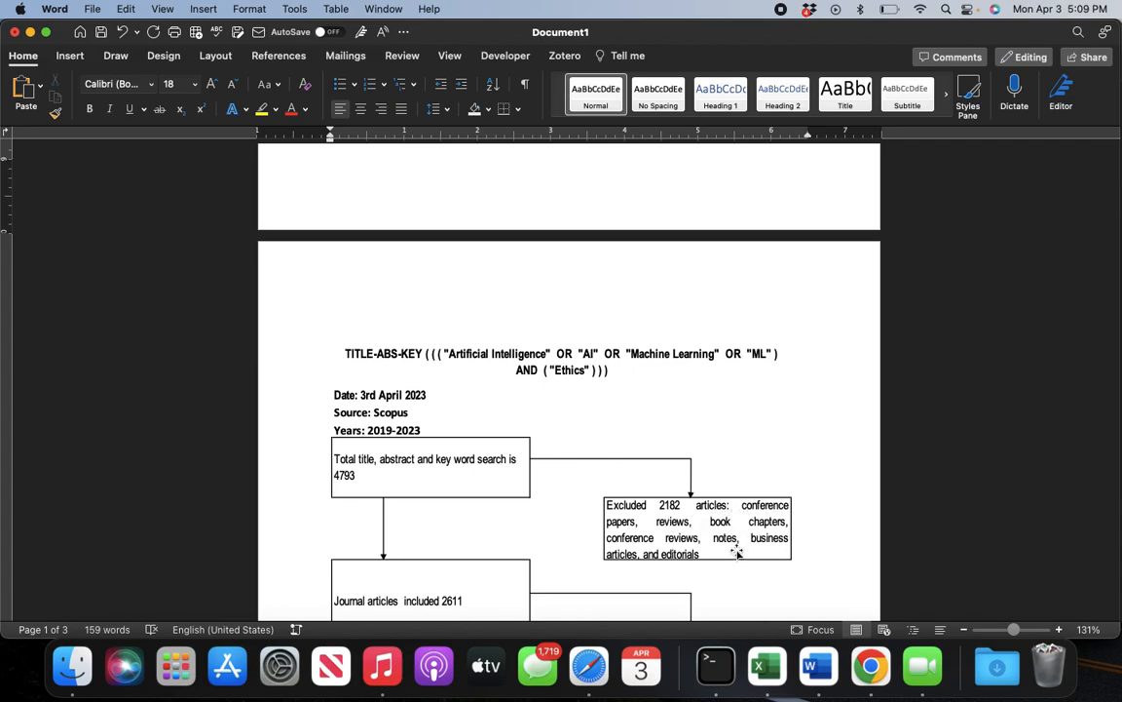
pyautogui.scroll(-3, 756, 552)
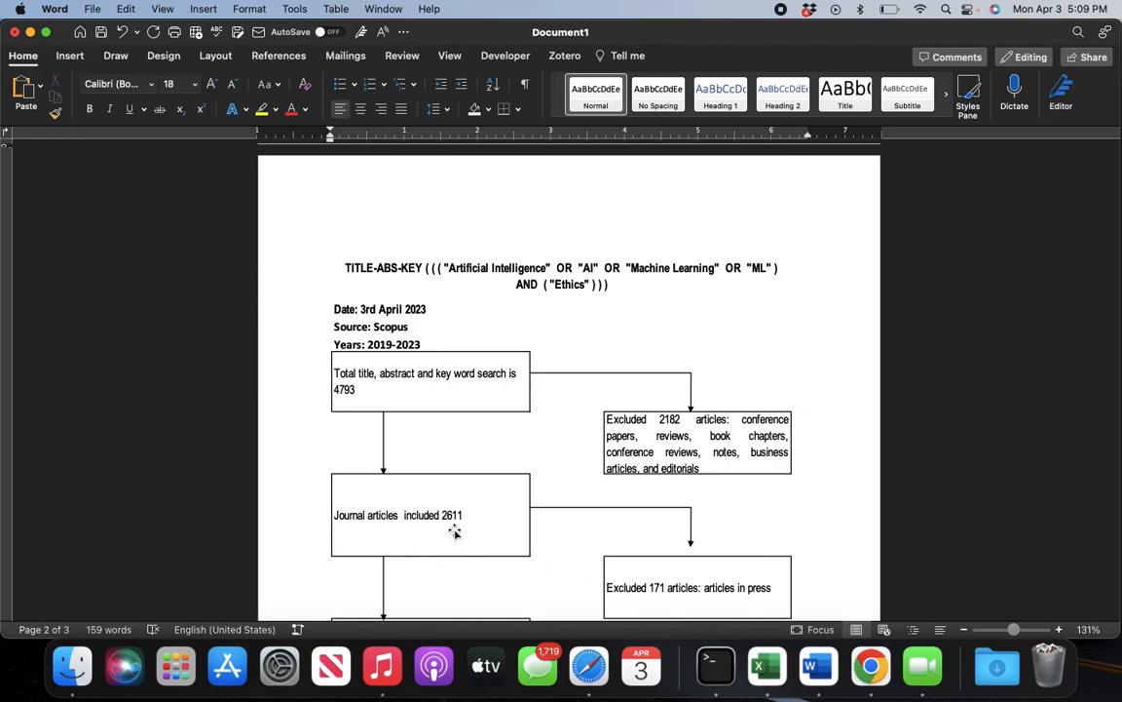
pyautogui.scroll(-5, 531, 512)
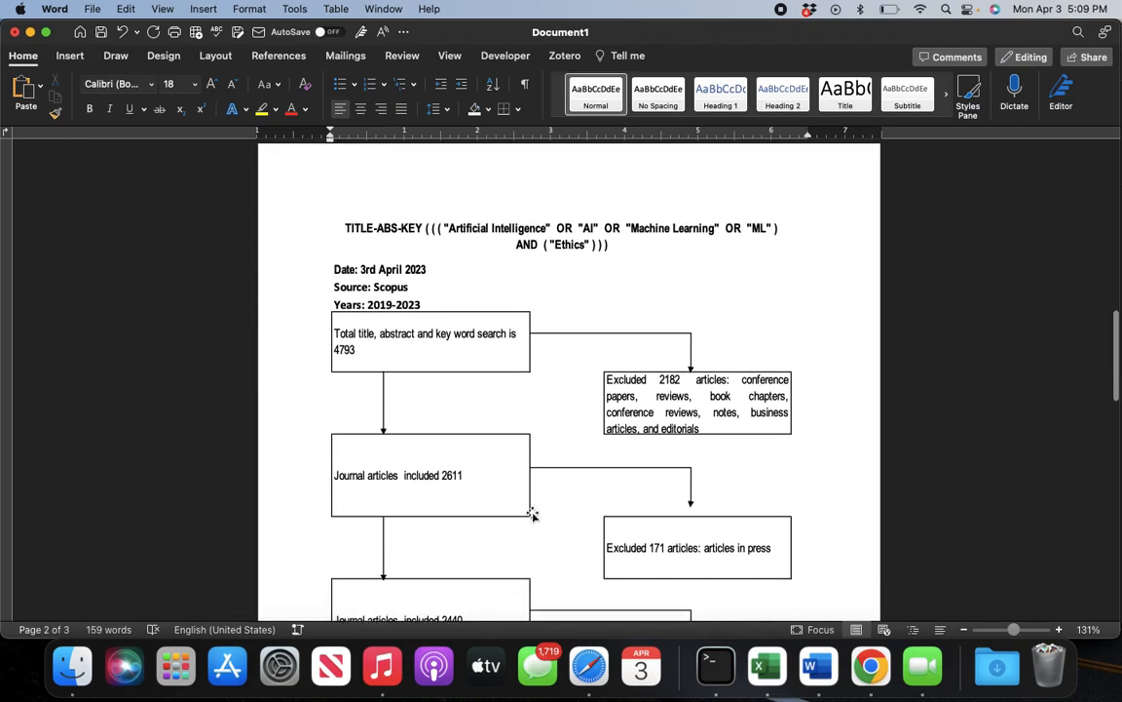